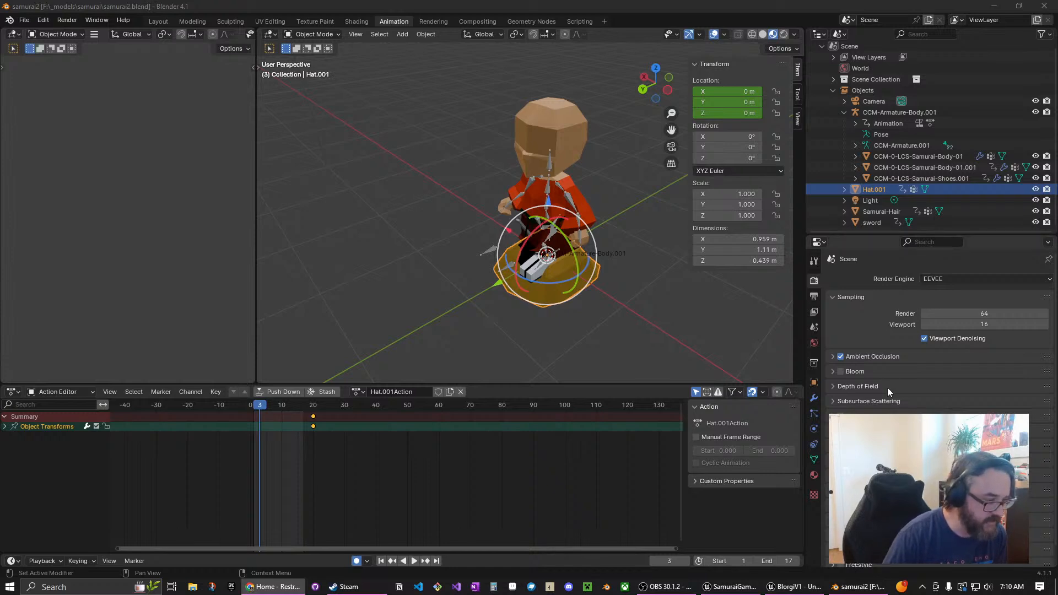
{"action": "right_click", "coordinate": [482, 250]}
{"action": "middle_click_drag", "start_coordinate": [415, 193], "coordinate": [530, 208]}
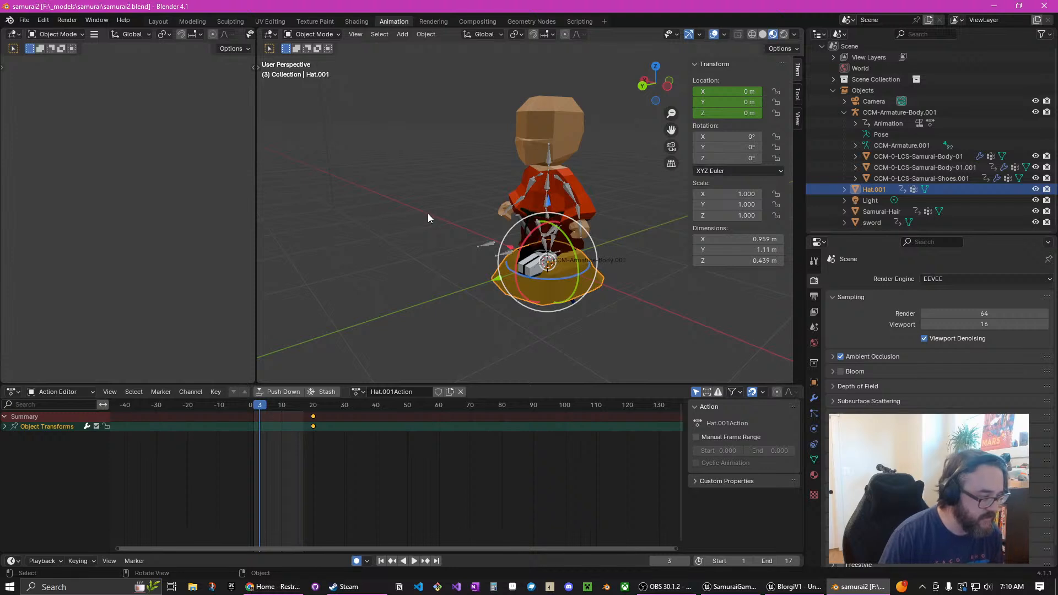
{"action": "middle_click_drag", "start_coordinate": [428, 213], "coordinate": [270, 322]}
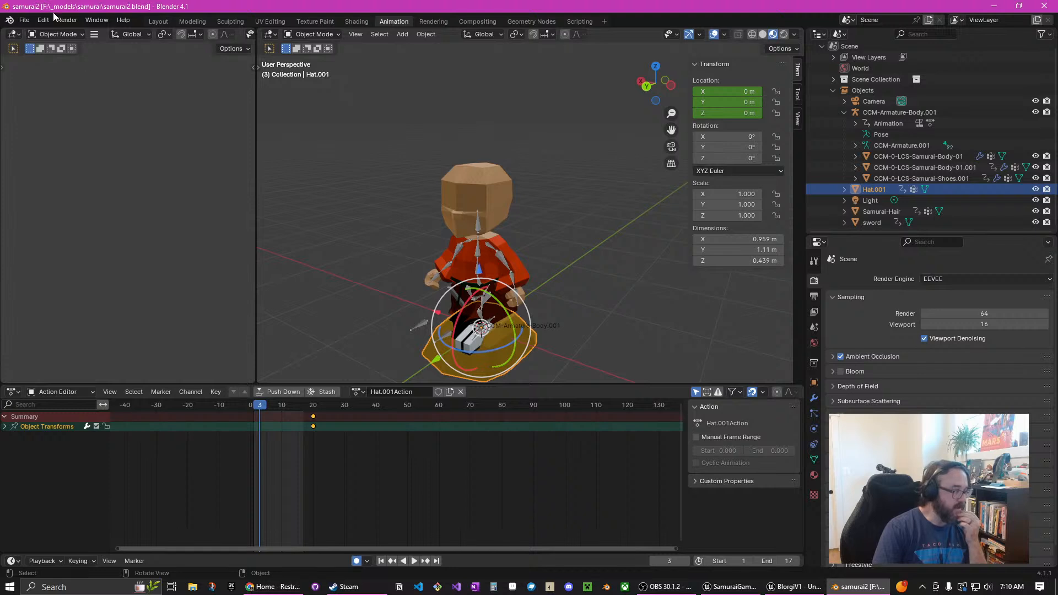
{"action": "left_click", "coordinate": [25, 21]}
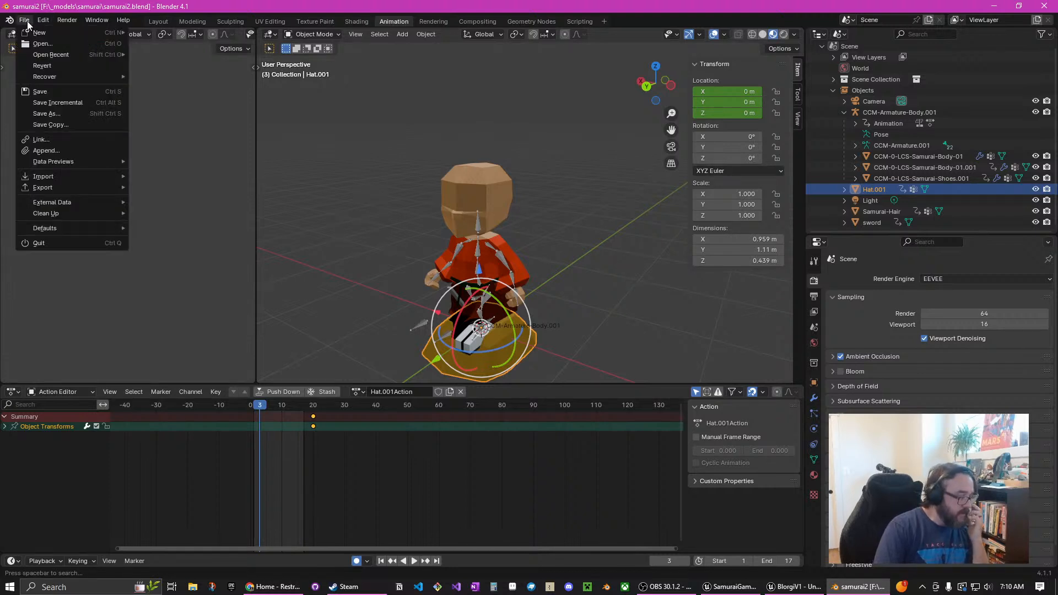
{"action": "left_click", "coordinate": [27, 25]}
Select the armature CCM-Armature-Body.001 together with the samurai's two body meshes and the shoes mesh
{"action": "left_click", "coordinate": [468, 186]}
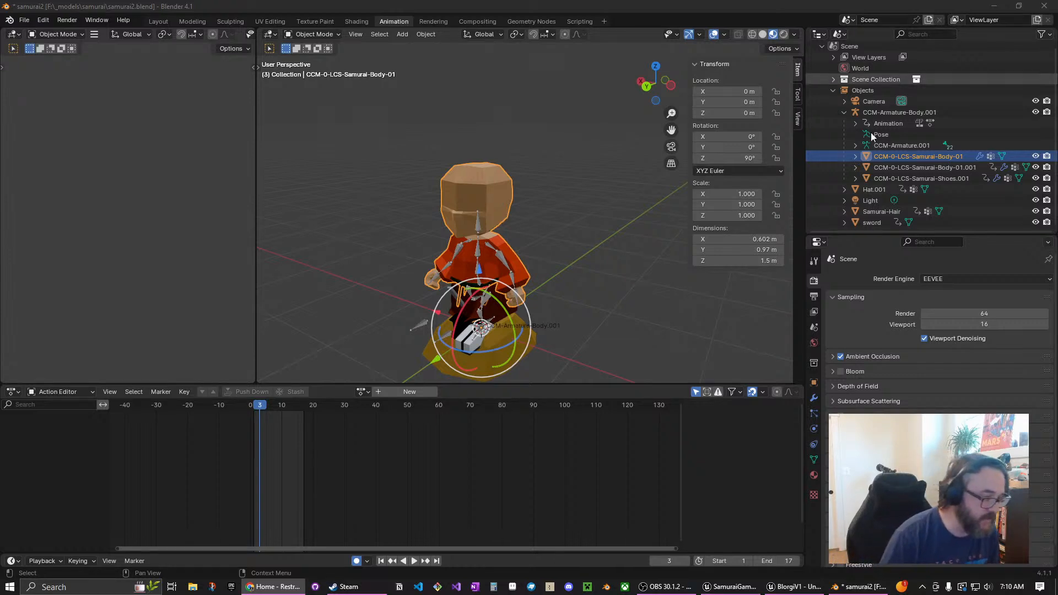
{"action": "middle_click_drag", "start_coordinate": [512, 259], "coordinate": [524, 250]}
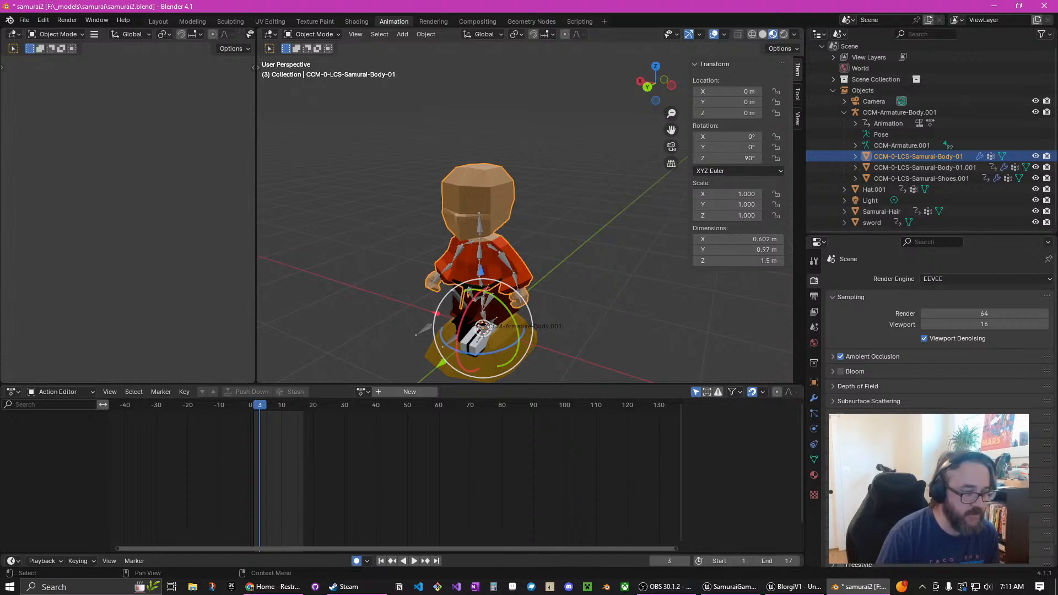
{"action": "left_click", "coordinate": [935, 113]}
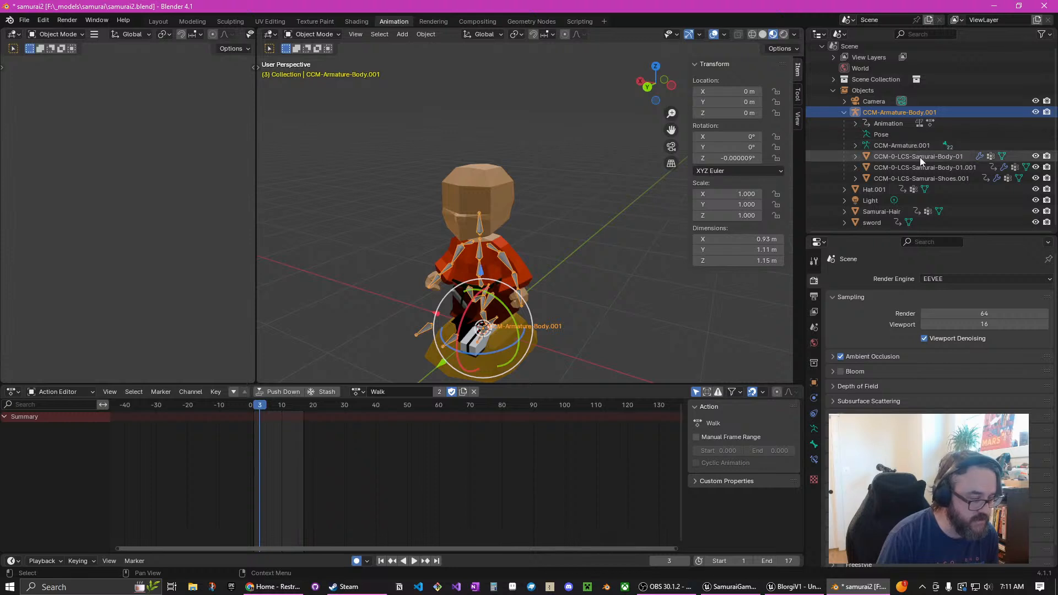
{"action": "left_click", "coordinate": [493, 184]}
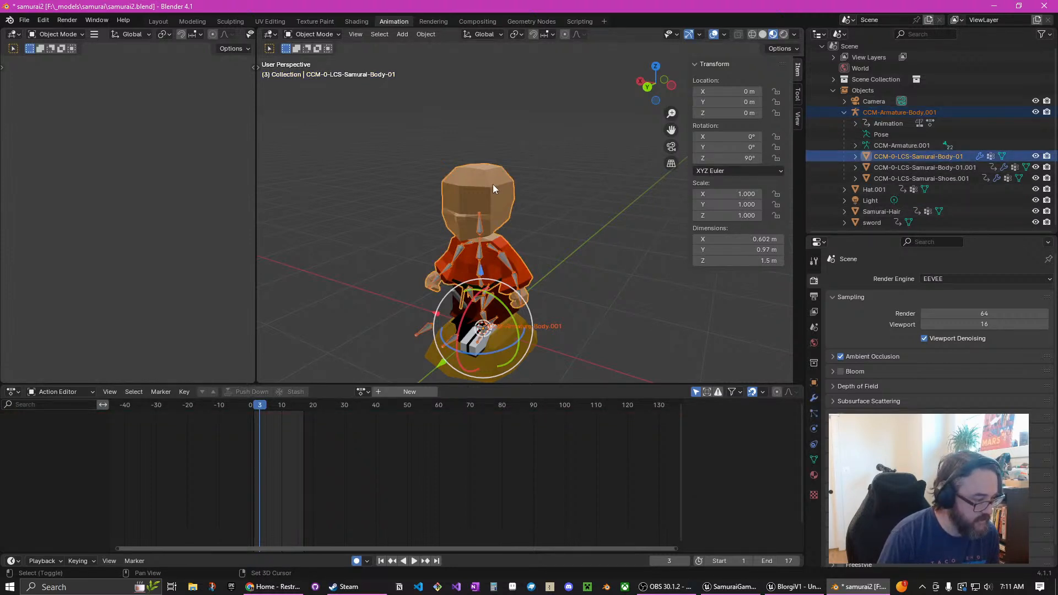
{"action": "middle_click_drag", "start_coordinate": [492, 184], "coordinate": [526, 219]}
{"action": "scroll", "coordinate": [540, 238], "scroll_direction": "up", "scroll_amount": 4}
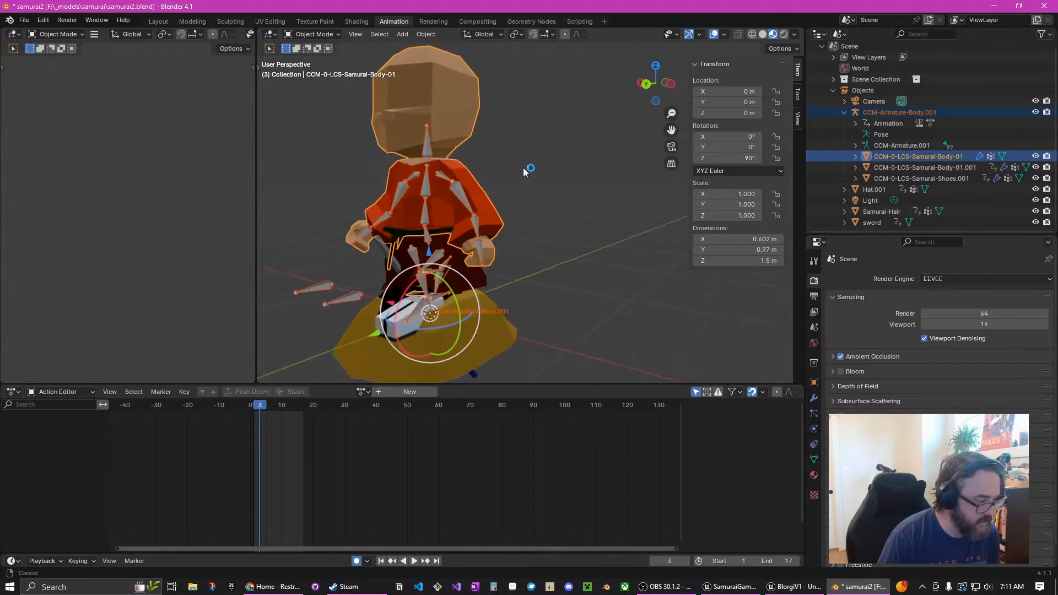
{"action": "middle_click_drag", "start_coordinate": [544, 138], "coordinate": [601, 169]}
{"action": "left_click", "coordinate": [484, 206], "text": "shift"}
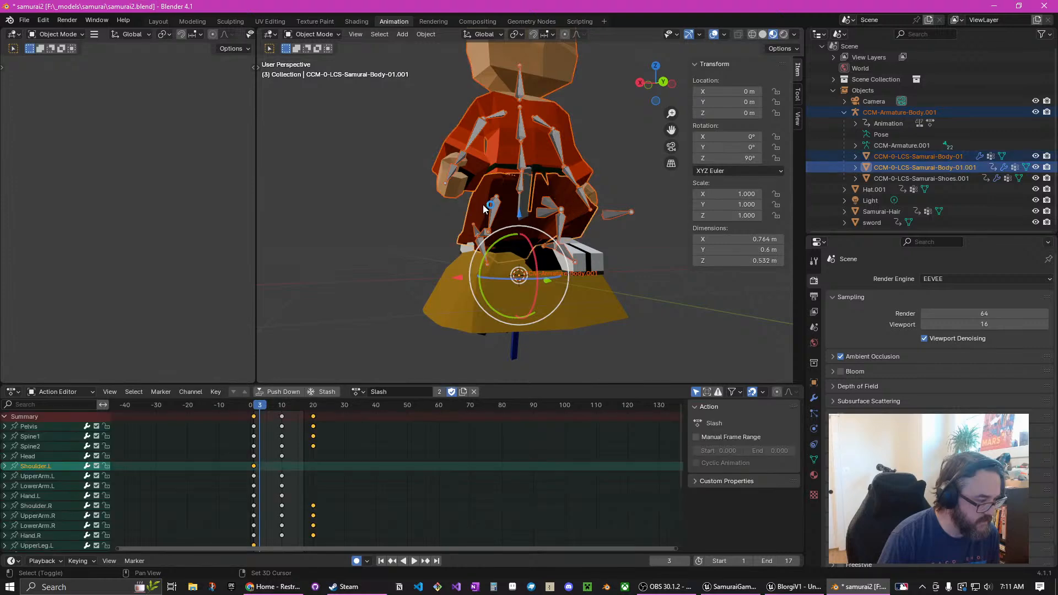
{"action": "left_click", "coordinate": [600, 252], "text": "shift"}
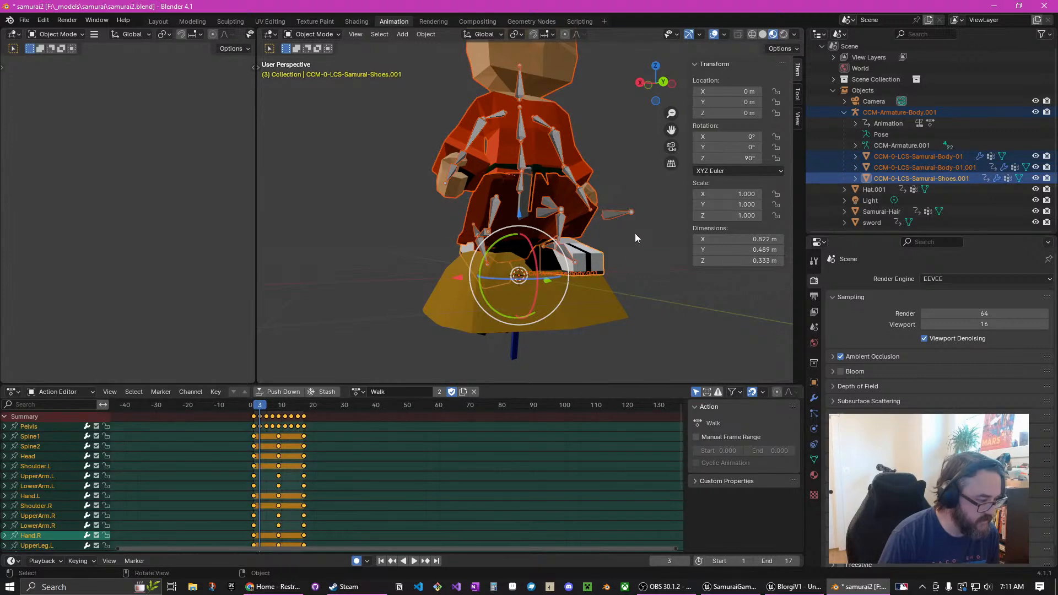
{"action": "middle_click_drag", "start_coordinate": [607, 199], "coordinate": [536, 191]}
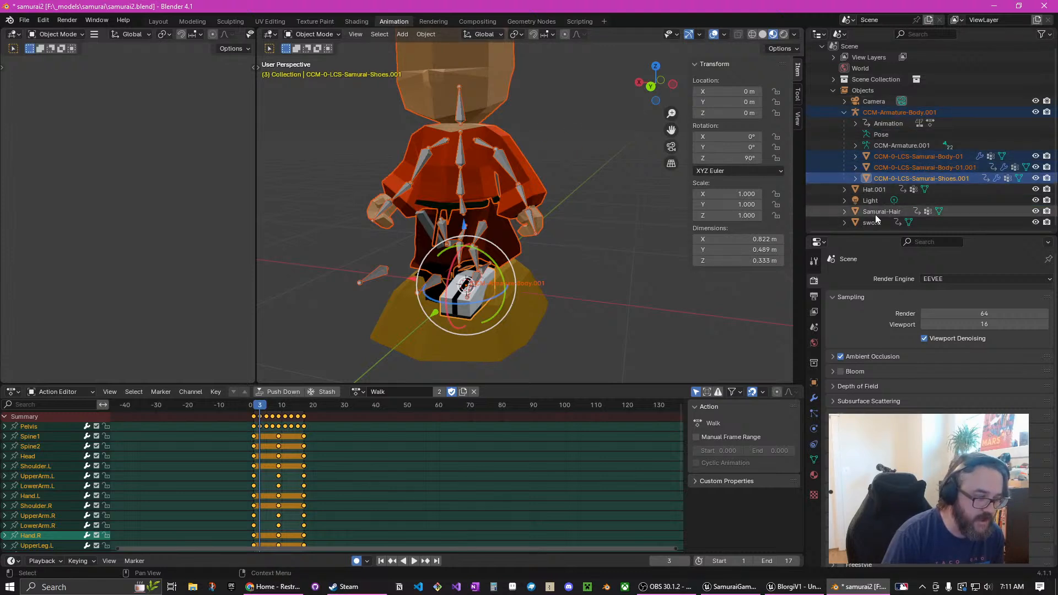
Begin an FBX export limited to selected objects, including only the Armature and Mesh object types
{"action": "scroll", "coordinate": [654, 180], "scroll_direction": "down", "scroll_amount": 3}
{"action": "middle_click_drag", "start_coordinate": [654, 180], "coordinate": [533, 199]}
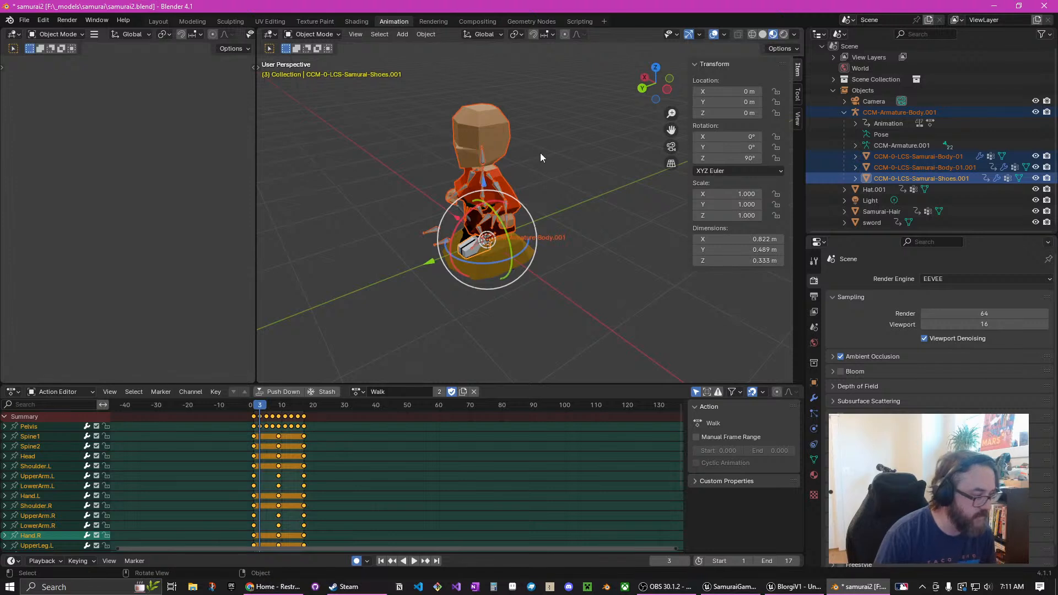
{"action": "left_click", "coordinate": [25, 21]}
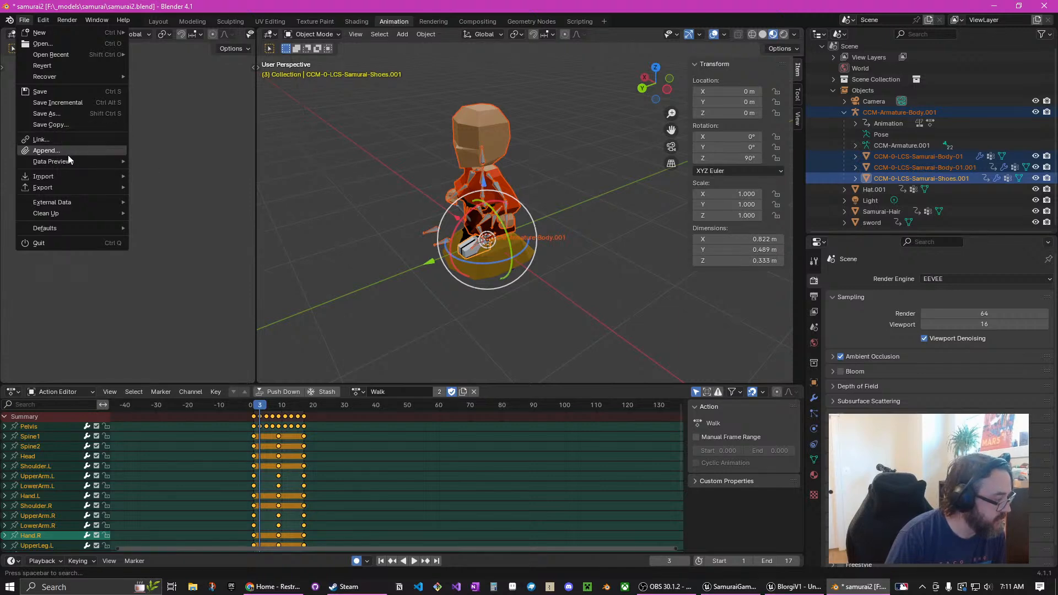
{"action": "mouse_move", "coordinate": [75, 184]}
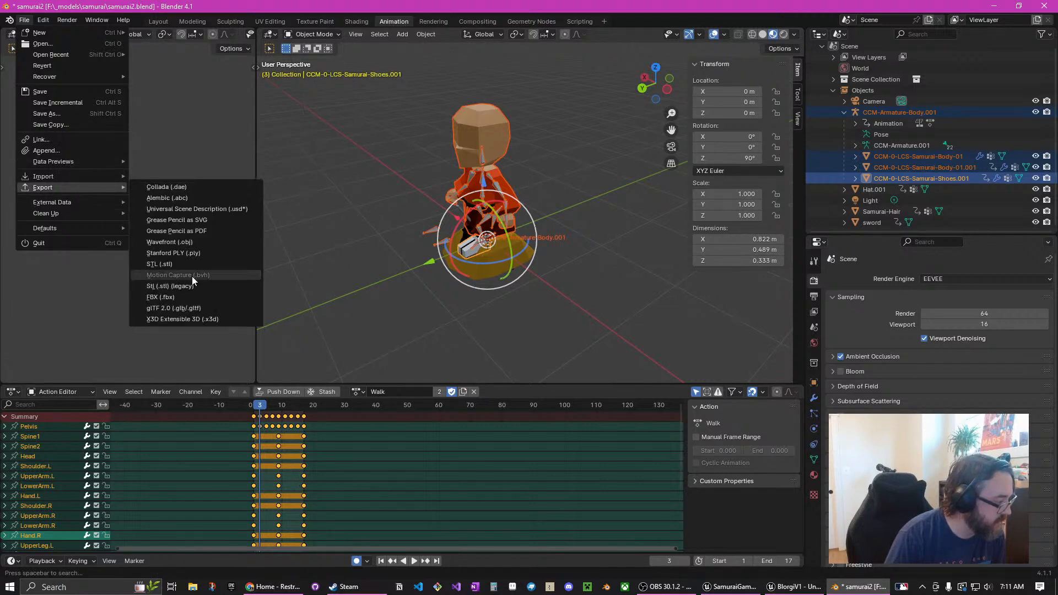
{"action": "left_click", "coordinate": [196, 293]}
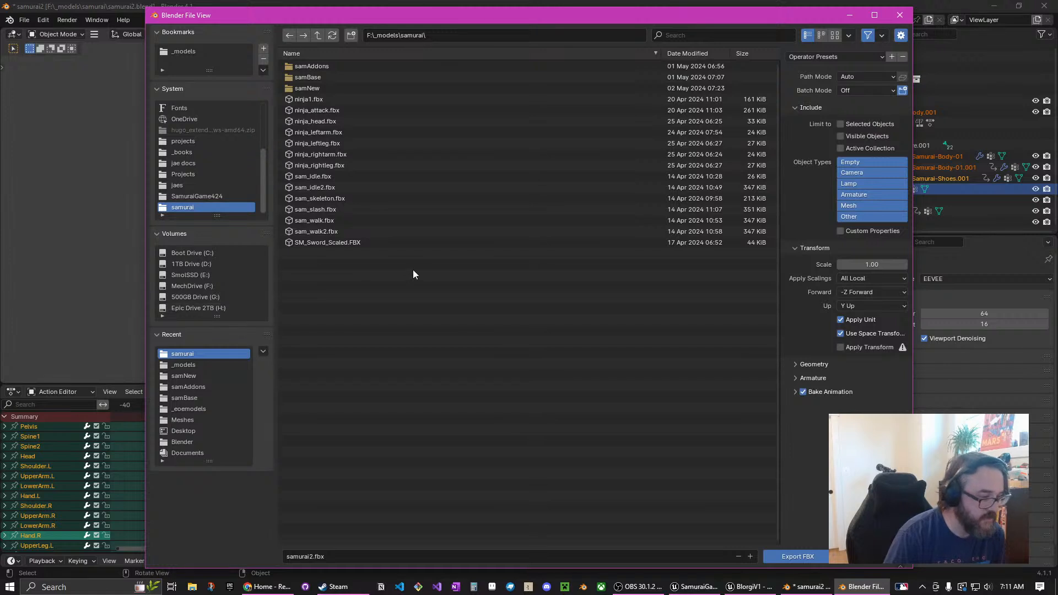
{"action": "left_click", "coordinate": [847, 126]}
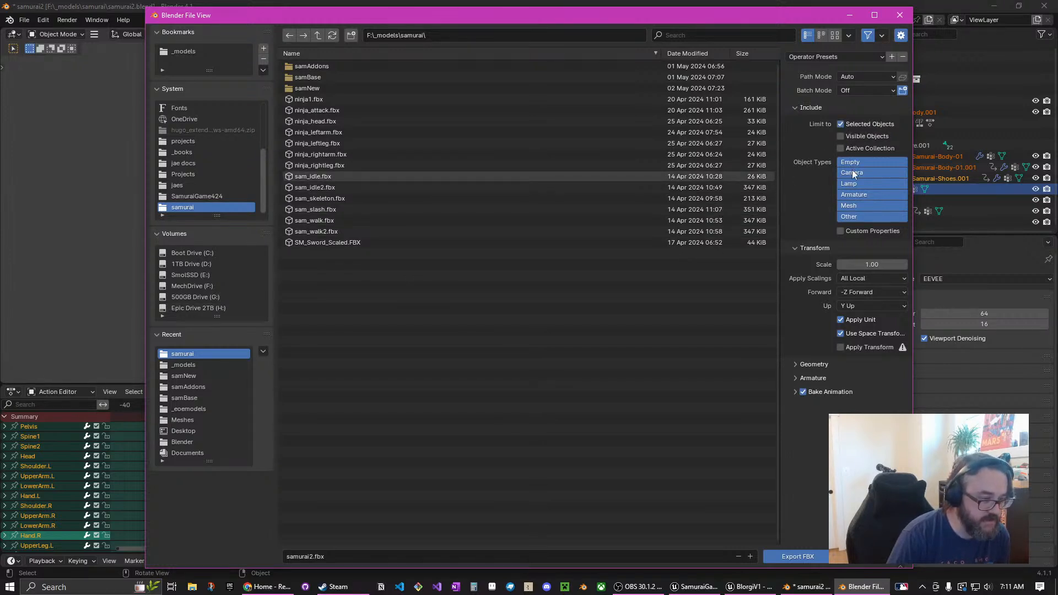
{"action": "left_click", "coordinate": [862, 206]}
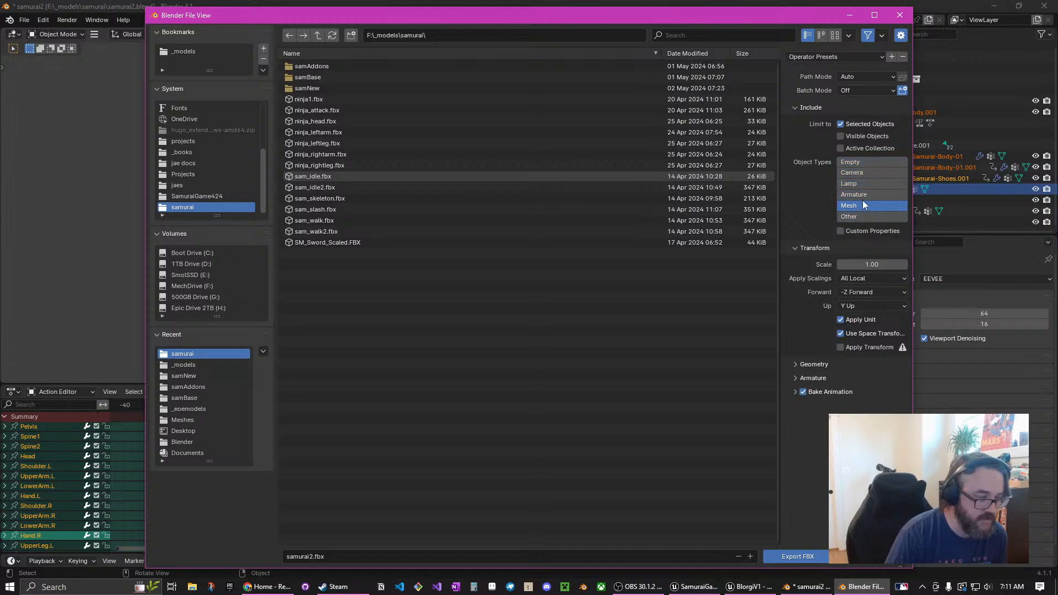
{"action": "left_click", "coordinate": [863, 198], "text": "shift"}
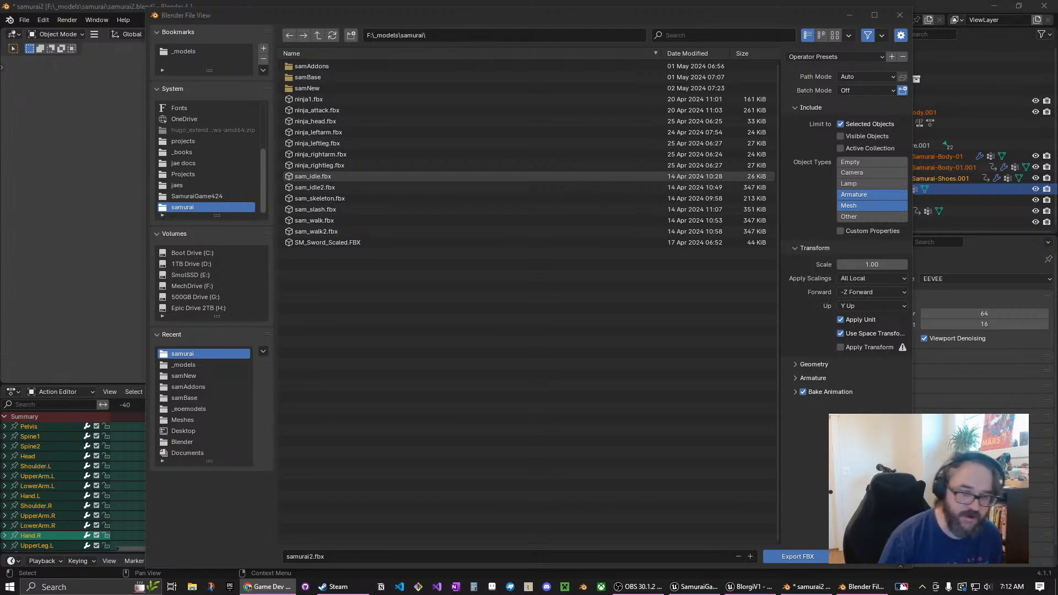
Set the export's geometry smoothing to Face, expand the armature options and disable animation baking
{"action": "left_click", "coordinate": [903, 348]}
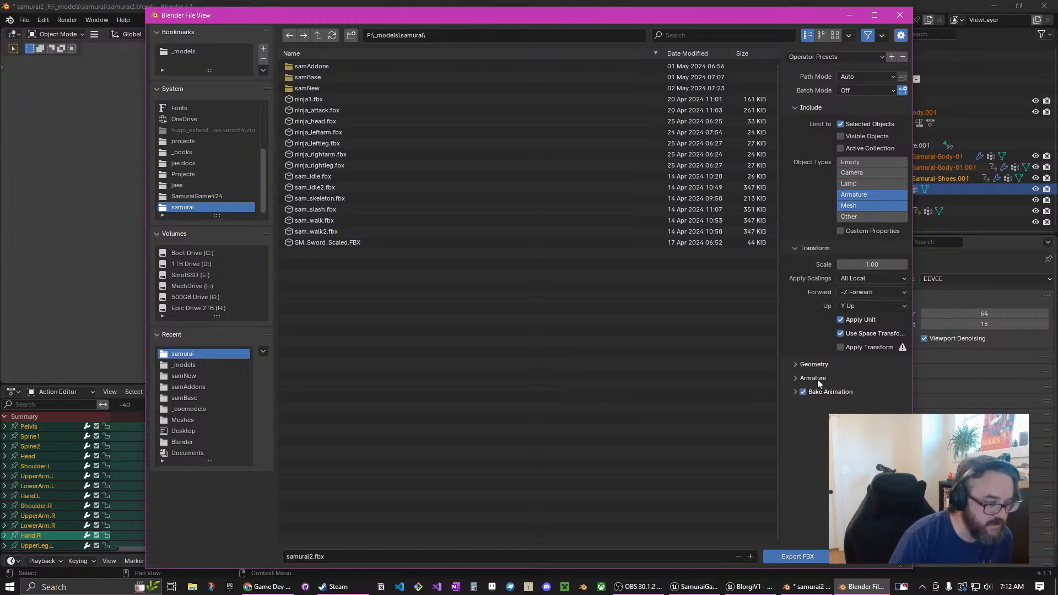
{"action": "left_click", "coordinate": [794, 365]}
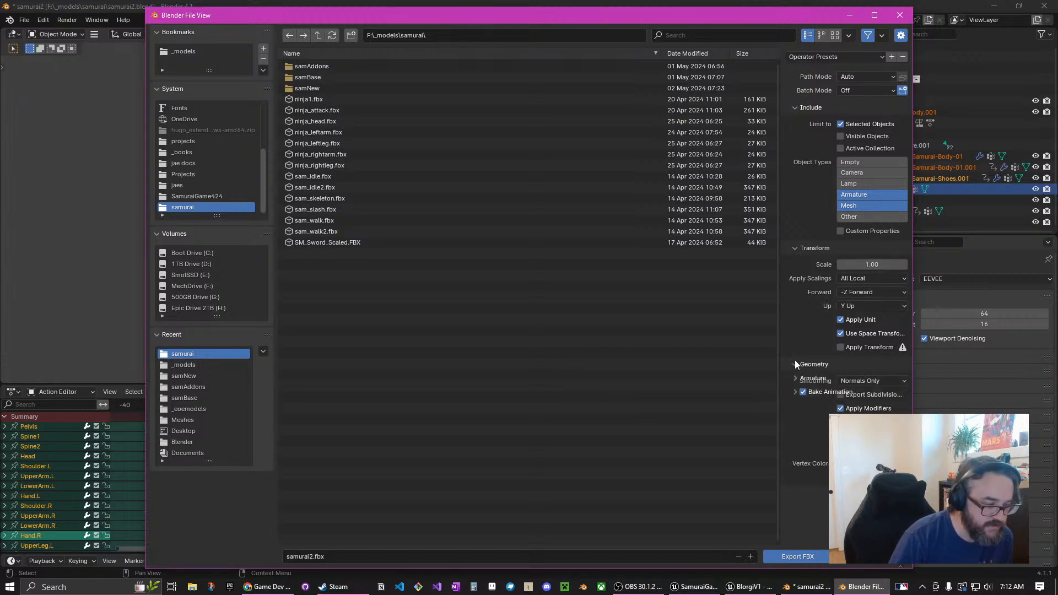
{"action": "left_click", "coordinate": [870, 382]}
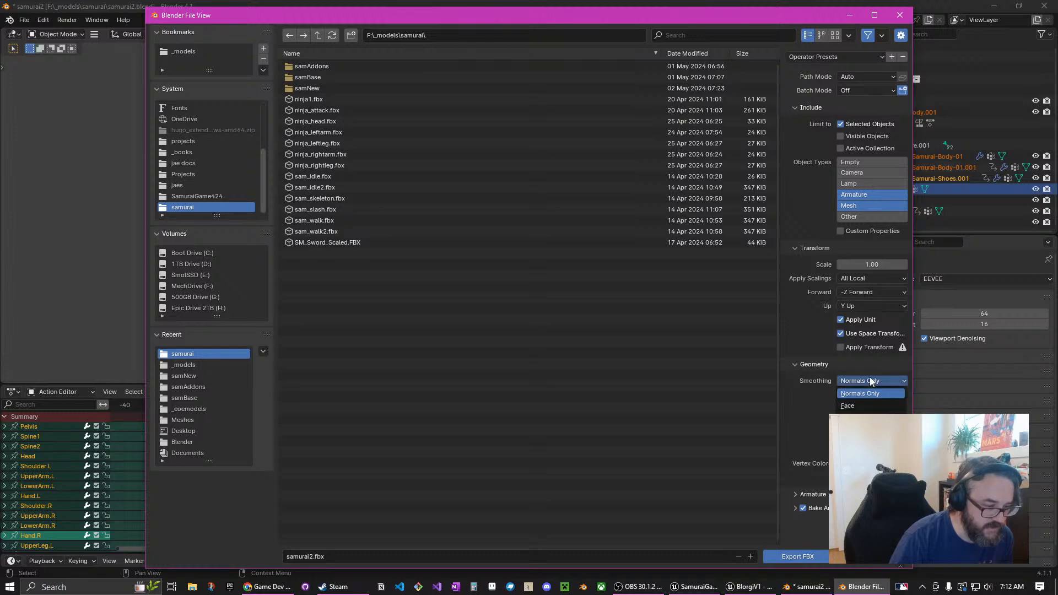
{"action": "left_click", "coordinate": [867, 407]}
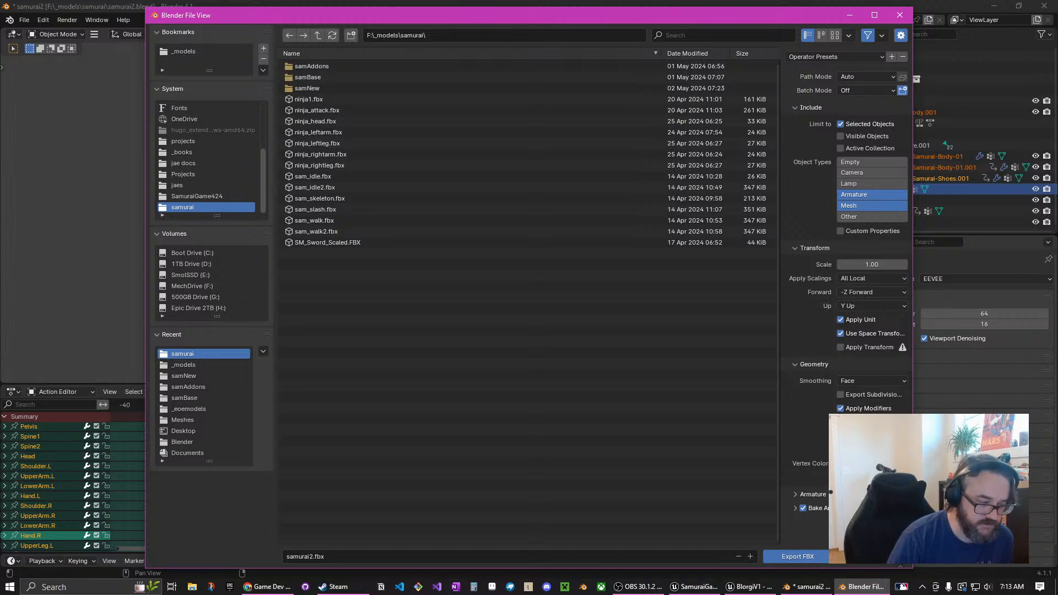
{"action": "left_click", "coordinate": [800, 493]}
{"action": "scroll", "coordinate": [807, 480], "scroll_direction": "down", "scroll_amount": 2}
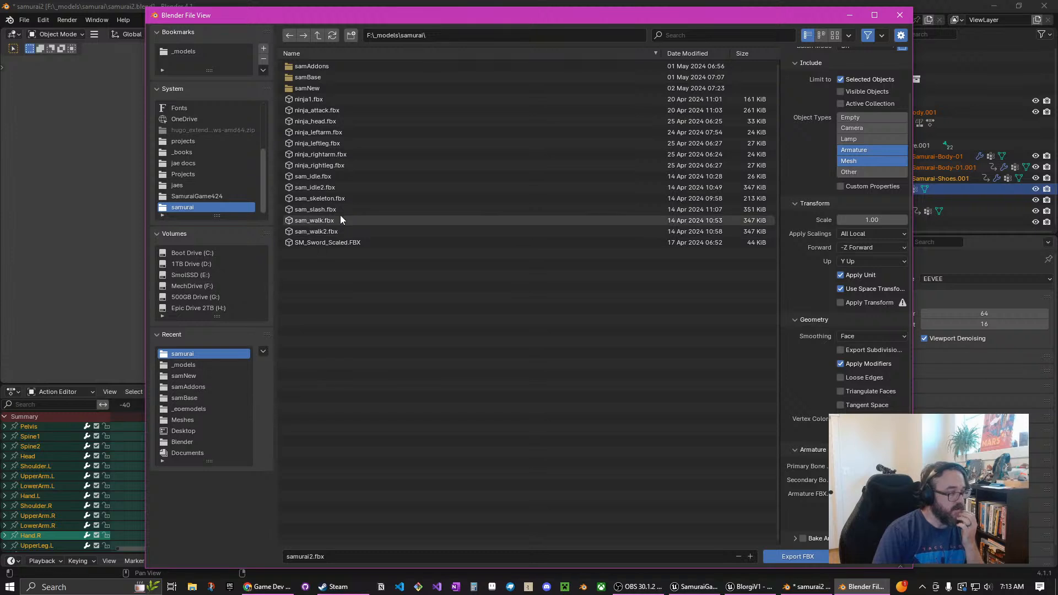
Create a newSamurai folder inside the samurai folder and export samurai2.fbx into it
{"action": "left_click", "coordinate": [350, 37]}
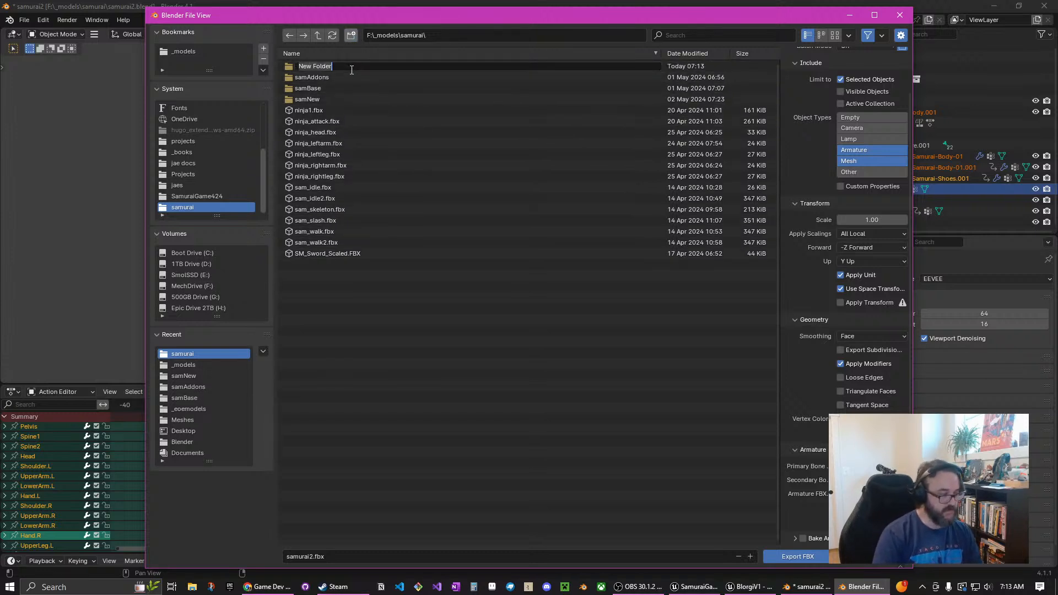
{"action": "type", "text": "newSamurai"}
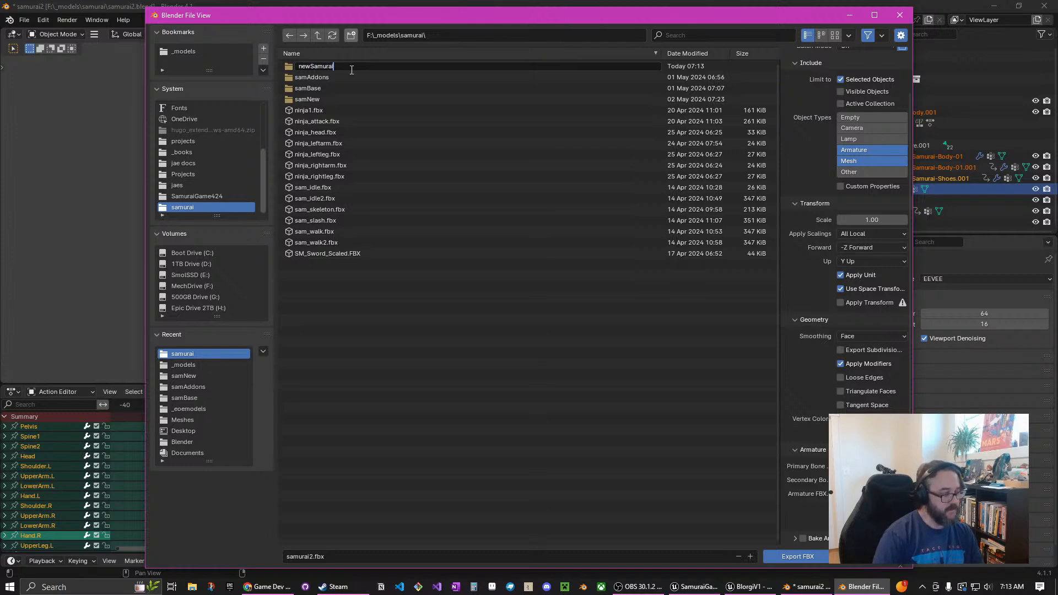
{"action": "key", "text": "Return"}
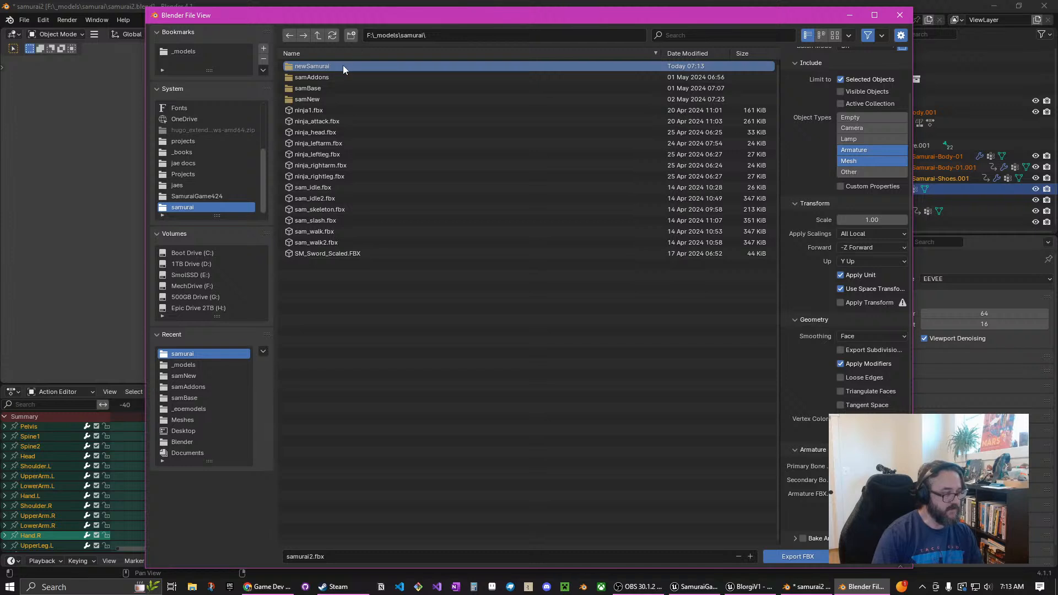
{"action": "left_click", "coordinate": [343, 65]}
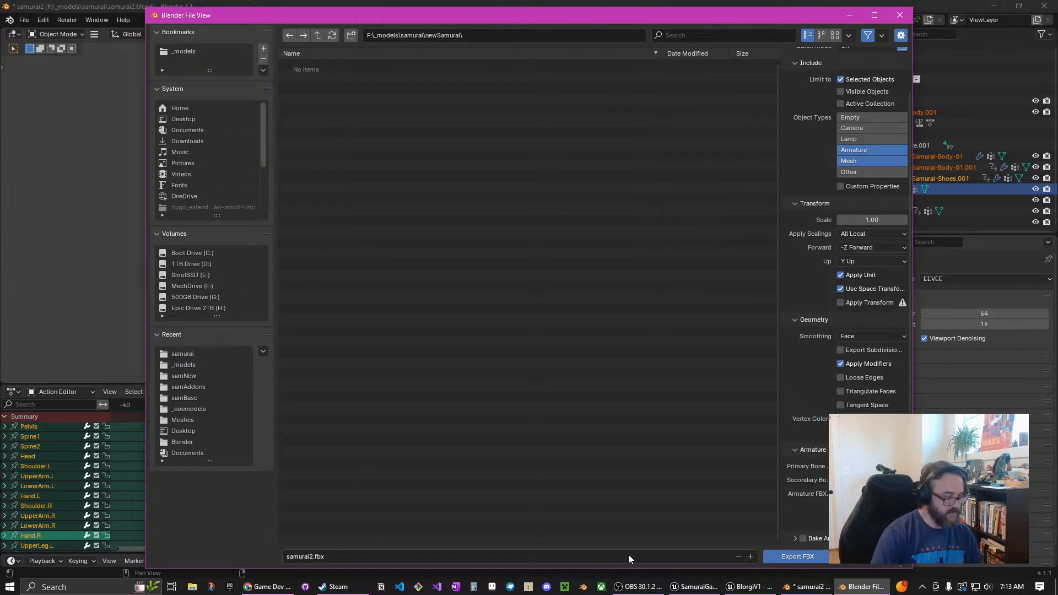
{"action": "left_click", "coordinate": [798, 557]}
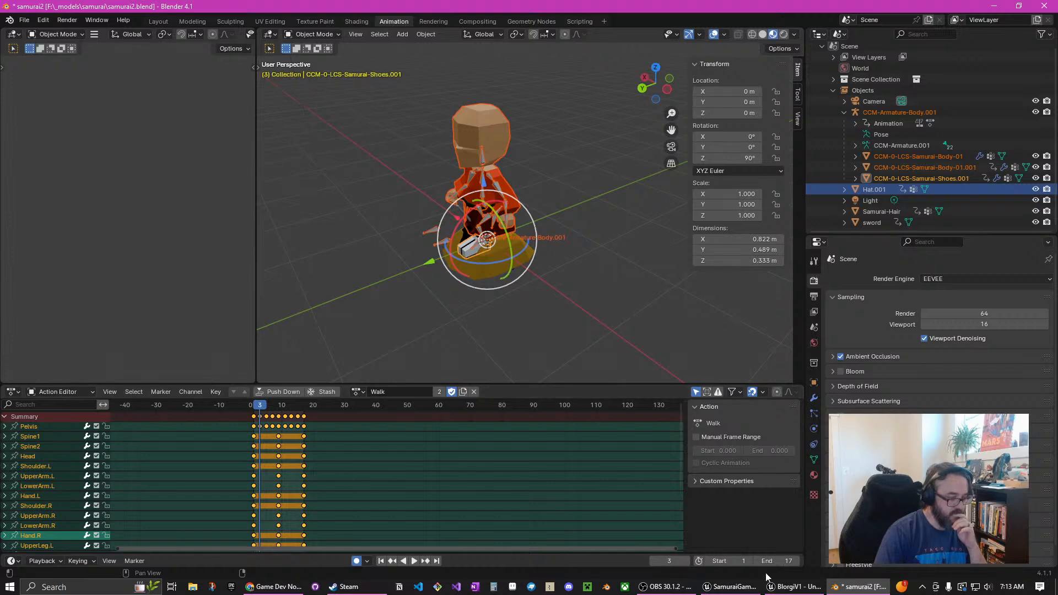
Switch to the SamuraiGame424 project in Unreal Editor, show TestMap and browse the project content to the Game folder
{"action": "left_click", "coordinate": [745, 590]}
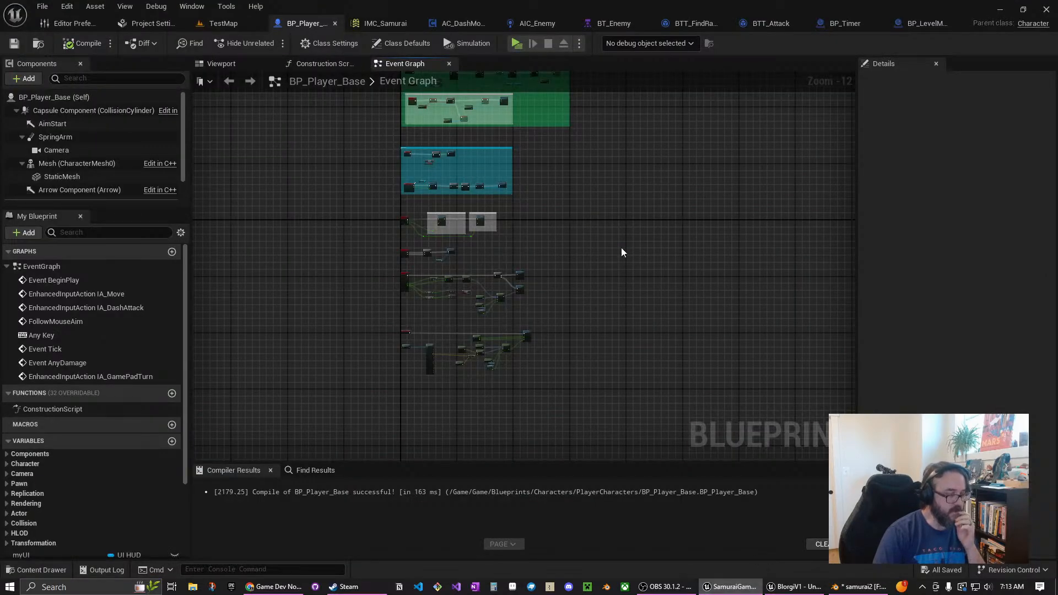
{"action": "left_click", "coordinate": [226, 23]}
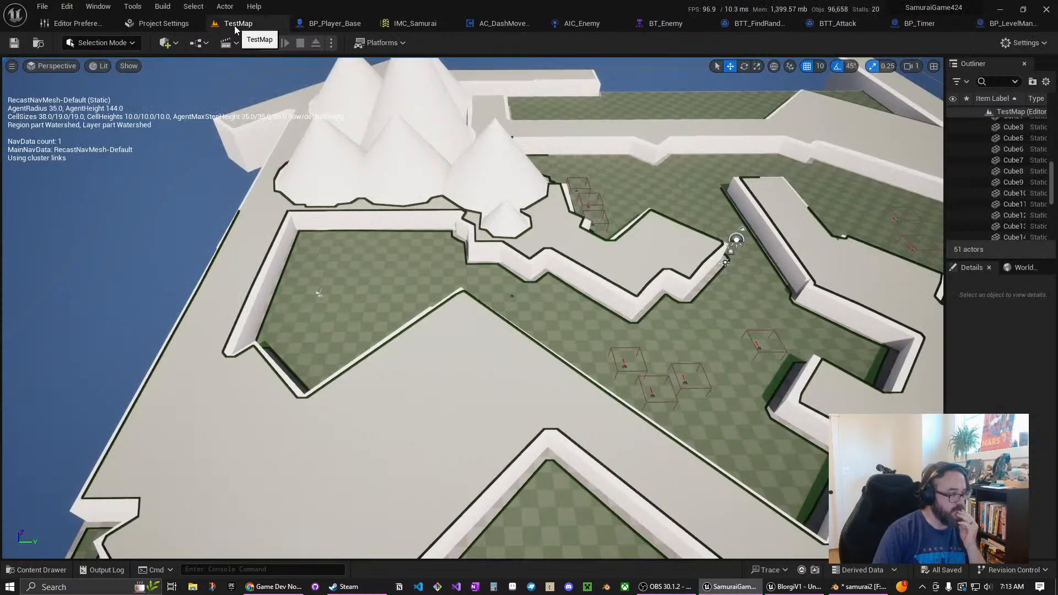
{"action": "left_click", "coordinate": [28, 570]}
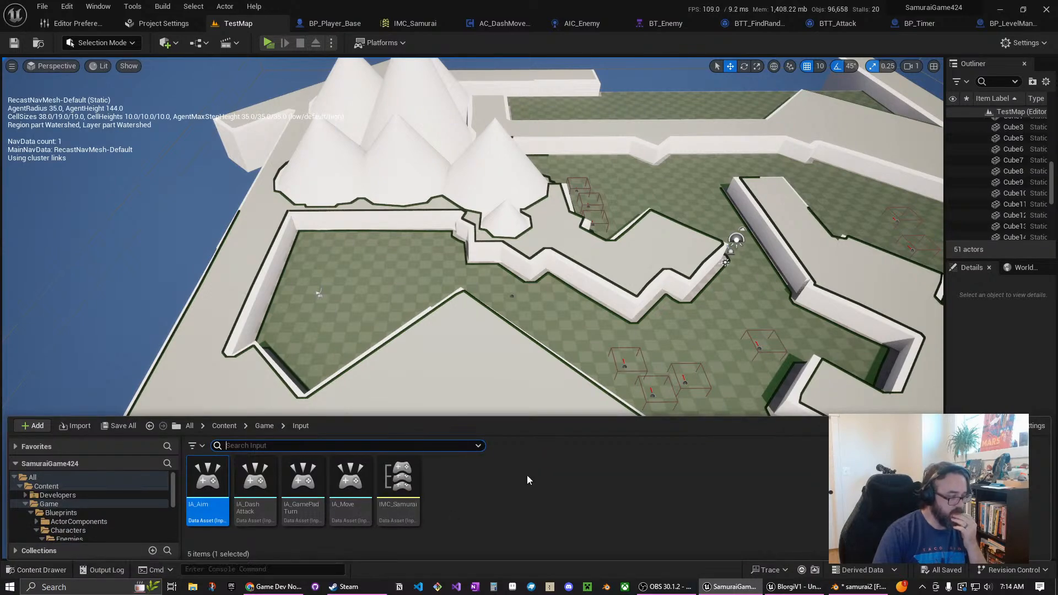
{"action": "left_click", "coordinate": [265, 426]}
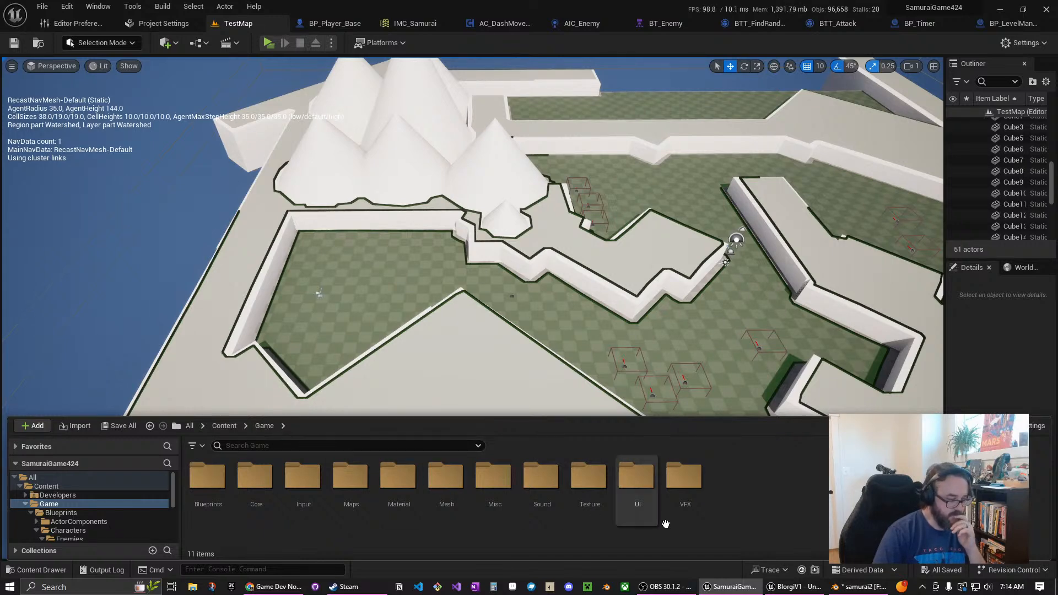
Switch back to Blender and show the system console to check the FBX export log
{"action": "key", "text": "alt+Tab"}
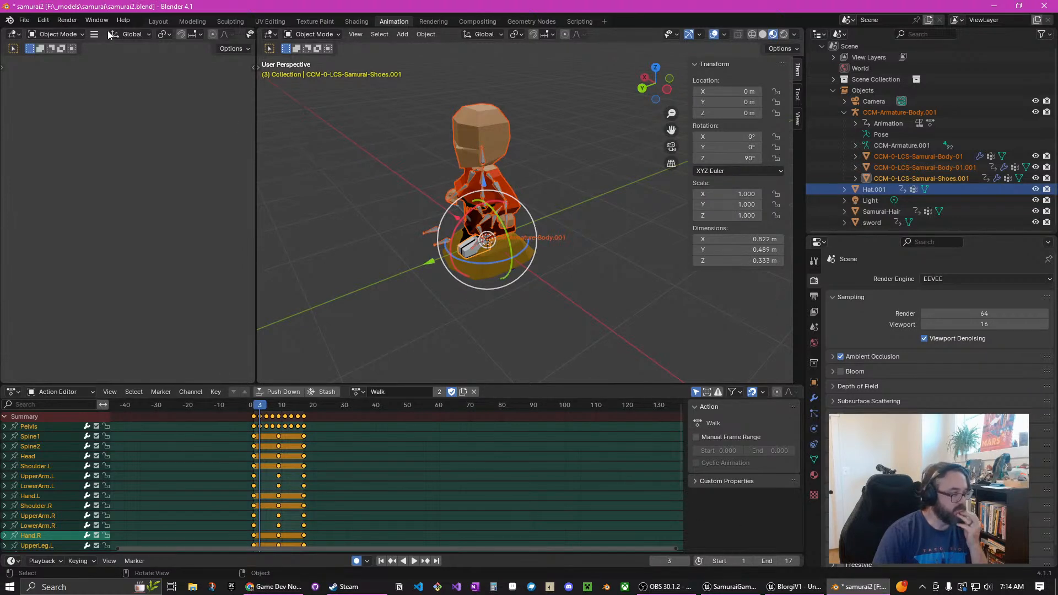
{"action": "left_click", "coordinate": [43, 22]}
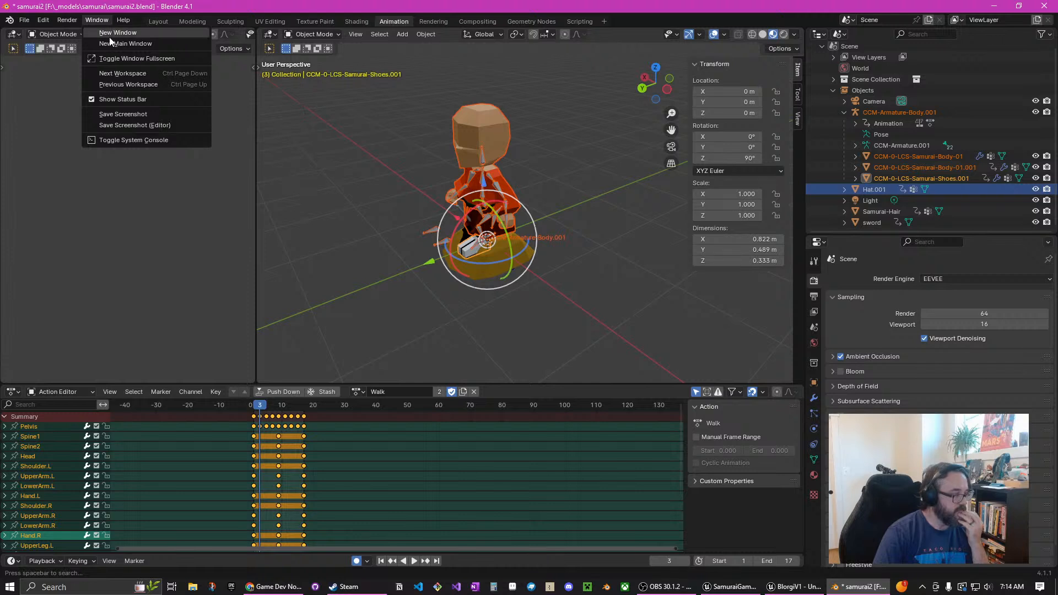
{"action": "left_click", "coordinate": [124, 141]}
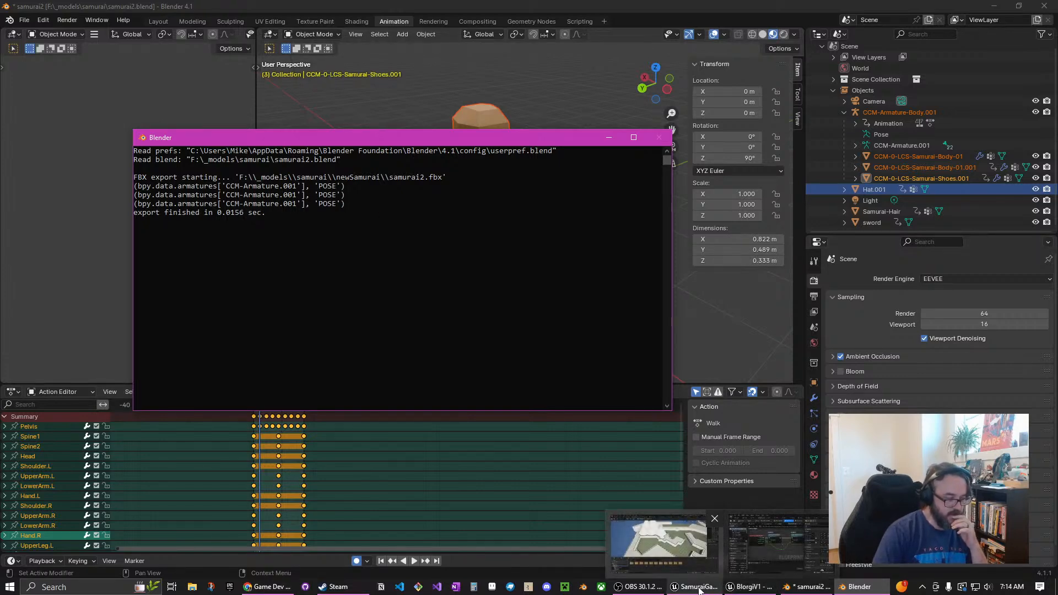
Switch to the SamuraiGame424 project in Unreal Editor and open the Mesh folder inside Game
{"action": "left_click", "coordinate": [696, 549]}
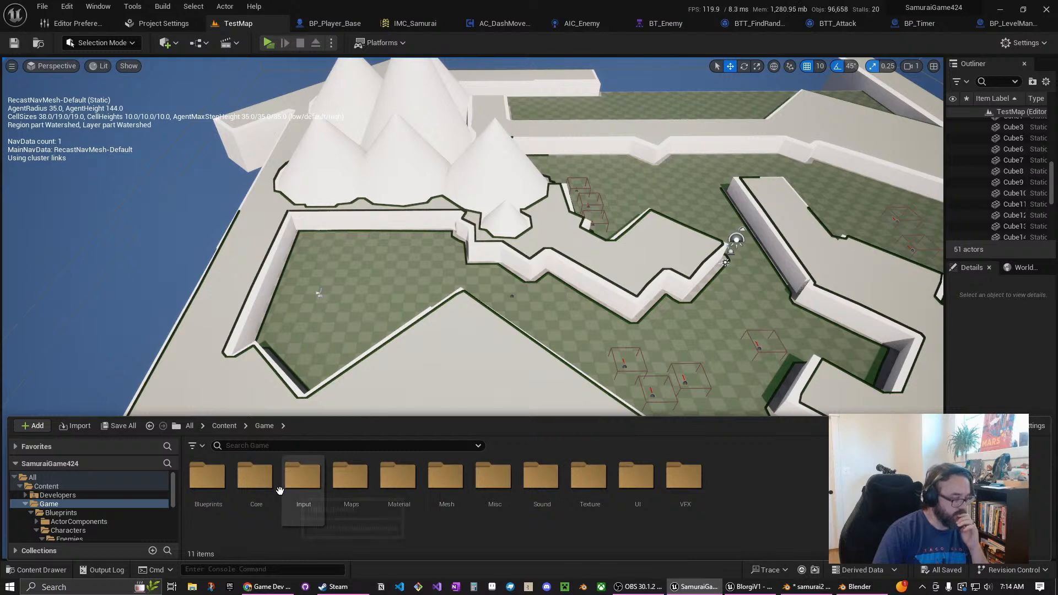
{"action": "left_click", "coordinate": [435, 484]}
{"action": "double_click", "coordinate": [435, 485]}
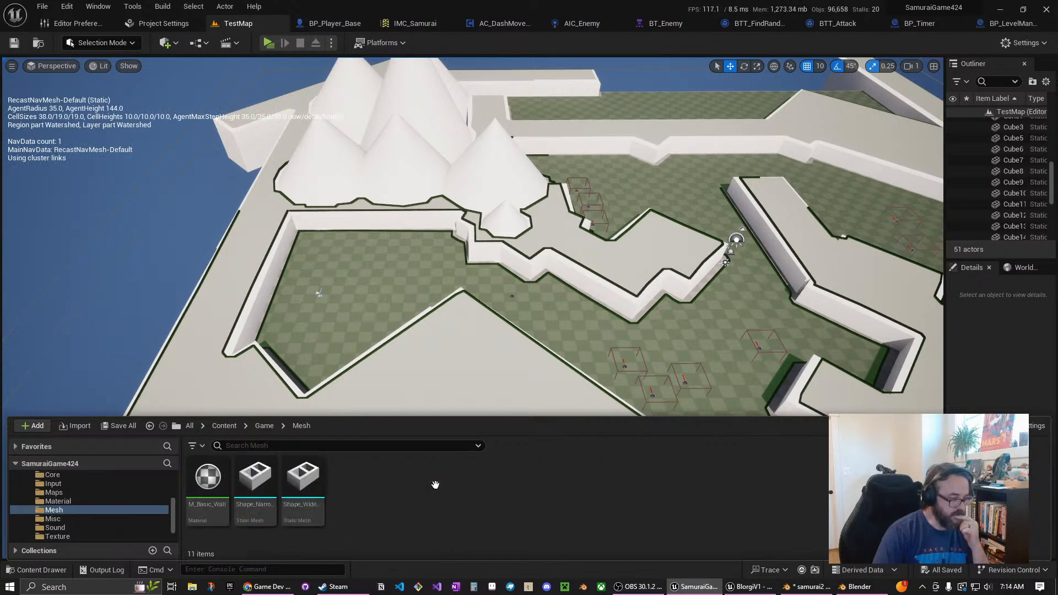
Create a folder named Samurai inside the Mesh folder and open it
{"action": "right_click", "coordinate": [353, 485]}
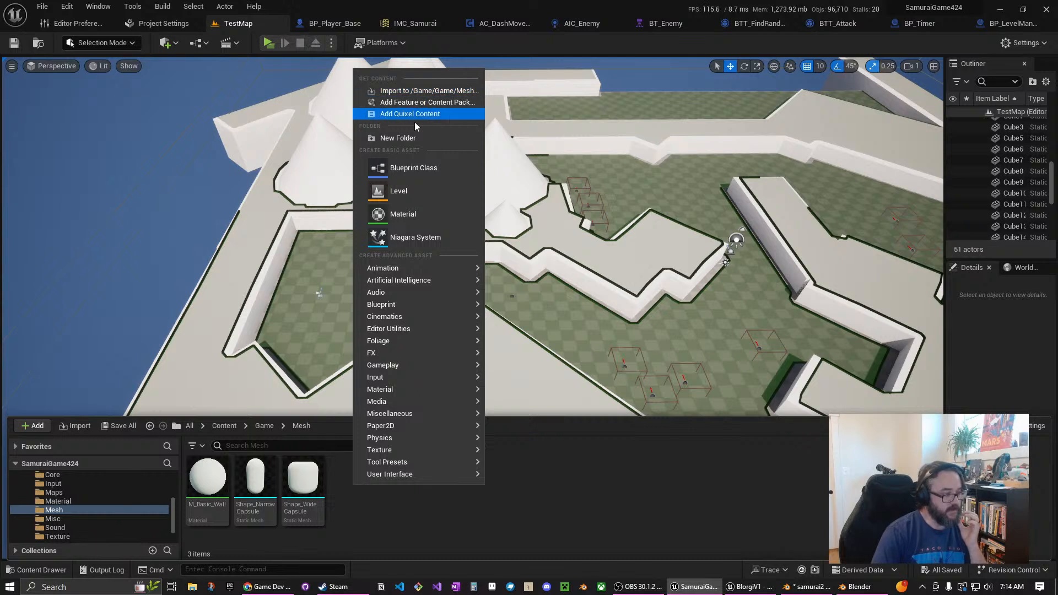
{"action": "left_click", "coordinate": [411, 138]}
{"action": "type", "text": "Samurai"}
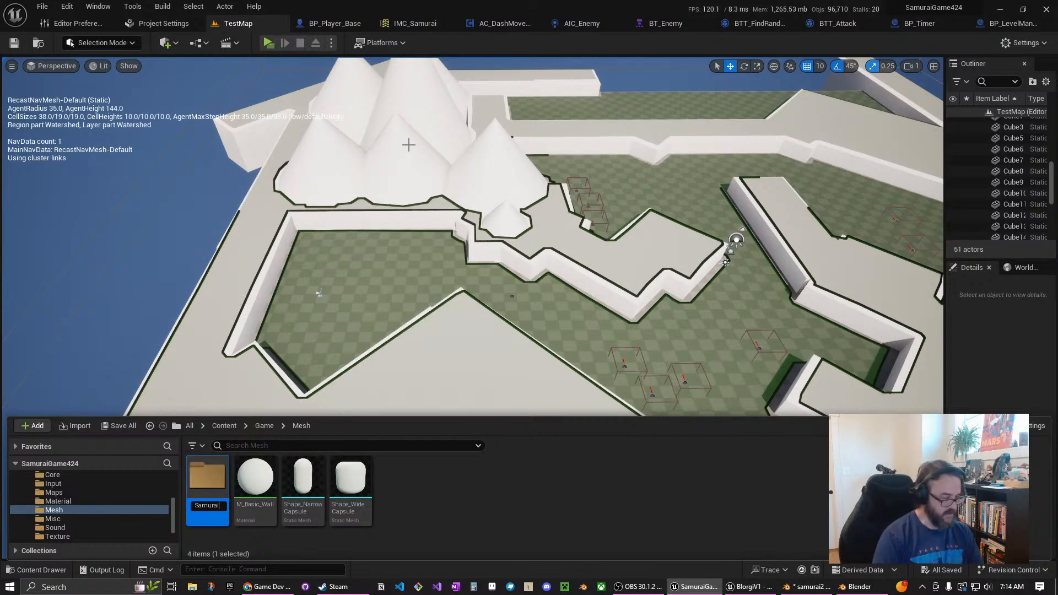
{"action": "key", "text": "Return"}
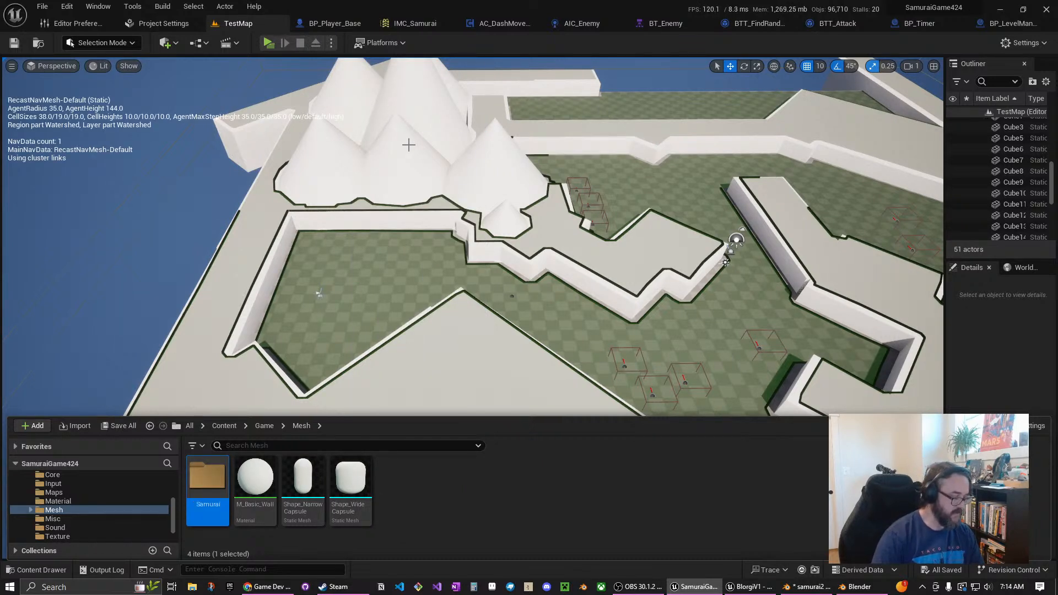
{"action": "double_click", "coordinate": [204, 476]}
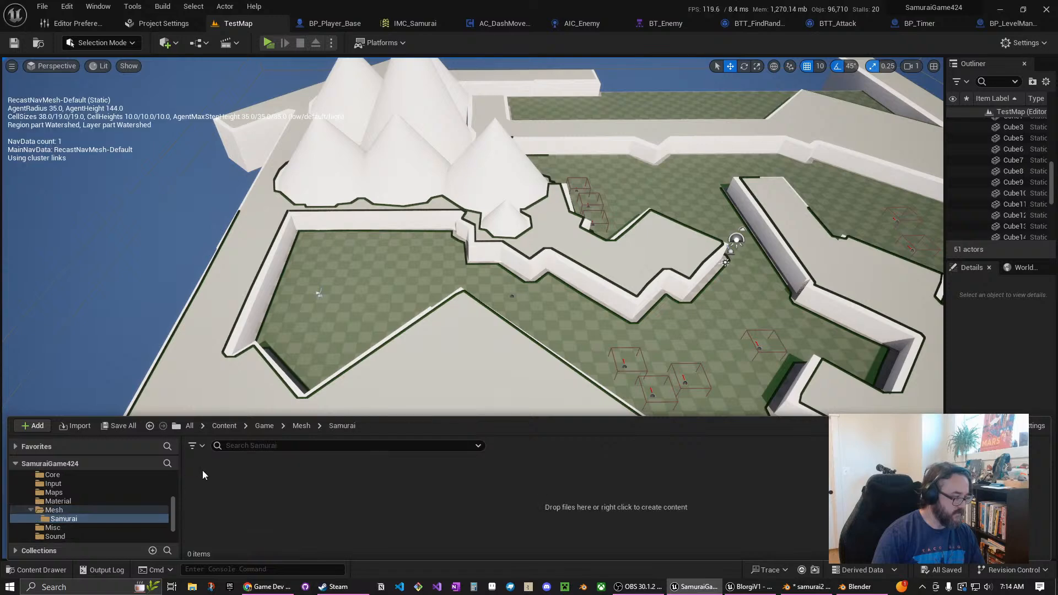
Choose samurai2 from _models\samurai\newSamurai on the F: drive as the file to import into the Samurai folder
{"action": "left_click", "coordinate": [77, 425]}
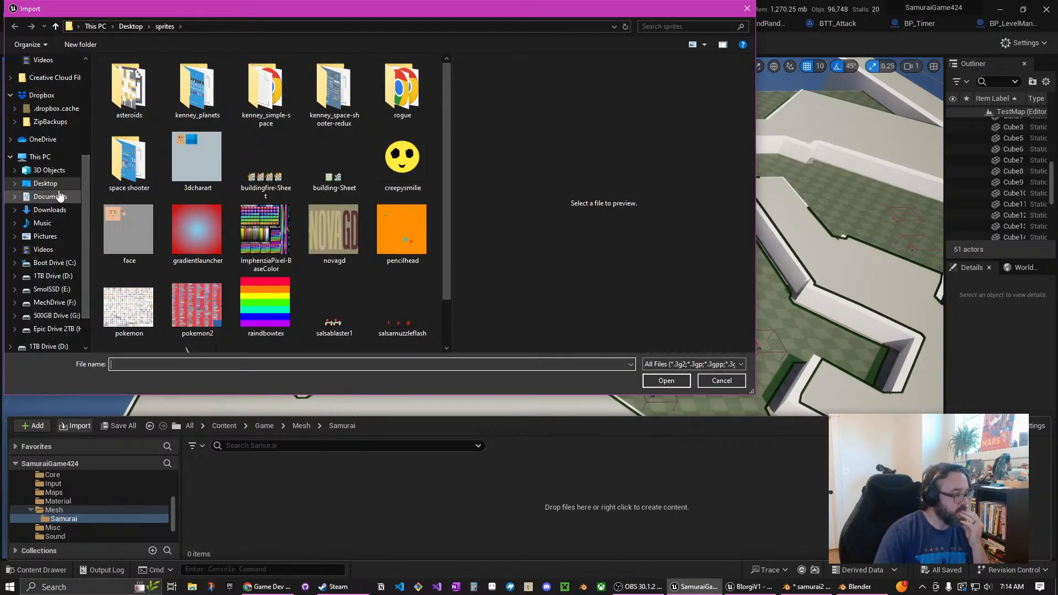
{"action": "left_click", "coordinate": [60, 307]}
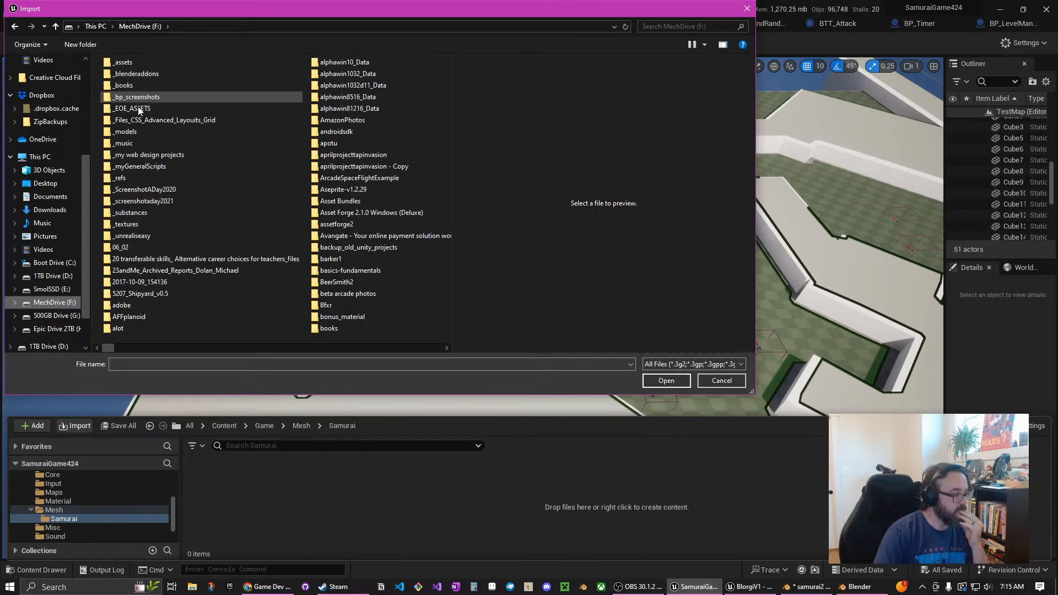
{"action": "left_click", "coordinate": [134, 133]}
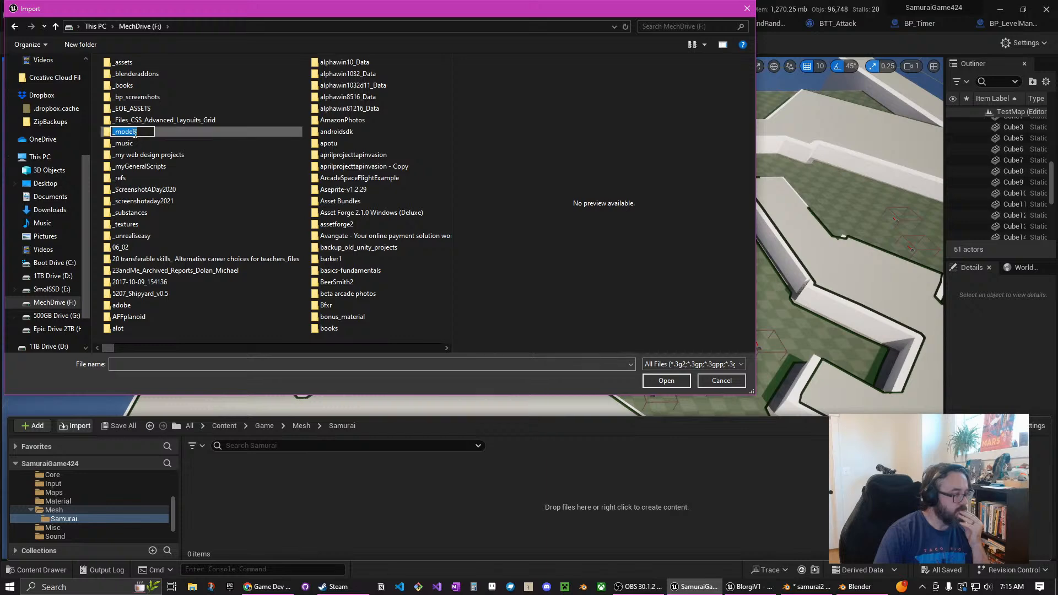
{"action": "double_click", "coordinate": [166, 131]}
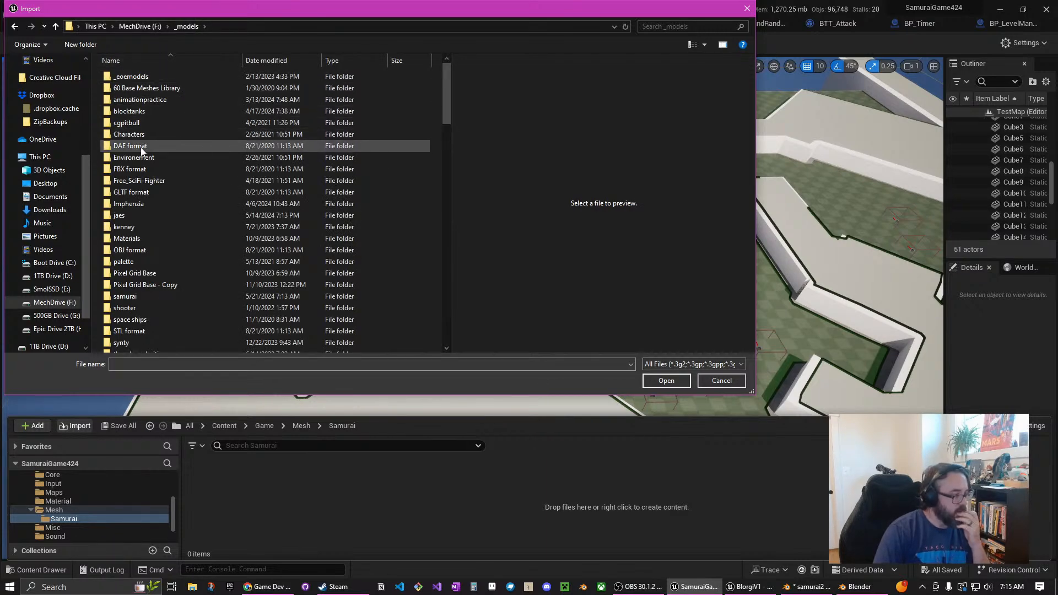
{"action": "double_click", "coordinate": [126, 300]}
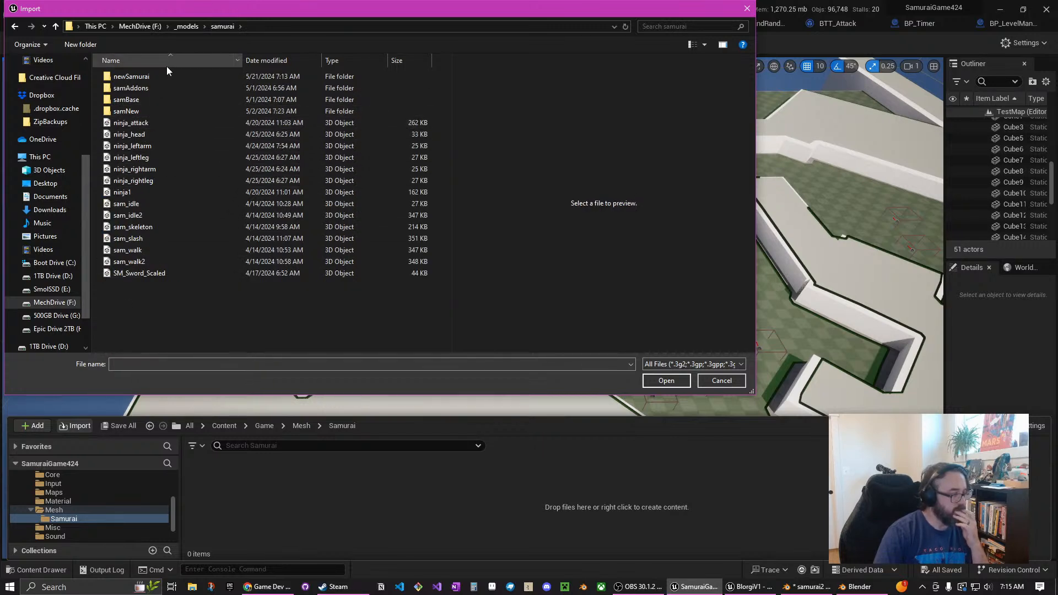
{"action": "double_click", "coordinate": [141, 78]}
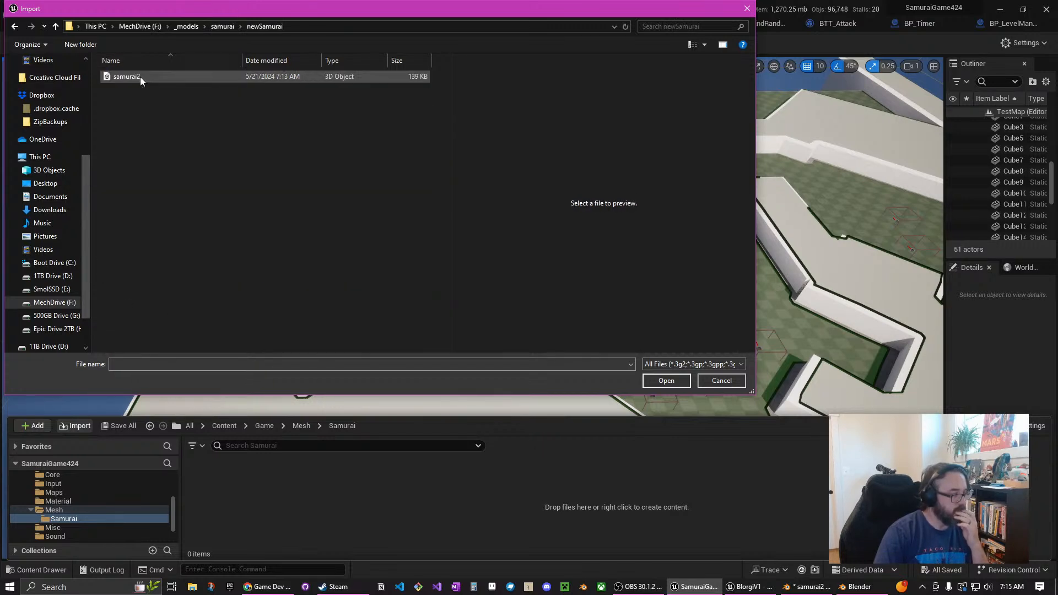
{"action": "left_click", "coordinate": [141, 79]}
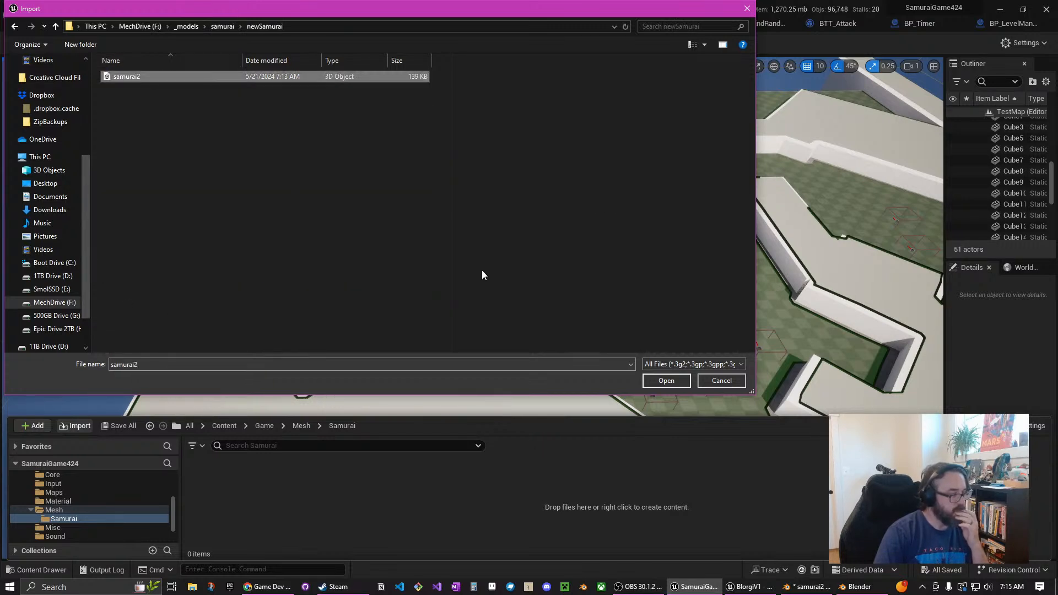
{"action": "left_click", "coordinate": [667, 382]}
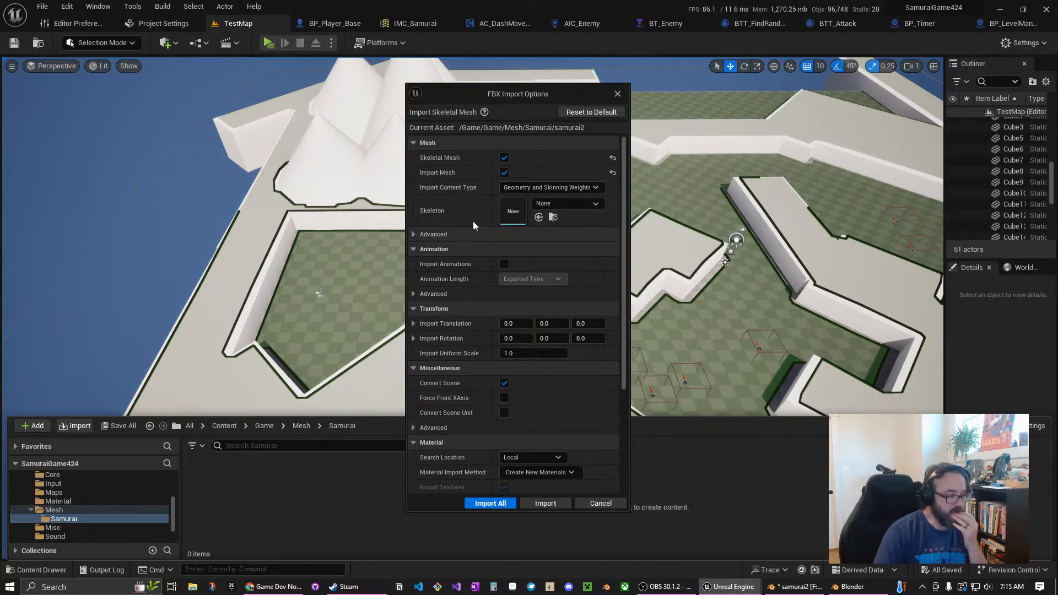
Review the FBX options and import samurai2 as a skeletal mesh with Skeleton set to None and Create New Materials
{"action": "left_click", "coordinate": [559, 204]}
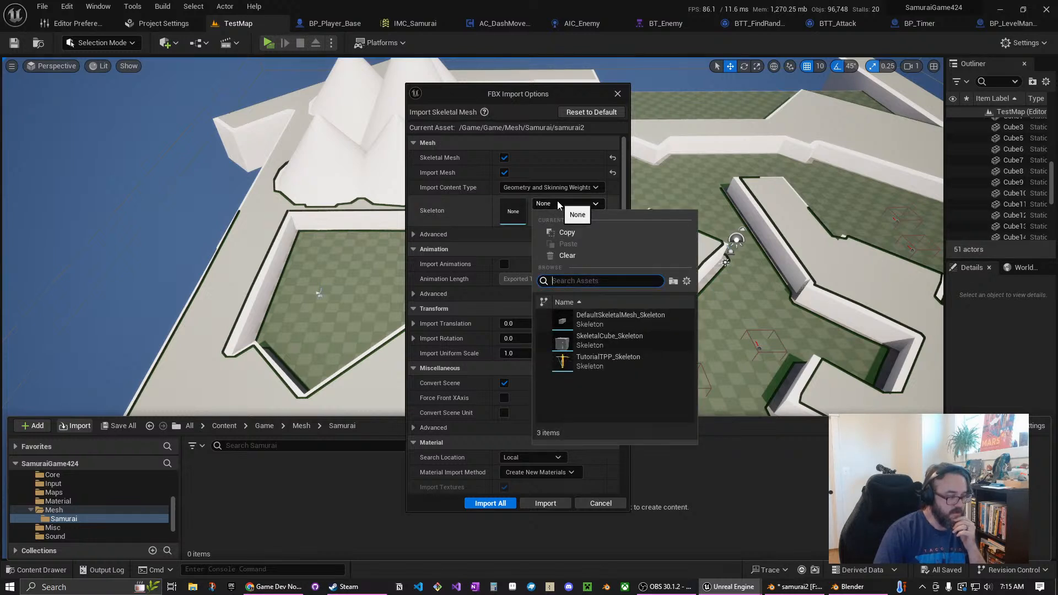
{"action": "left_click", "coordinate": [557, 202]}
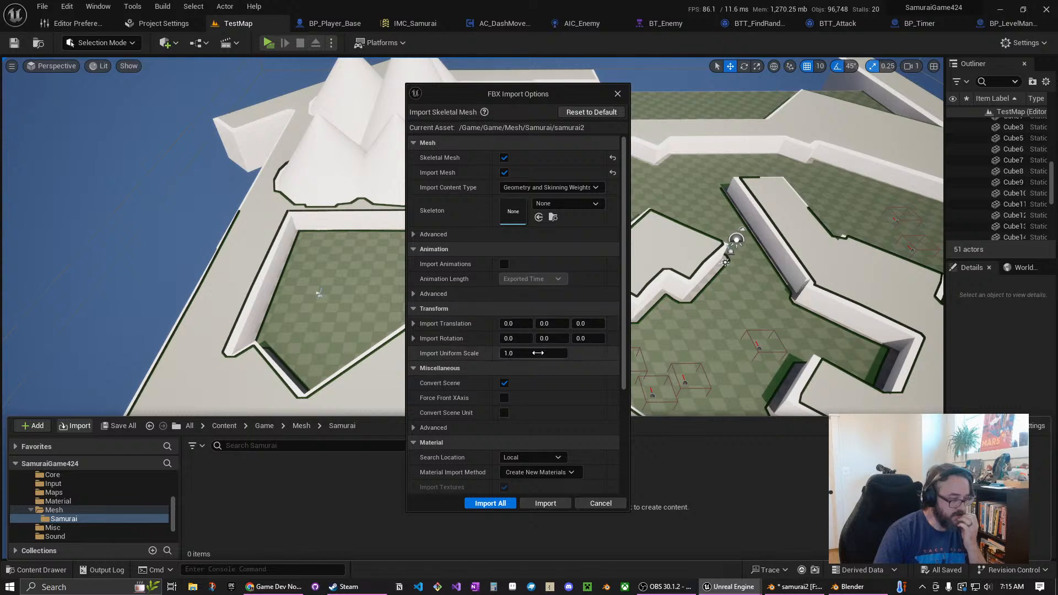
{"action": "scroll", "coordinate": [542, 332], "scroll_direction": "down", "scroll_amount": 5}
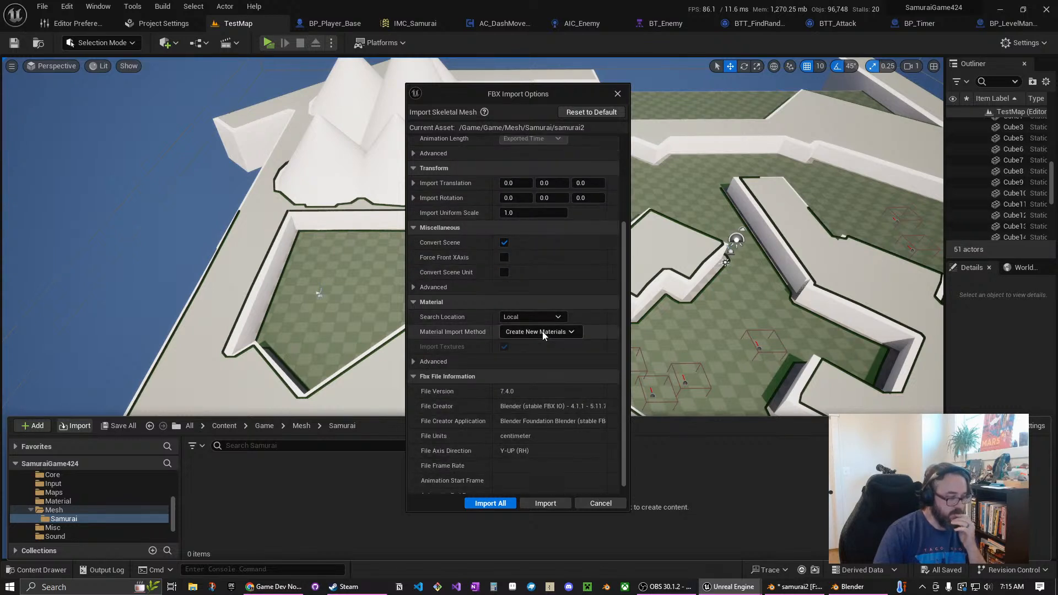
{"action": "scroll", "coordinate": [543, 335], "scroll_direction": "down", "scroll_amount": 2}
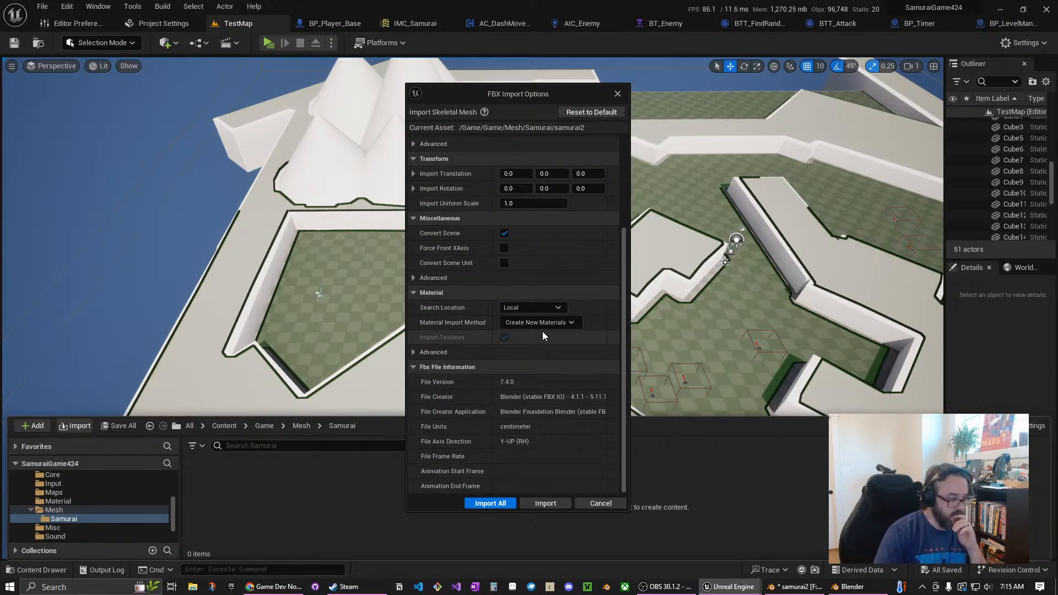
{"action": "scroll", "coordinate": [546, 351], "scroll_direction": "up", "scroll_amount": 1}
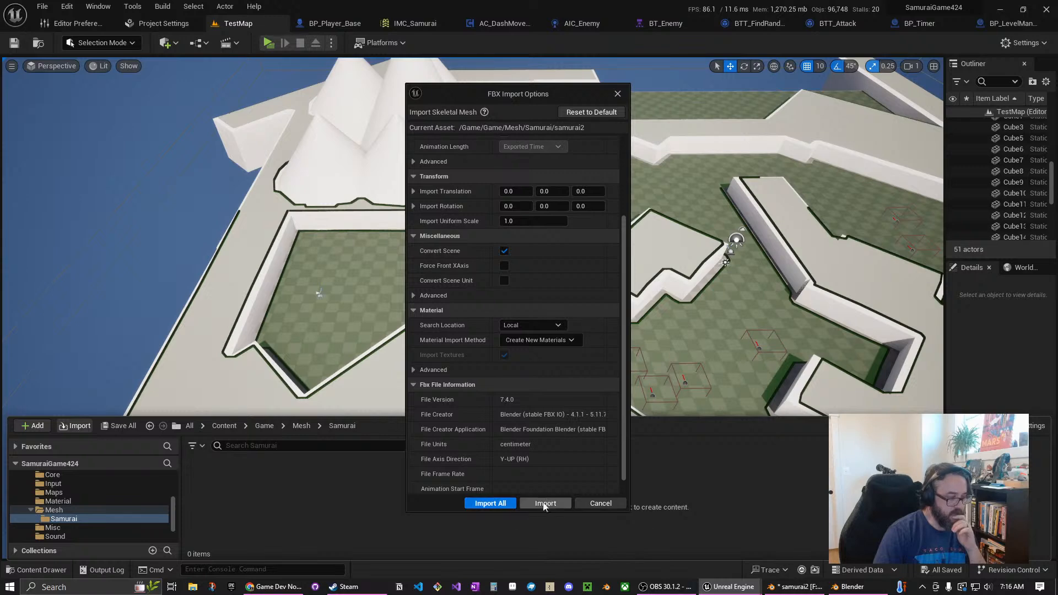
{"action": "left_click", "coordinate": [545, 503]}
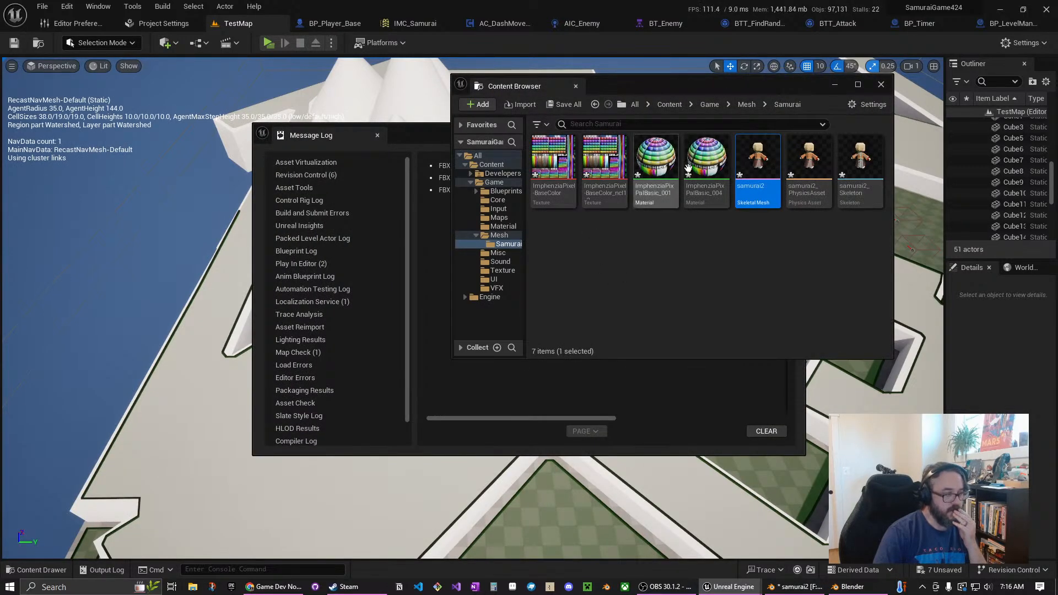
Close the floating Content Browser and Message Log windows and show the imported Samurai assets in the content drawer
{"action": "left_click", "coordinate": [560, 106]}
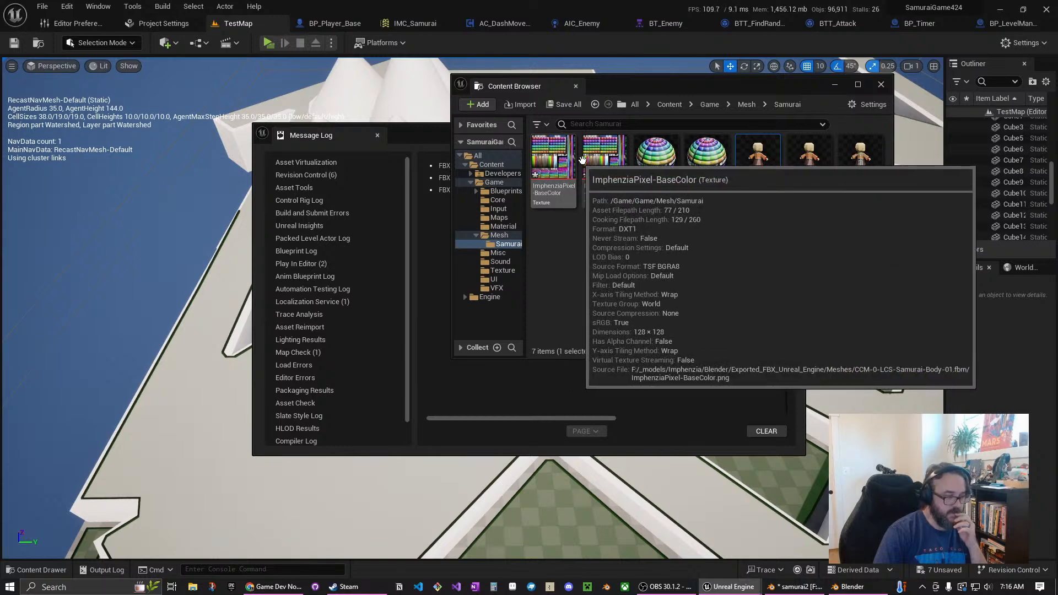
{"action": "left_click", "coordinate": [882, 85]}
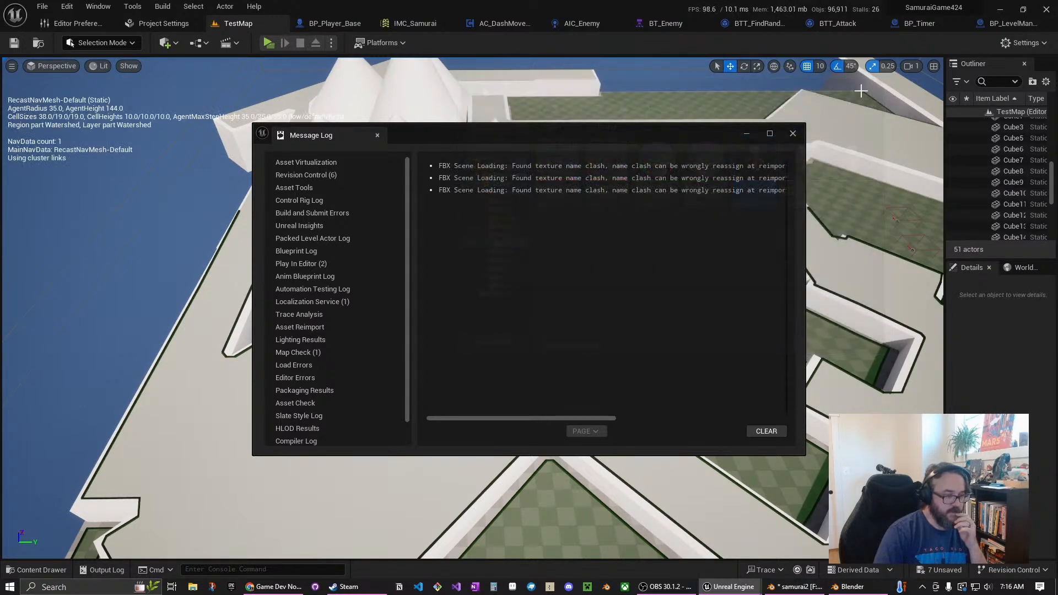
{"action": "left_click", "coordinate": [793, 134]}
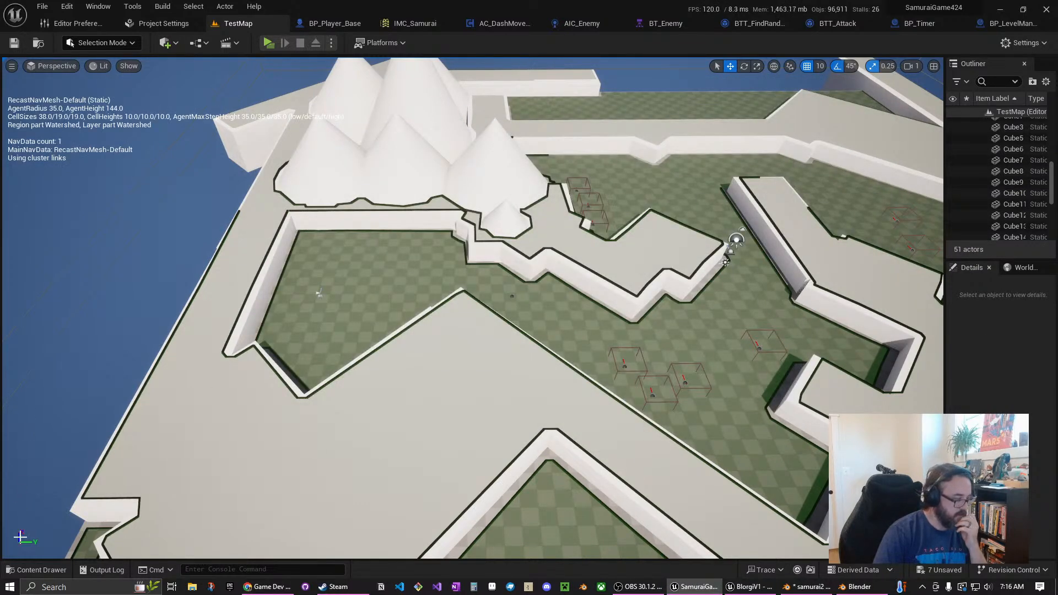
{"action": "left_click", "coordinate": [37, 570]}
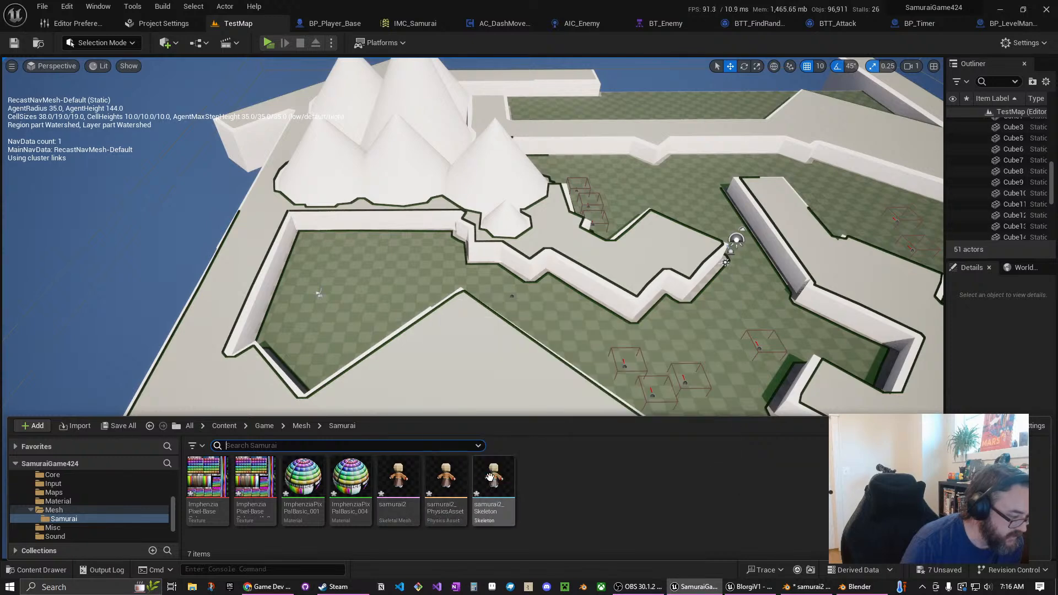
Open the samurai2 skeletal mesh and examine its body, head and feet from the front and side
{"action": "mouse_move", "coordinate": [408, 487]}
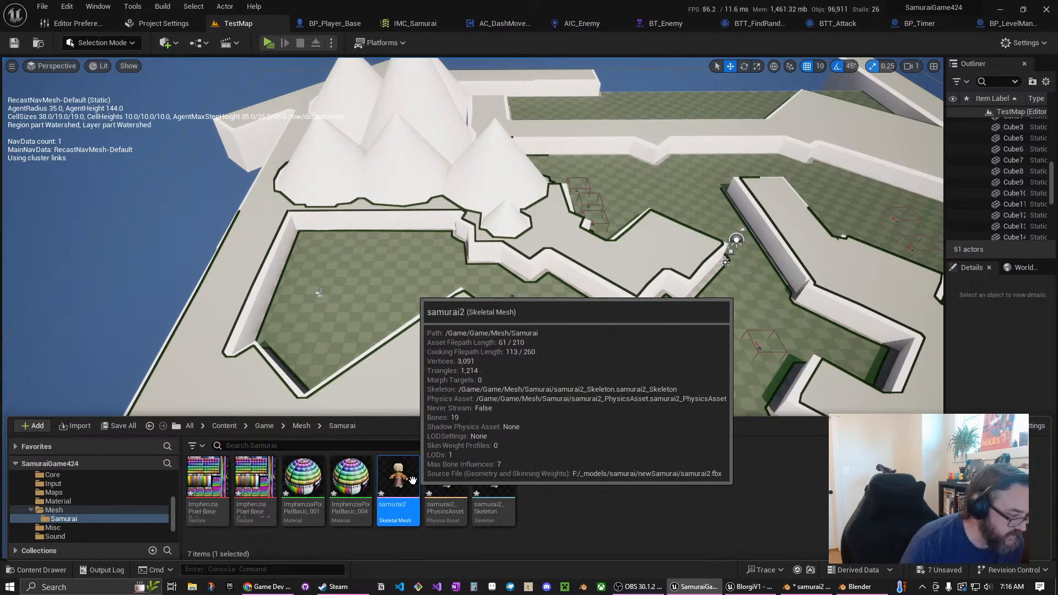
{"action": "double_click", "coordinate": [412, 481]}
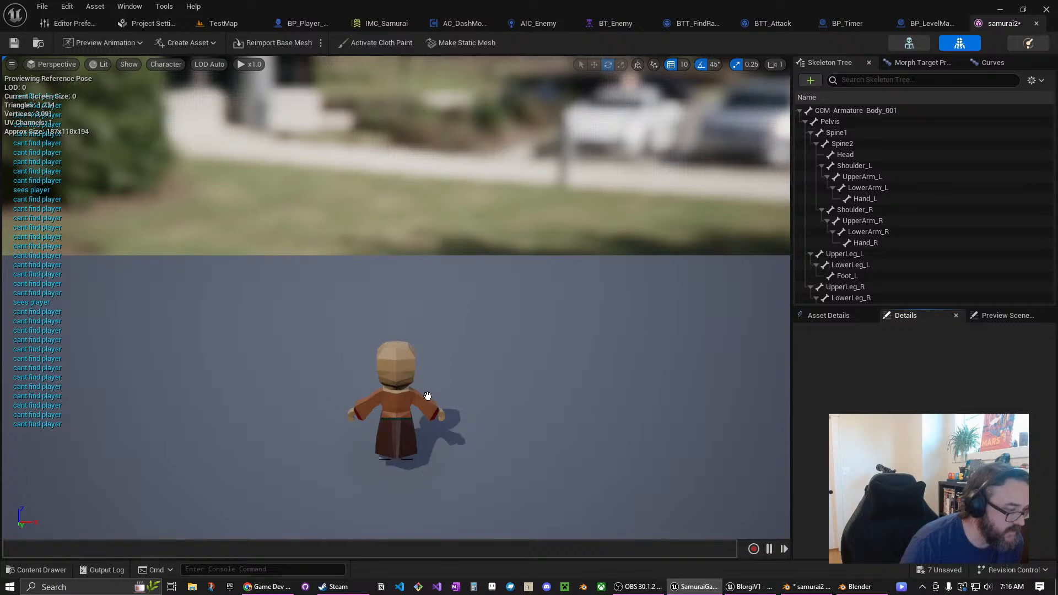
{"action": "mouse_move", "coordinate": [428, 396]}
{"action": "middle_mouse_down"}
{"action": "mouse_move", "coordinate": [465, 336]}
{"action": "mouse_move", "coordinate": [526, 451]}
{"action": "mouse_move", "coordinate": [722, 425]}
{"action": "mouse_move", "coordinate": [505, 423]}
{"action": "mouse_move", "coordinate": [416, 406]}
{"action": "middle_mouse_up"}
{"action": "right_click_drag", "start_coordinate": [416, 406], "coordinate": [789, 422]}
{"action": "key", "text": "a"}
{"action": "key", "text": "a"}
{"action": "scroll", "coordinate": [427, 396], "scroll_direction": "up", "scroll_amount": 4}
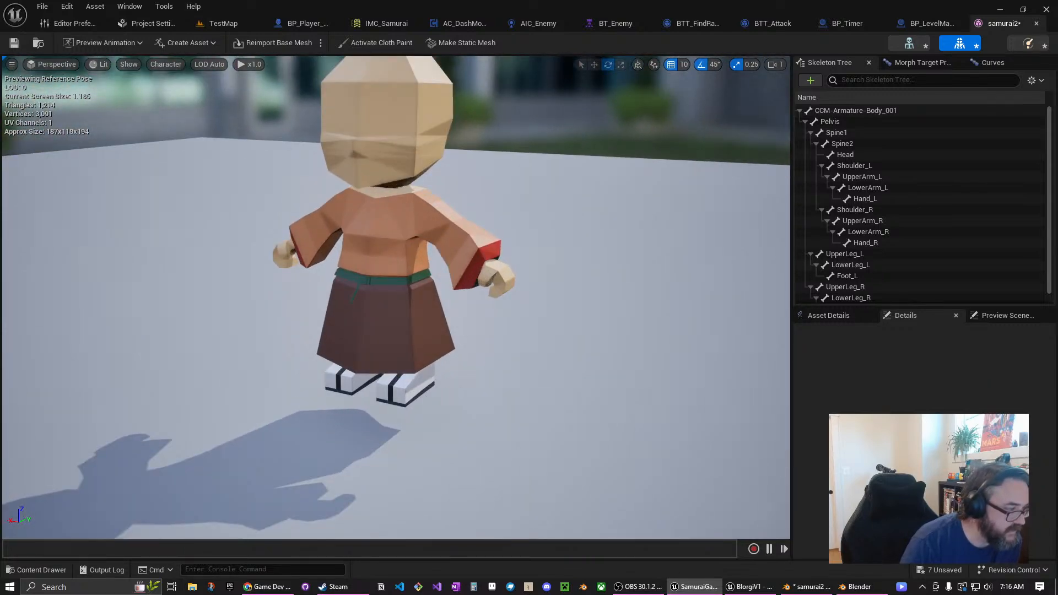
{"action": "right_click_drag", "start_coordinate": [427, 396], "coordinate": [440, 368]}
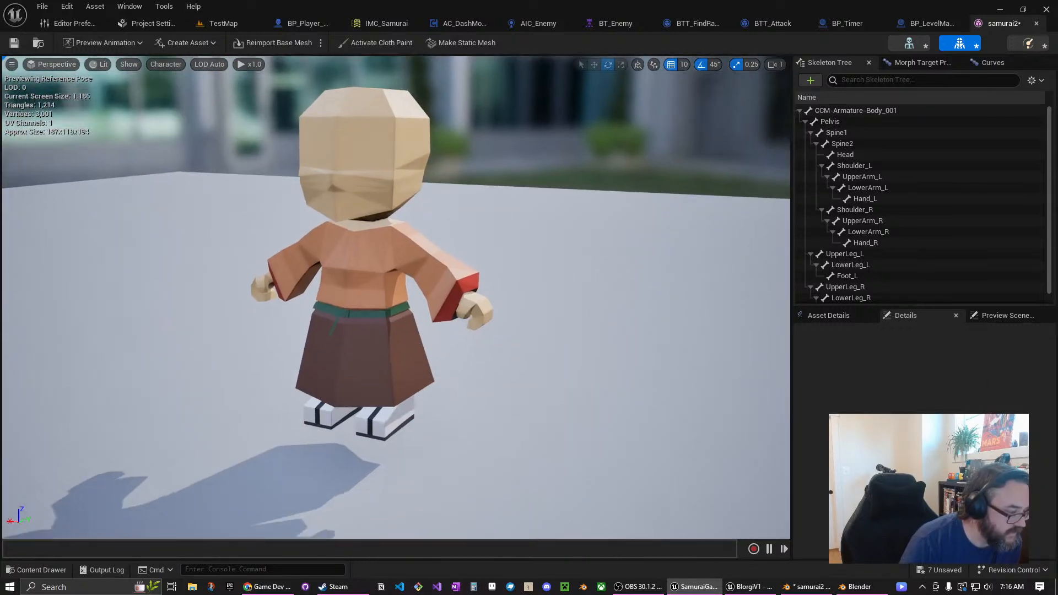
{"action": "scroll", "coordinate": [426, 319], "scroll_direction": "up", "scroll_amount": 6}
{"action": "scroll", "coordinate": [426, 318], "scroll_direction": "down", "scroll_amount": 6}
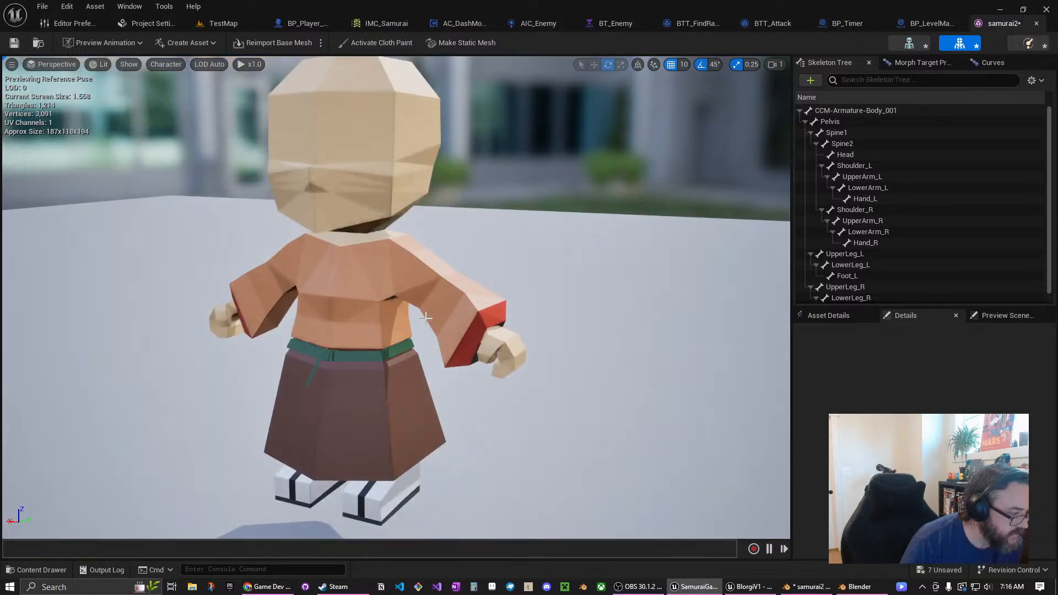
{"action": "middle_click_drag", "start_coordinate": [426, 318], "coordinate": [450, 316]}
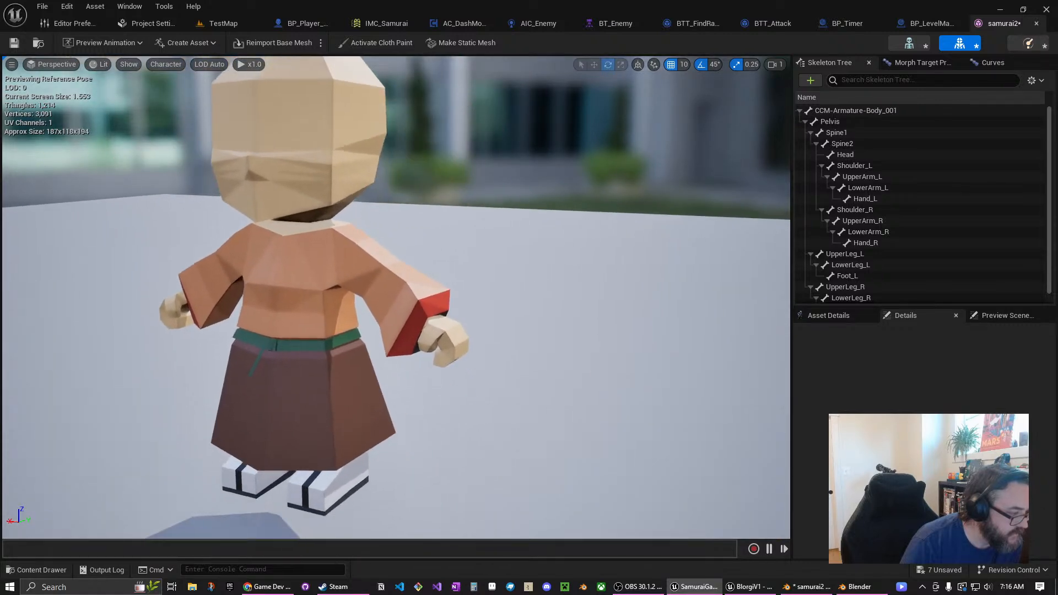
{"action": "scroll", "coordinate": [425, 318], "scroll_direction": "down", "scroll_amount": 3}
{"action": "scroll", "coordinate": [426, 318], "scroll_direction": "up", "scroll_amount": 3}
{"action": "right_click_drag", "start_coordinate": [426, 318], "coordinate": [248, 319]}
{"action": "key", "text": "d"}
{"action": "right_click_drag", "start_coordinate": [424, 289], "coordinate": [507, 248]}
{"action": "key", "text": "a"}
{"action": "key", "text": "a"}
{"action": "right_click_drag", "start_coordinate": [652, 451], "coordinate": [734, 444]}
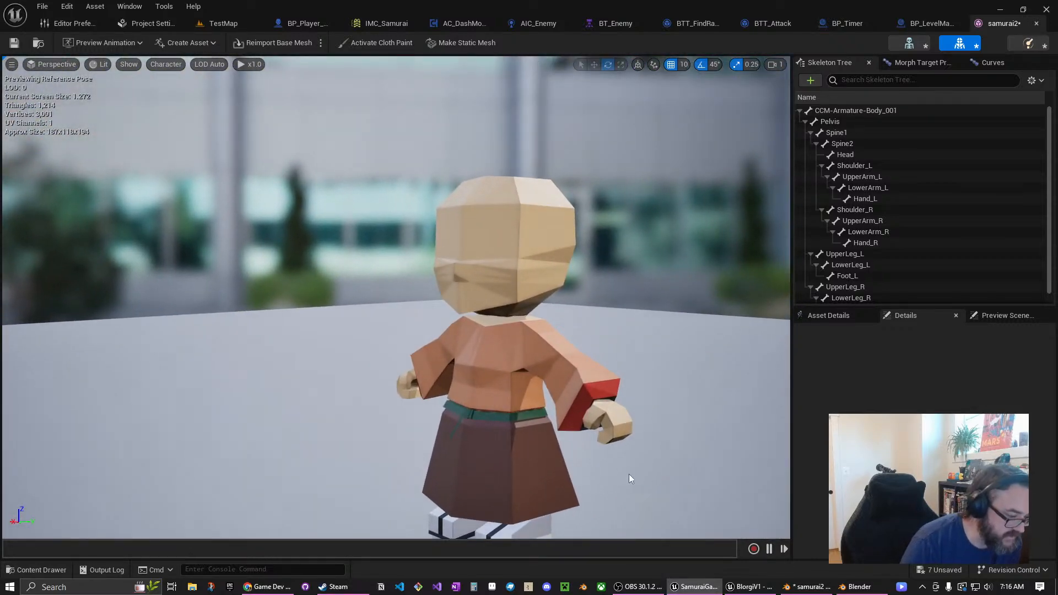
Switch to Blender and examine the samurai's shoes and leg bones up close in the Walk pose
{"action": "left_click", "coordinate": [868, 587]}
{"action": "left_click", "coordinate": [824, 588]}
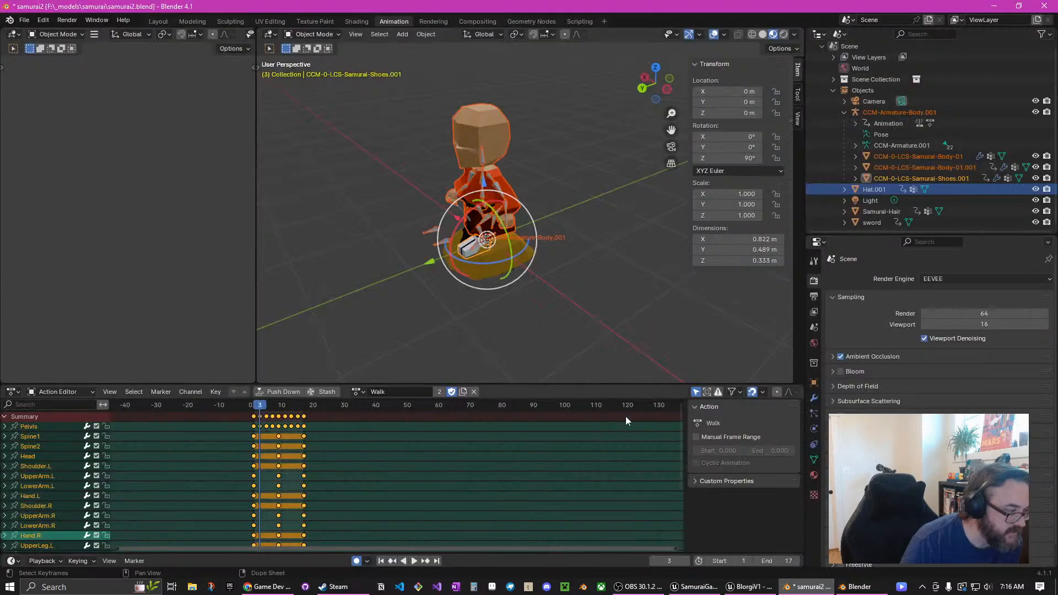
{"action": "scroll", "coordinate": [549, 310], "scroll_direction": "up", "scroll_amount": 6}
{"action": "middle_click_drag", "start_coordinate": [557, 290], "coordinate": [480, 314]}
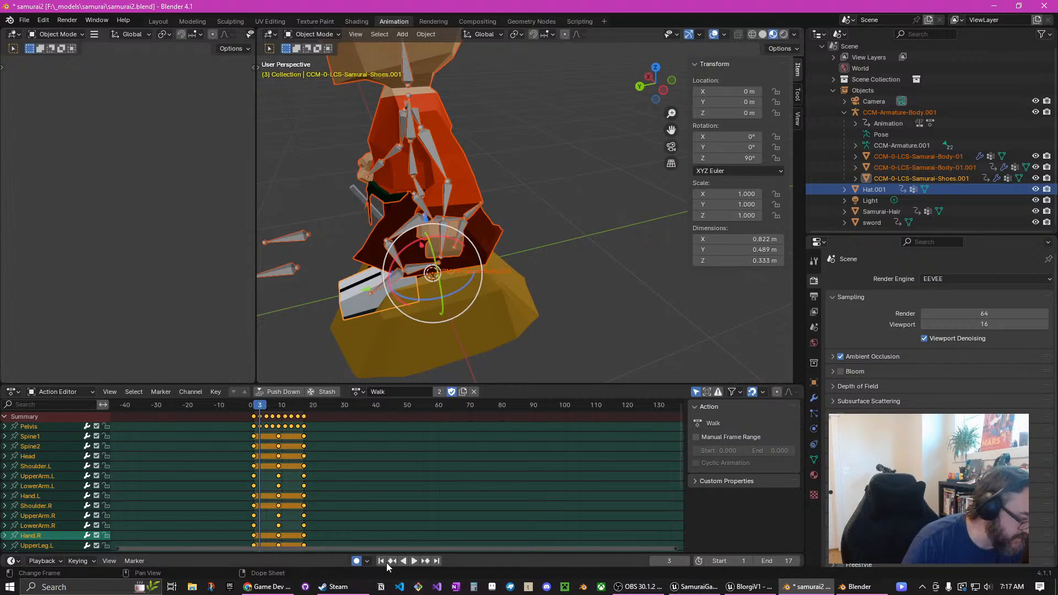
Switch back to Unreal Editor and examine the full samurai2 mesh from head to shoes
{"action": "left_click", "coordinate": [694, 587]}
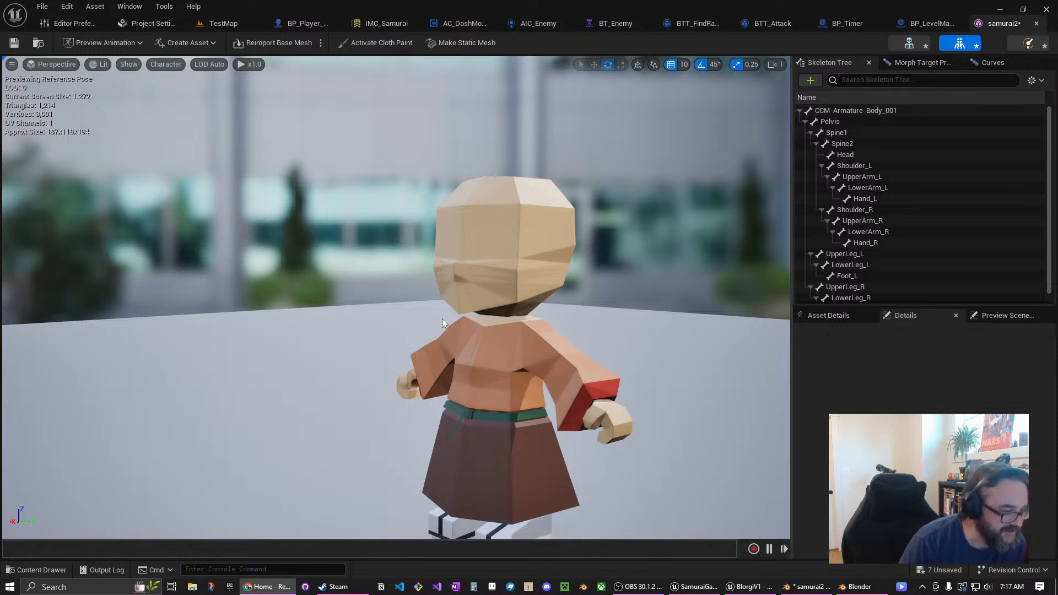
{"action": "left_click", "coordinate": [621, 318]}
{"action": "middle_click_drag", "start_coordinate": [620, 317], "coordinate": [468, 237]}
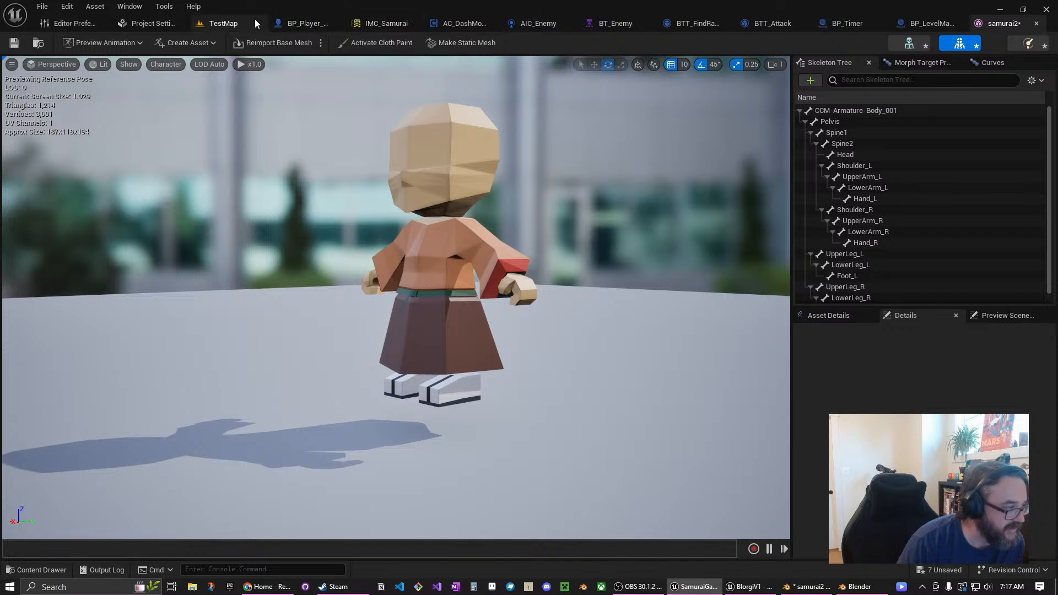
Examine the samurai2 mesh, its bone hierarchy and its asset details from the material slots down to the rendering settings
{"action": "scroll", "coordinate": [683, 197], "scroll_direction": "up", "scroll_amount": 2}
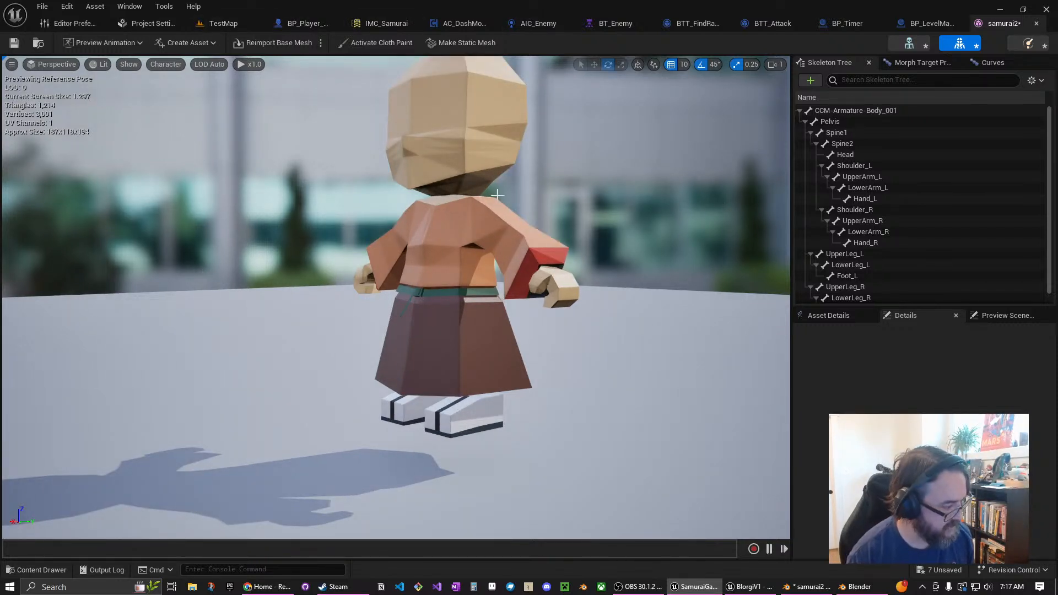
{"action": "middle_click_drag", "start_coordinate": [498, 196], "coordinate": [518, 96]}
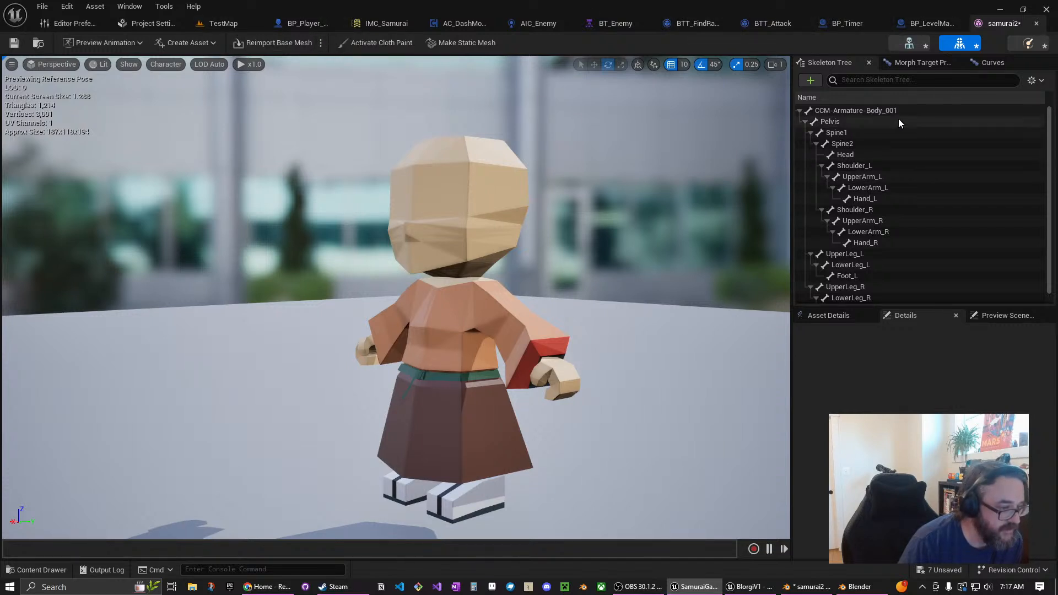
{"action": "scroll", "coordinate": [946, 193], "scroll_direction": "down", "scroll_amount": 1}
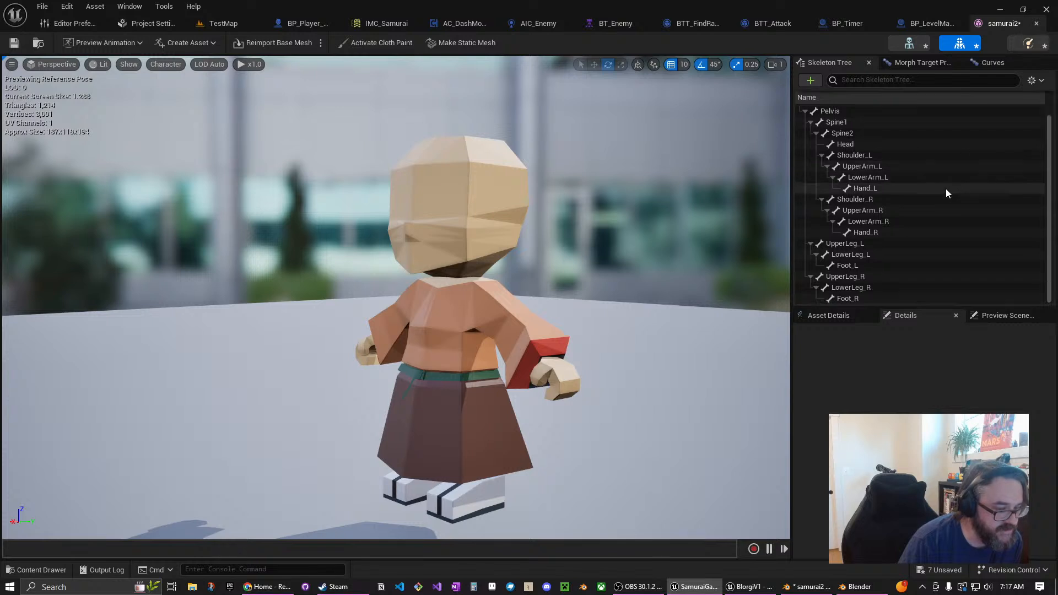
{"action": "scroll", "coordinate": [946, 189], "scroll_direction": "up", "scroll_amount": 1}
{"action": "left_click", "coordinate": [829, 315]}
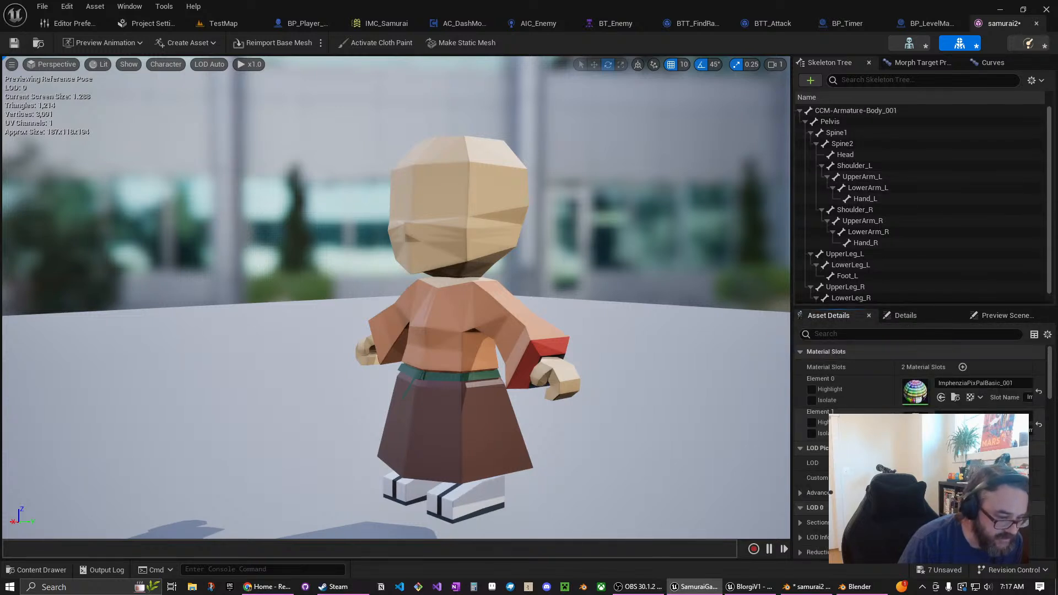
{"action": "scroll", "coordinate": [1002, 400], "scroll_direction": "down", "scroll_amount": 3}
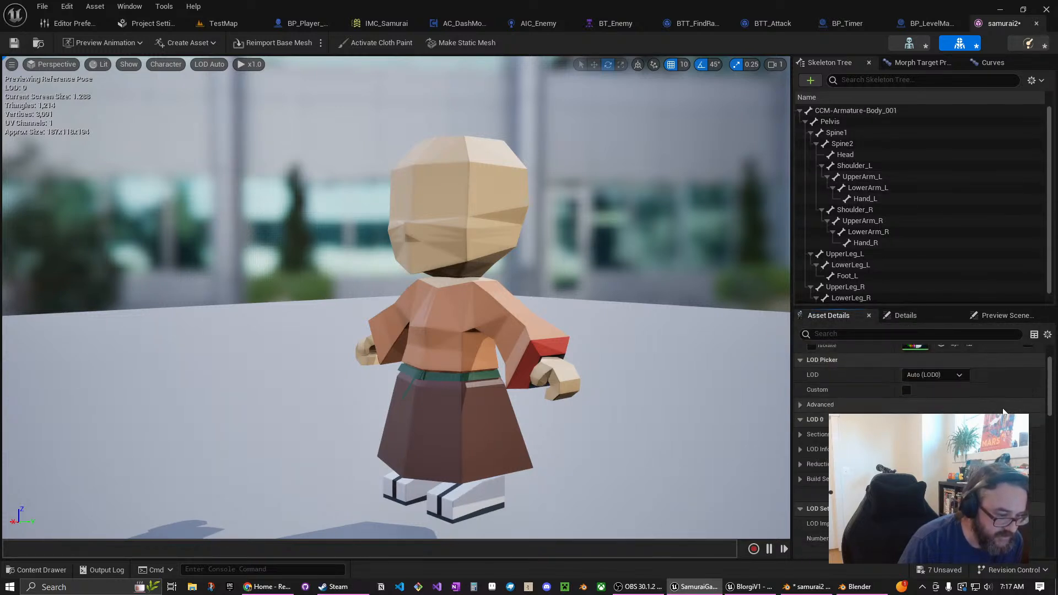
{"action": "scroll", "coordinate": [1003, 410], "scroll_direction": "down", "scroll_amount": 3}
{"action": "scroll", "coordinate": [1003, 410], "scroll_direction": "down", "scroll_amount": 6}
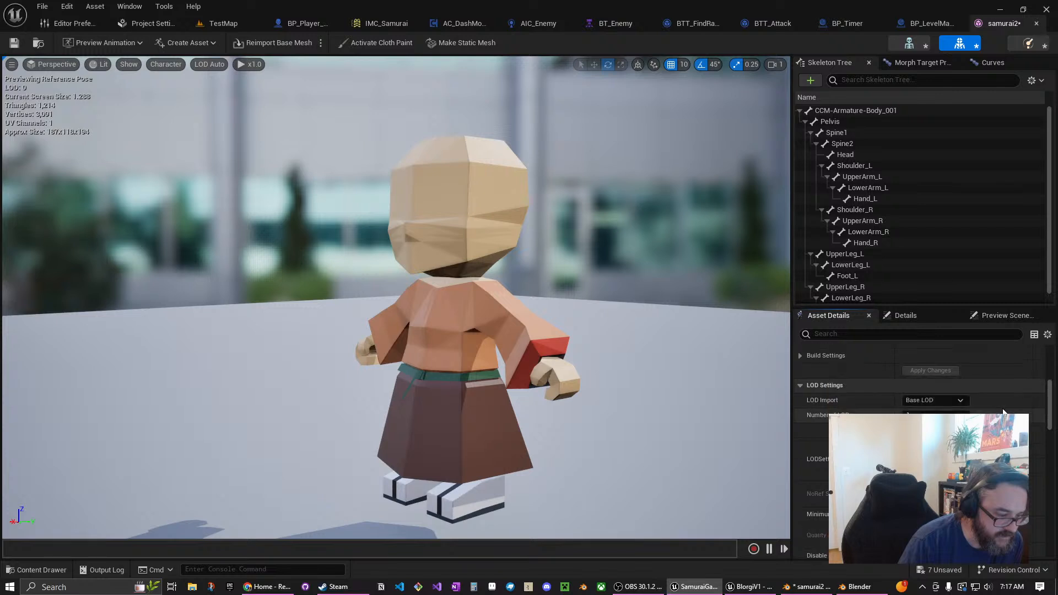
{"action": "scroll", "coordinate": [1003, 411], "scroll_direction": "down", "scroll_amount": 4}
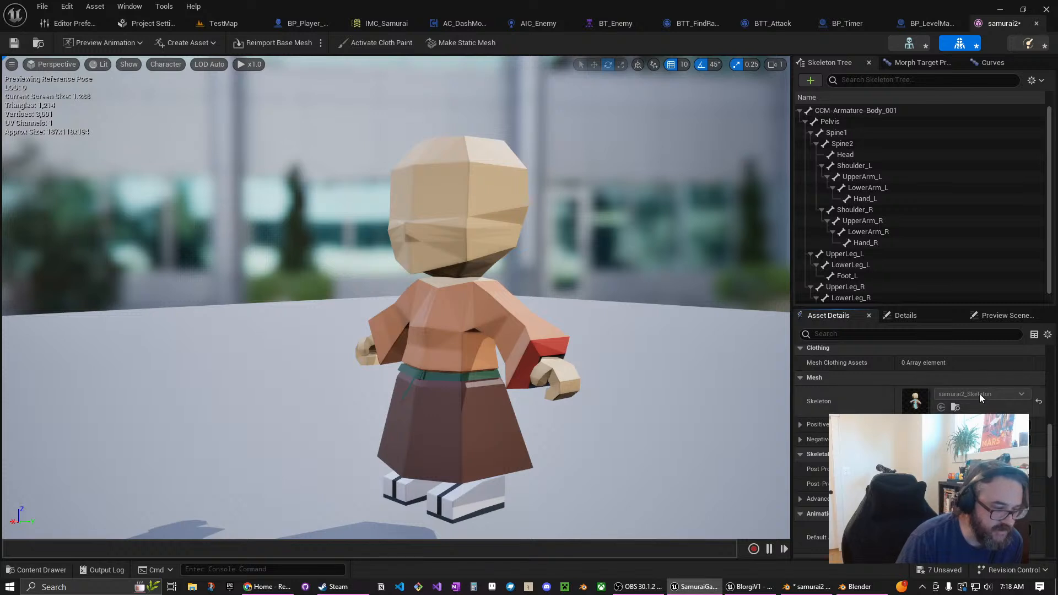
{"action": "scroll", "coordinate": [961, 407], "scroll_direction": "down", "scroll_amount": 6}
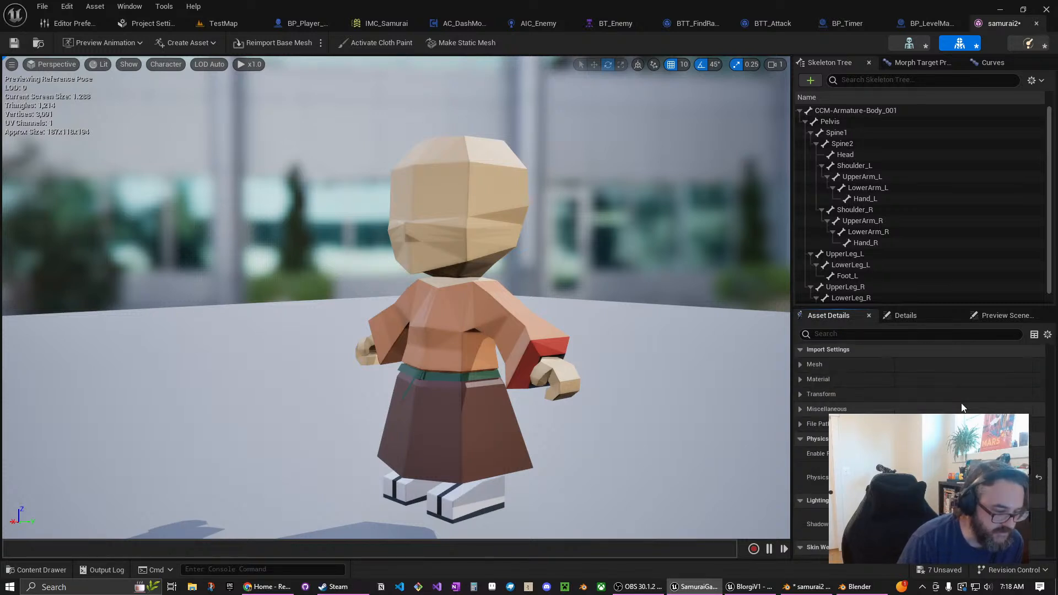
{"action": "scroll", "coordinate": [962, 407], "scroll_direction": "down", "scroll_amount": 10}
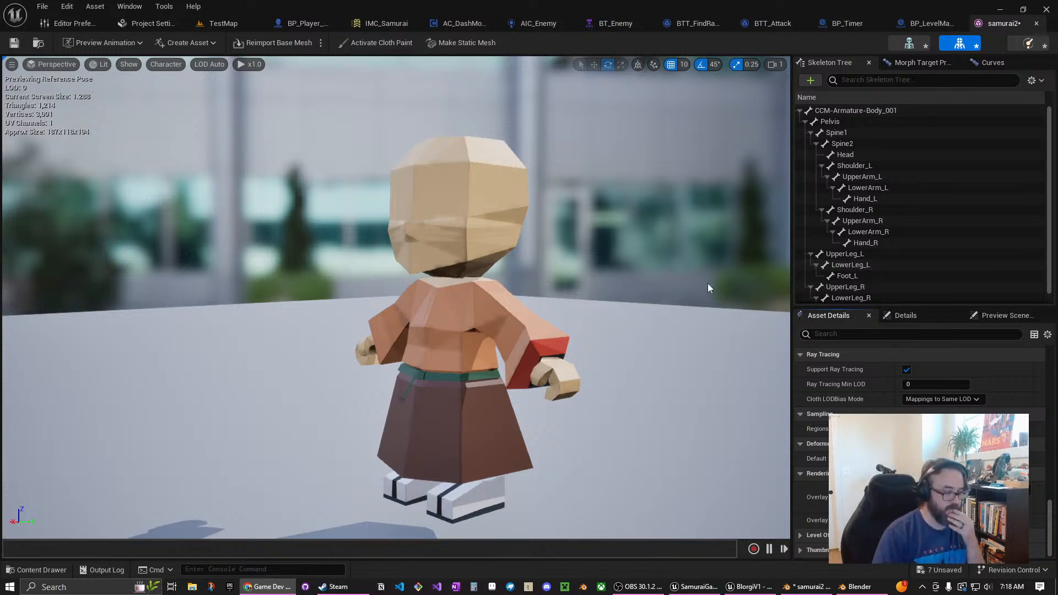
Place the samurai2 skeletal mesh in TestMap on the enclosed floor beside the player start and frame it in view
{"action": "left_click", "coordinate": [218, 23]}
{"action": "mouse_move", "coordinate": [404, 204]}
{"action": "right_mouse_down"}
{"action": "mouse_move", "coordinate": [389, 223]}
{"action": "mouse_move", "coordinate": [405, 197]}
{"action": "right_mouse_up"}
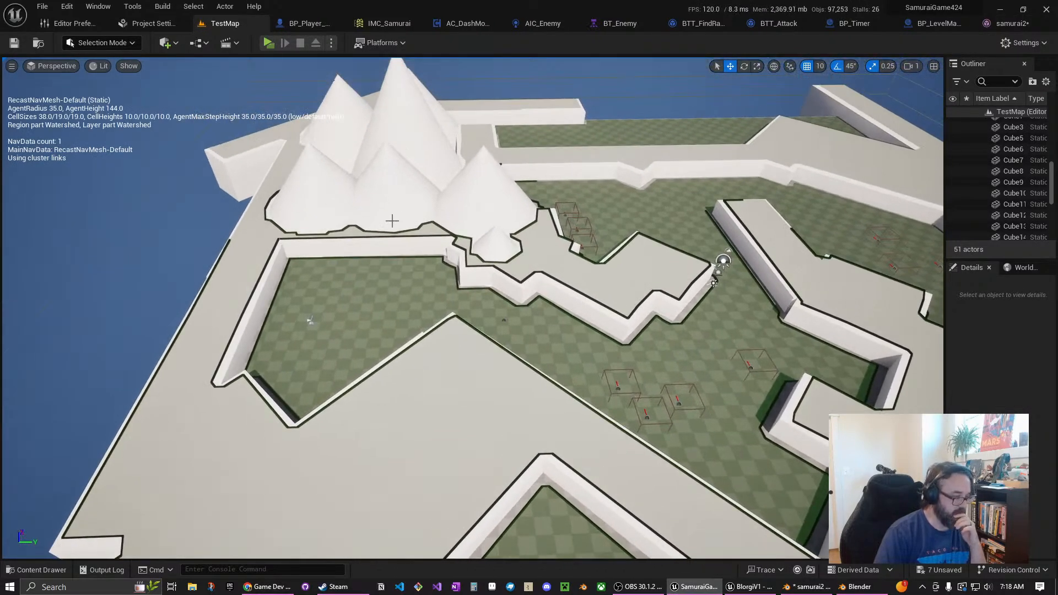
{"action": "left_click", "coordinate": [40, 570]}
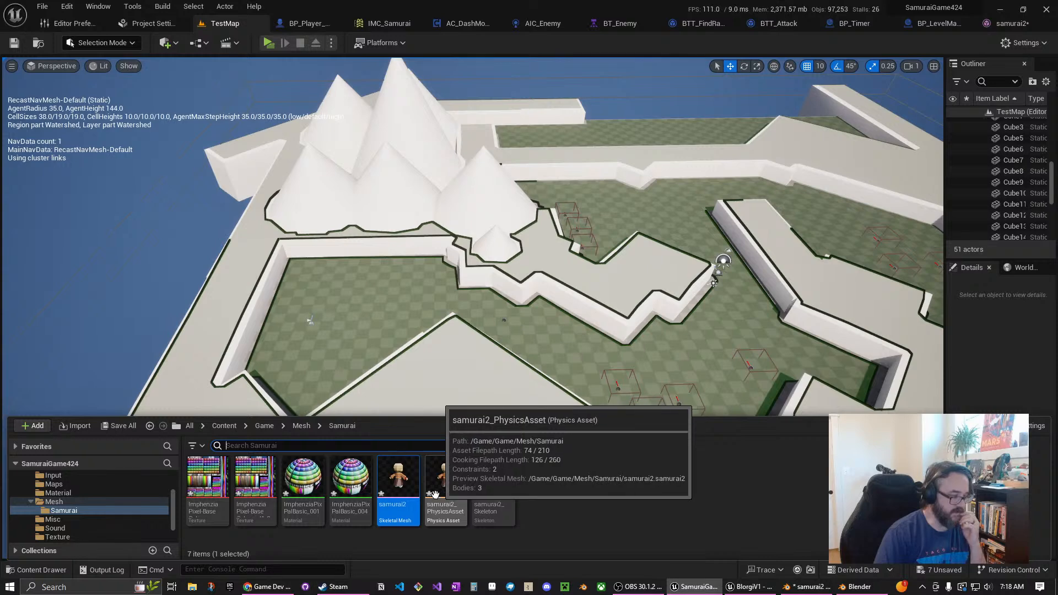
{"action": "mouse_move", "coordinate": [385, 487]}
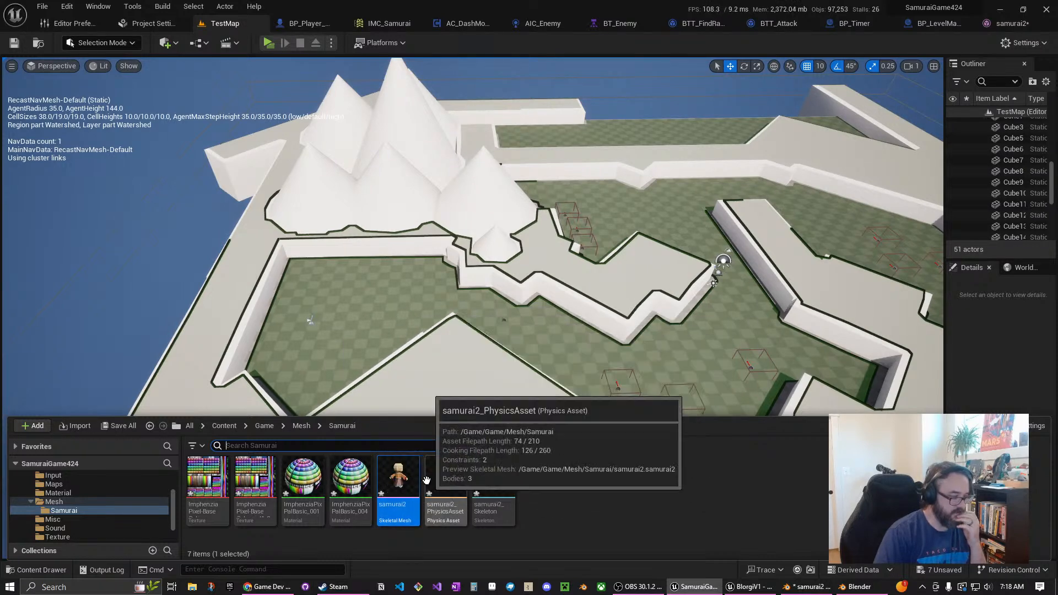
{"action": "left_click_drag", "start_coordinate": [385, 487], "coordinate": [348, 326]}
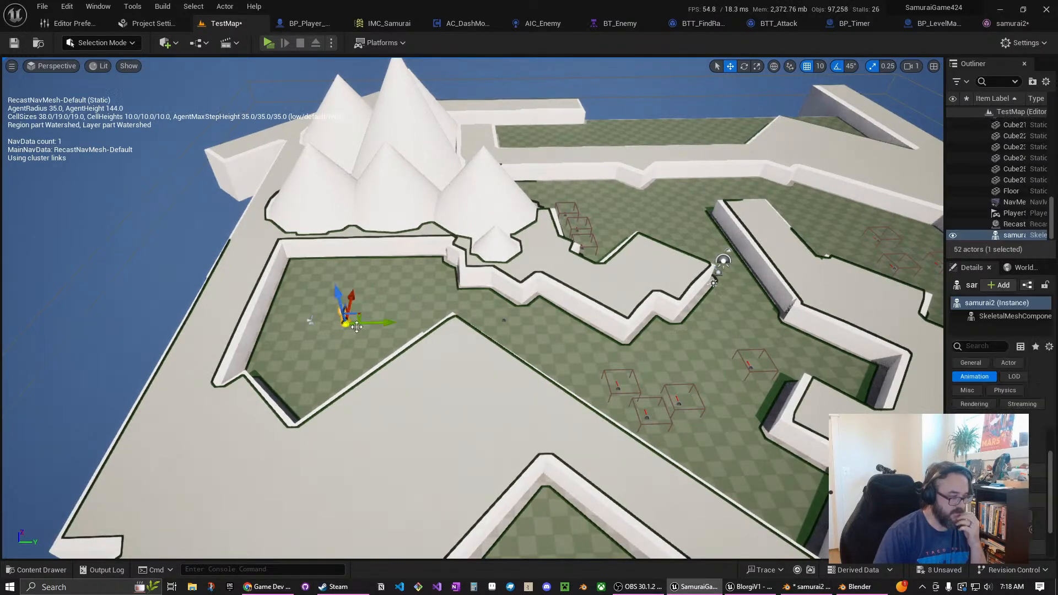
{"action": "right_click_drag", "start_coordinate": [407, 345], "coordinate": [512, 334]}
{"action": "key", "text": "f"}
{"action": "right_click_drag", "start_coordinate": [326, 234], "coordinate": [380, 221]}
Play-test the level around the placed samurai, end the session and show the Samurai assets in the content drawer
{"action": "left_click", "coordinate": [269, 42]}
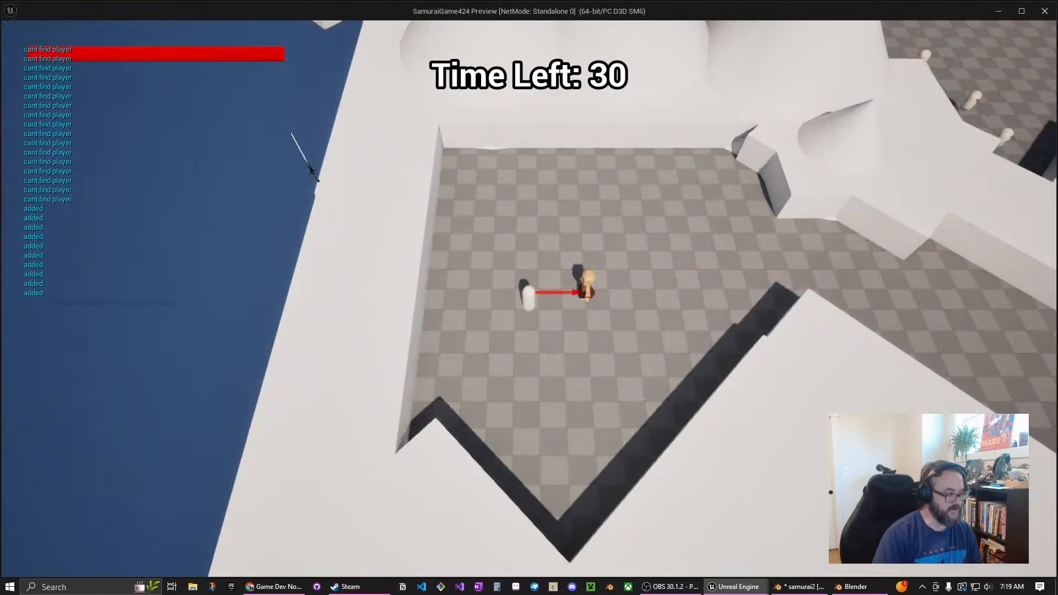
{"action": "left_click", "coordinate": [615, 275]}
{"action": "key", "text": "w"}
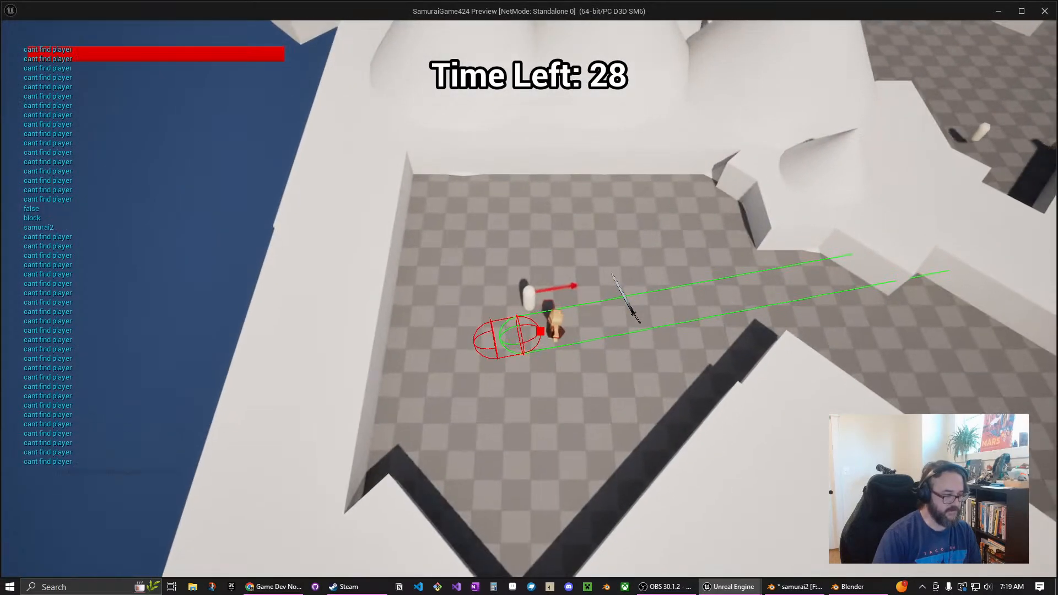
{"action": "key", "text": "s"}
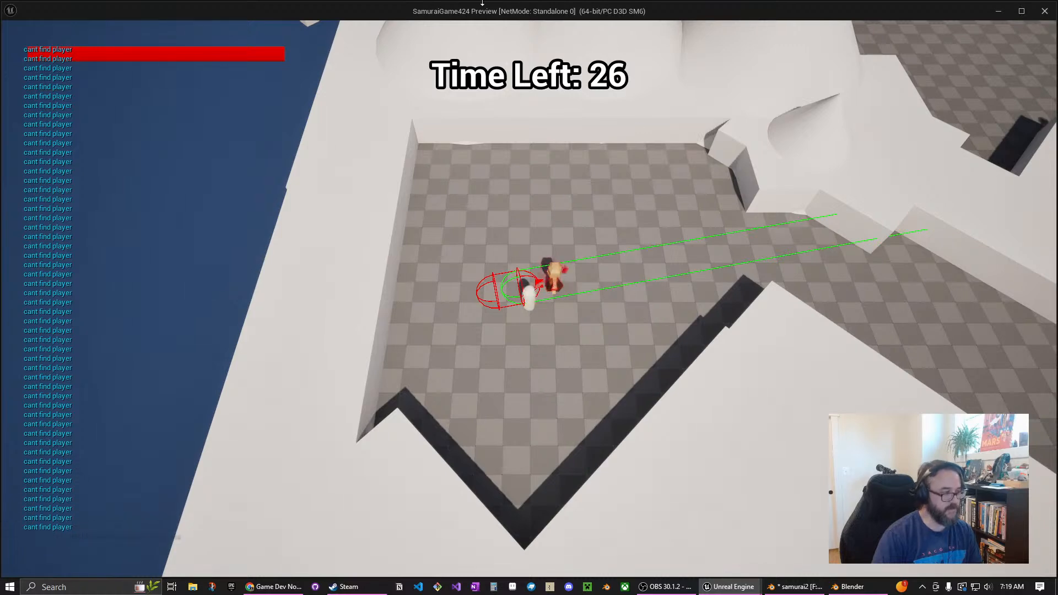
{"action": "key", "text": "Escape"}
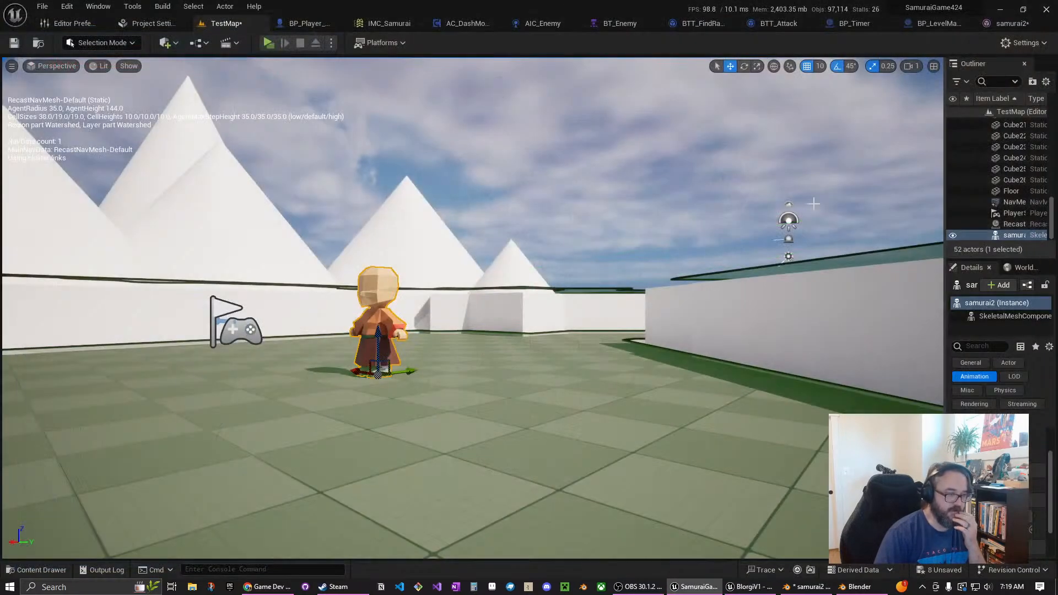
{"action": "mouse_move", "coordinate": [424, 268]}
{"action": "right_mouse_down"}
{"action": "mouse_move", "coordinate": [412, 347]}
{"action": "mouse_move", "coordinate": [424, 268]}
{"action": "right_mouse_up"}
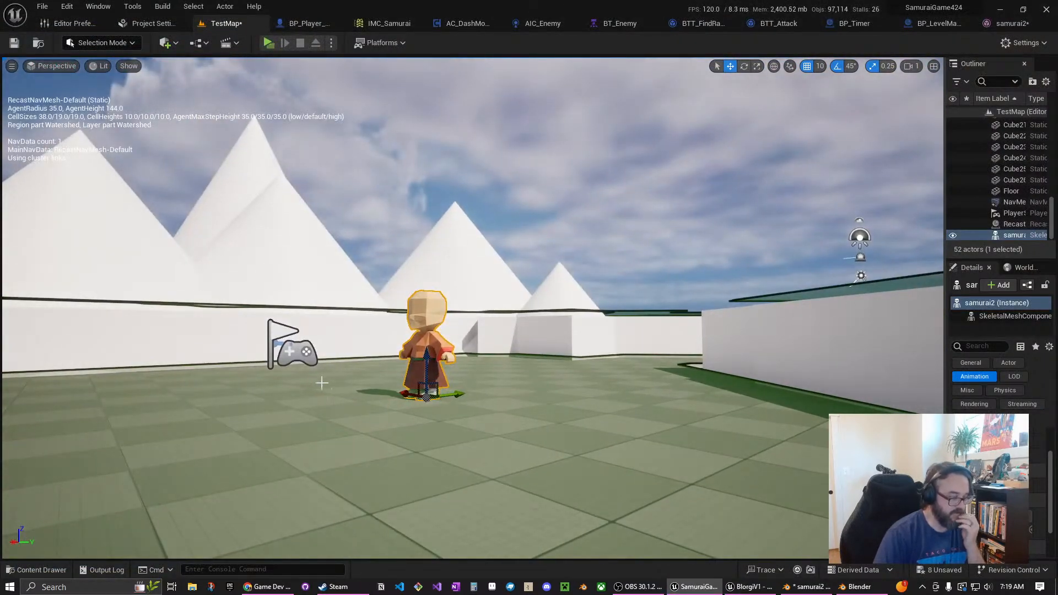
{"action": "left_click", "coordinate": [37, 570]}
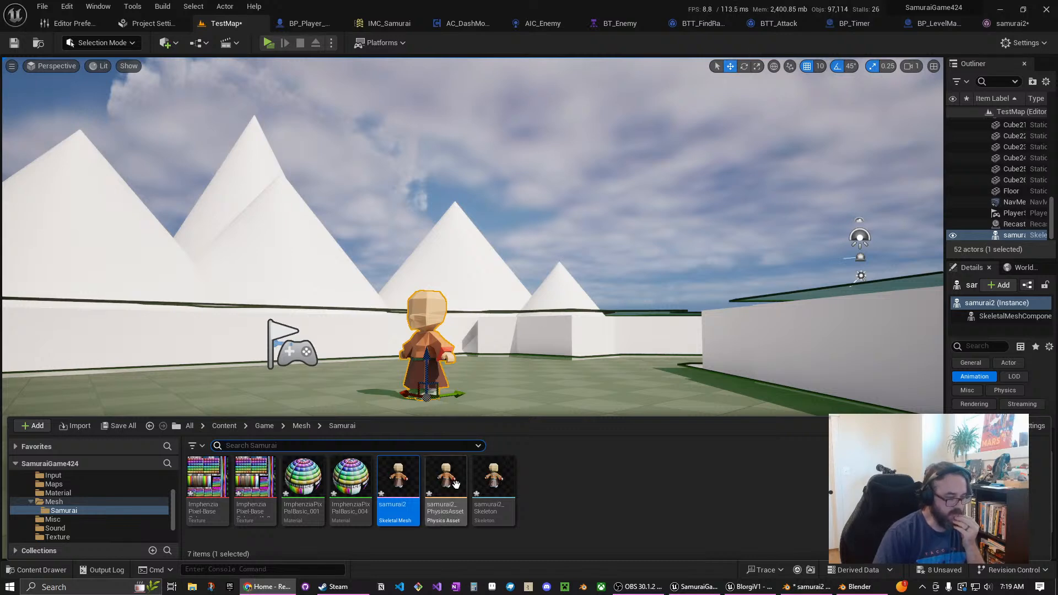
Switch to Blender and inspect the samurai body mesh and CCM-Armature-Body.001, selecting each to check its transforms
{"action": "left_click", "coordinate": [814, 590]}
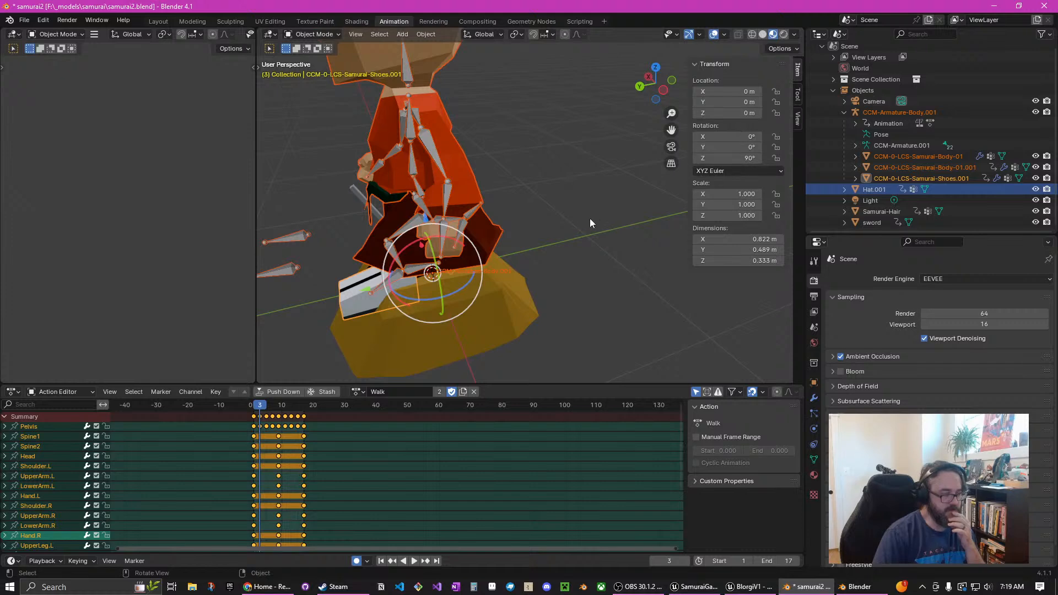
{"action": "right_click", "coordinate": [612, 248]}
{"action": "middle_click_drag", "start_coordinate": [488, 200], "coordinate": [534, 186]}
{"action": "scroll", "coordinate": [546, 159], "scroll_direction": "down", "scroll_amount": 4}
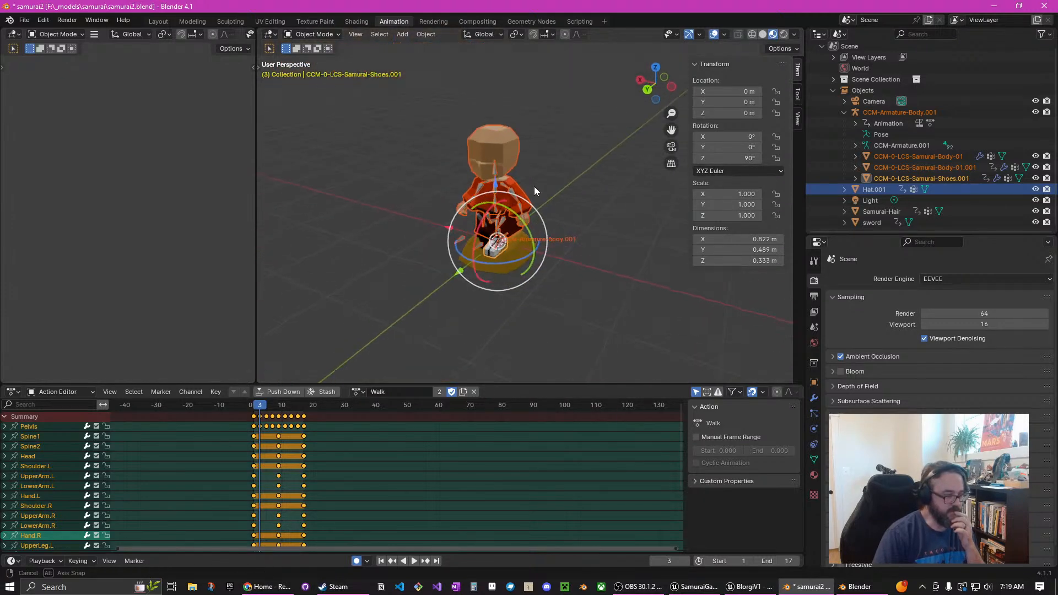
{"action": "left_click", "coordinate": [314, 35]}
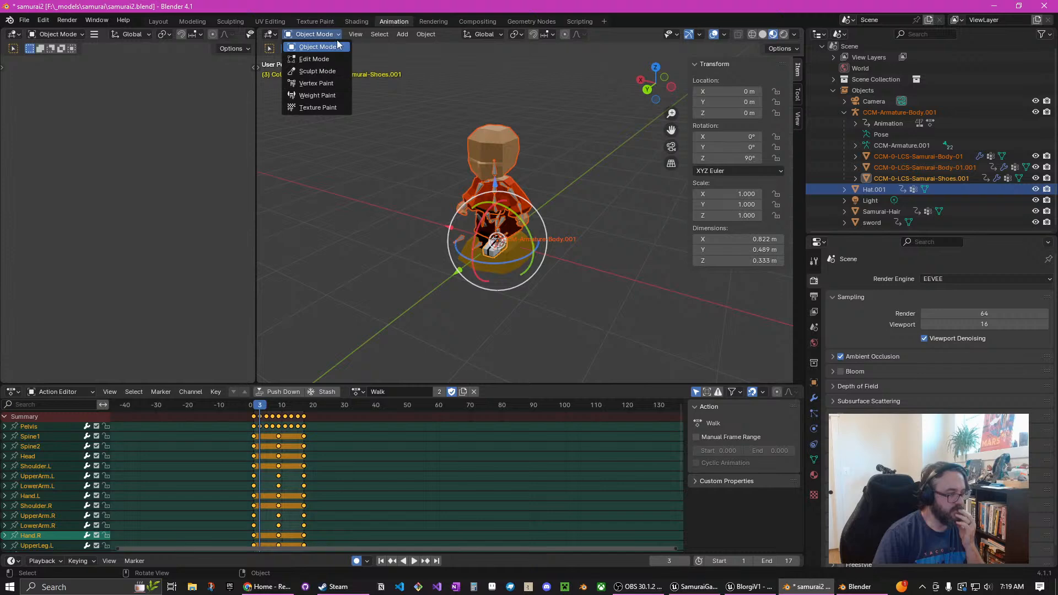
{"action": "left_click", "coordinate": [463, 128]}
{"action": "scroll", "coordinate": [553, 181], "scroll_direction": "up", "scroll_amount": 2}
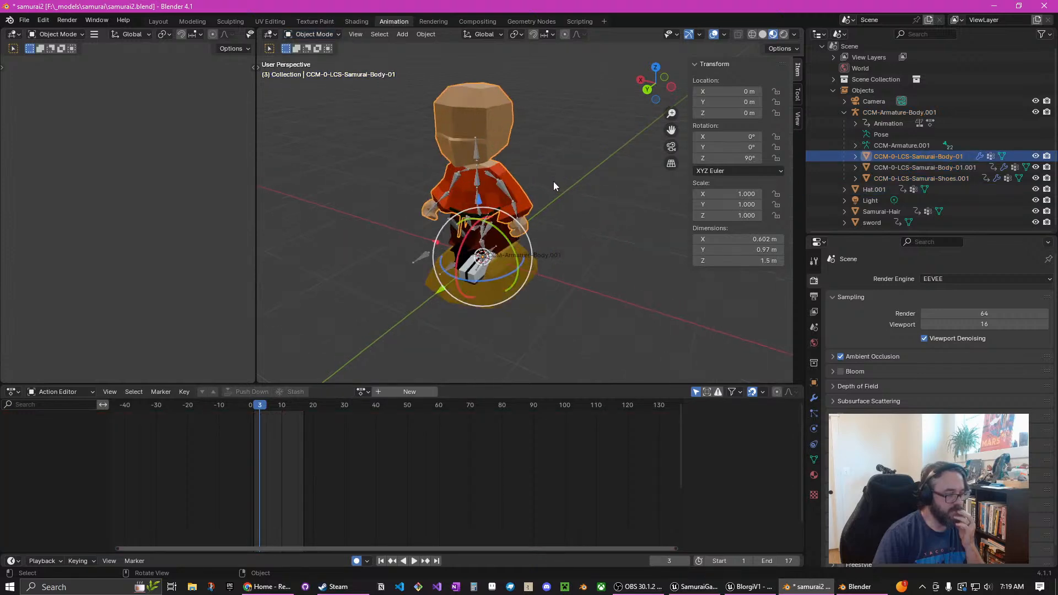
{"action": "middle_click_drag", "start_coordinate": [553, 181], "coordinate": [498, 164]}
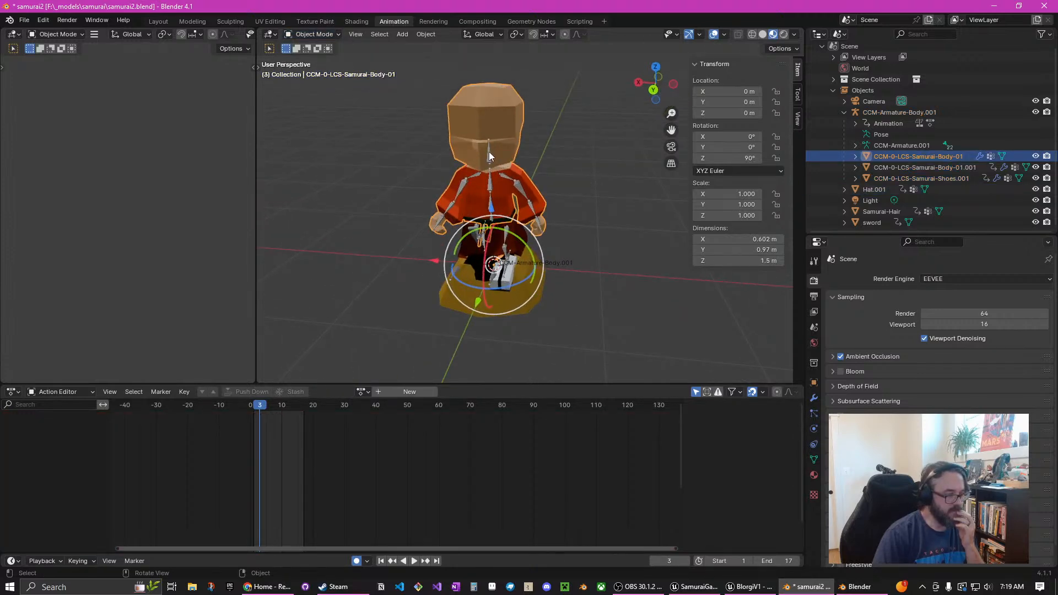
{"action": "scroll", "coordinate": [488, 155], "scroll_direction": "up", "scroll_amount": 4}
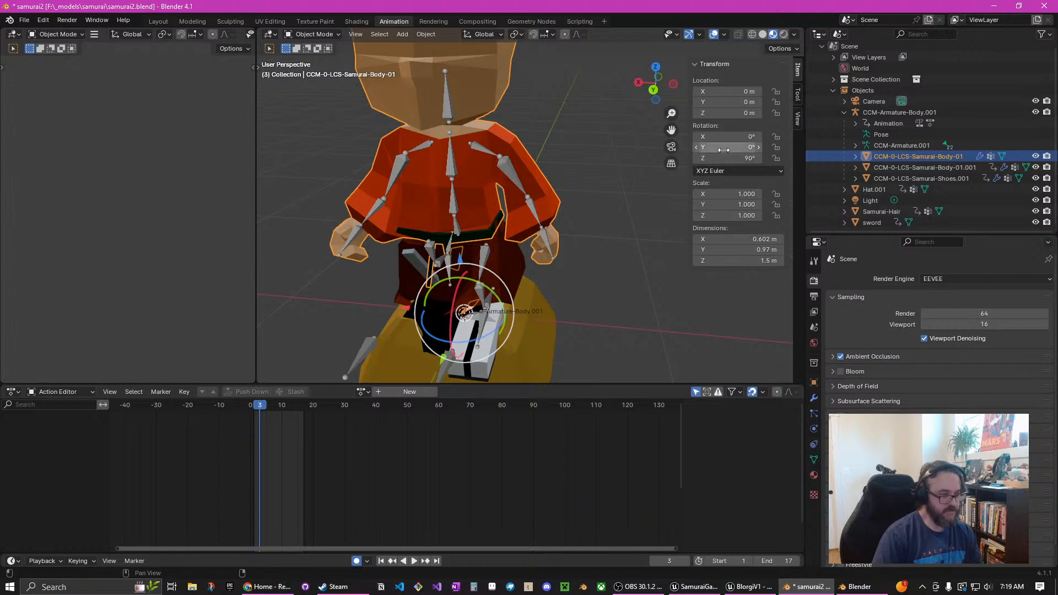
{"action": "left_click", "coordinate": [901, 112]}
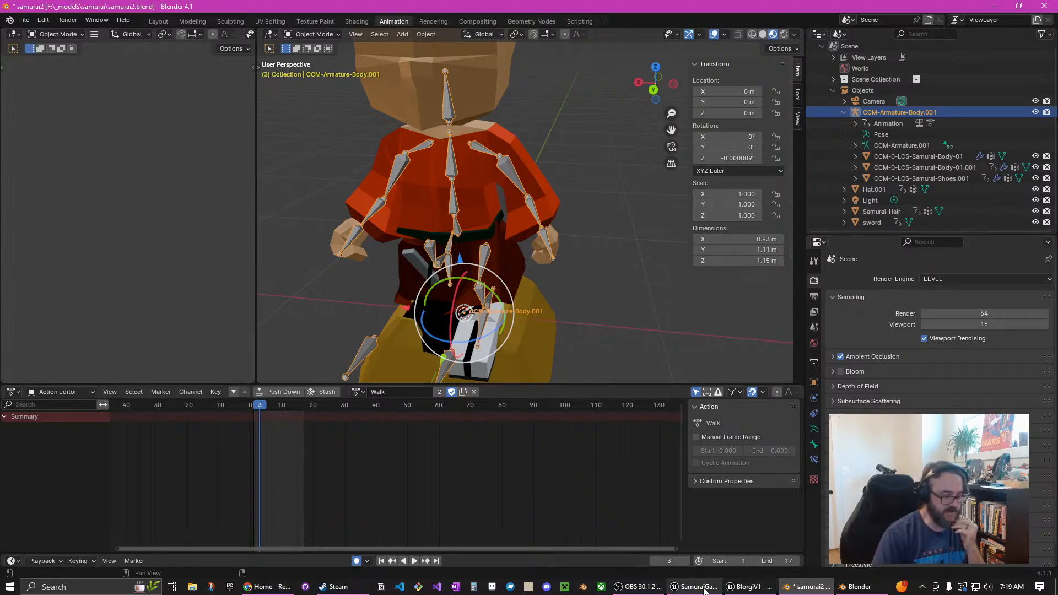
Switch back to the SamuraiGame424 Unreal project and survey TestMap from above, including the placed samurai and the enemy areas
{"action": "mouse_move", "coordinate": [704, 589]}
{"action": "left_click", "coordinate": [661, 543]}
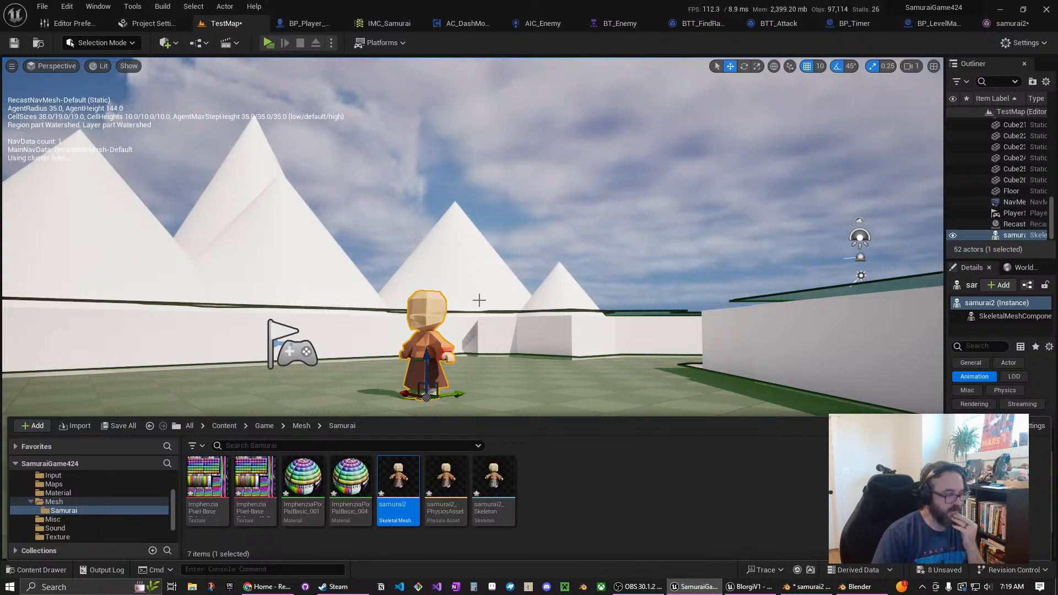
{"action": "scroll", "coordinate": [443, 144], "scroll_direction": "down", "scroll_amount": 3}
{"action": "right_click_drag", "start_coordinate": [516, 261], "coordinate": [624, 346]}
{"action": "scroll", "coordinate": [517, 261], "scroll_direction": "down", "scroll_amount": 1}
{"action": "scroll", "coordinate": [516, 261], "scroll_direction": "down", "scroll_amount": 3}
{"action": "key", "text": "s"}
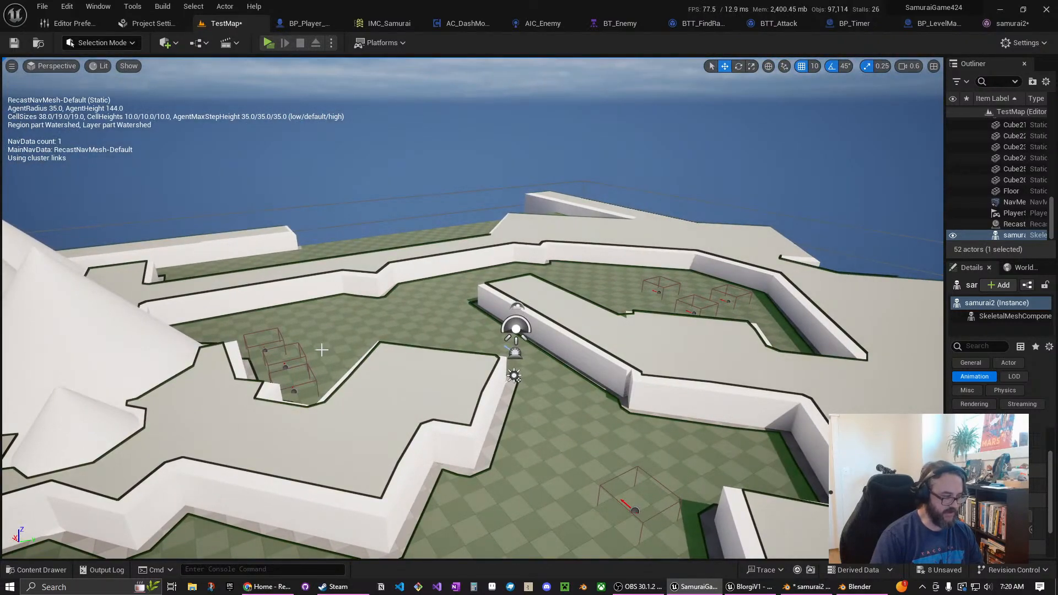
{"action": "right_click_drag", "start_coordinate": [322, 350], "coordinate": [305, 389]}
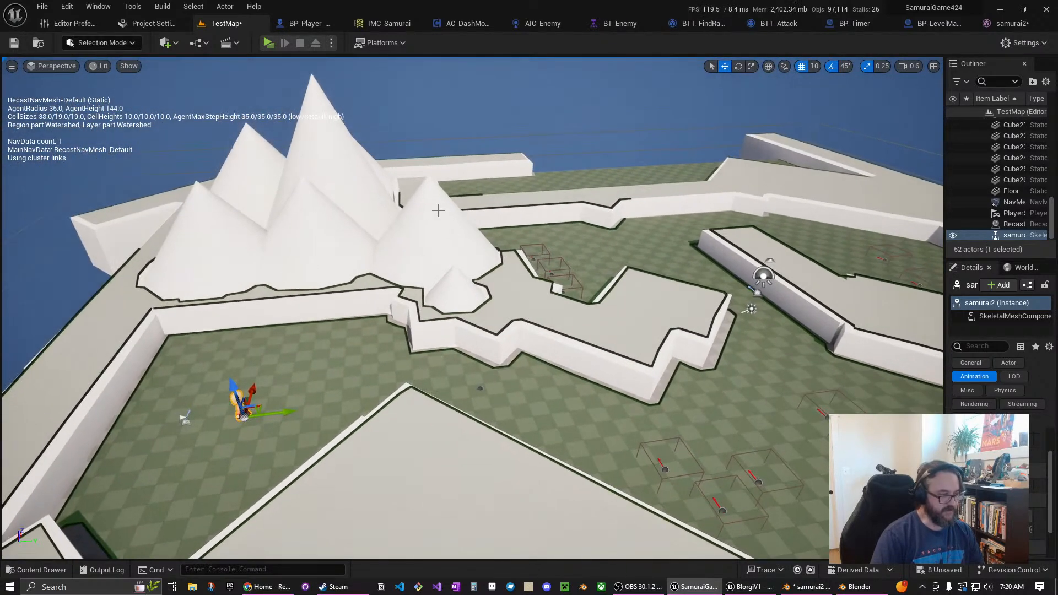
Play-test TestMap, dashing the player character past the placed samurai and attacking the enemies around the walled areas
{"action": "left_click", "coordinate": [268, 43]}
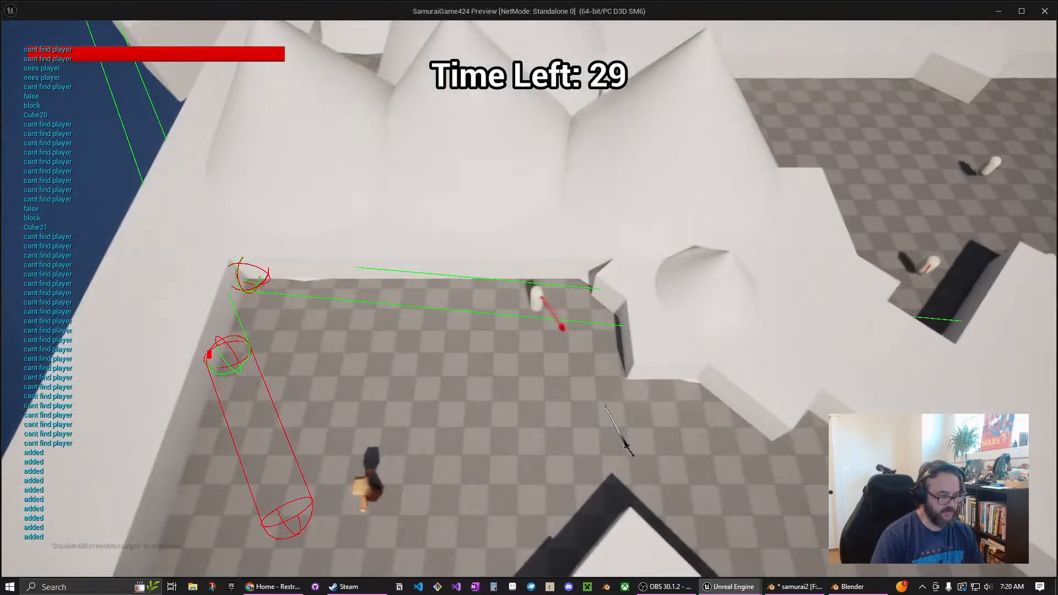
{"action": "left_click", "coordinate": [606, 408]}
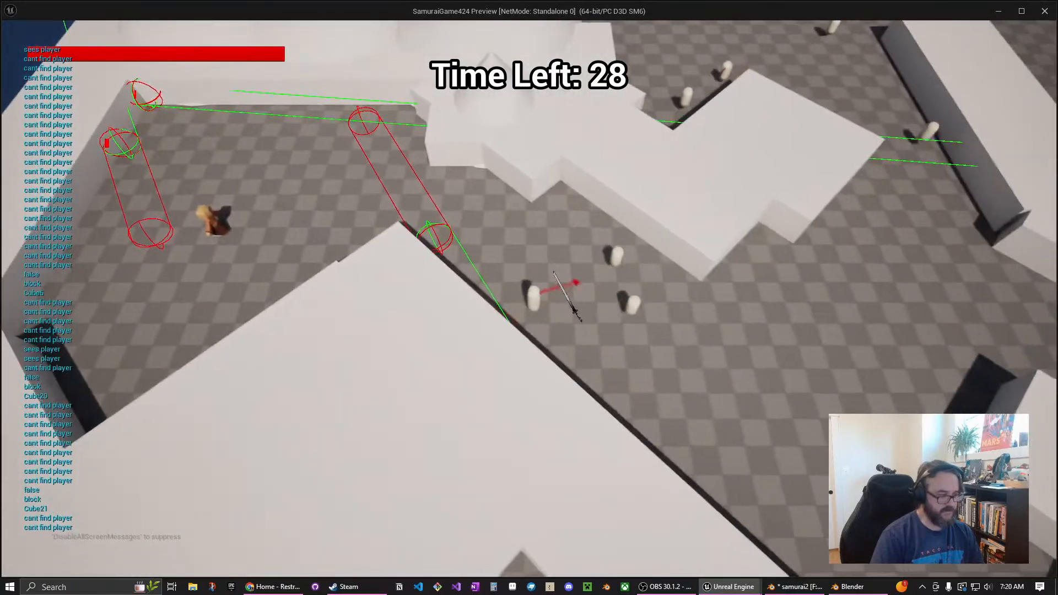
{"action": "left_click", "coordinate": [568, 292]}
{"action": "left_click", "coordinate": [473, 279]}
{"action": "left_click", "coordinate": [616, 275]}
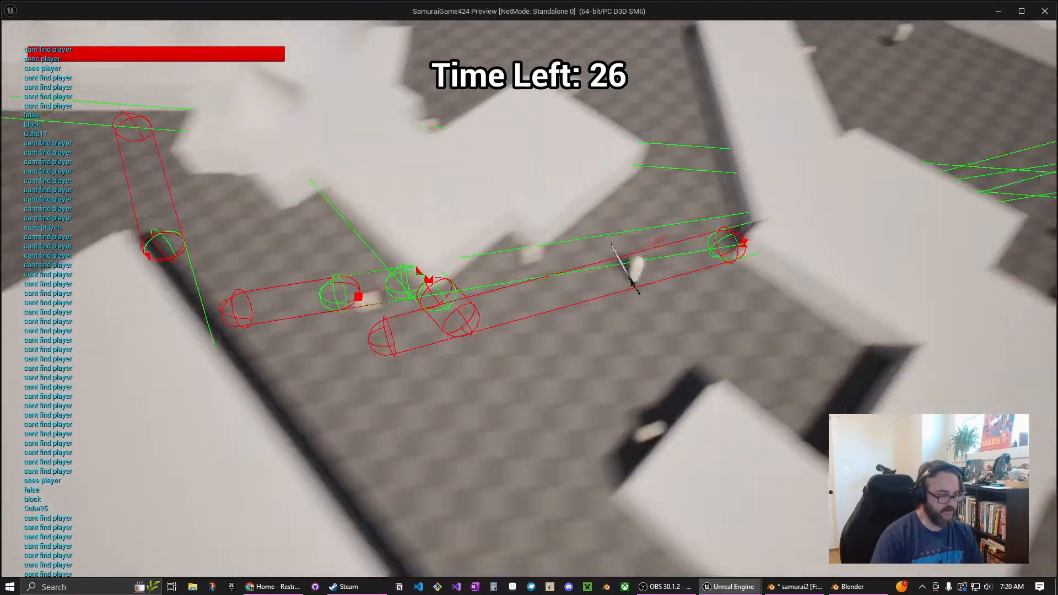
{"action": "left_click", "coordinate": [532, 220]}
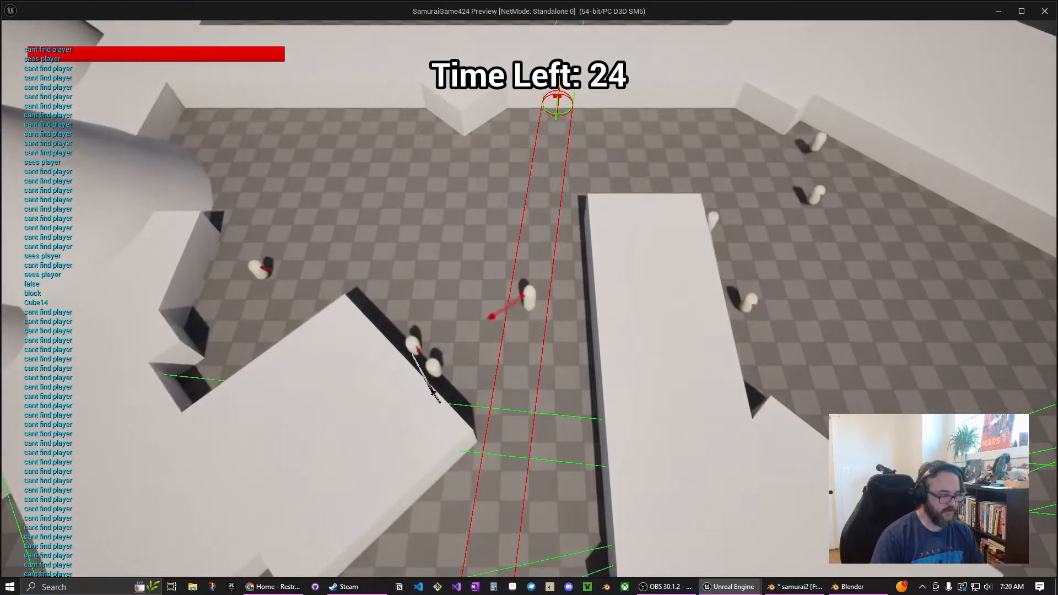
{"action": "left_click", "coordinate": [421, 368]}
{"action": "left_click", "coordinate": [481, 262]}
{"action": "left_click", "coordinate": [519, 212]}
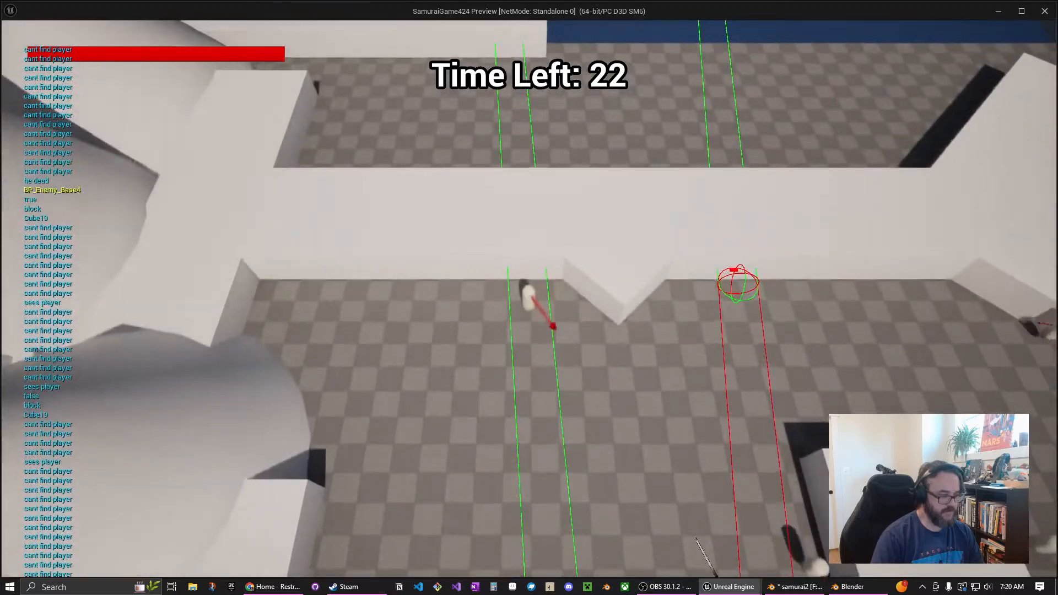
{"action": "left_click", "coordinate": [601, 384]}
{"action": "left_click", "coordinate": [576, 380]}
{"action": "left_click", "coordinate": [504, 239]}
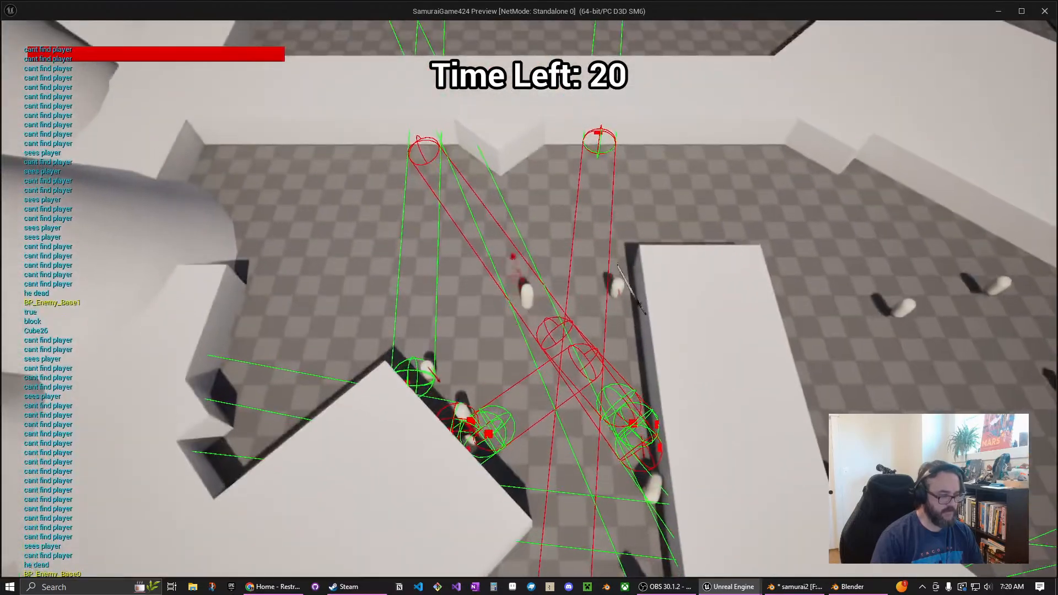
{"action": "left_click", "coordinate": [605, 240]}
{"action": "left_click", "coordinate": [626, 292]}
{"action": "left_click", "coordinate": [622, 339]}
{"action": "left_click", "coordinate": [563, 247]}
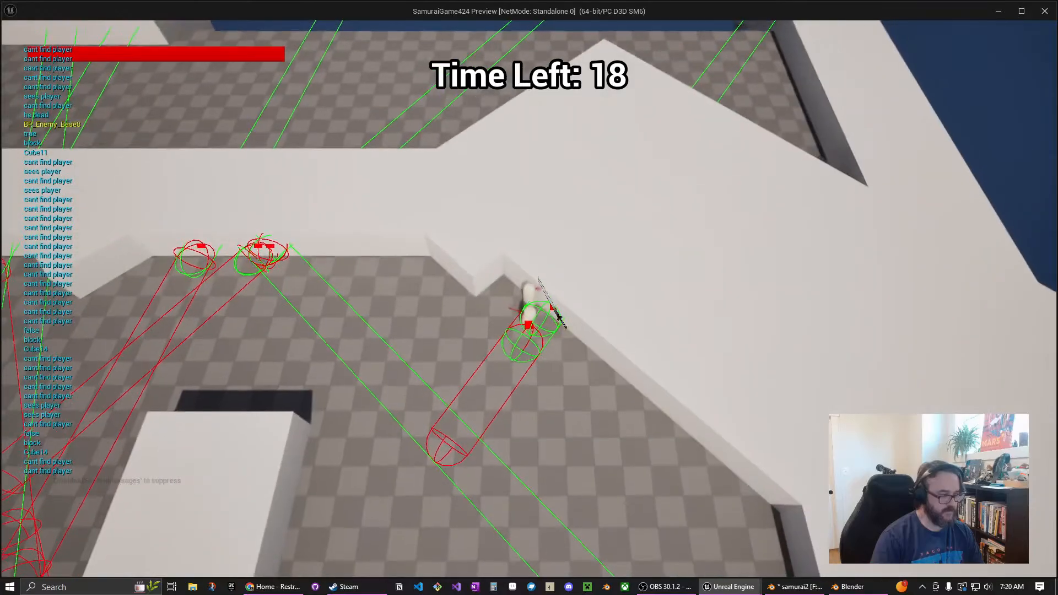
{"action": "left_click", "coordinate": [524, 441]}
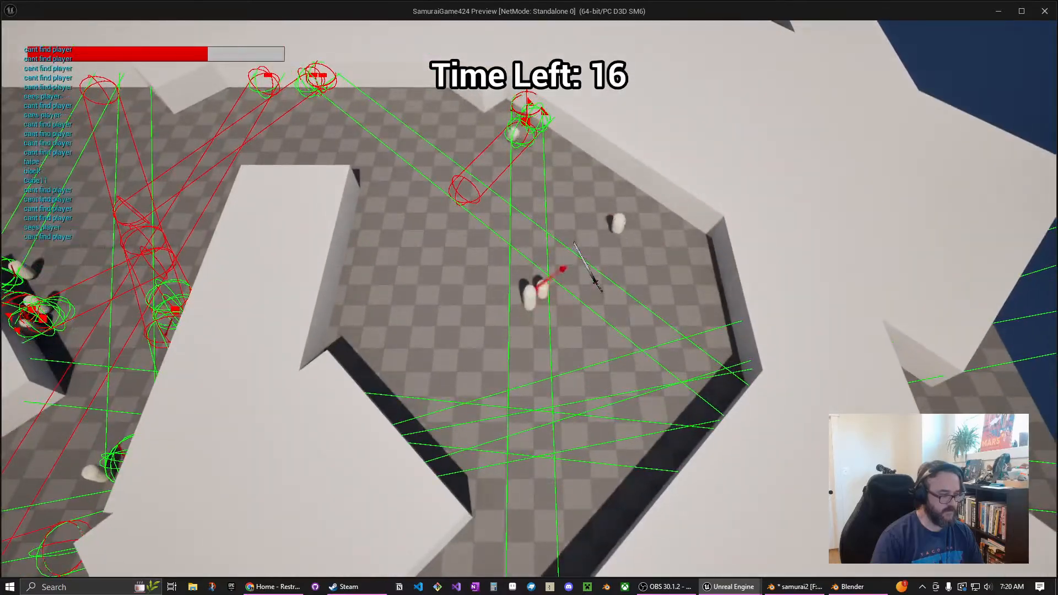
{"action": "left_click", "coordinate": [588, 242]}
{"action": "left_click", "coordinate": [312, 320]}
{"action": "left_click", "coordinate": [516, 242]}
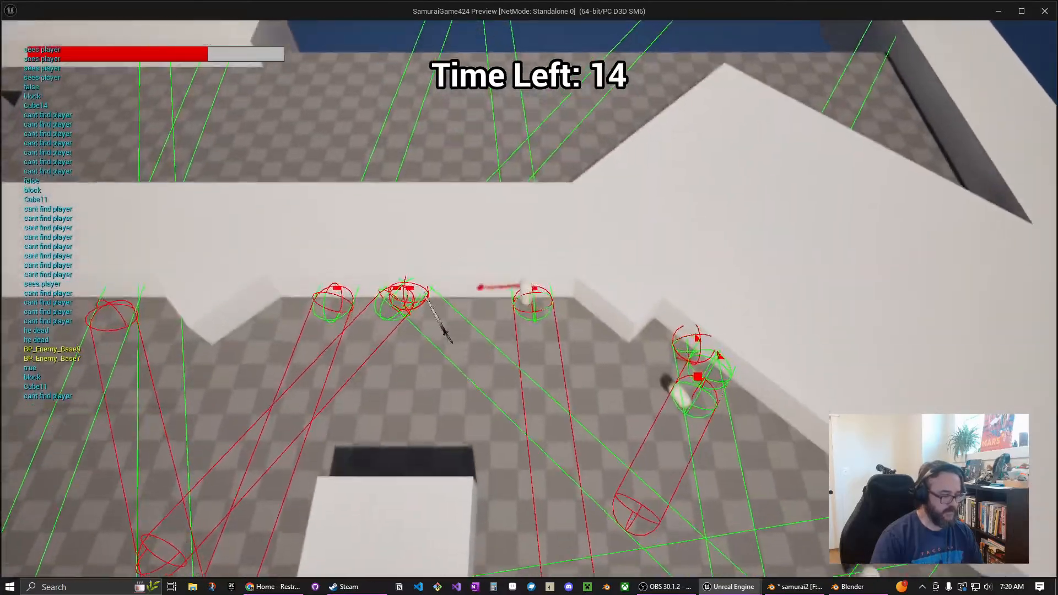
{"action": "left_click", "coordinate": [423, 295]}
{"action": "left_click", "coordinate": [538, 410]}
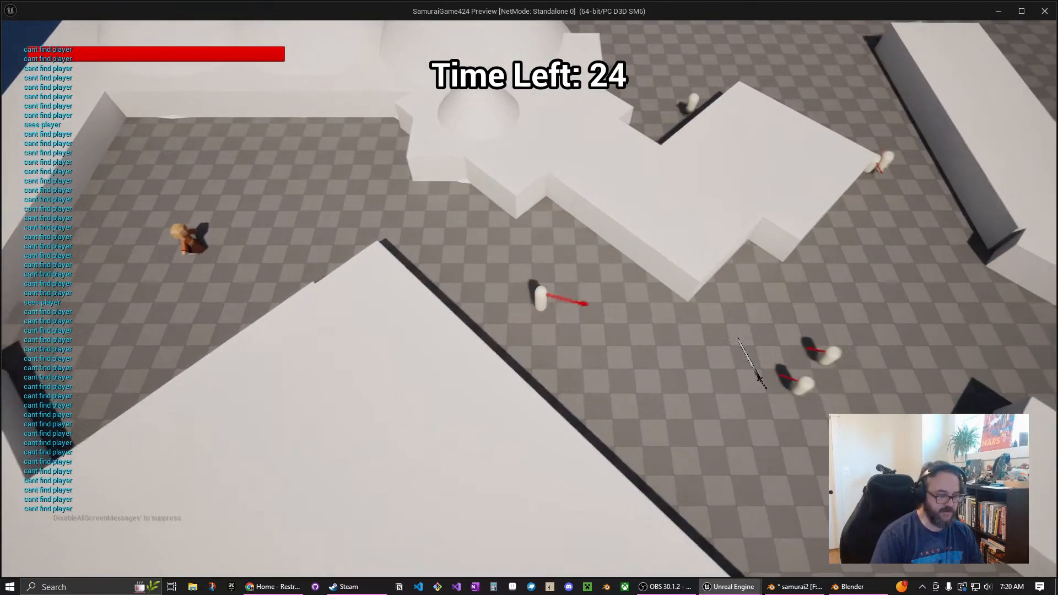
Play another round of the level, dashing from the samurai's enclosure through the enemy groups while the timer counts down
{"action": "left_click", "coordinate": [739, 339]}
{"action": "left_click", "coordinate": [513, 276]}
{"action": "left_click", "coordinate": [557, 293]}
{"action": "left_click", "coordinate": [554, 331]}
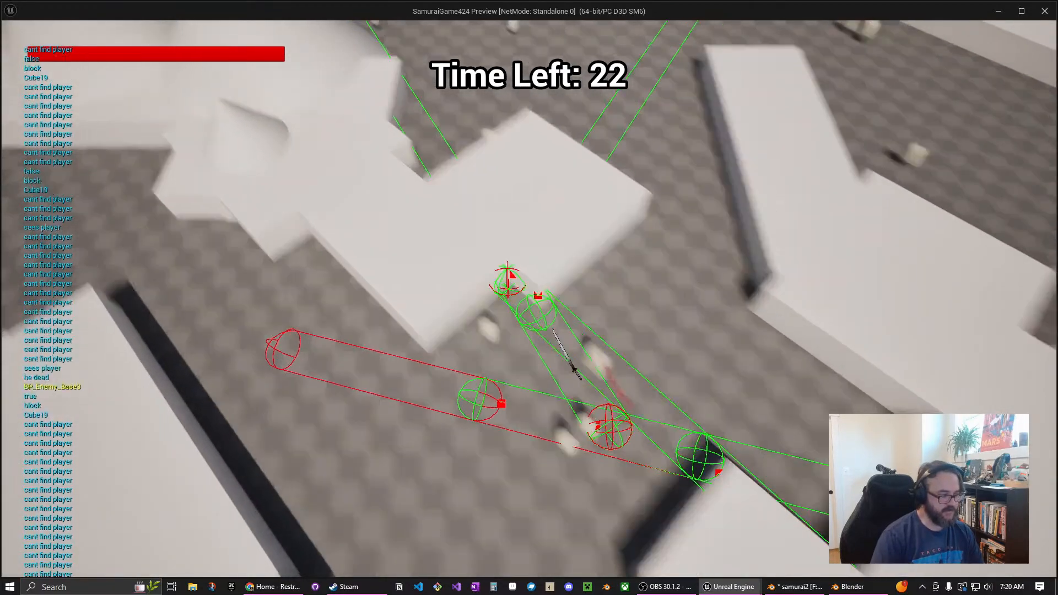
{"action": "left_click", "coordinate": [405, 245]}
{"action": "left_click", "coordinate": [355, 216]}
{"action": "left_click", "coordinate": [444, 157]}
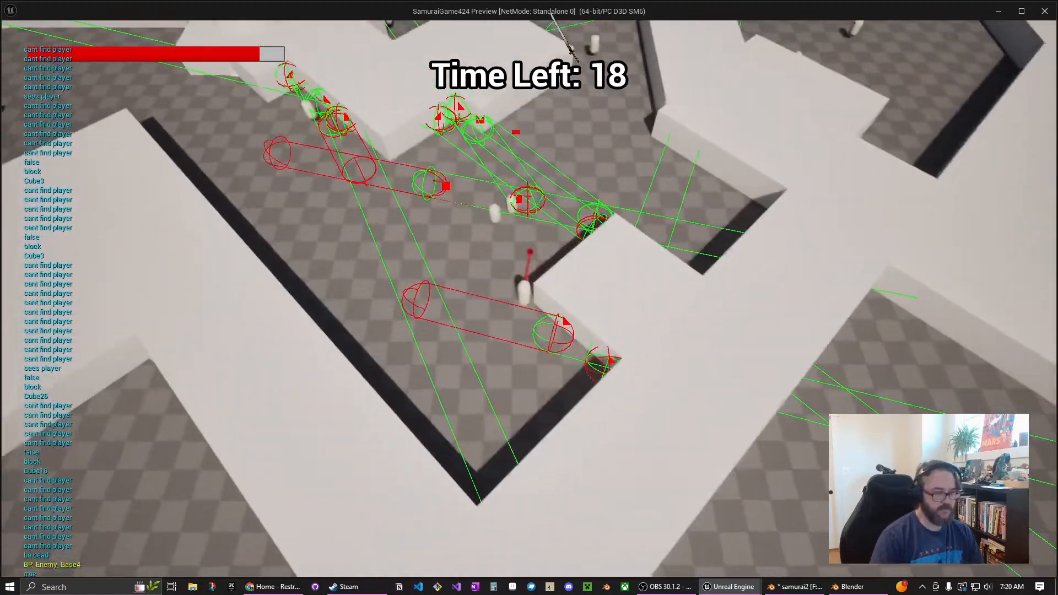
{"action": "left_click", "coordinate": [554, 25]}
{"action": "left_click", "coordinate": [622, 151]}
{"action": "left_click", "coordinate": [487, 293]}
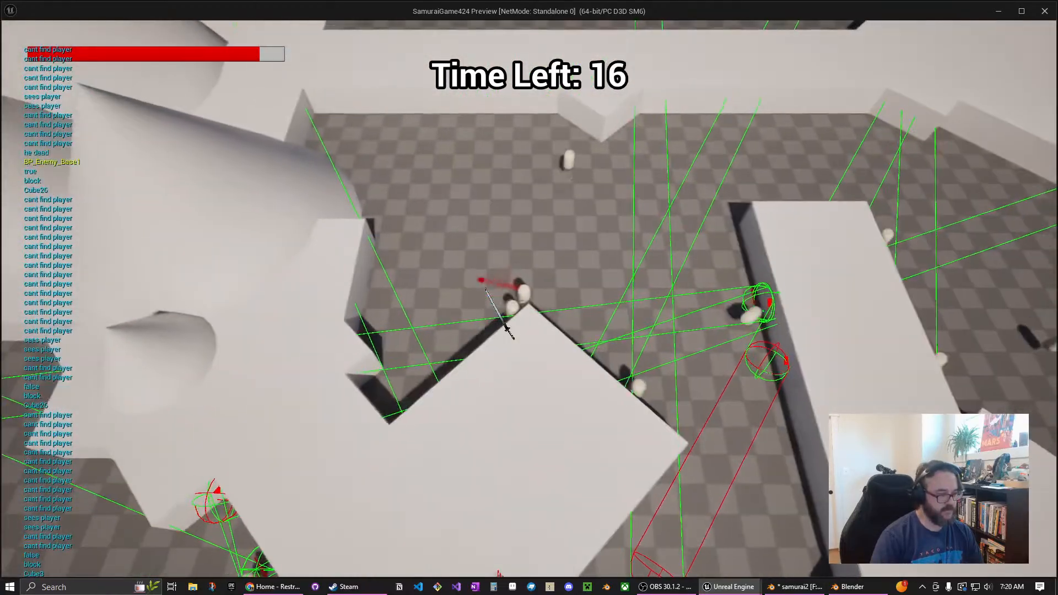
{"action": "left_click", "coordinate": [407, 365]}
{"action": "left_click", "coordinate": [722, 189]}
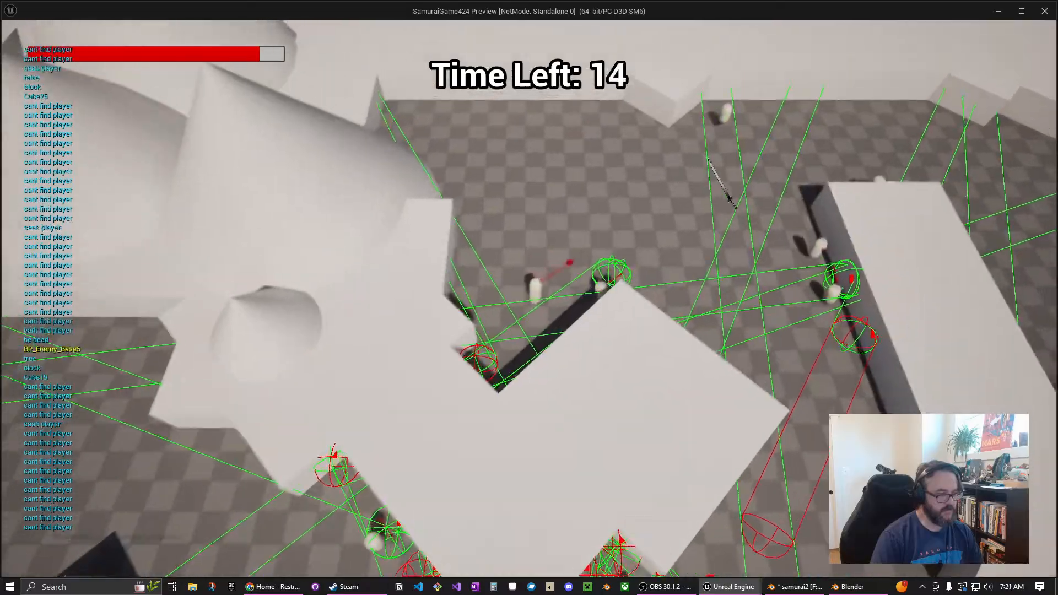
{"action": "left_click", "coordinate": [708, 191]}
{"action": "left_click", "coordinate": [346, 322]}
{"action": "left_click", "coordinate": [579, 380]}
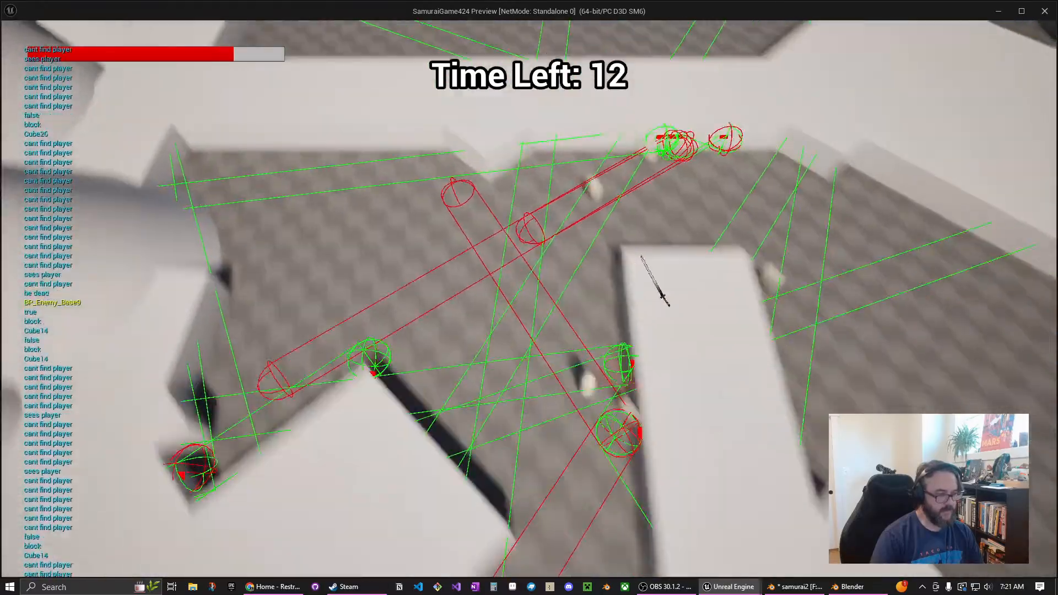
{"action": "left_click", "coordinate": [620, 215]}
{"action": "left_click", "coordinate": [563, 121]}
{"action": "left_click", "coordinate": [507, 353]}
{"action": "left_click", "coordinate": [494, 323]}
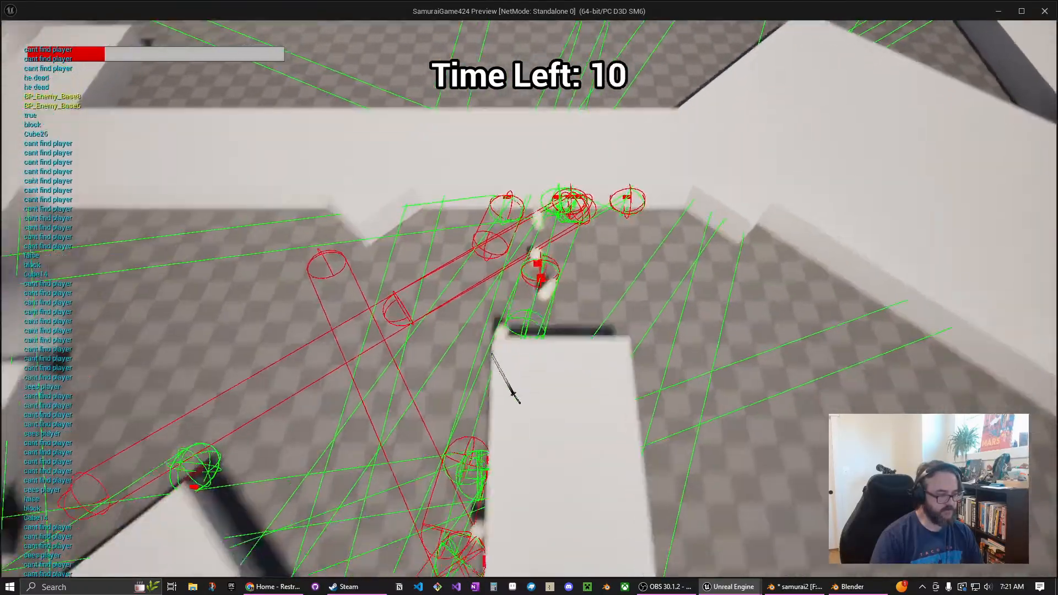
{"action": "left_click", "coordinate": [649, 244]}
{"action": "left_click", "coordinate": [594, 424]}
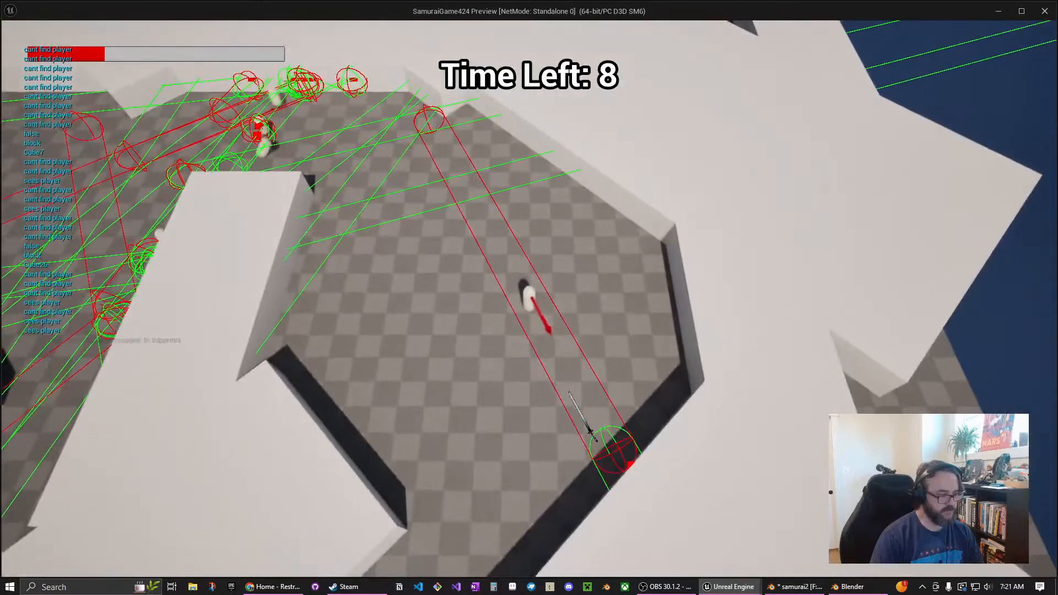
{"action": "left_click", "coordinate": [353, 196]}
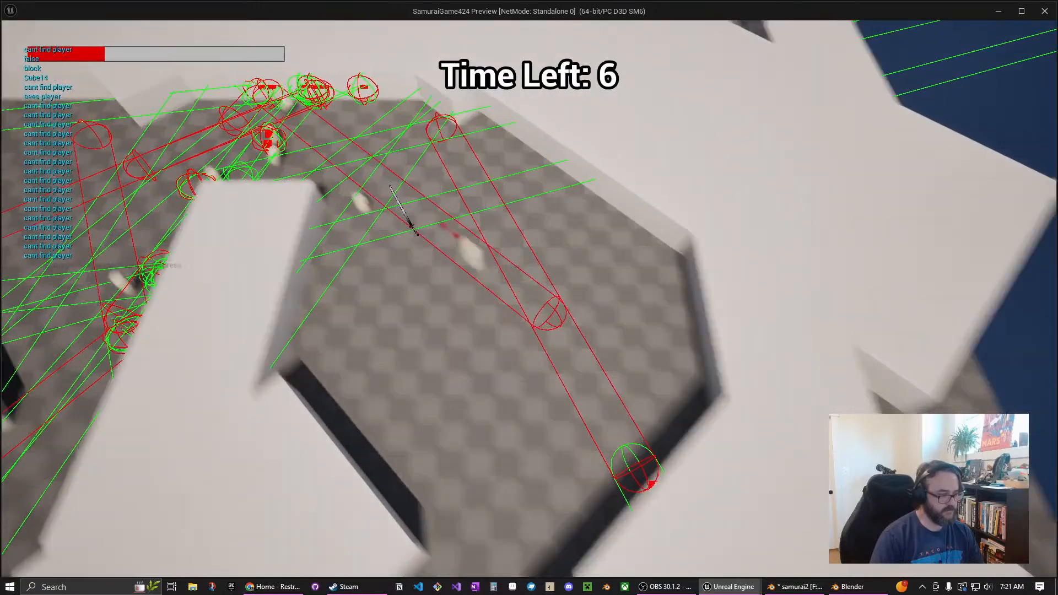
{"action": "left_click", "coordinate": [610, 347]}
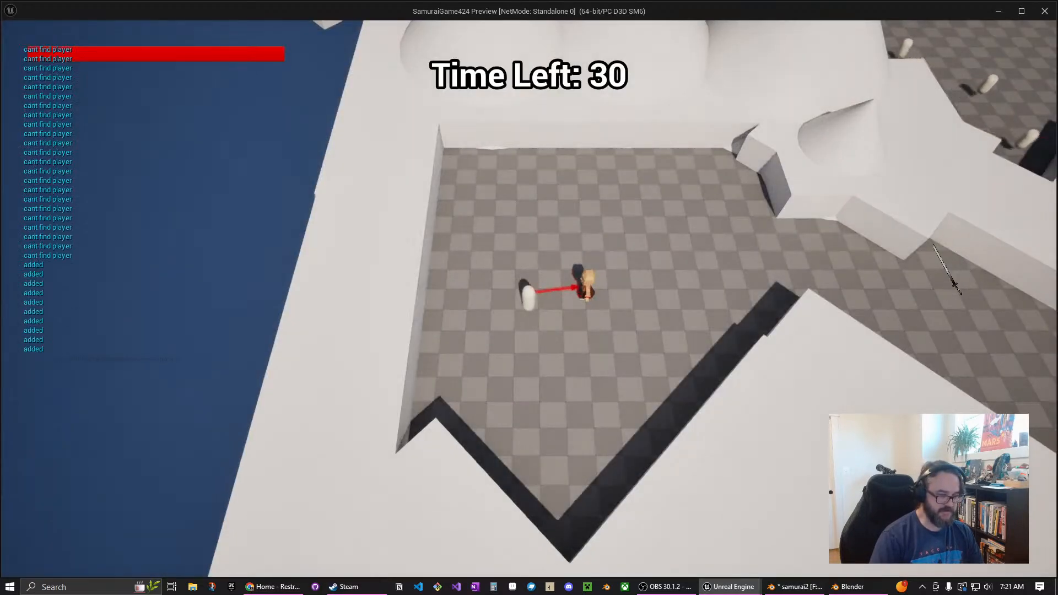
Test dashing past the placed samurai in one more round, then end the play session
{"action": "left_click", "coordinate": [724, 286]}
{"action": "left_click", "coordinate": [725, 269]}
{"action": "left_click", "coordinate": [692, 237]}
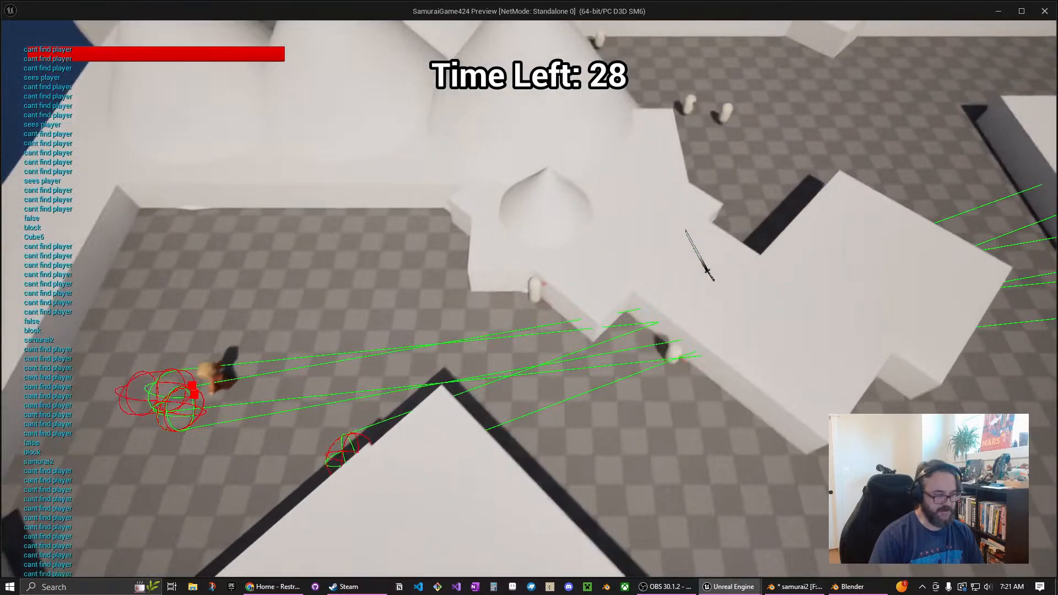
{"action": "left_click", "coordinate": [671, 282]}
{"action": "left_click", "coordinate": [671, 343]}
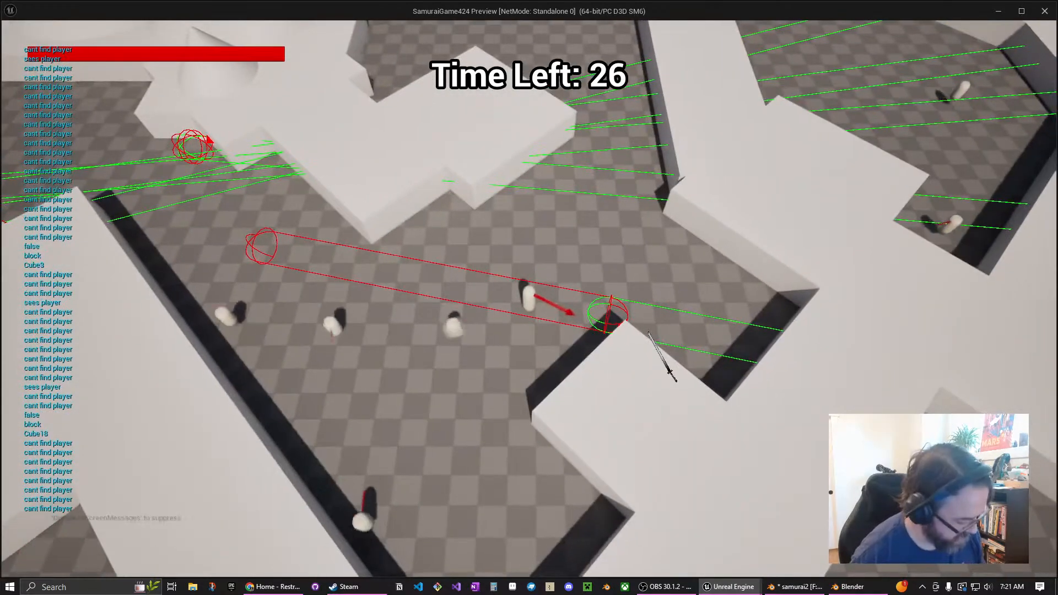
{"action": "left_click", "coordinate": [658, 203]}
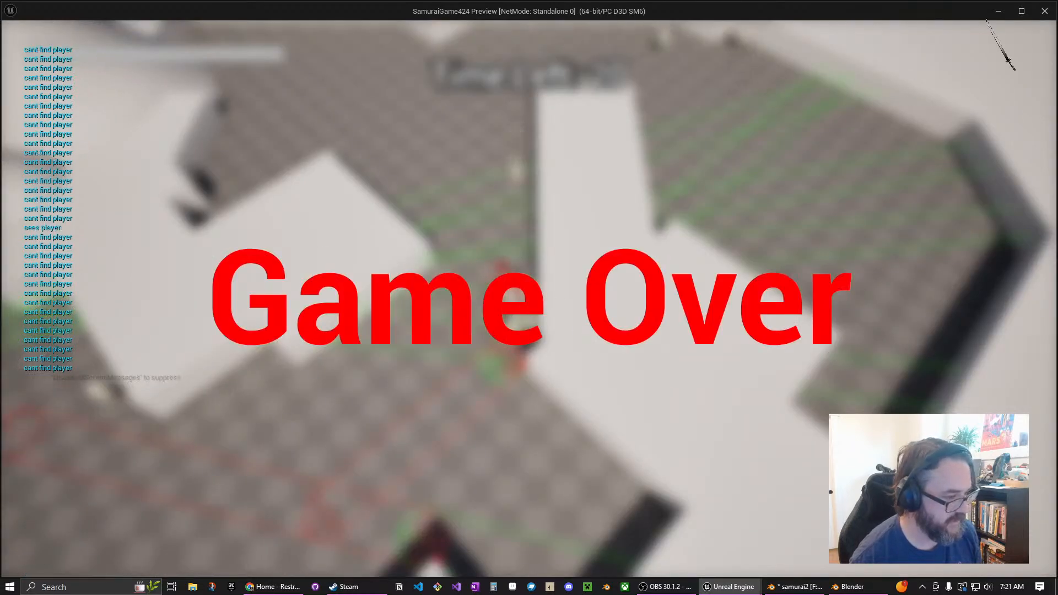
{"action": "left_click", "coordinate": [1046, 11]}
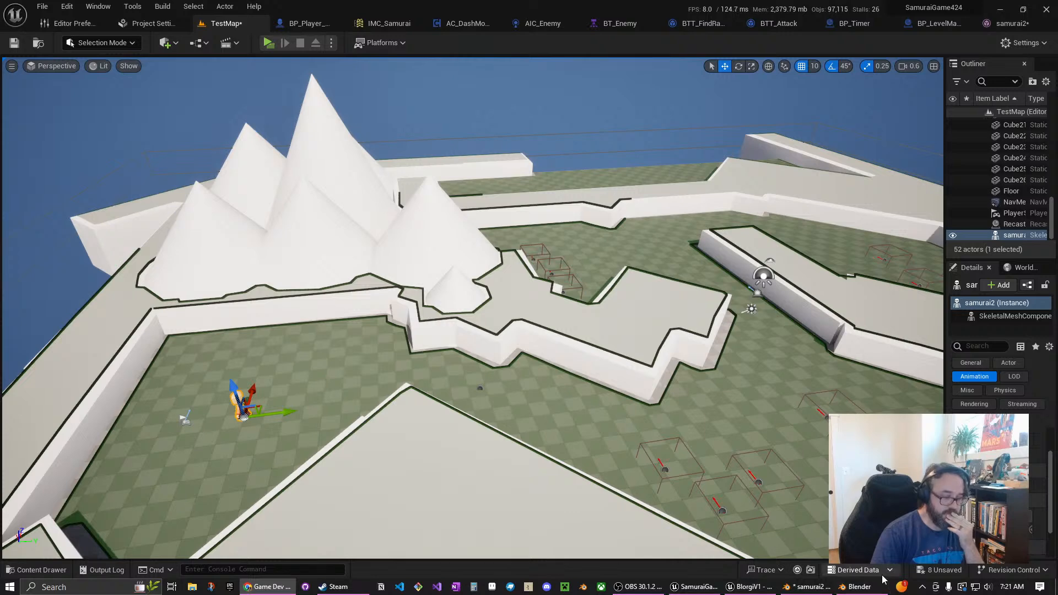
Switch to the samurai2 file in Blender and put CCM-Armature-Body.001 into Pose Mode
{"action": "left_click", "coordinate": [866, 588]}
{"action": "left_click", "coordinate": [810, 588]}
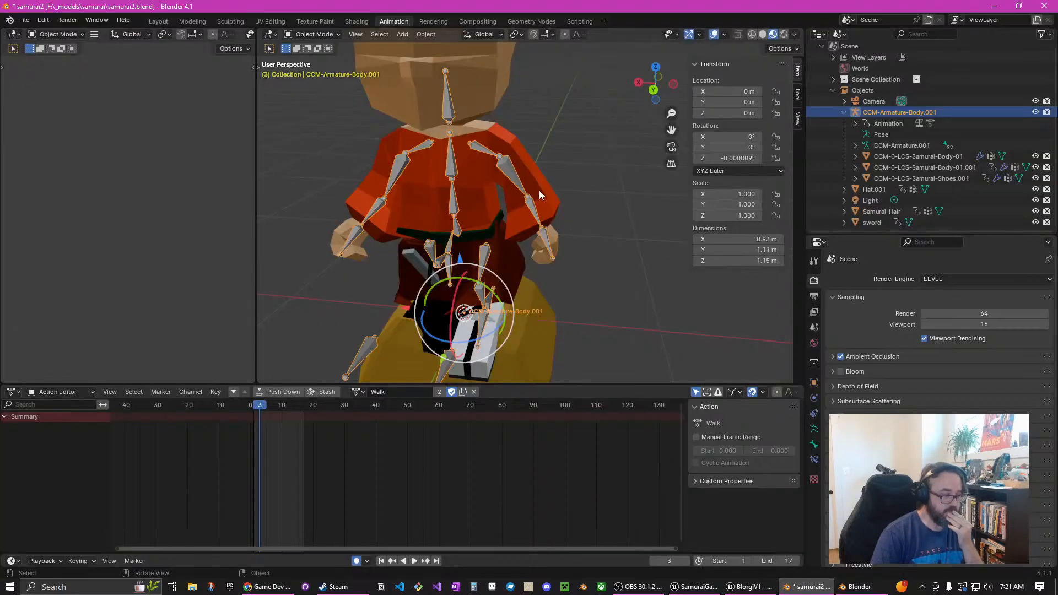
{"action": "middle_click_drag", "start_coordinate": [373, 214], "coordinate": [419, 218]}
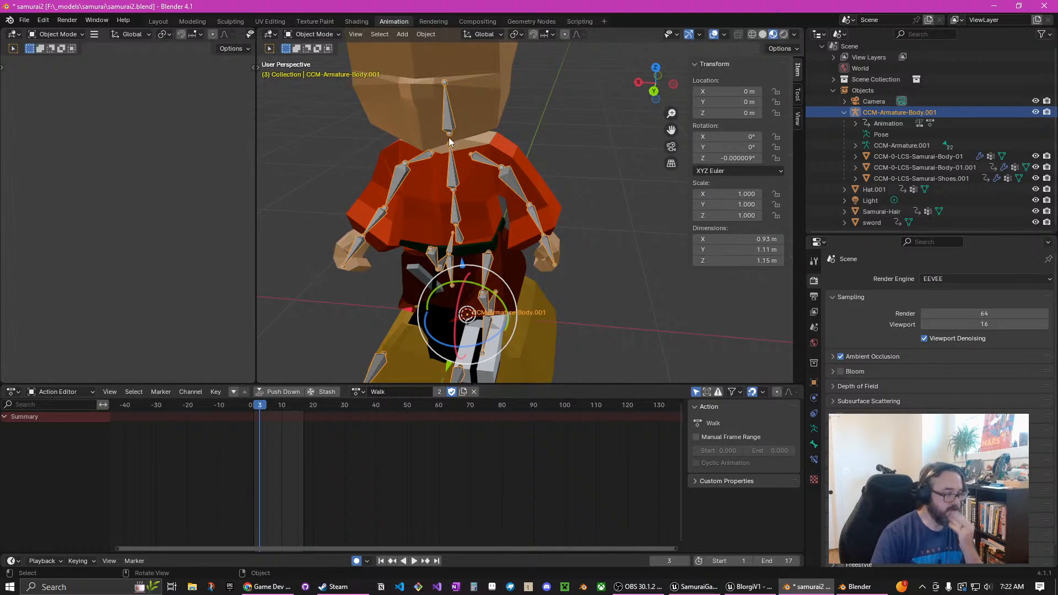
{"action": "left_click", "coordinate": [333, 34]}
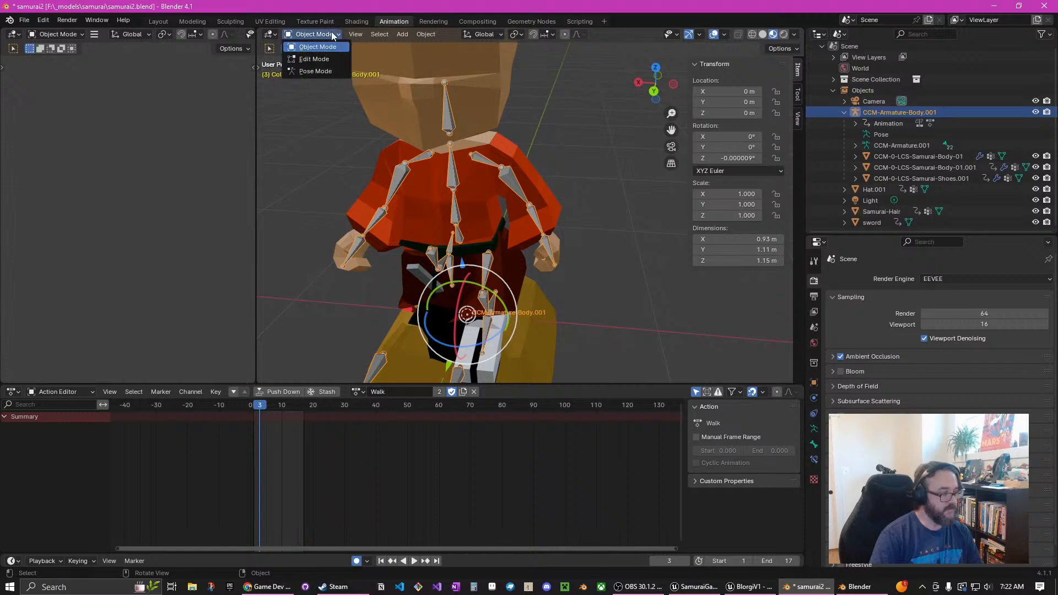
{"action": "left_click", "coordinate": [330, 73]}
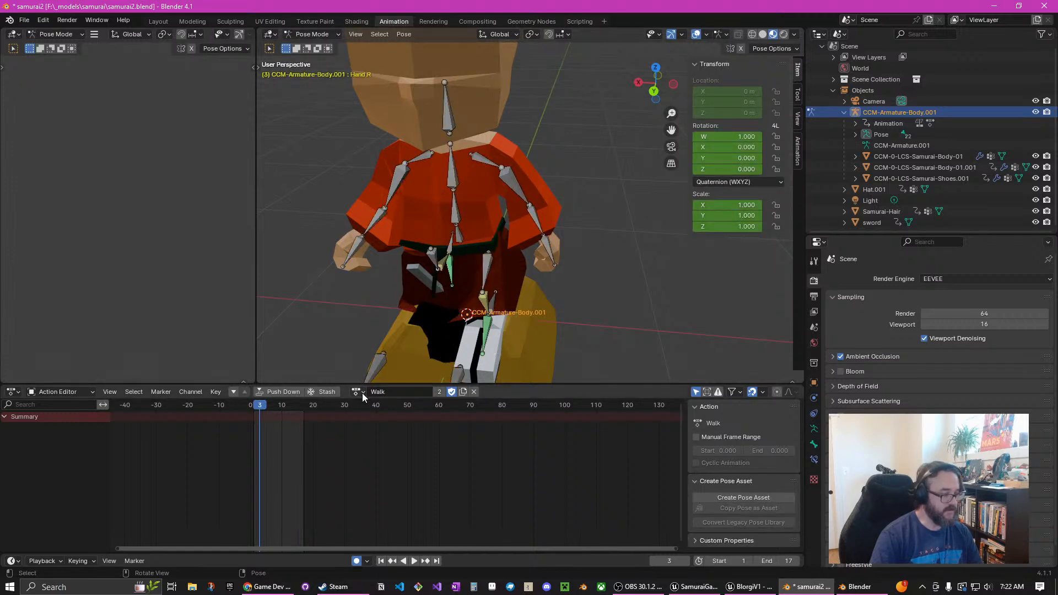
Assign the _TPose action to the armature and inspect the samurai's pose from the front
{"action": "left_click", "coordinate": [358, 393]}
{"action": "left_click", "coordinate": [367, 409]}
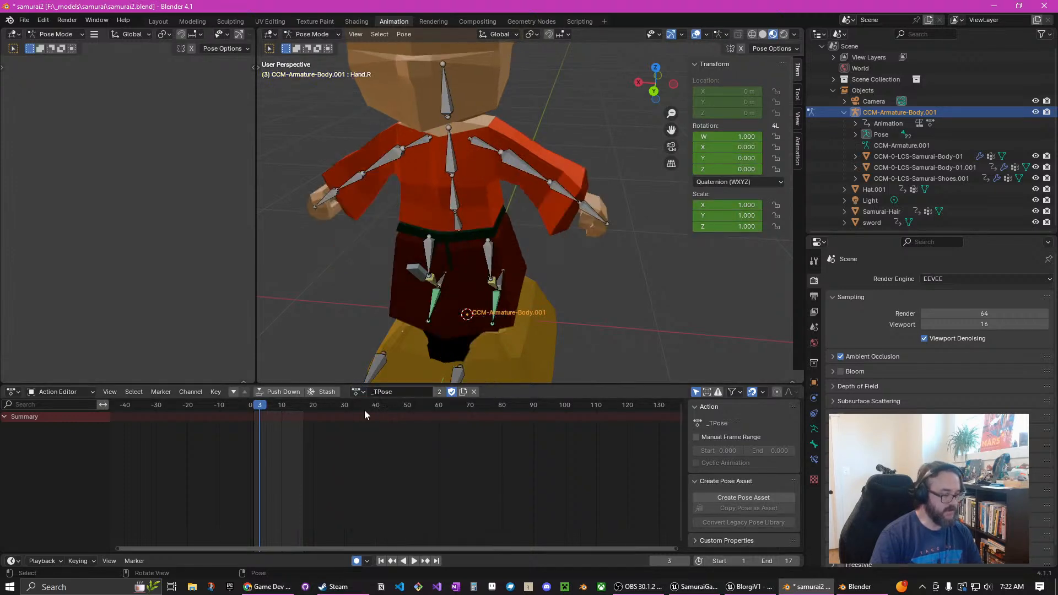
{"action": "middle_click_drag", "start_coordinate": [397, 309], "coordinate": [356, 379]}
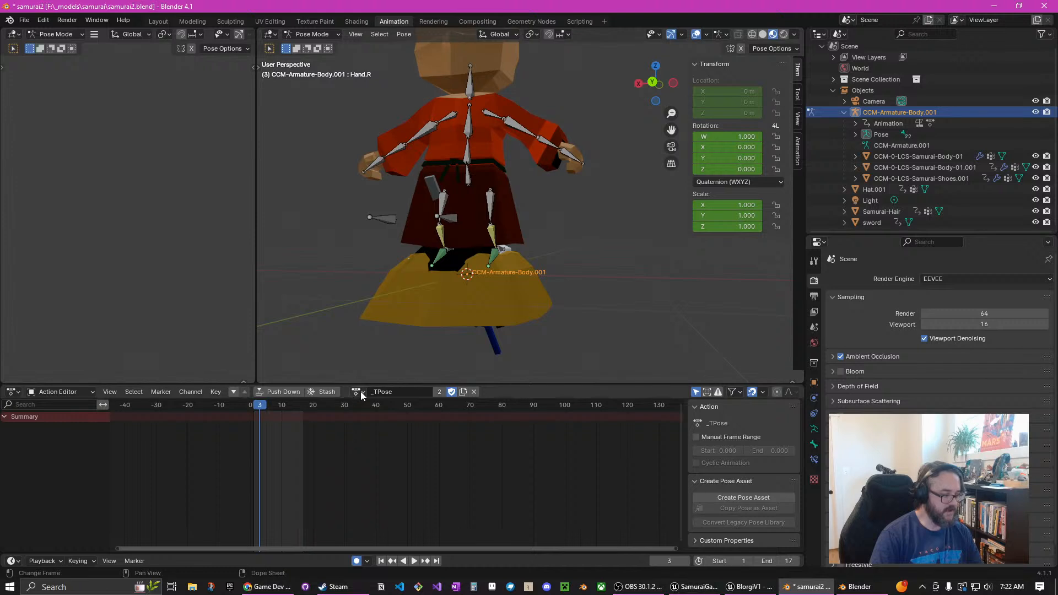
{"action": "left_click", "coordinate": [359, 392]}
{"action": "middle_click_drag", "start_coordinate": [365, 279], "coordinate": [528, 196]}
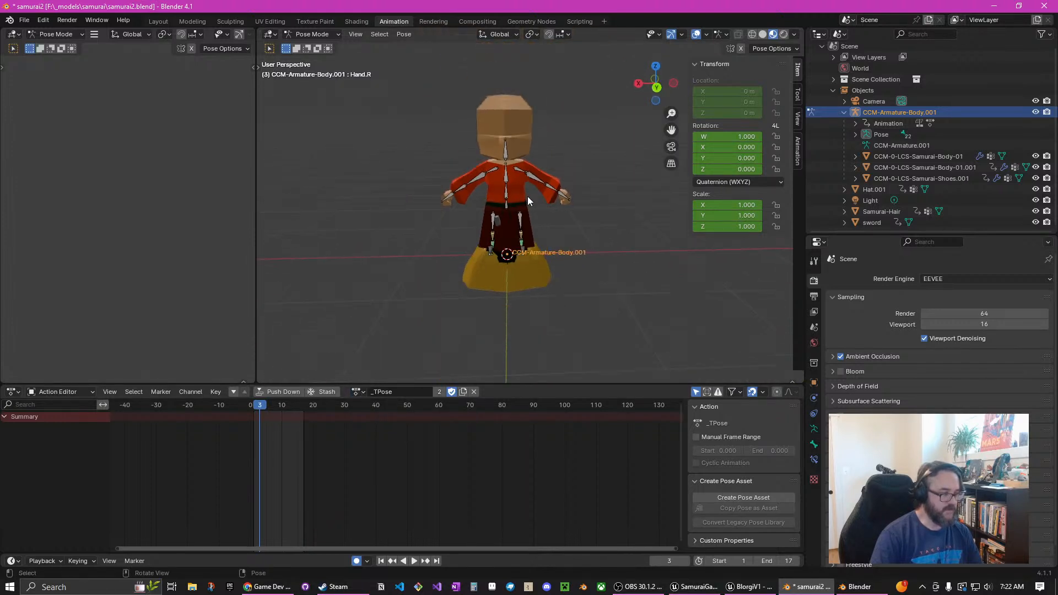
Assign the Idle action to the samurai armature and check its pose
{"action": "left_click", "coordinate": [359, 393]}
{"action": "left_click", "coordinate": [369, 428]}
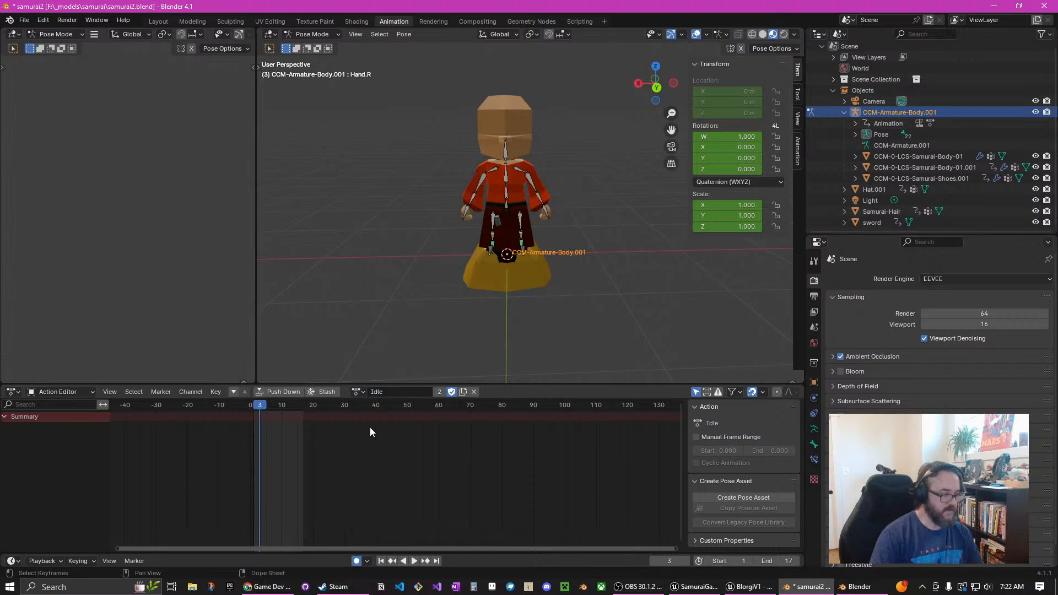
{"action": "mouse_move", "coordinate": [566, 241]}
{"action": "middle_mouse_down"}
{"action": "mouse_move", "coordinate": [575, 231]}
{"action": "mouse_move", "coordinate": [555, 233]}
{"action": "middle_mouse_up"}
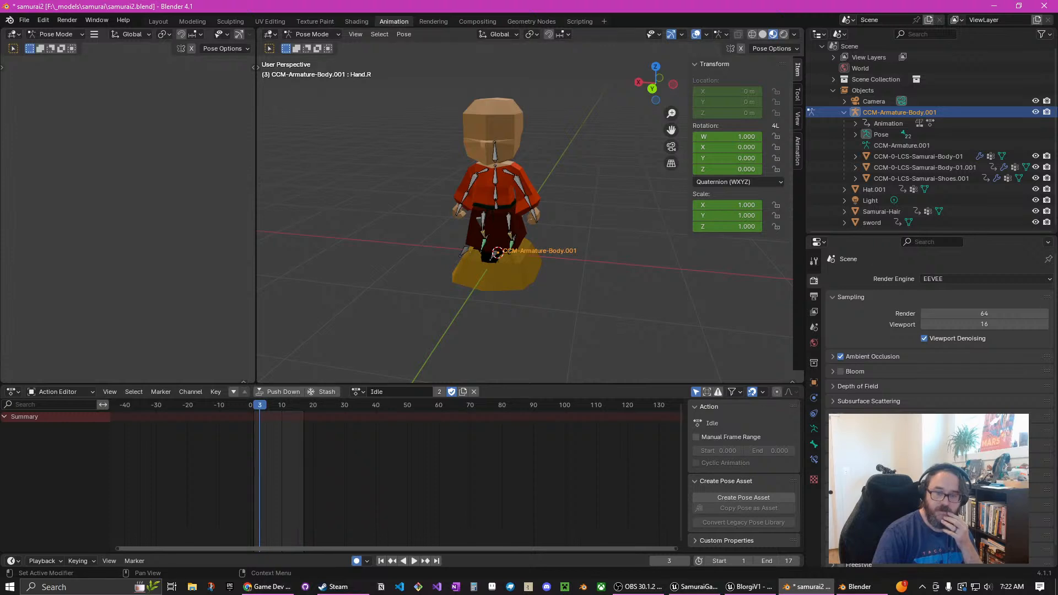
Toggle the selection of the samurai's Head bone and return the armature to Object Mode
{"action": "scroll", "coordinate": [582, 289], "scroll_direction": "up", "scroll_amount": 3}
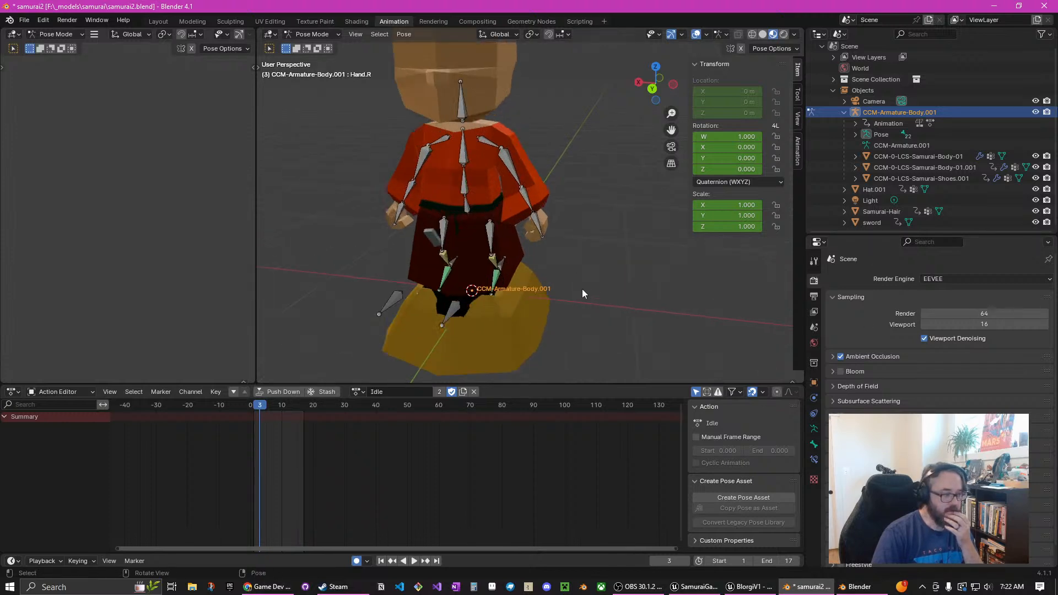
{"action": "scroll", "coordinate": [554, 259], "scroll_direction": "down", "scroll_amount": 3}
{"action": "scroll", "coordinate": [487, 153], "scroll_direction": "up", "scroll_amount": 2}
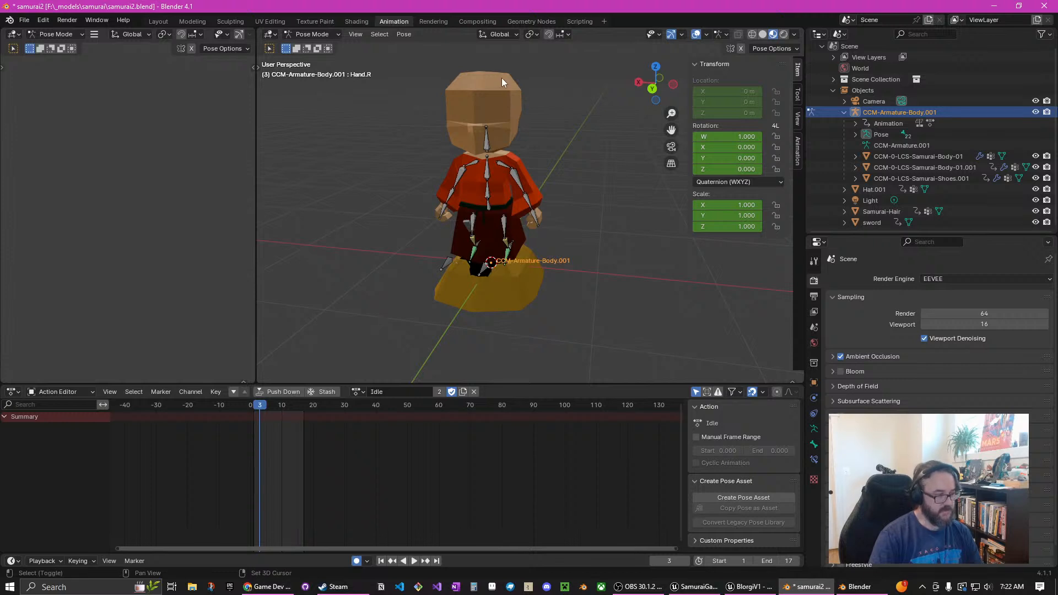
{"action": "left_click", "coordinate": [487, 144], "text": "shift"}
{"action": "left_click", "coordinate": [488, 146], "text": "shift"}
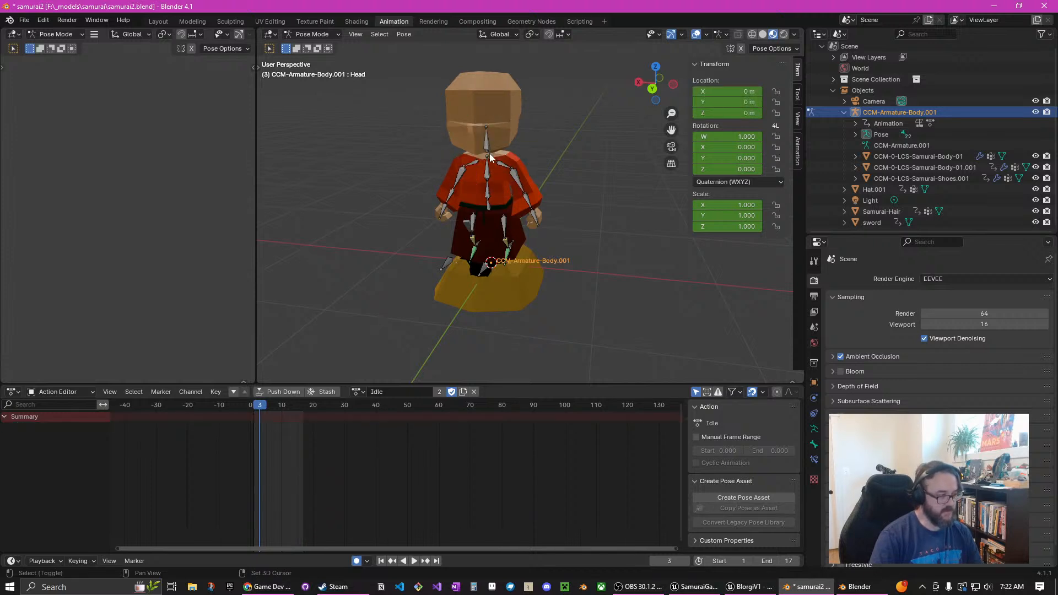
{"action": "left_click", "coordinate": [488, 147], "text": "shift"}
{"action": "left_click", "coordinate": [491, 144], "text": "shift"}
{"action": "left_click", "coordinate": [312, 34]}
{"action": "left_click", "coordinate": [325, 48]}
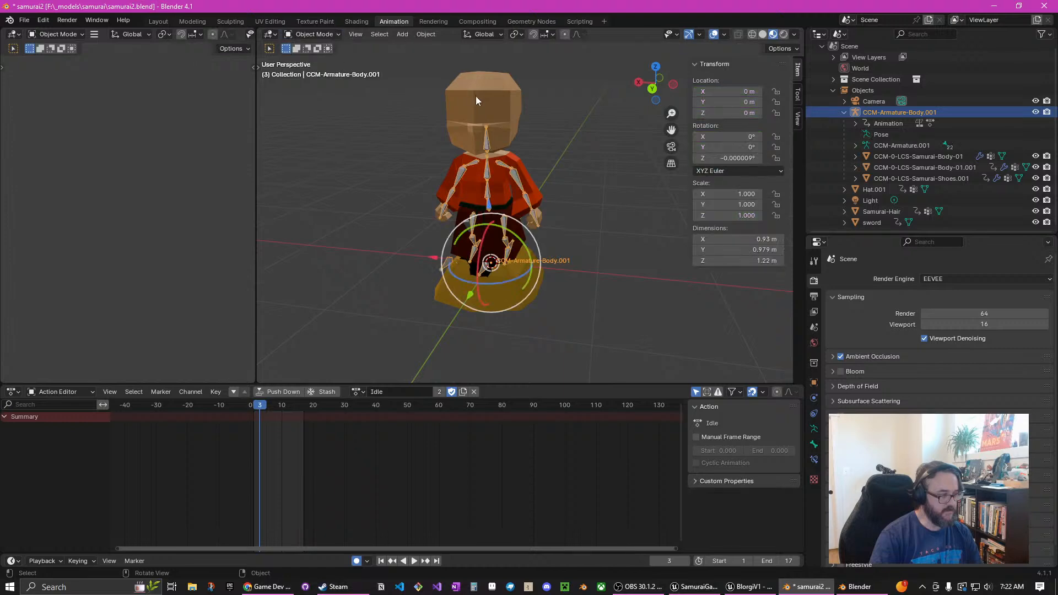
Add the CCM-0-LCS-Samurai-Body-01 and CCM-0-LCS-Samurai-Body-01.001 meshes to the armature selection
{"action": "left_click", "coordinate": [485, 97]}
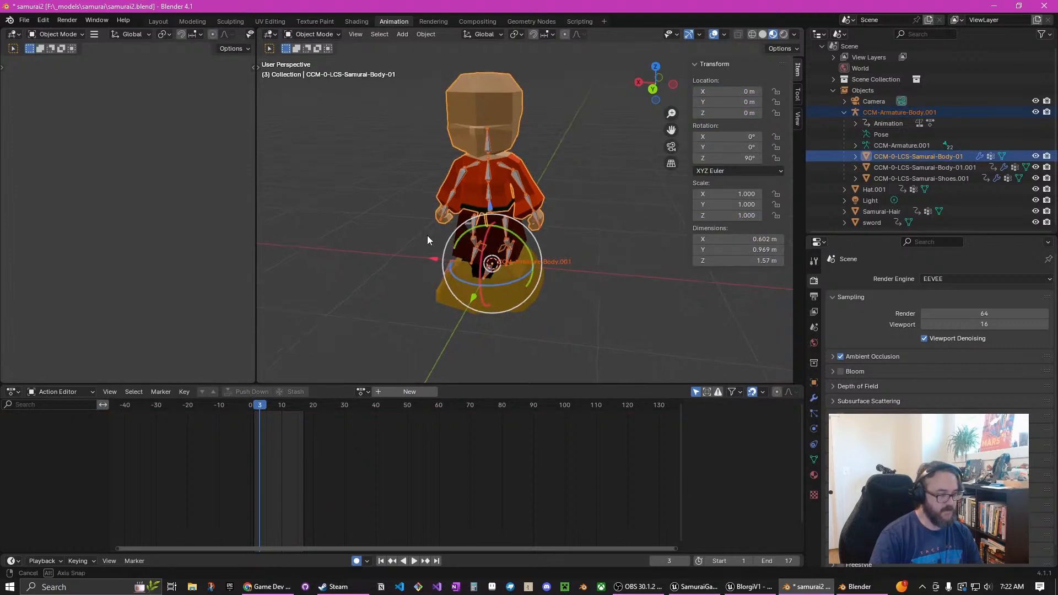
{"action": "middle_click_drag", "start_coordinate": [428, 236], "coordinate": [556, 236]}
{"action": "scroll", "coordinate": [514, 250], "scroll_direction": "up", "scroll_amount": 3}
{"action": "left_click", "coordinate": [513, 253]}
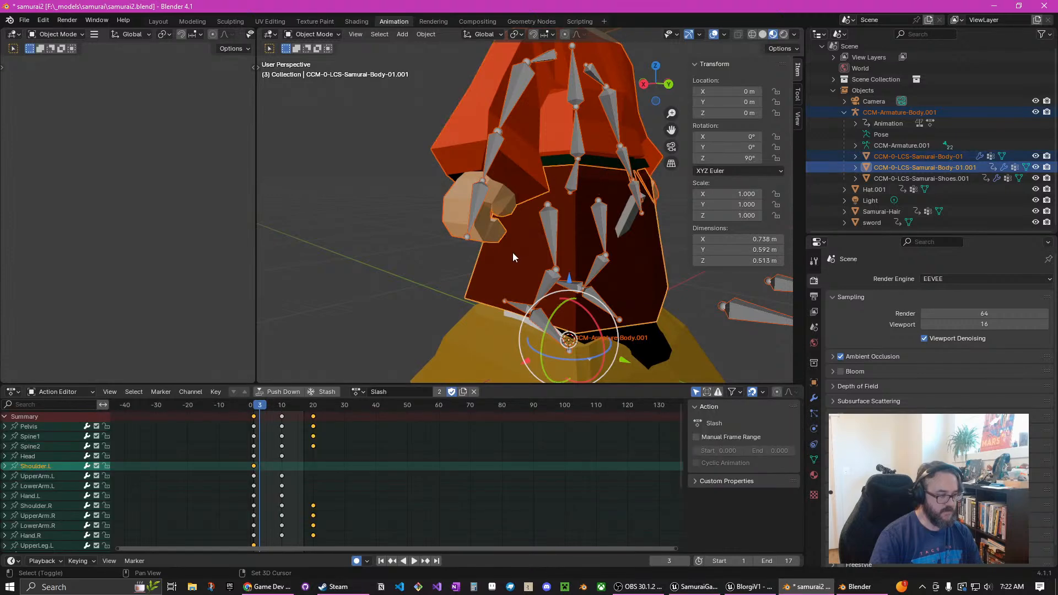
{"action": "middle_click_drag", "start_coordinate": [639, 259], "coordinate": [554, 270]}
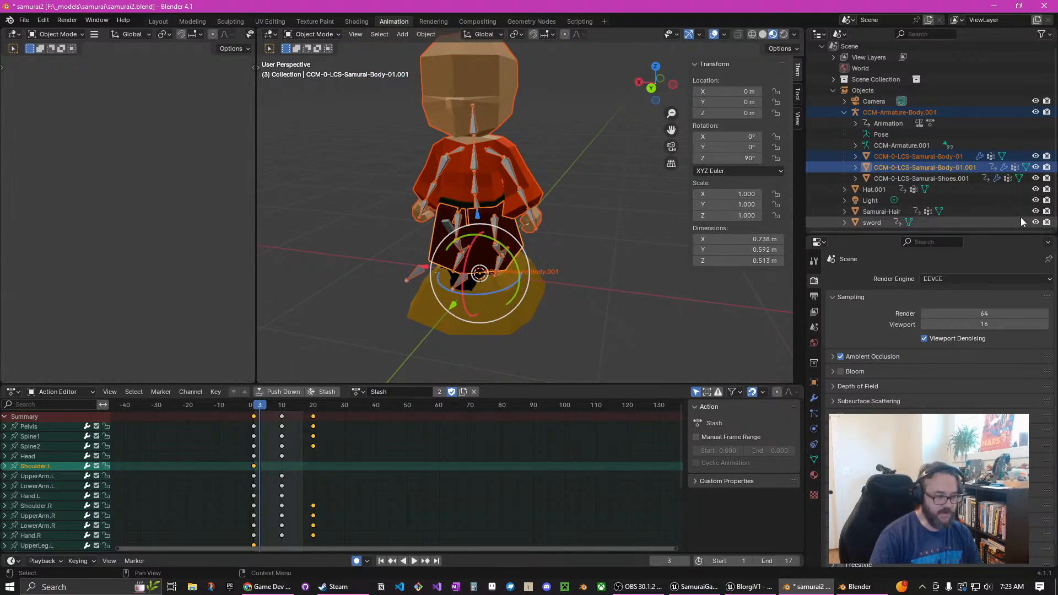
Hide the Samurai-Hair, sword and Hat.001 objects in the viewport
{"action": "left_click", "coordinate": [1036, 211]}
{"action": "left_click", "coordinate": [1036, 223]}
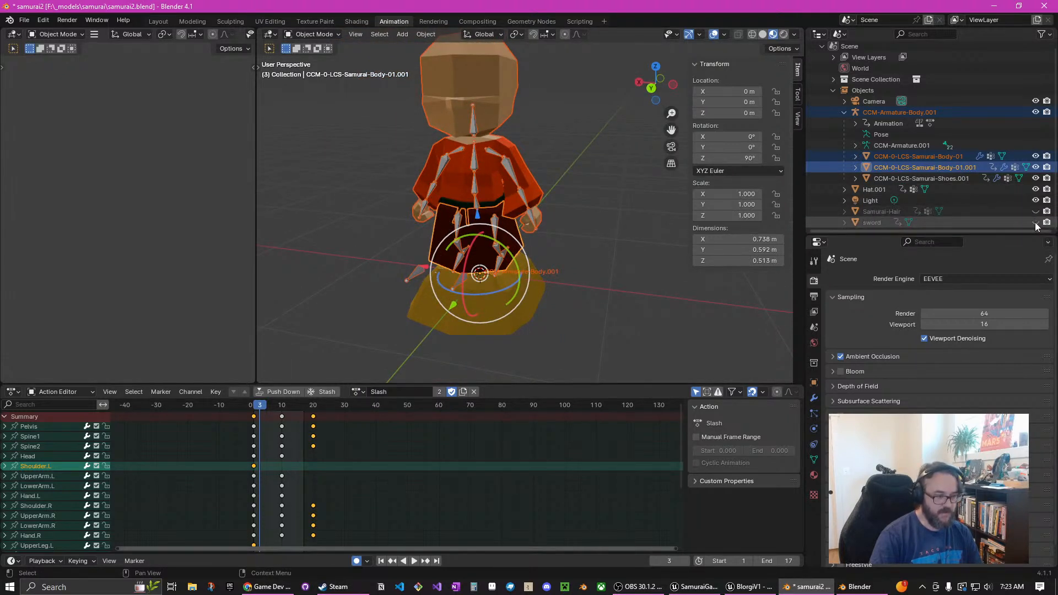
{"action": "left_click", "coordinate": [1036, 189]}
{"action": "middle_click_drag", "start_coordinate": [660, 244], "coordinate": [513, 259]}
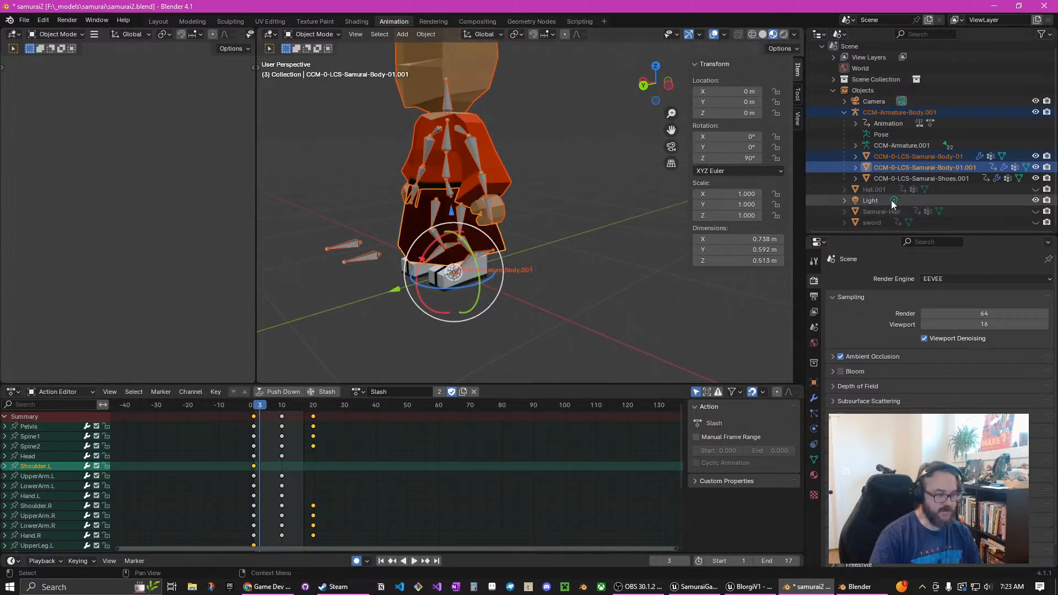
Select the Samurai-Body-01.001 and Samurai-Shoes.001 meshes and add the Samurai-Body-01 mesh to them
{"action": "left_click", "coordinate": [929, 180], "text": "shift"}
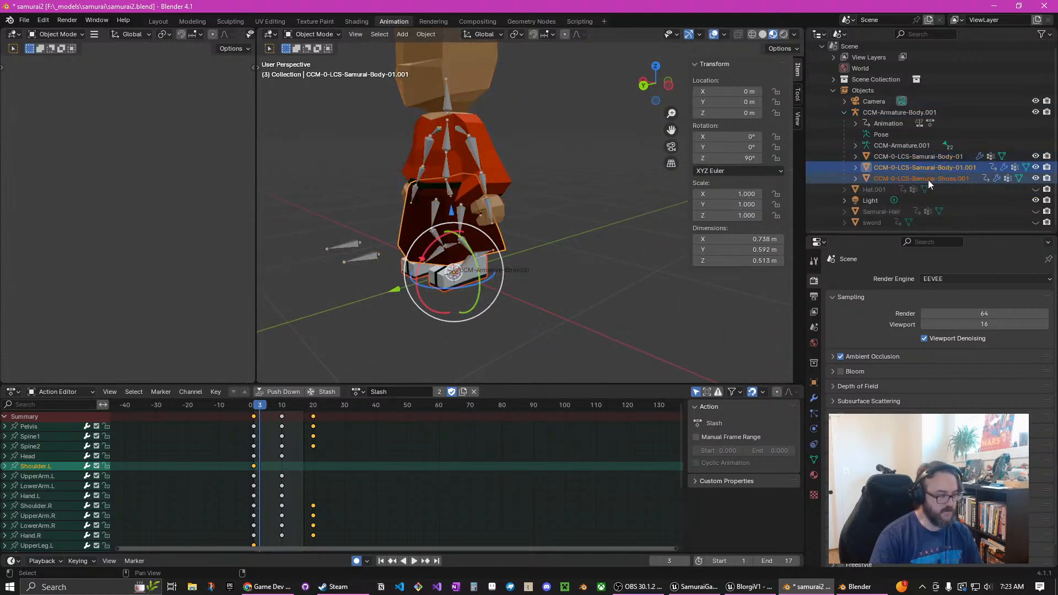
{"action": "mouse_move", "coordinate": [521, 227]}
{"action": "middle_mouse_down"}
{"action": "mouse_move", "coordinate": [523, 252]}
{"action": "mouse_move", "coordinate": [514, 246]}
{"action": "mouse_move", "coordinate": [527, 236]}
{"action": "middle_mouse_up"}
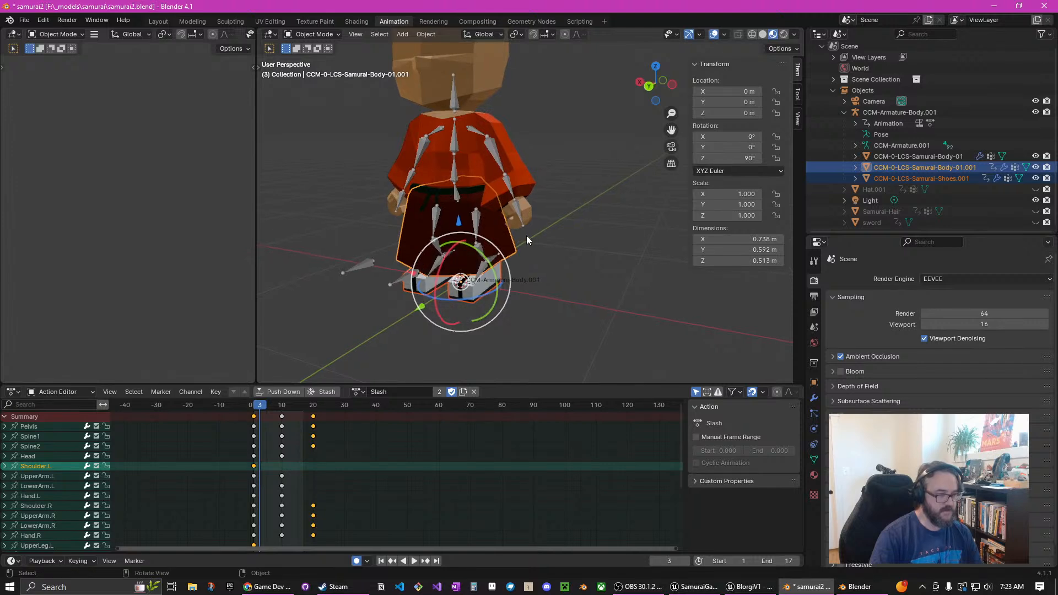
{"action": "scroll", "coordinate": [529, 239], "scroll_direction": "up", "scroll_amount": 2}
{"action": "scroll", "coordinate": [529, 238], "scroll_direction": "down", "scroll_amount": 4}
{"action": "left_click", "coordinate": [496, 105], "text": "shift"}
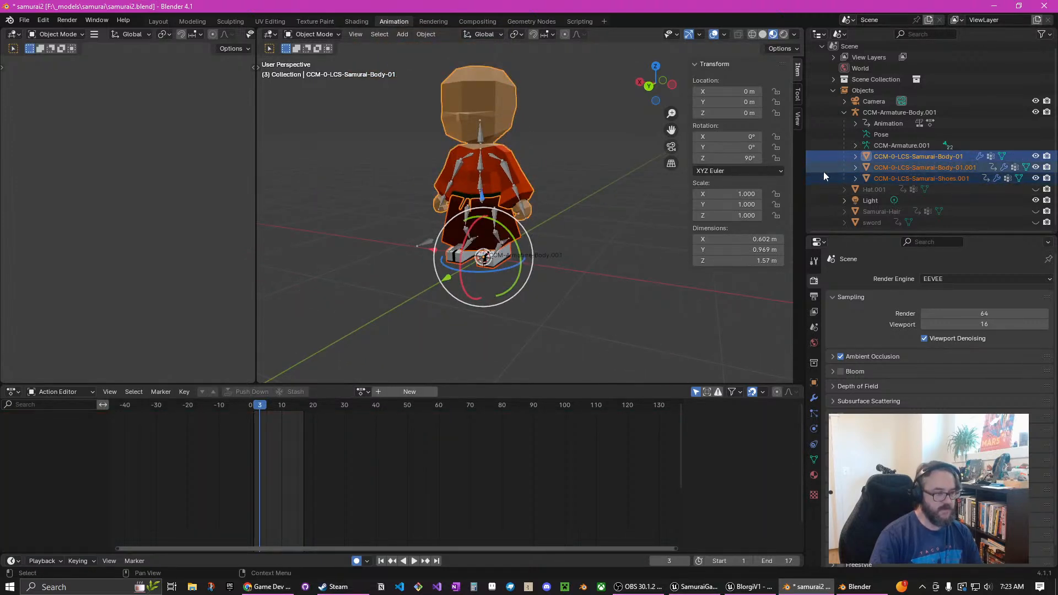
{"action": "left_click", "coordinate": [482, 138], "text": "shift"}
{"action": "left_click", "coordinate": [482, 138], "text": "shift"}
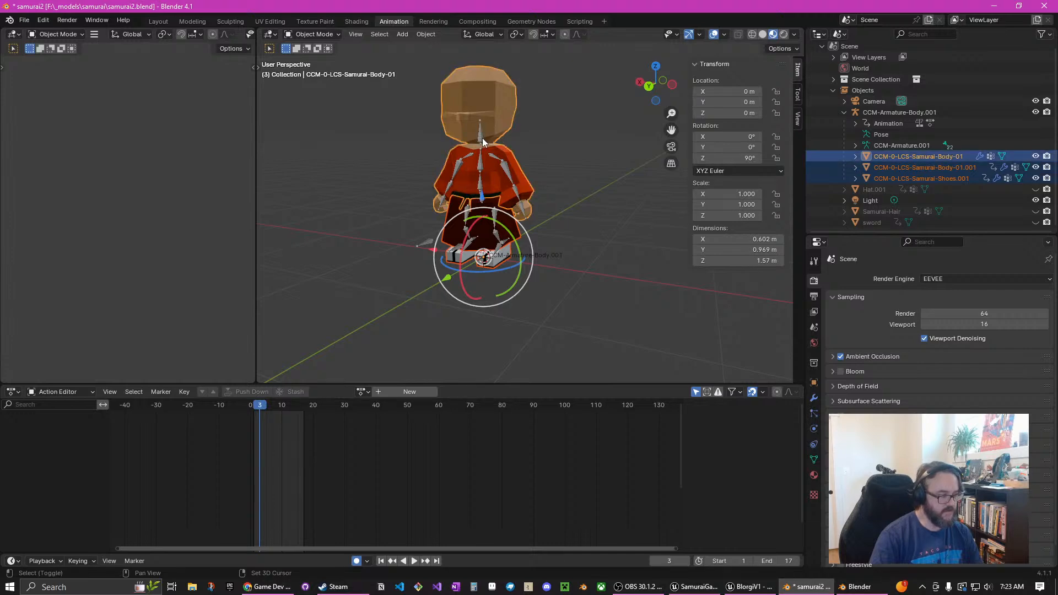
Try to add CCM-Armature-Body.001 to the selection of the three samurai meshes
{"action": "middle_click_drag", "start_coordinate": [507, 236], "coordinate": [439, 257]}
{"action": "scroll", "coordinate": [499, 243], "scroll_direction": "up", "scroll_amount": 5}
{"action": "scroll", "coordinate": [500, 243], "scroll_direction": "up", "scroll_amount": 3}
{"action": "scroll", "coordinate": [507, 227], "scroll_direction": "down", "scroll_amount": 4}
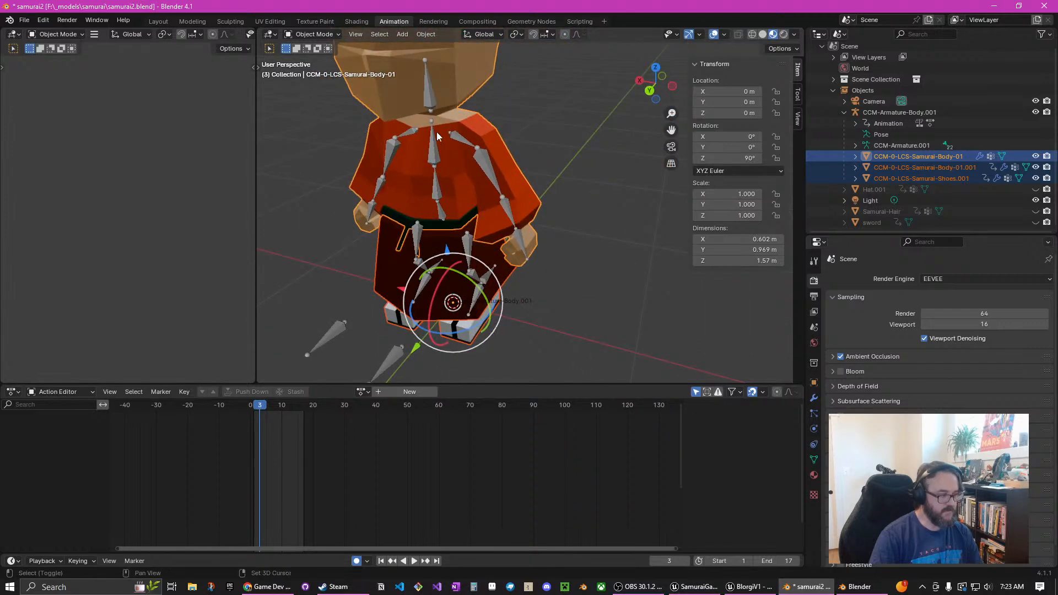
{"action": "left_click", "coordinate": [433, 150], "text": "shift"}
{"action": "left_click", "coordinate": [433, 150], "text": "shift"}
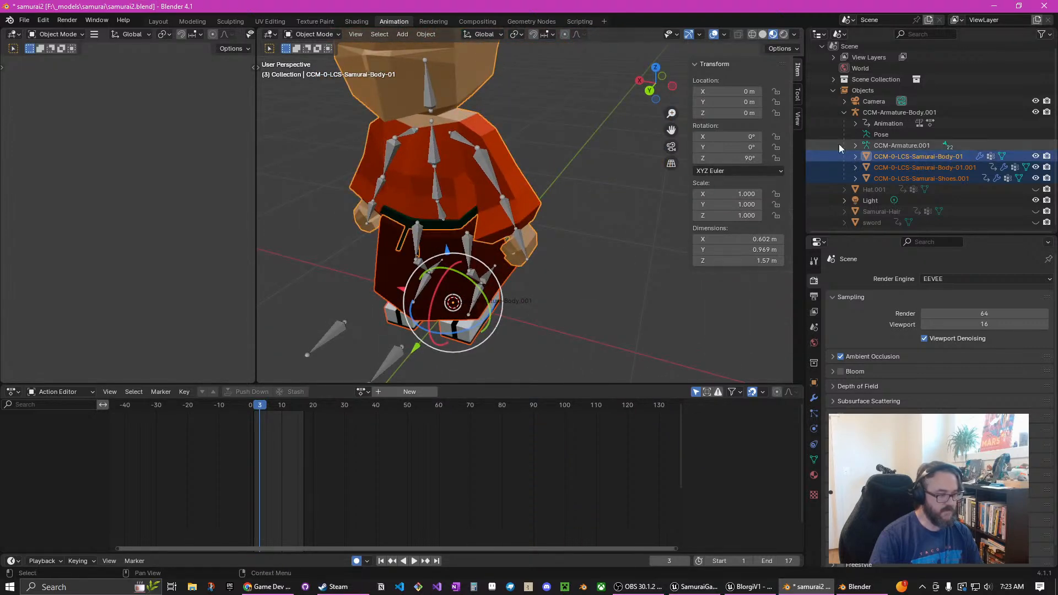
{"action": "left_click", "coordinate": [895, 112], "text": "ctrl"}
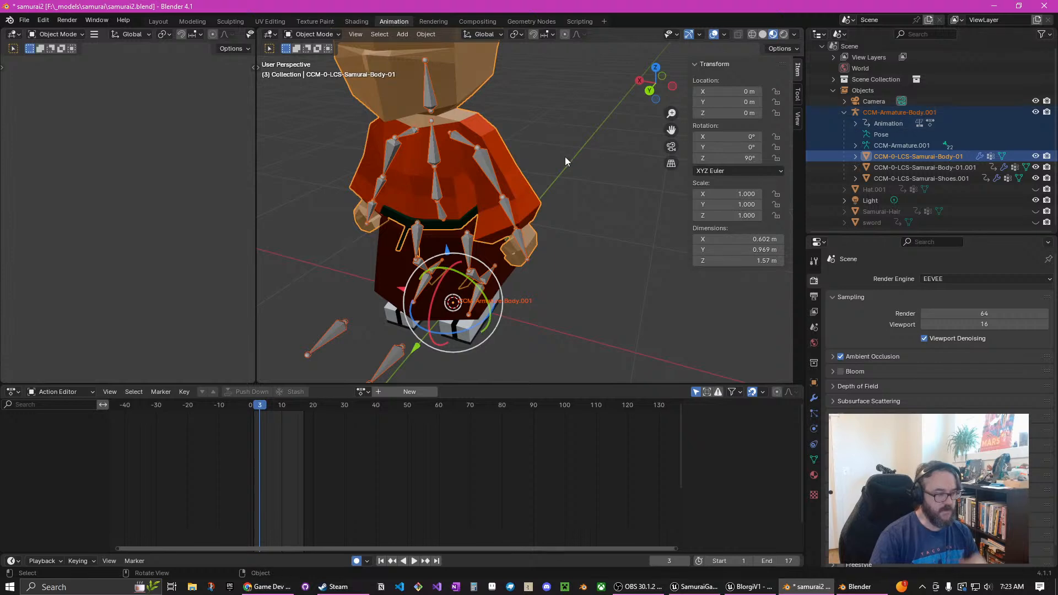
Try to combine the lower body and shoes meshes with the armature while Samurai-Body-01 stays the active object
{"action": "mouse_move", "coordinate": [564, 156]}
{"action": "middle_mouse_down"}
{"action": "mouse_move", "coordinate": [607, 177]}
{"action": "mouse_move", "coordinate": [593, 157]}
{"action": "mouse_move", "coordinate": [537, 130]}
{"action": "mouse_move", "coordinate": [558, 150]}
{"action": "middle_mouse_up"}
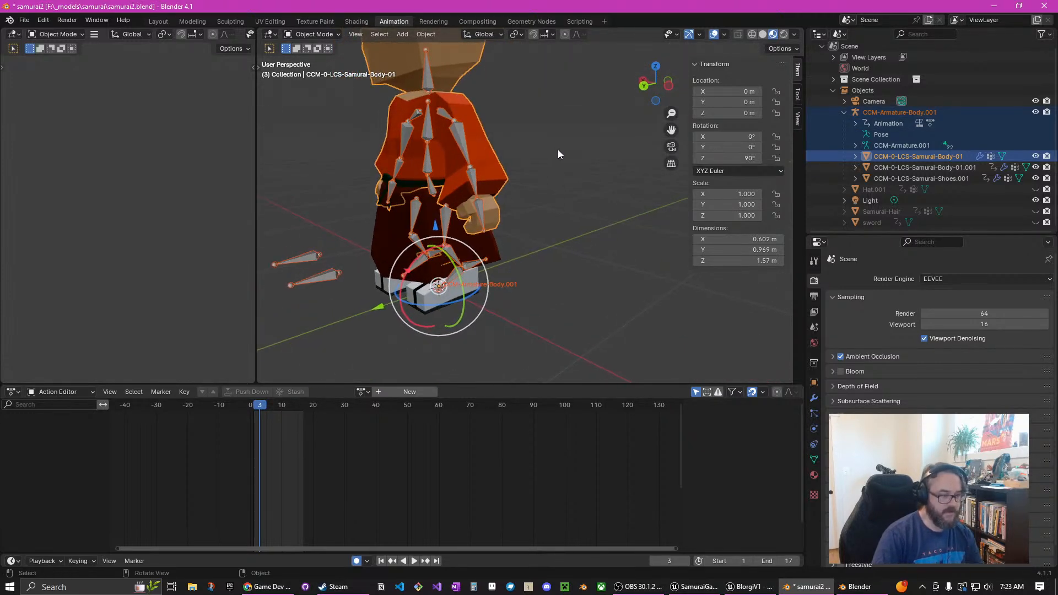
{"action": "left_click", "coordinate": [895, 166], "text": "shift"}
{"action": "left_click", "coordinate": [903, 179], "text": "shift"}
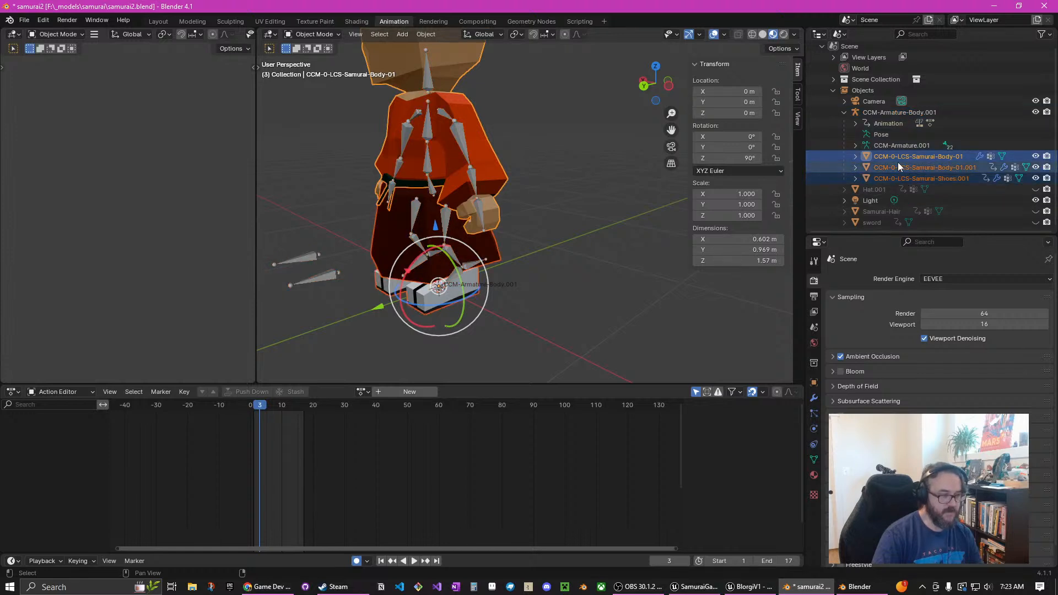
{"action": "left_click", "coordinate": [871, 111], "text": "shift"}
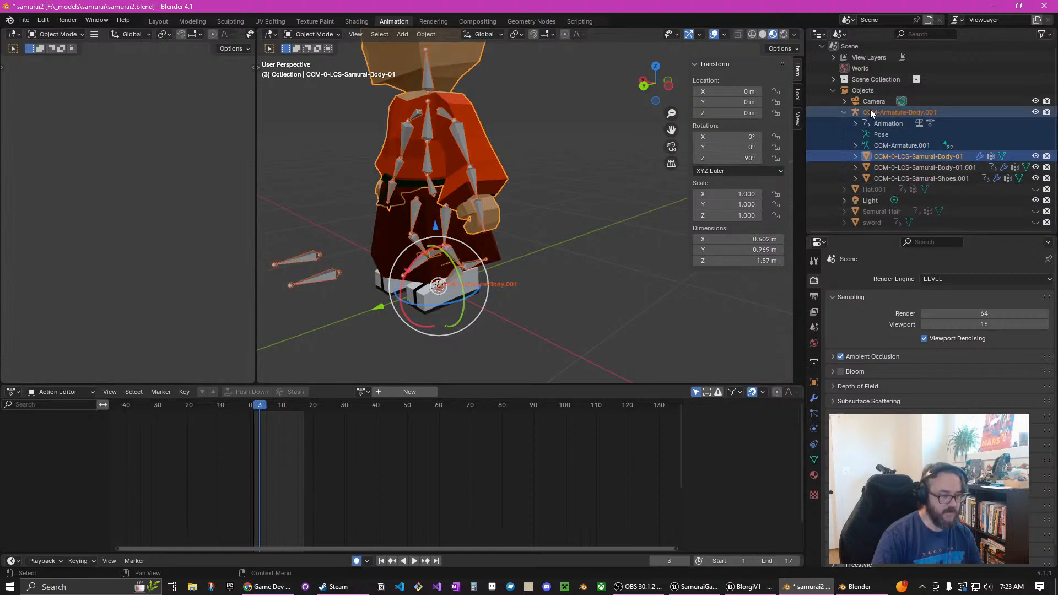
Select CCM-Armature-Body.001 as the active object together with its body, lower body and shoes meshes
{"action": "left_click", "coordinate": [872, 113]}
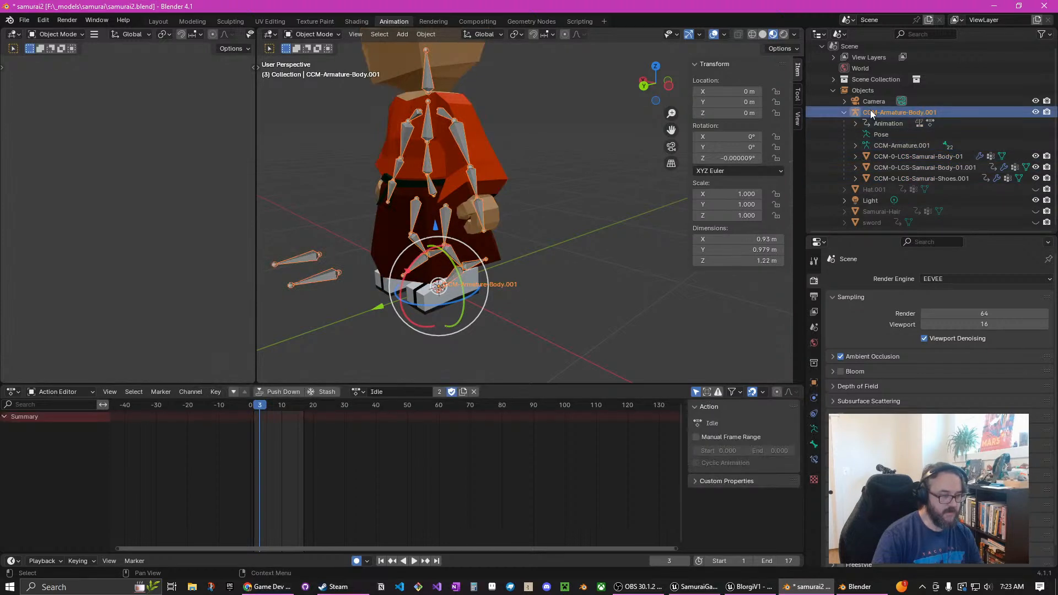
{"action": "left_click", "coordinate": [887, 167], "text": "shift"}
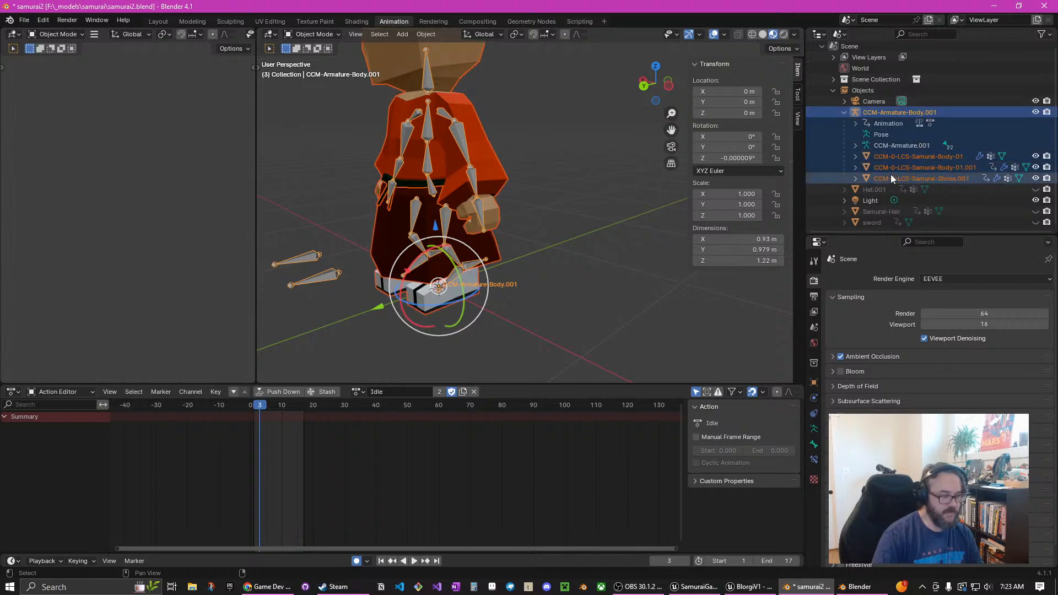
{"action": "left_click", "coordinate": [890, 174], "text": "shift"}
{"action": "middle_click_drag", "start_coordinate": [507, 259], "coordinate": [501, 209]}
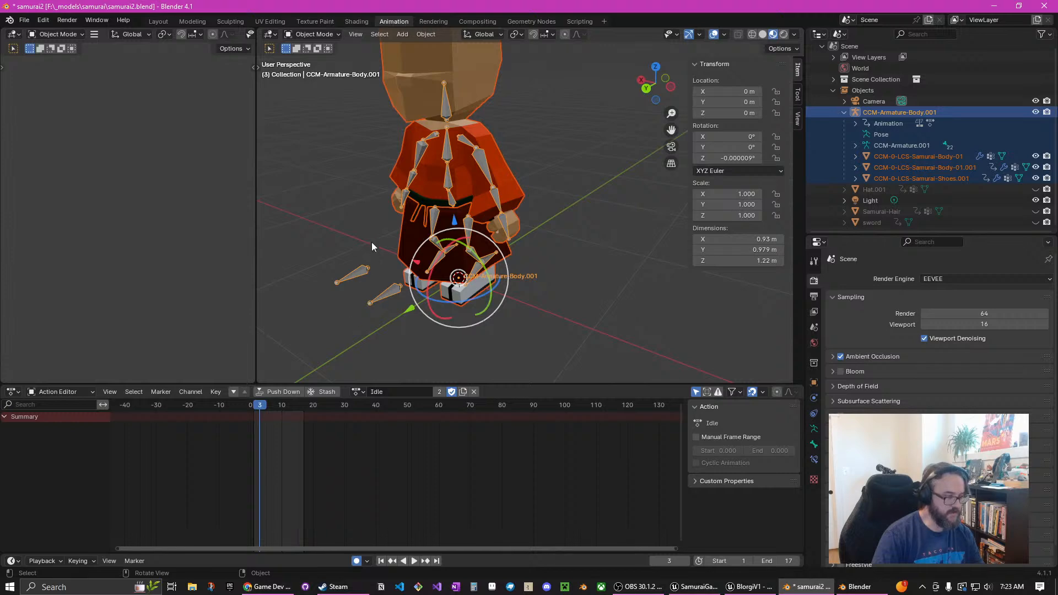
{"action": "middle_click_drag", "start_coordinate": [372, 190], "coordinate": [398, 196]}
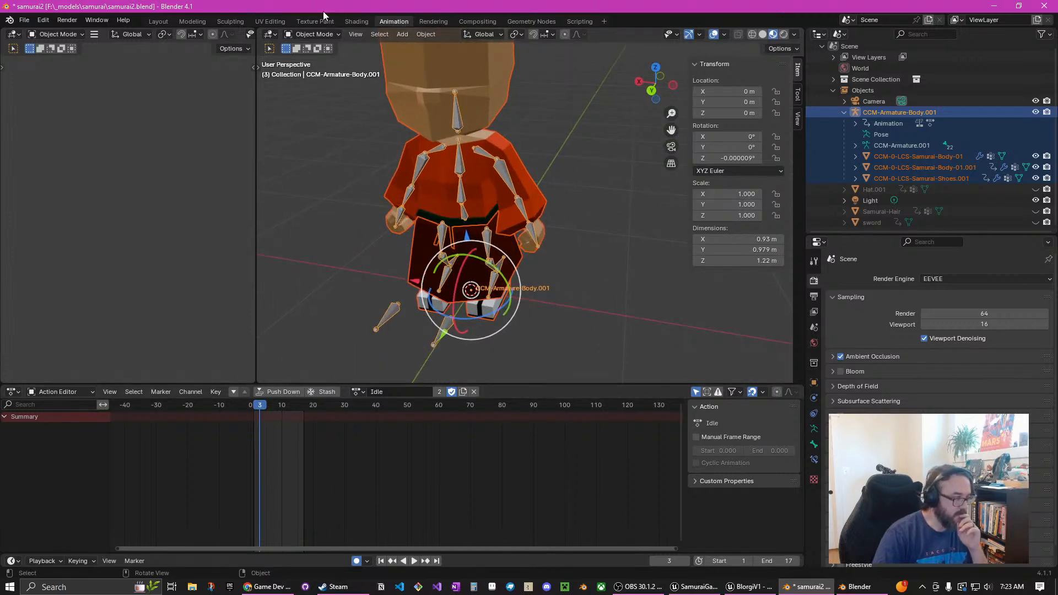
Put the armature into Pose Mode and select all its bones to show the Idle action's keyframes
{"action": "left_click", "coordinate": [312, 34]}
{"action": "left_click", "coordinate": [312, 71]}
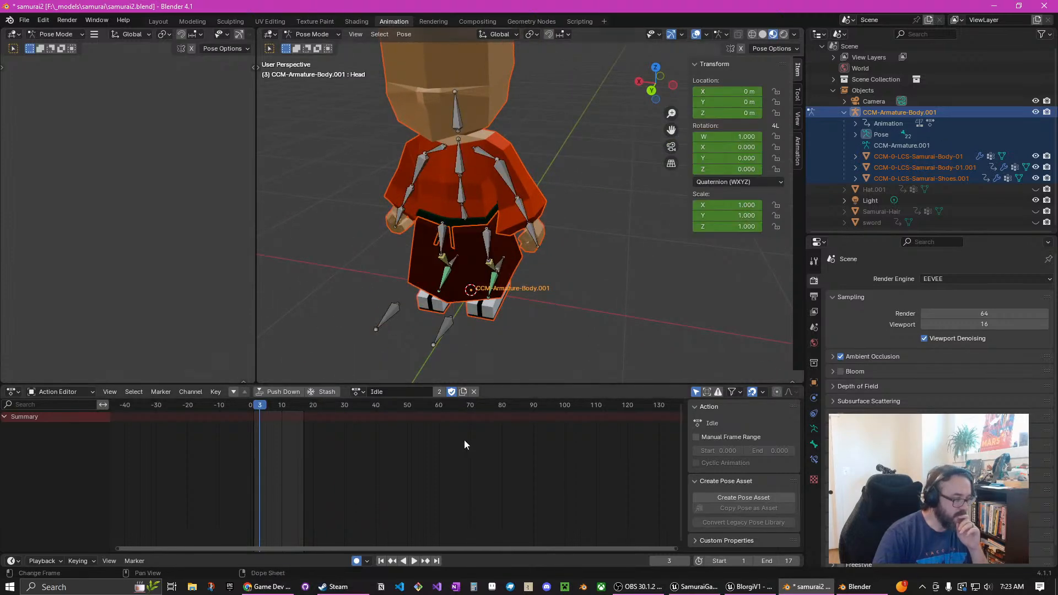
{"action": "middle_click_drag", "start_coordinate": [368, 196], "coordinate": [394, 226]}
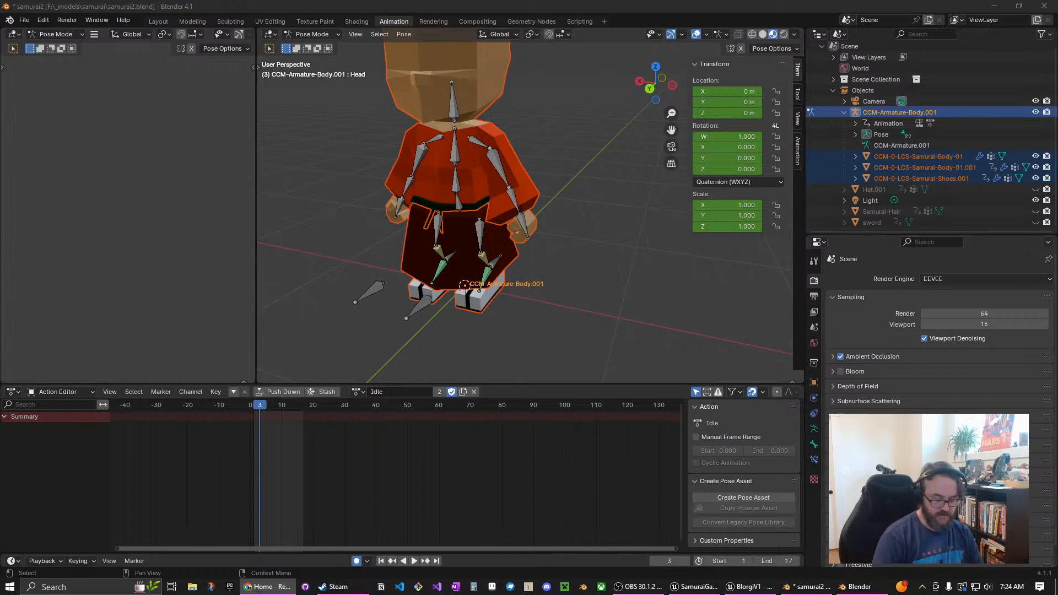
{"action": "middle_click_drag", "start_coordinate": [619, 310], "coordinate": [459, 213]}
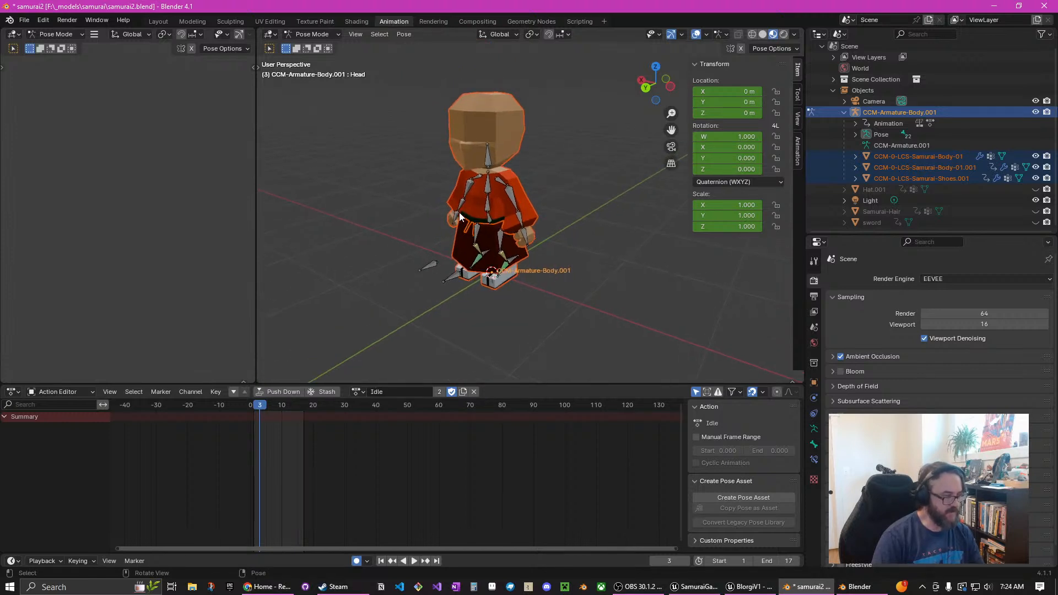
{"action": "key", "text": "a"}
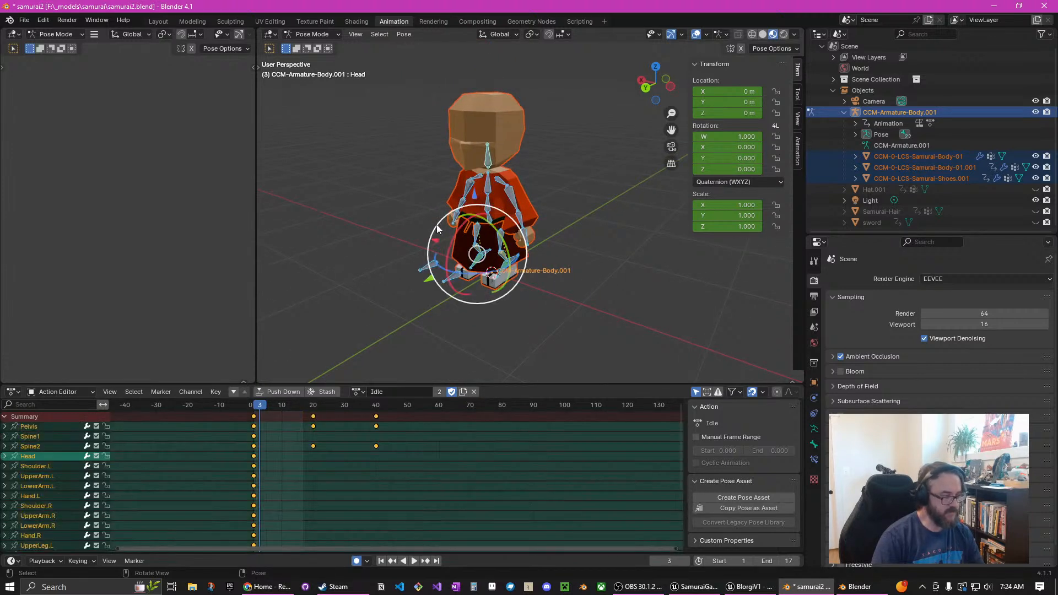
{"action": "mouse_move", "coordinate": [544, 246]}
{"action": "middle_mouse_down"}
{"action": "mouse_move", "coordinate": [568, 257]}
{"action": "mouse_move", "coordinate": [560, 252]}
{"action": "middle_mouse_up"}
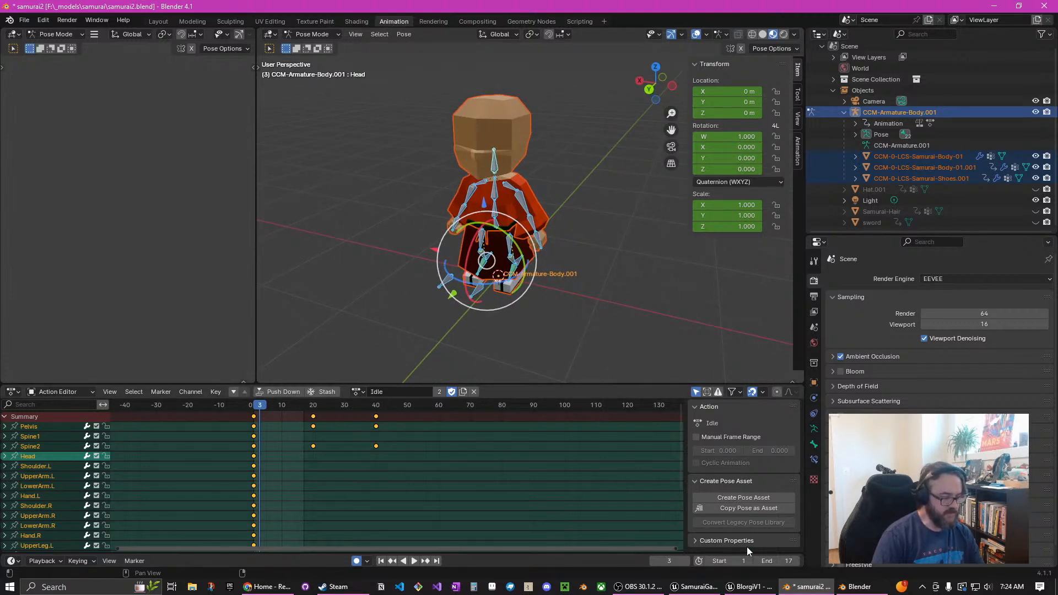
Set the scene's end frame to 39, then play the Idle animation and stop it
{"action": "left_click", "coordinate": [780, 560]}
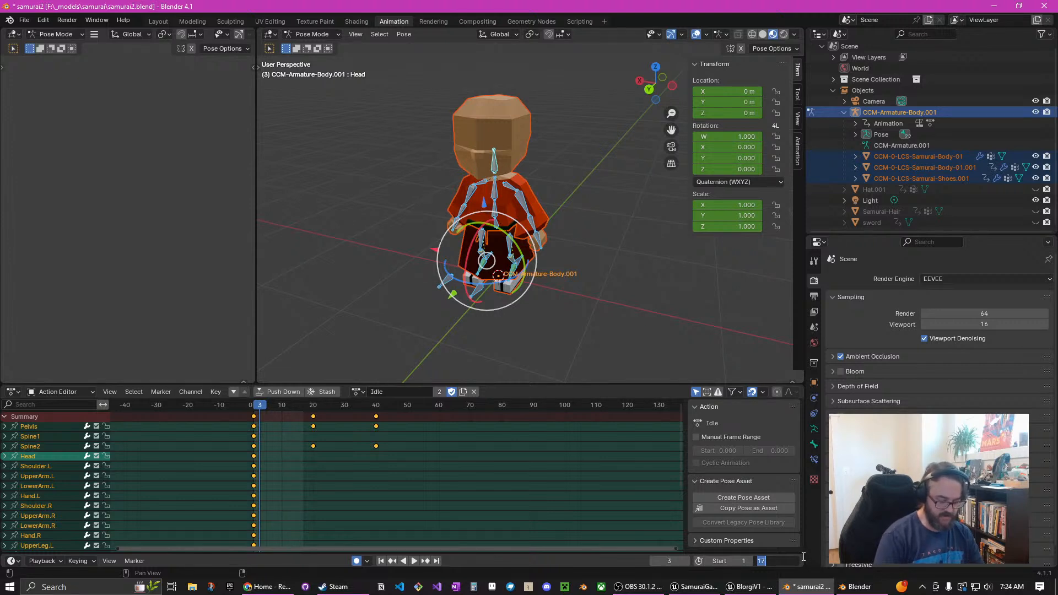
{"action": "type", "text": "39"}
{"action": "key", "text": "Return"}
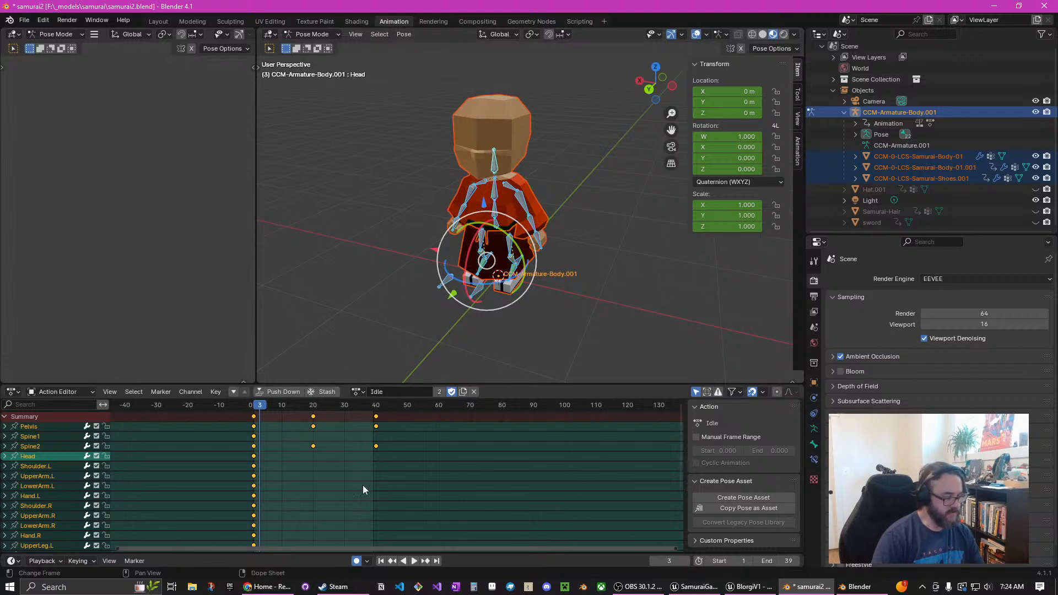
{"action": "left_click", "coordinate": [416, 562]}
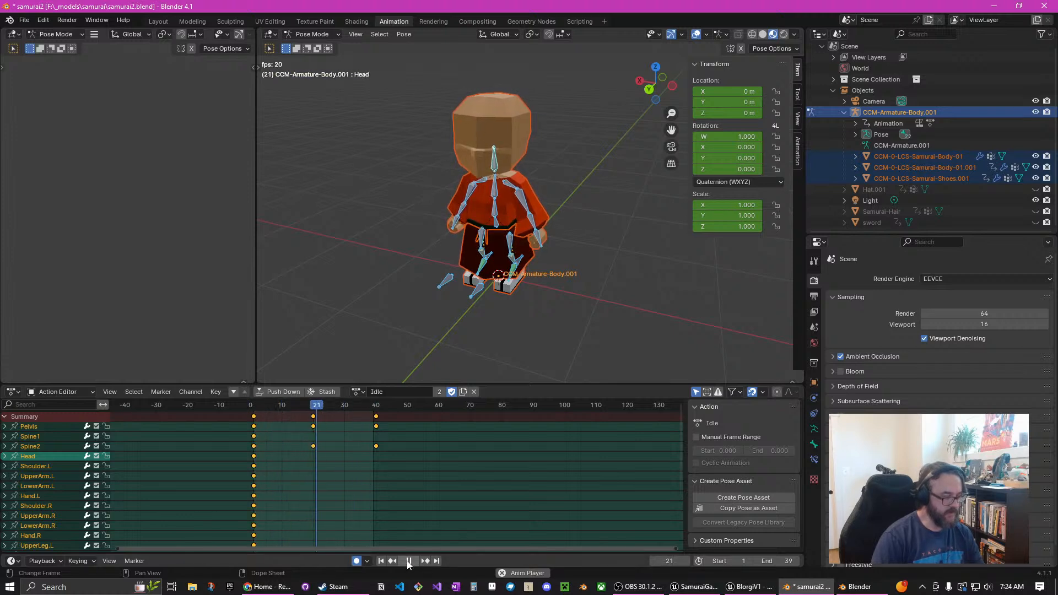
{"action": "left_click", "coordinate": [409, 562]}
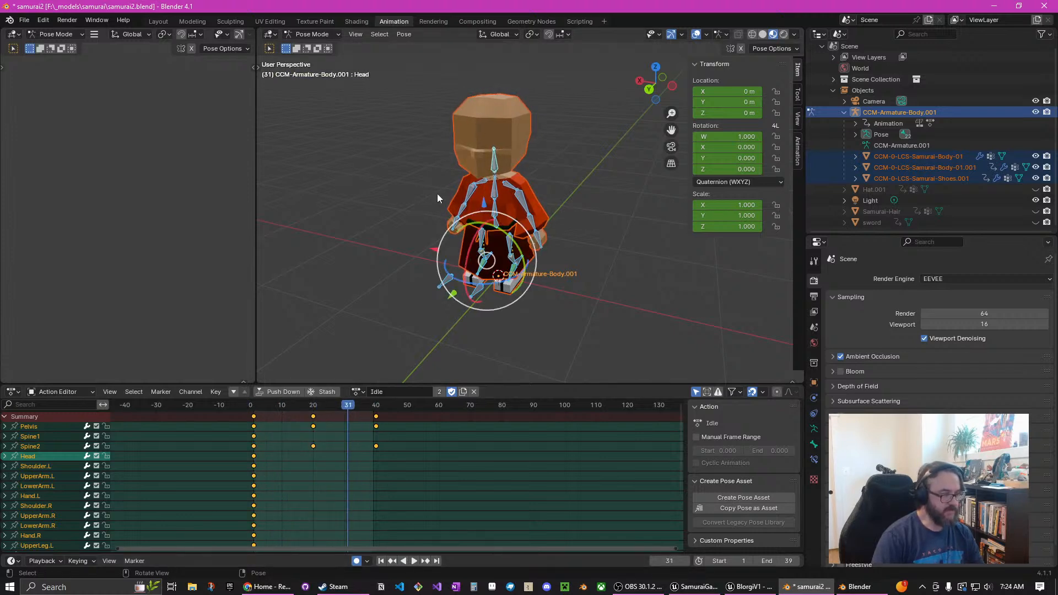
Return the armature to Object Mode and set up an FBX export of the selected objects with Bake Animation enabled
{"action": "left_click", "coordinate": [330, 35]}
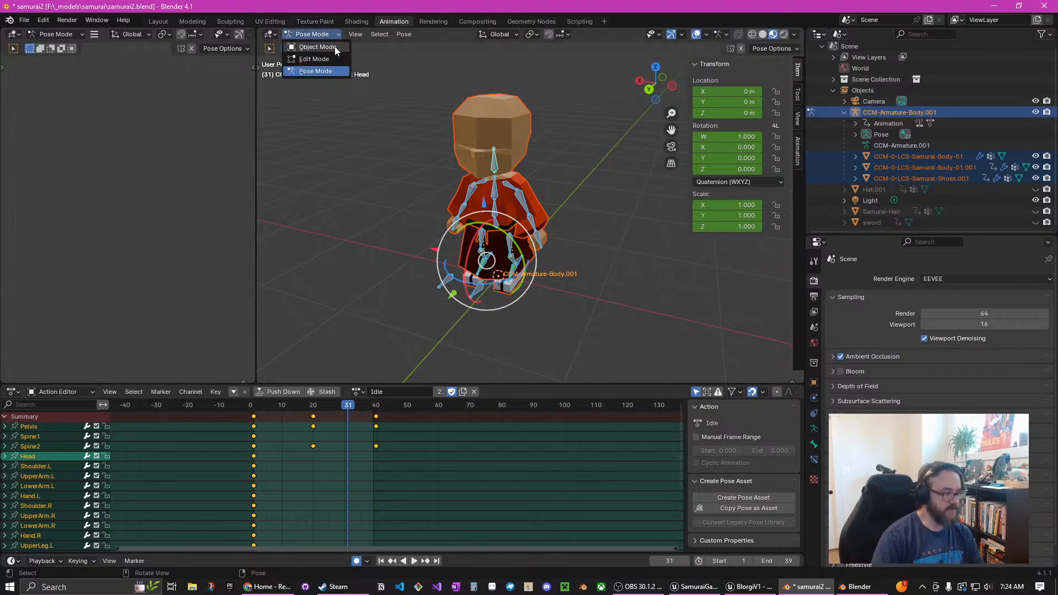
{"action": "left_click", "coordinate": [318, 48]}
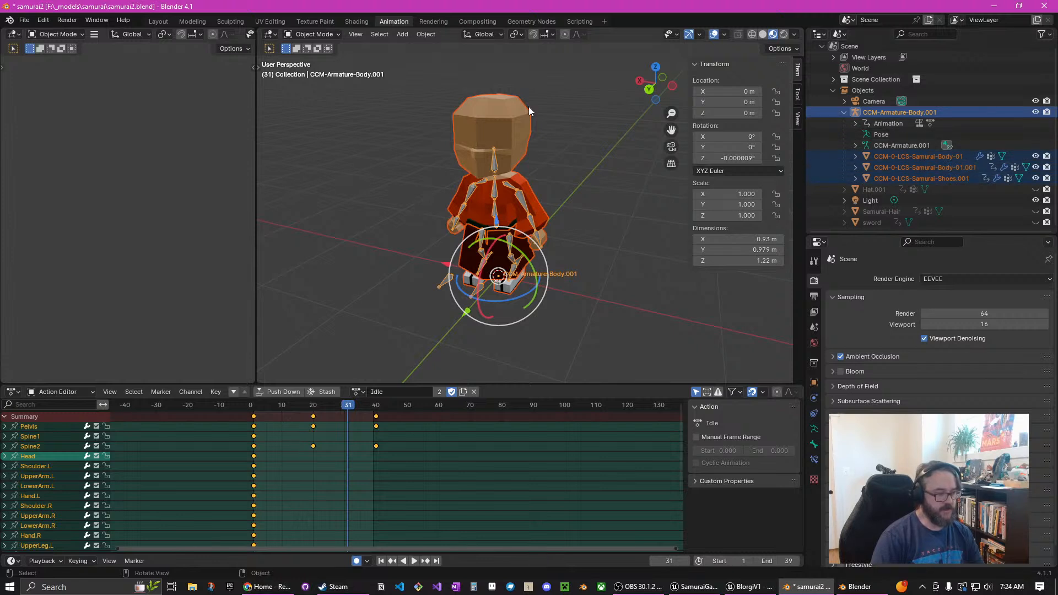
{"action": "left_click", "coordinate": [24, 23]}
{"action": "mouse_move", "coordinate": [74, 187]}
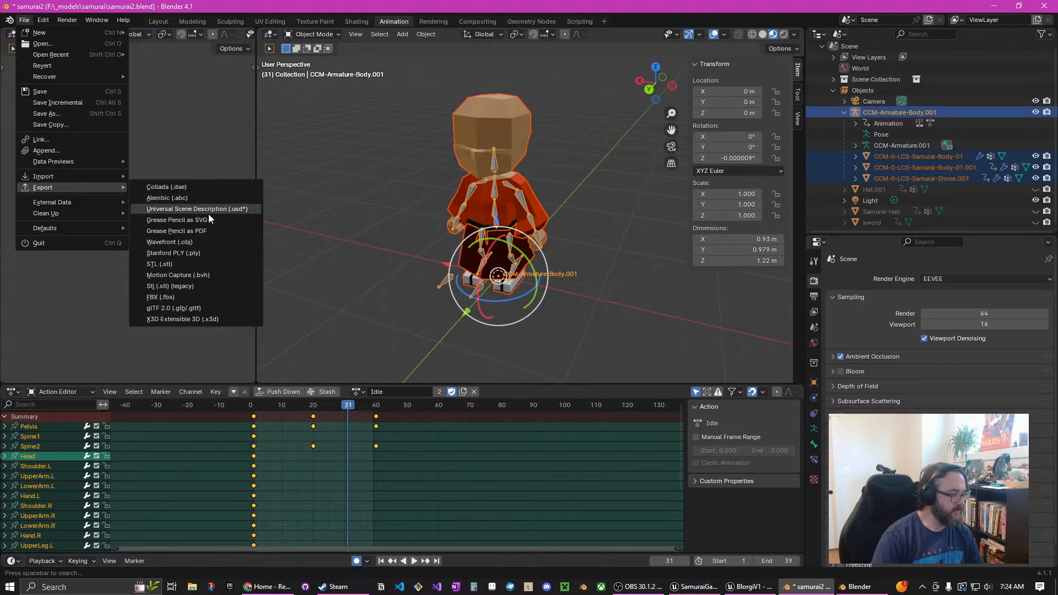
{"action": "left_click", "coordinate": [204, 297]}
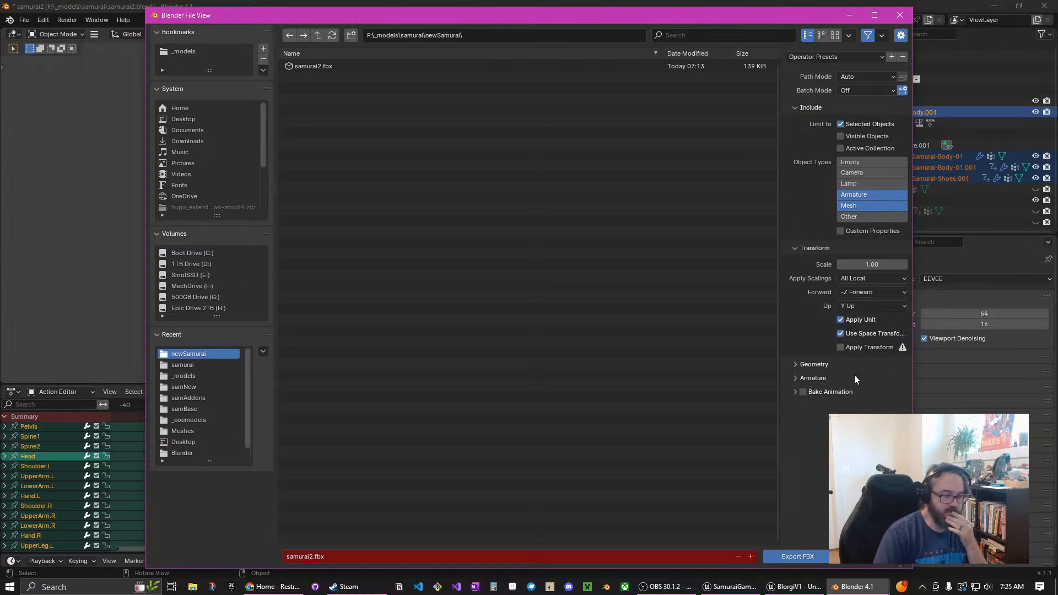
{"action": "left_click", "coordinate": [795, 392]}
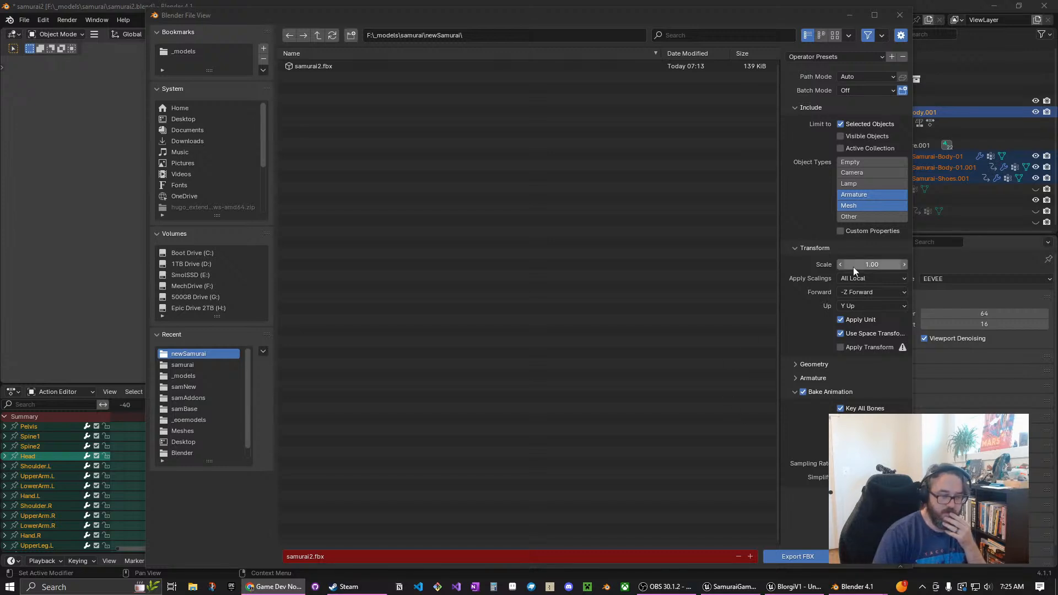
{"action": "left_click", "coordinate": [794, 365]}
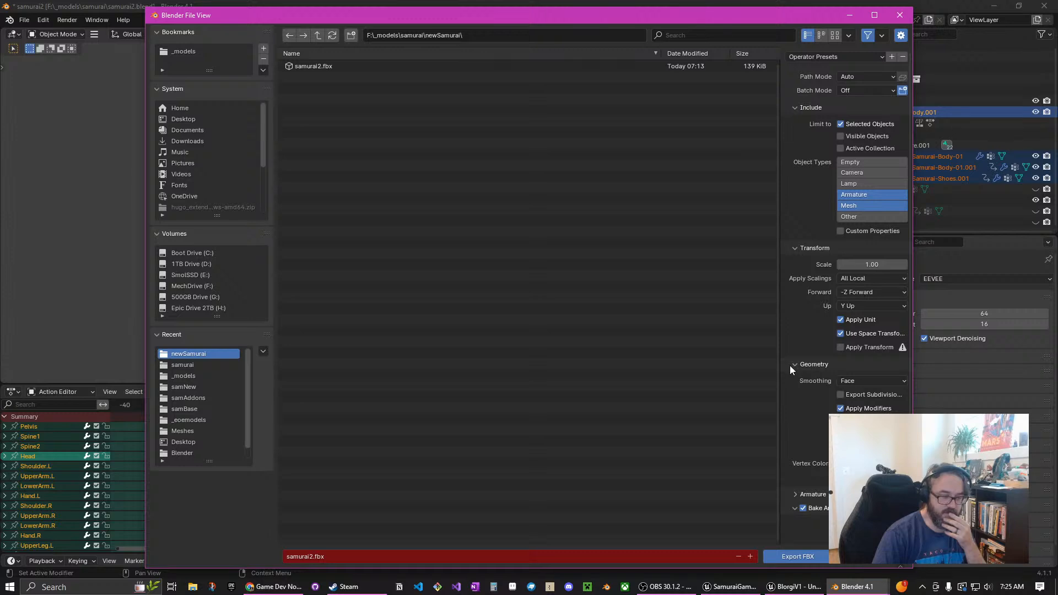
{"action": "left_click", "coordinate": [793, 365]}
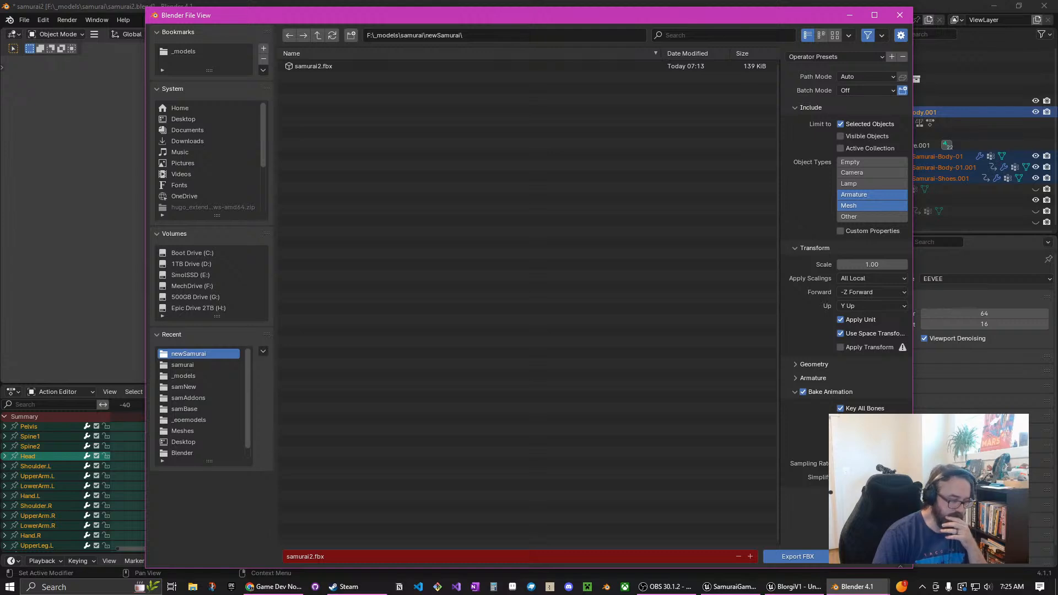
Name the export file idle.fbx and export it to the newSamurai folder
{"action": "left_click", "coordinate": [303, 558]}
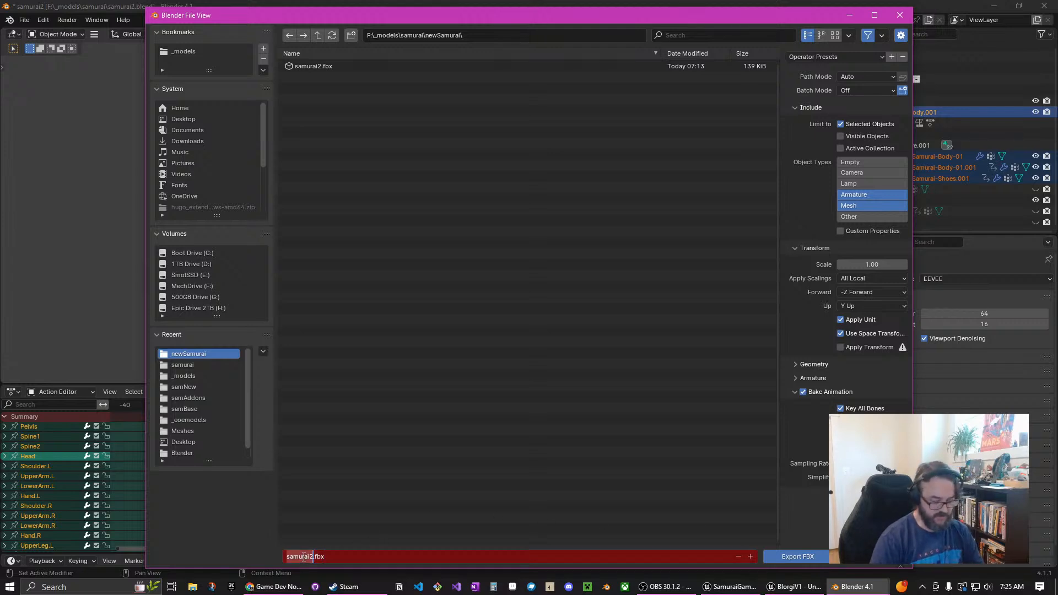
{"action": "type", "text": "idle"}
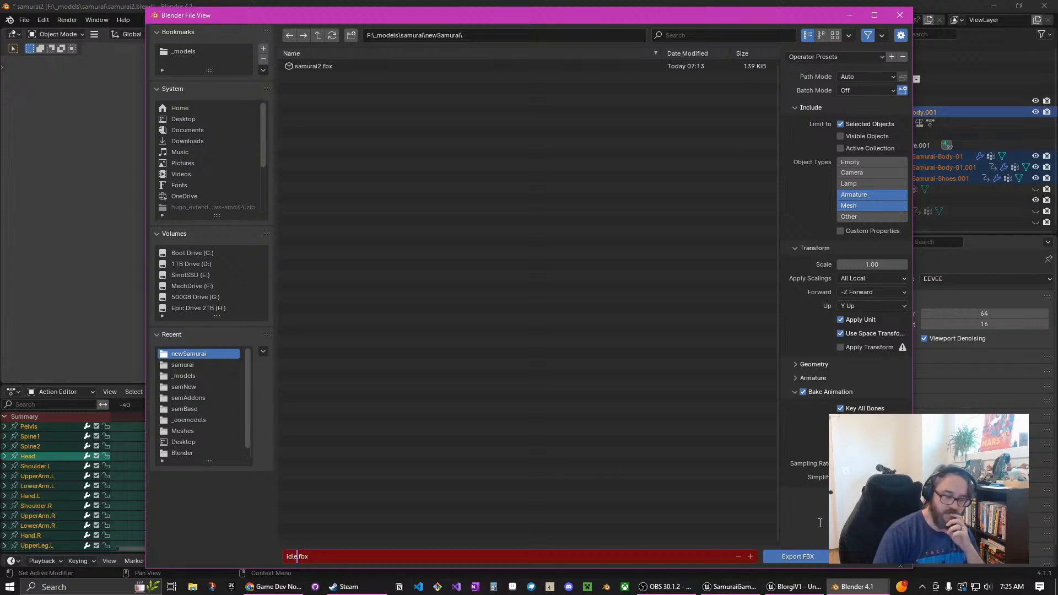
{"action": "left_click", "coordinate": [805, 557]}
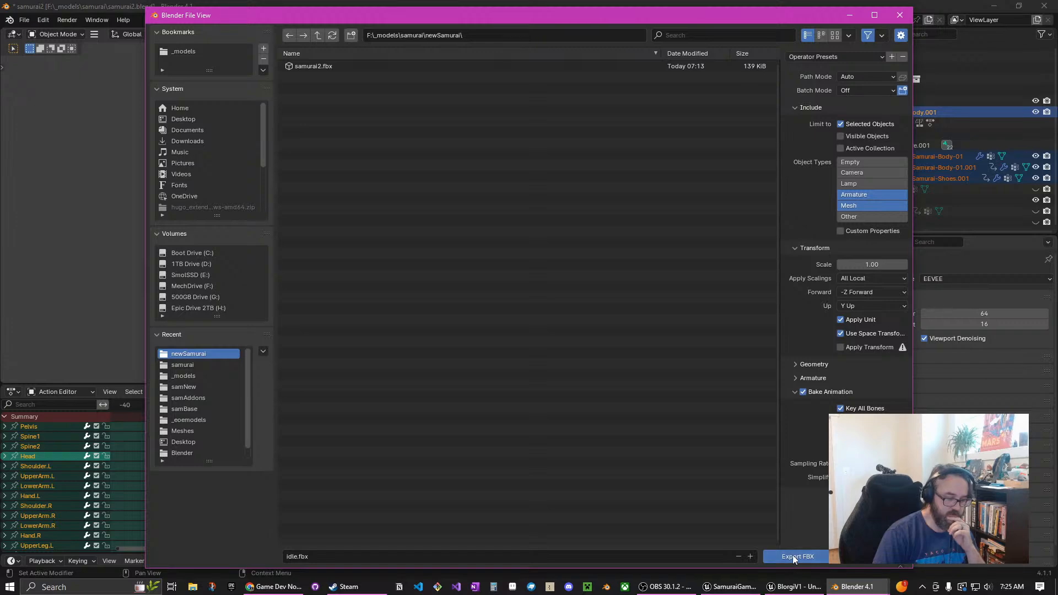
{"action": "left_click", "coordinate": [793, 557]}
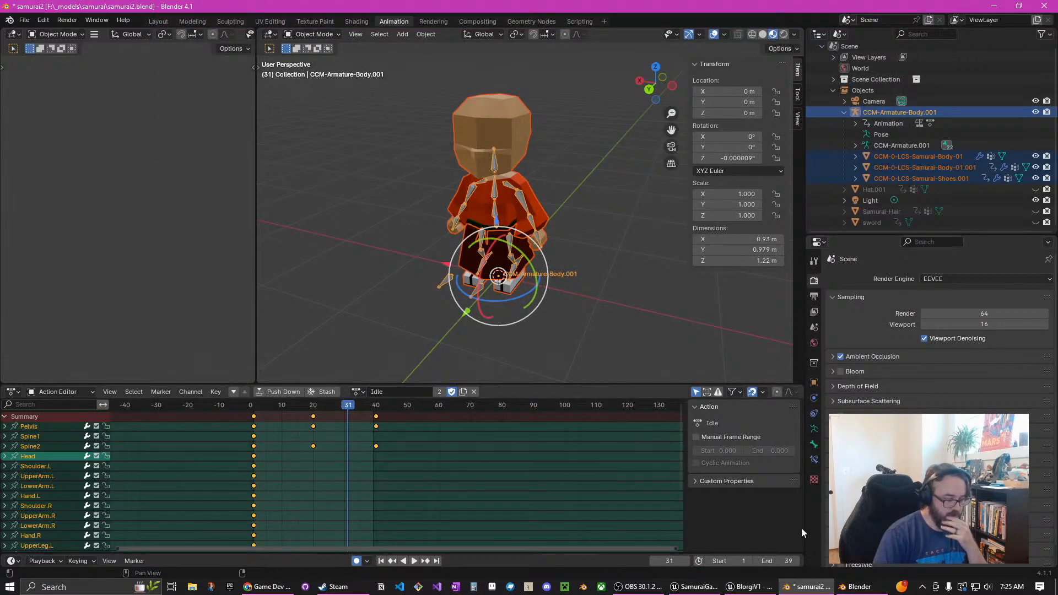
Switch to the SamuraiGame424 project in Unreal Editor, create an Animation folder inside Mesh/Samurai and open it
{"action": "left_click", "coordinate": [699, 591]}
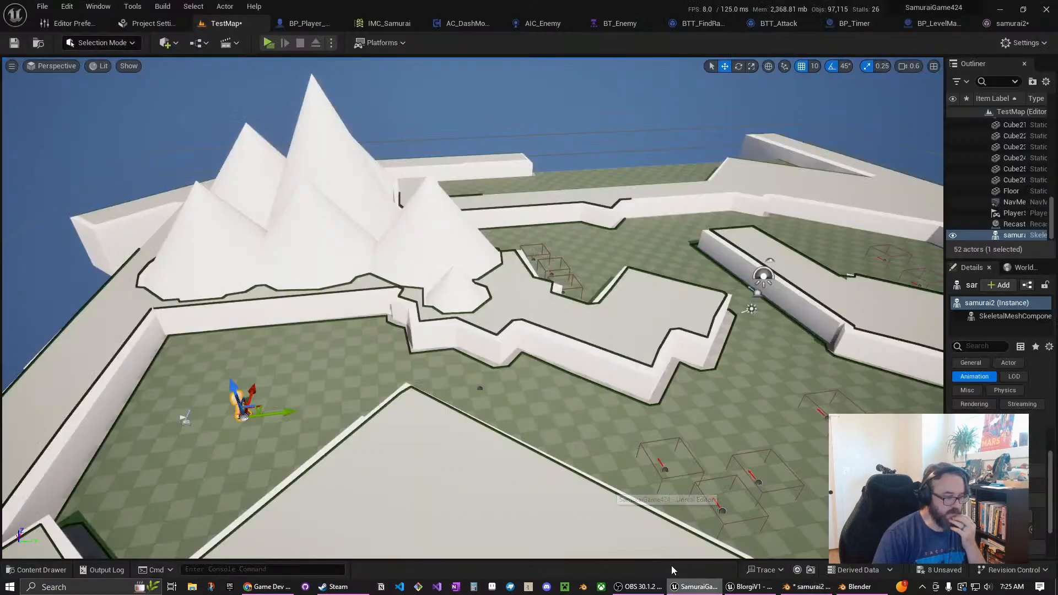
{"action": "left_click", "coordinate": [50, 569]}
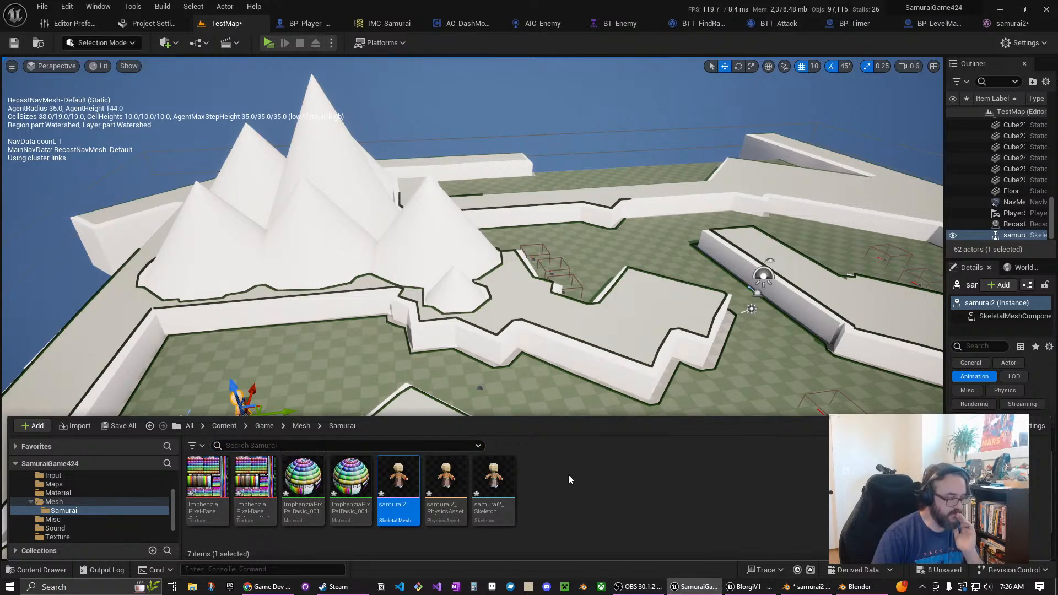
{"action": "right_click", "coordinate": [544, 488]}
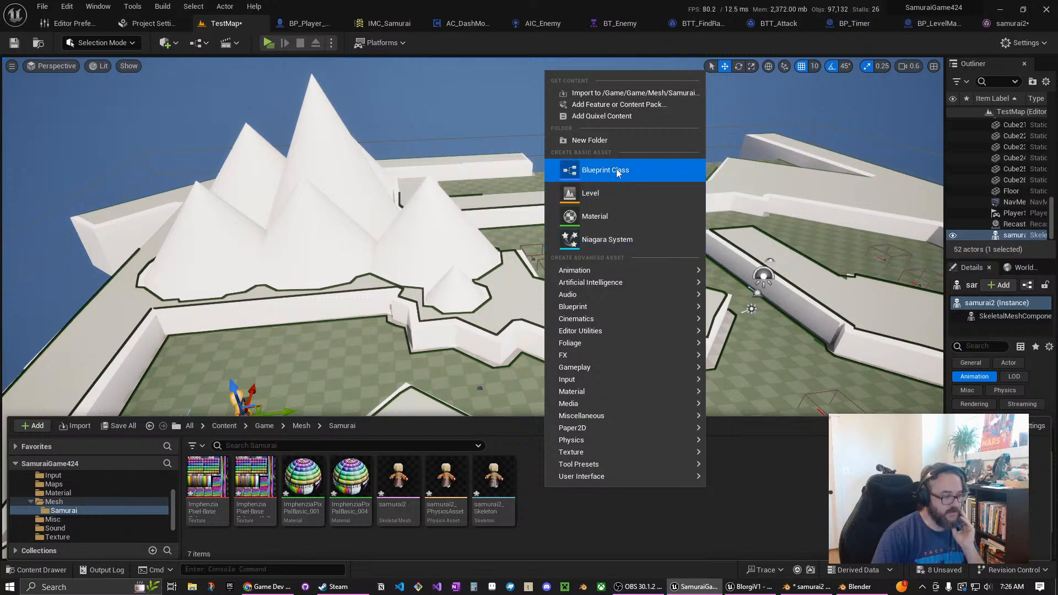
{"action": "left_click", "coordinate": [607, 141]}
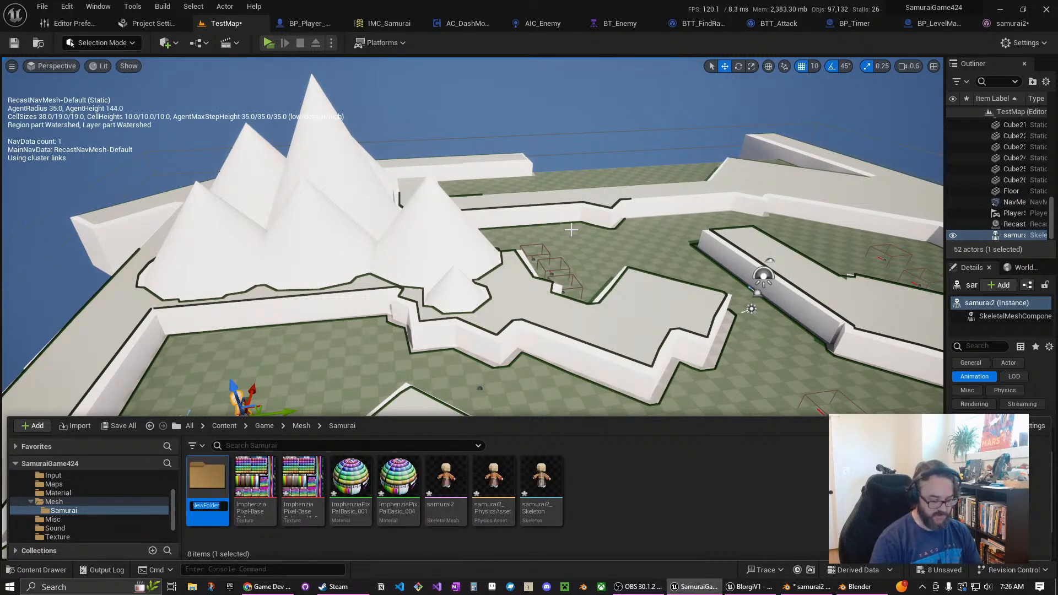
{"action": "type", "text": "Animation"}
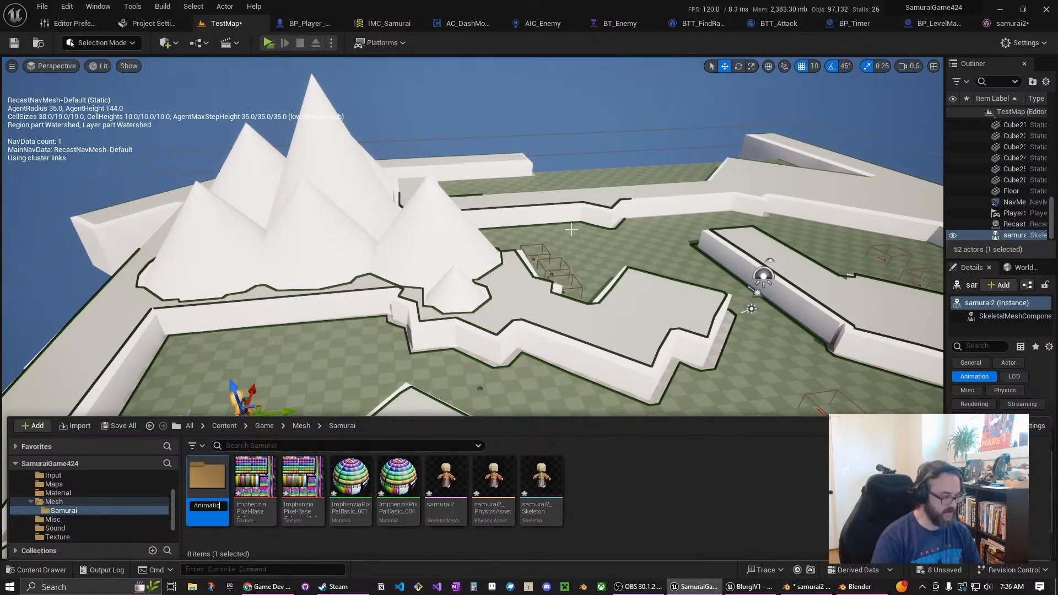
{"action": "key", "text": "Return"}
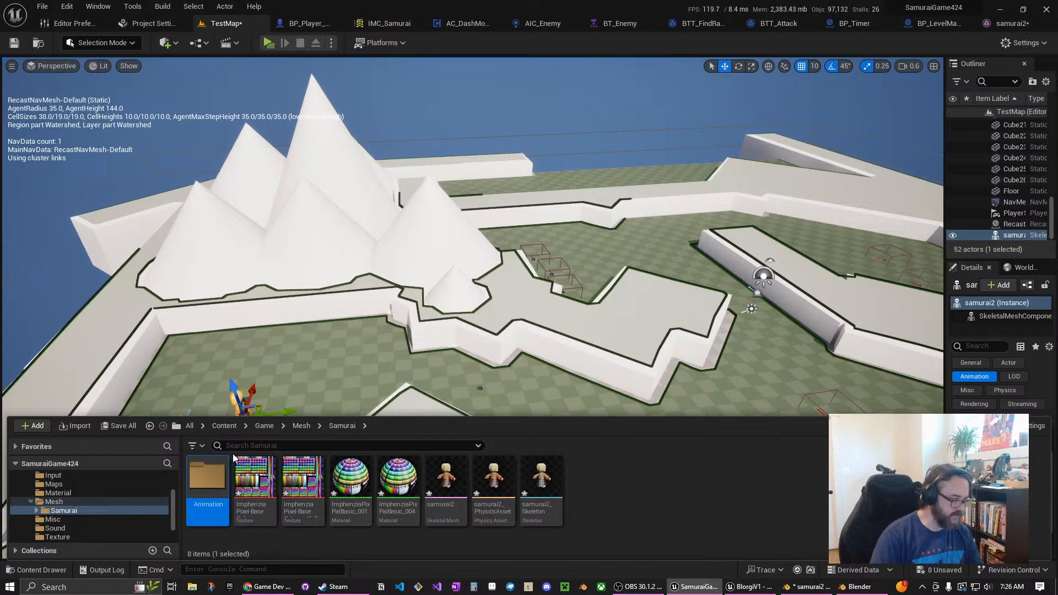
{"action": "double_click", "coordinate": [193, 492]}
Choose the idle FBX file from the newSamurai folder for import into the Animation folder
{"action": "left_click", "coordinate": [38, 427]}
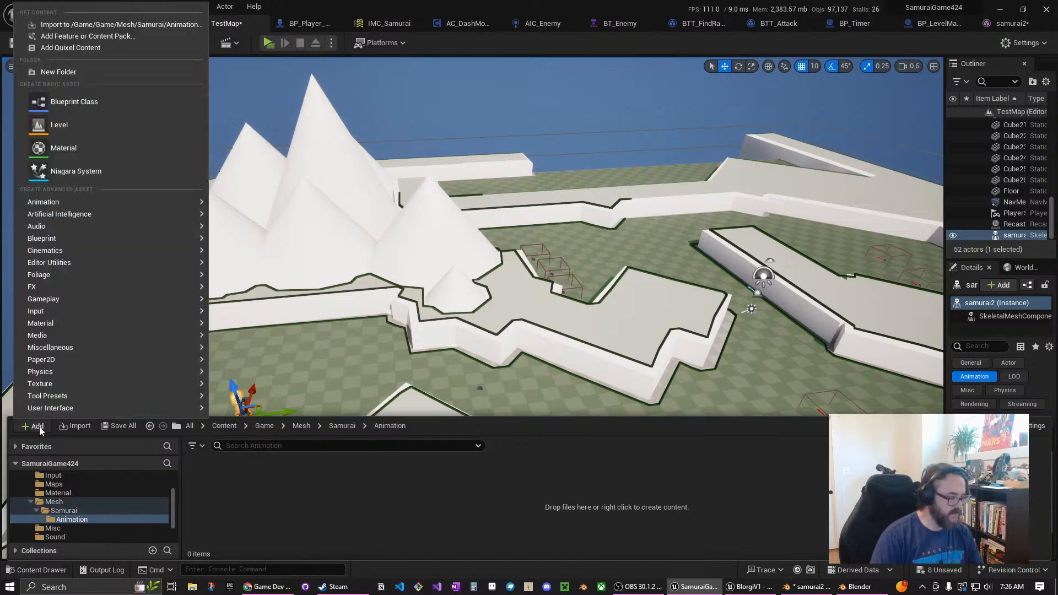
{"action": "mouse_move", "coordinate": [144, 254]}
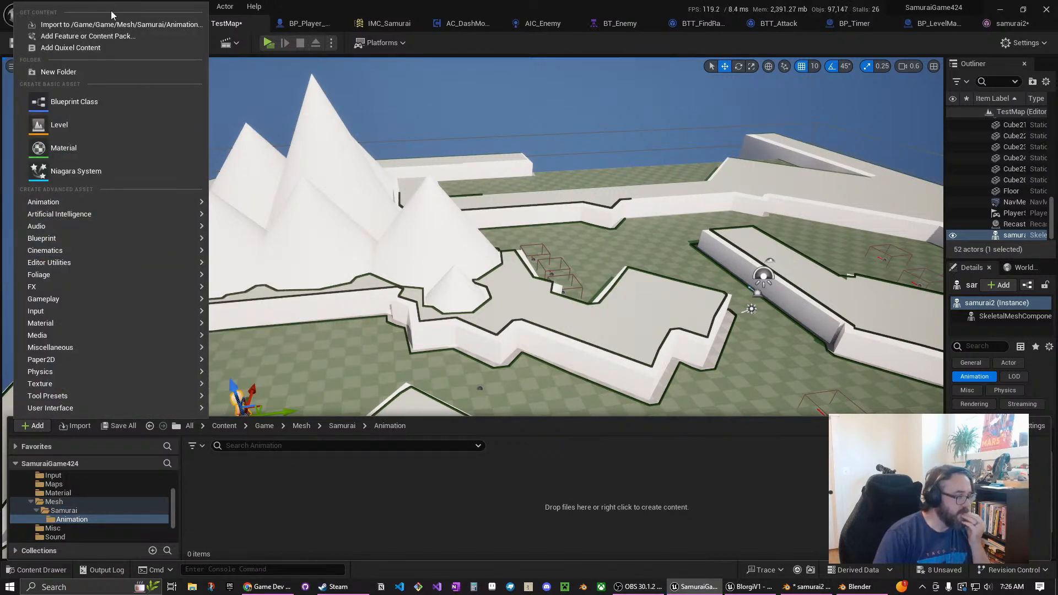
{"action": "left_click", "coordinate": [110, 25]}
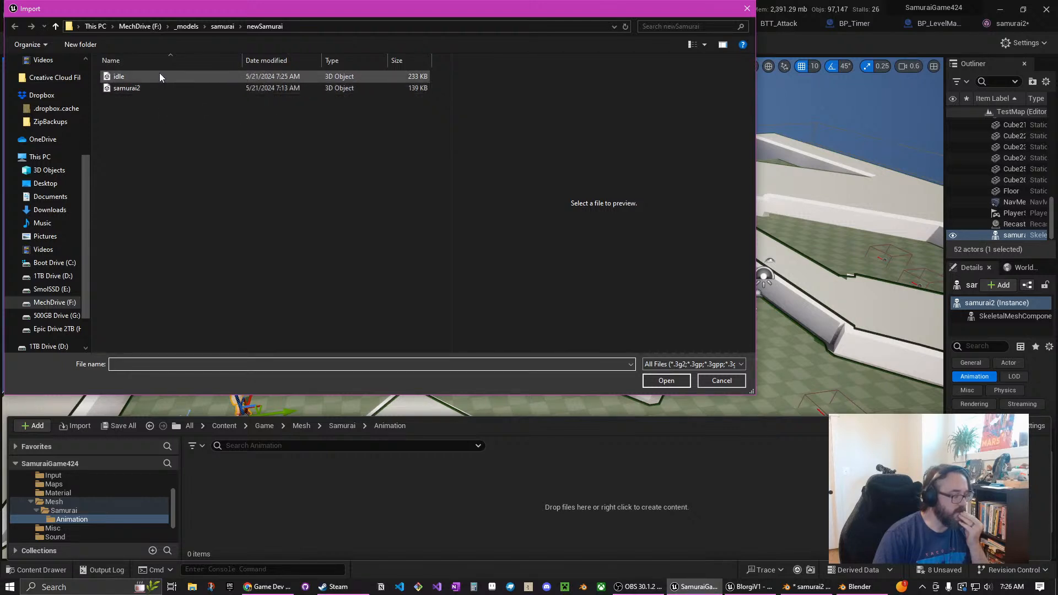
{"action": "left_click", "coordinate": [161, 76]}
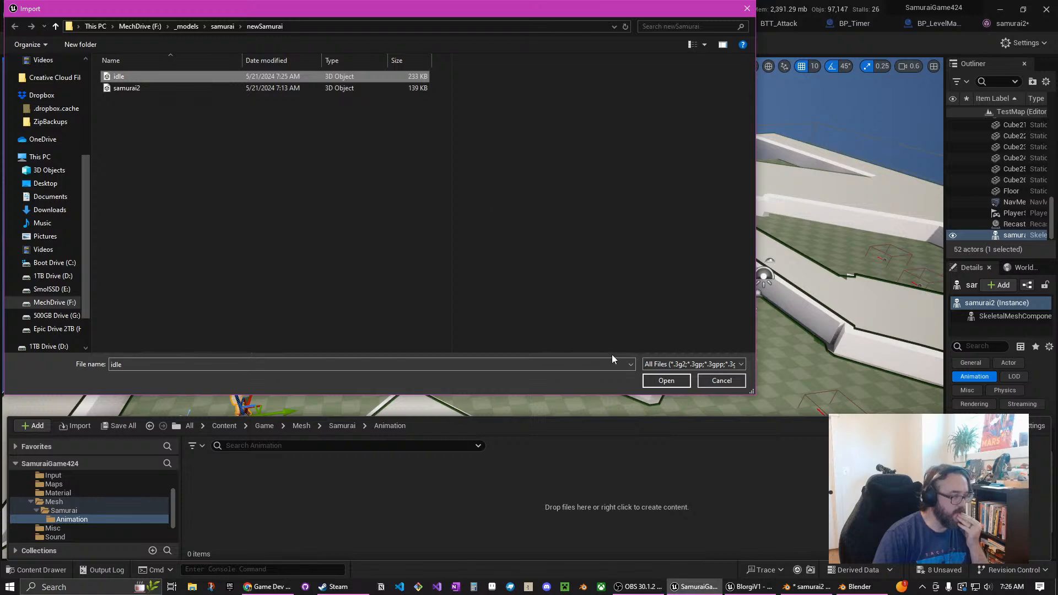
{"action": "left_click", "coordinate": [674, 381]}
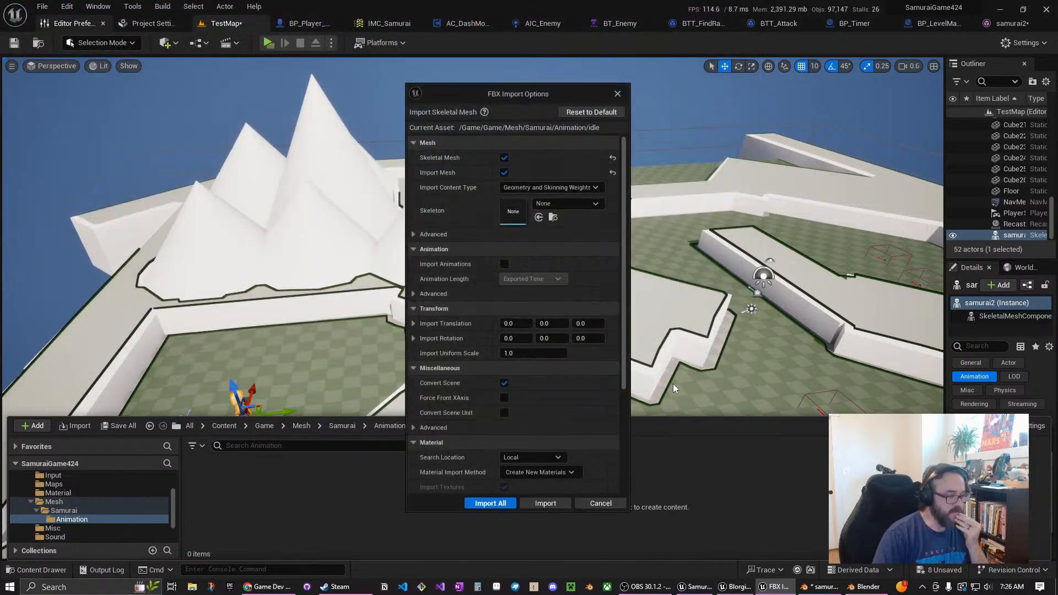
{"action": "left_click", "coordinate": [503, 158]}
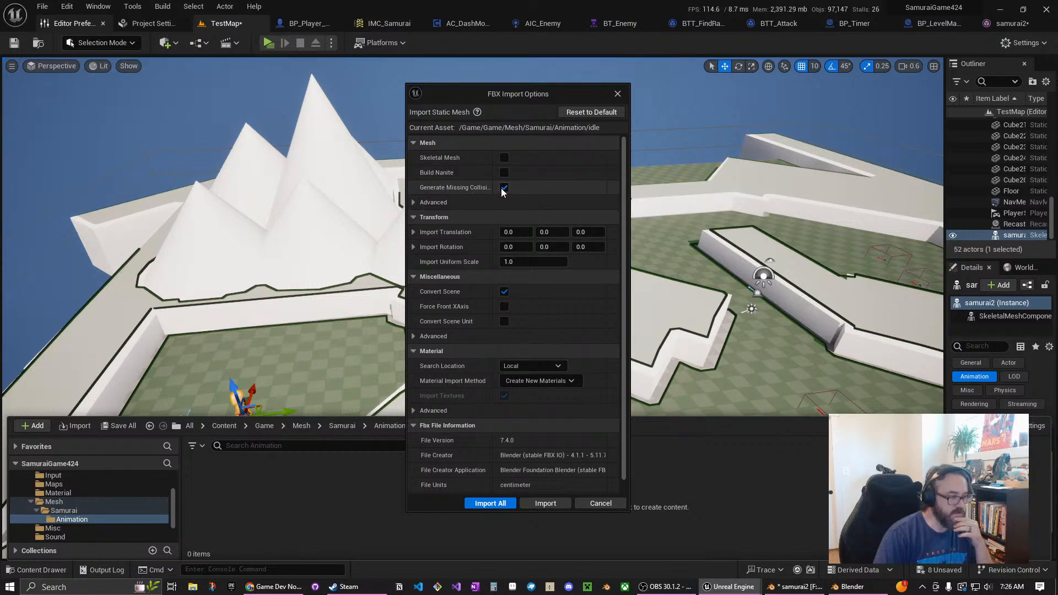
{"action": "left_click", "coordinate": [504, 188]}
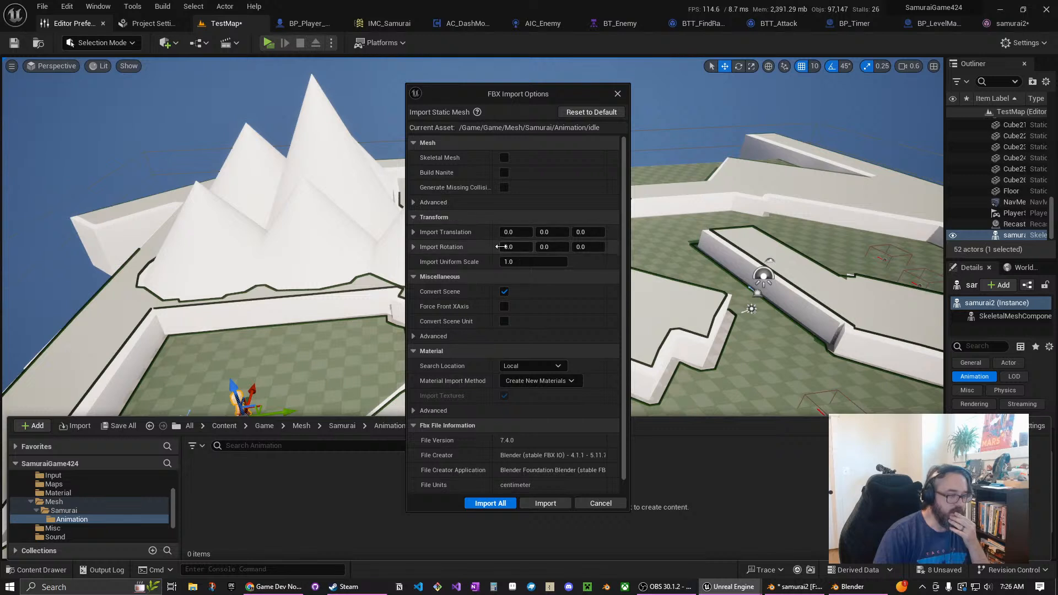
{"action": "left_click", "coordinate": [409, 203]}
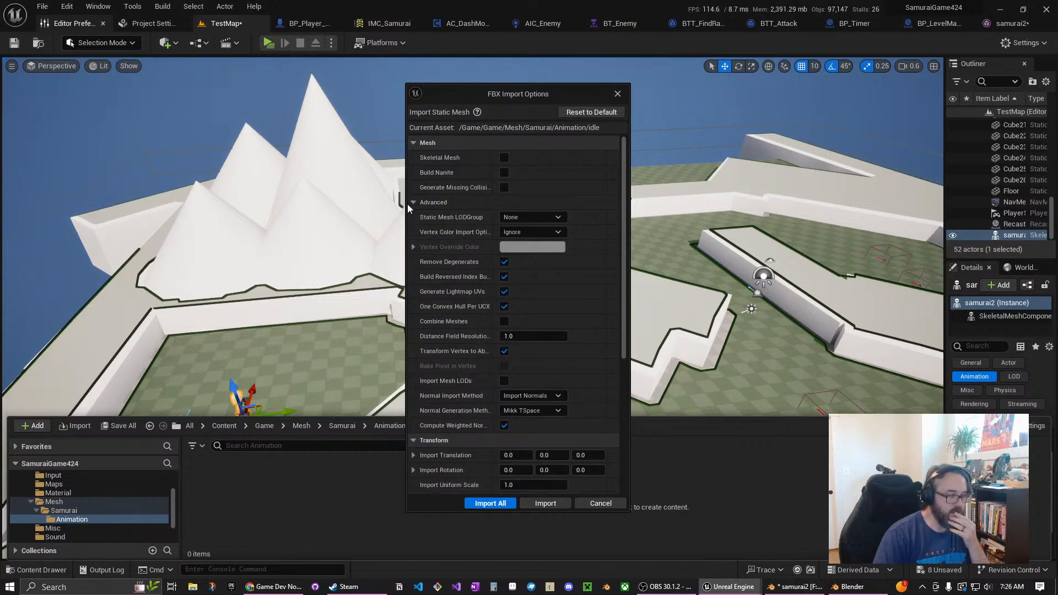
{"action": "left_click", "coordinate": [408, 202]}
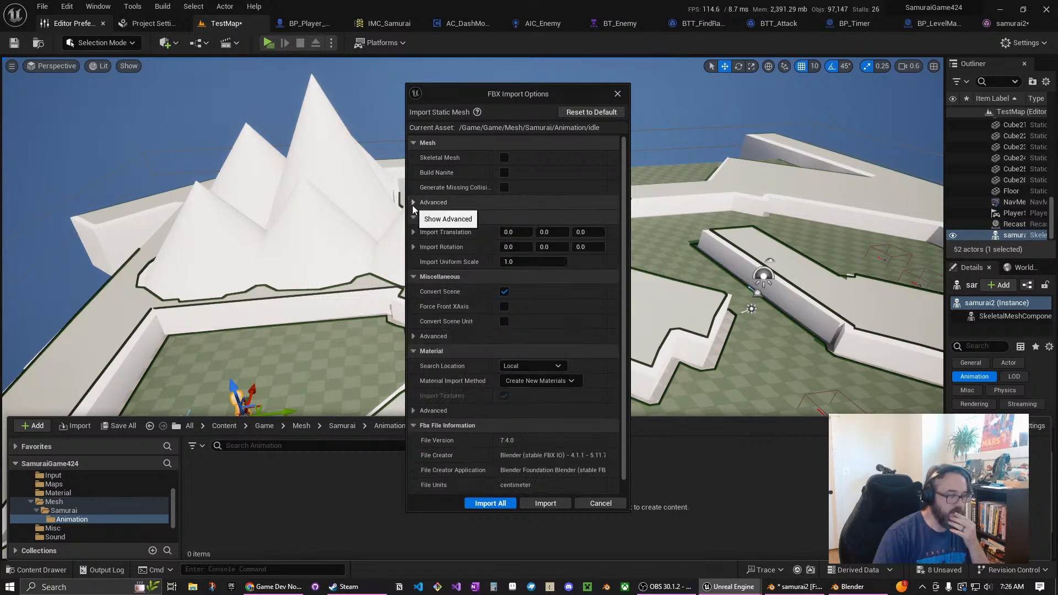
{"action": "left_click", "coordinate": [506, 157]}
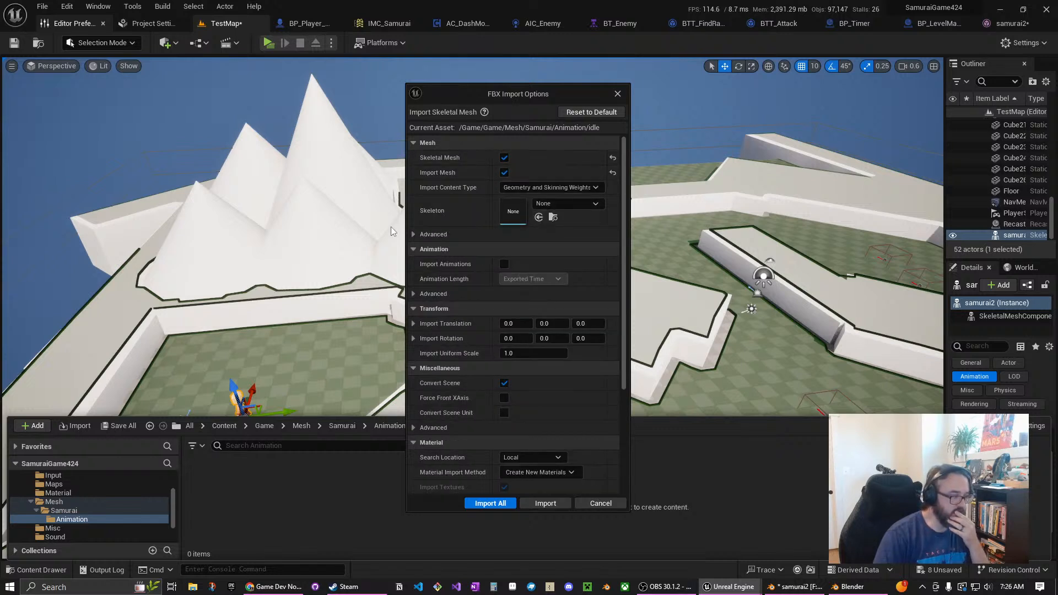
Import the idle file as animation only, with Import Mesh disabled and samurai2_Skeleton as its skeleton
{"action": "left_click", "coordinate": [505, 172]}
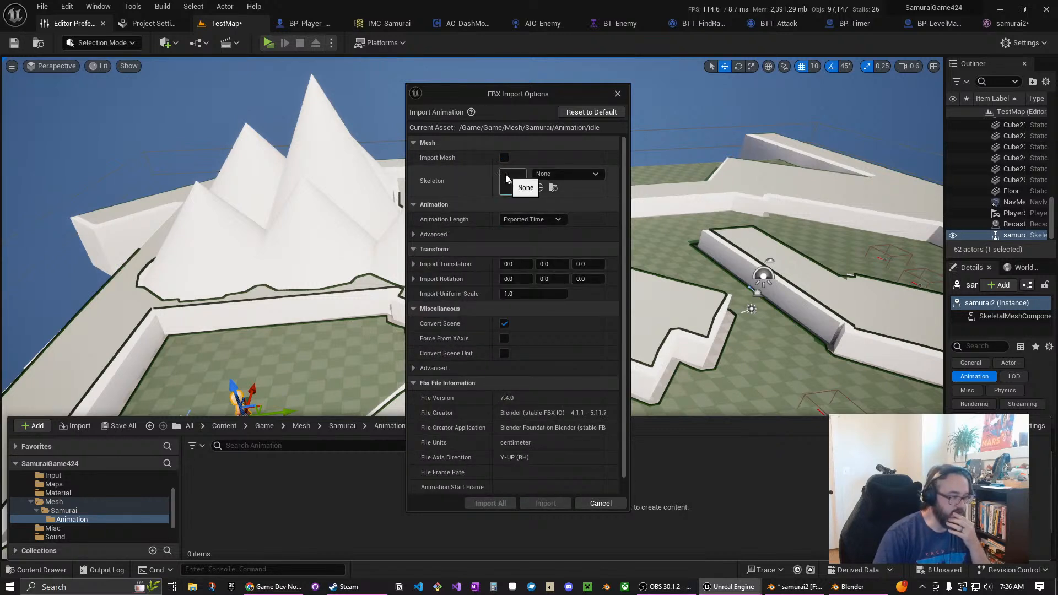
{"action": "left_click", "coordinate": [552, 175]}
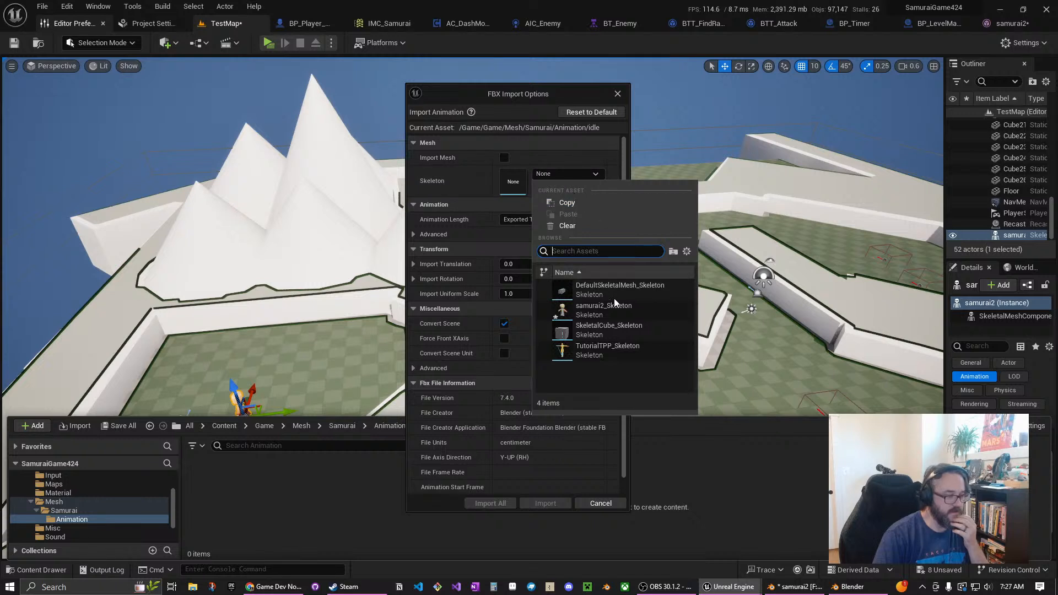
{"action": "left_click", "coordinate": [606, 310]}
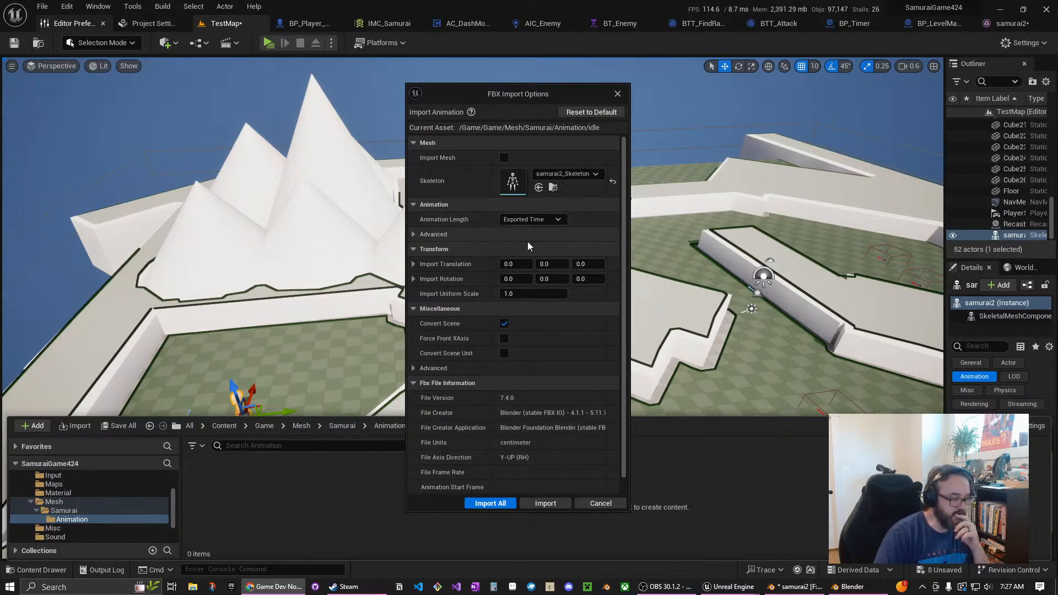
{"action": "scroll", "coordinate": [566, 359], "scroll_direction": "down", "scroll_amount": 1}
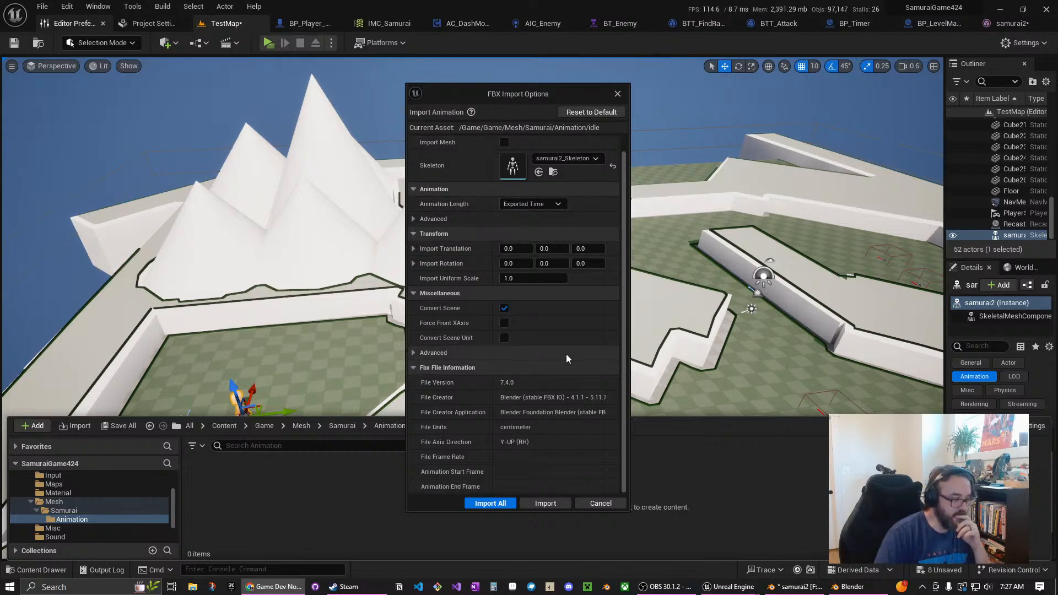
{"action": "left_click", "coordinate": [549, 503]}
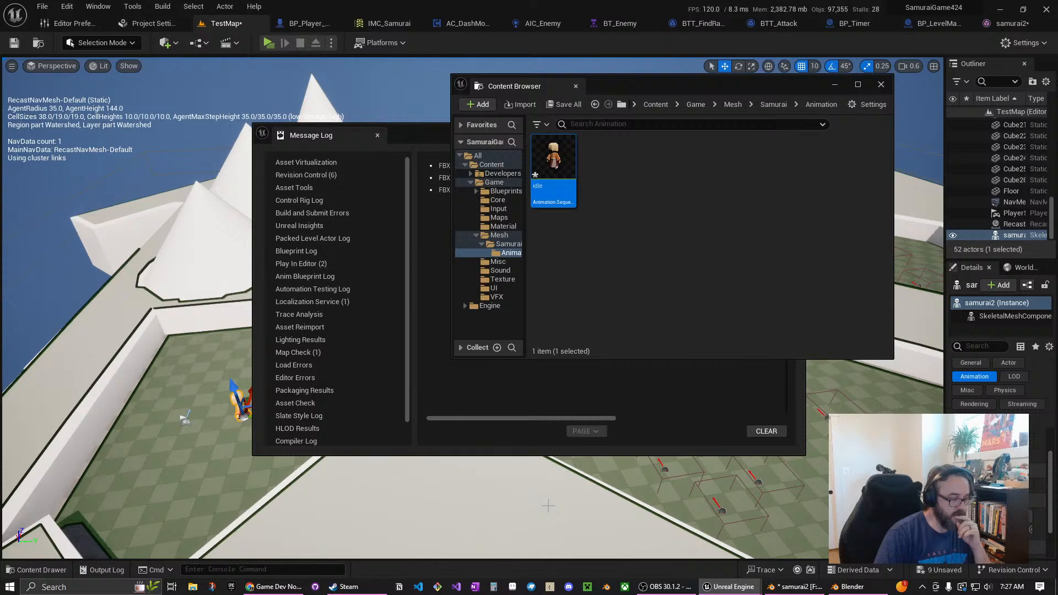
Dismiss the Content Browser and Message Log windows and open the idle animation sequence to preview it
{"action": "left_click", "coordinate": [881, 86]}
{"action": "left_click", "coordinate": [794, 136]}
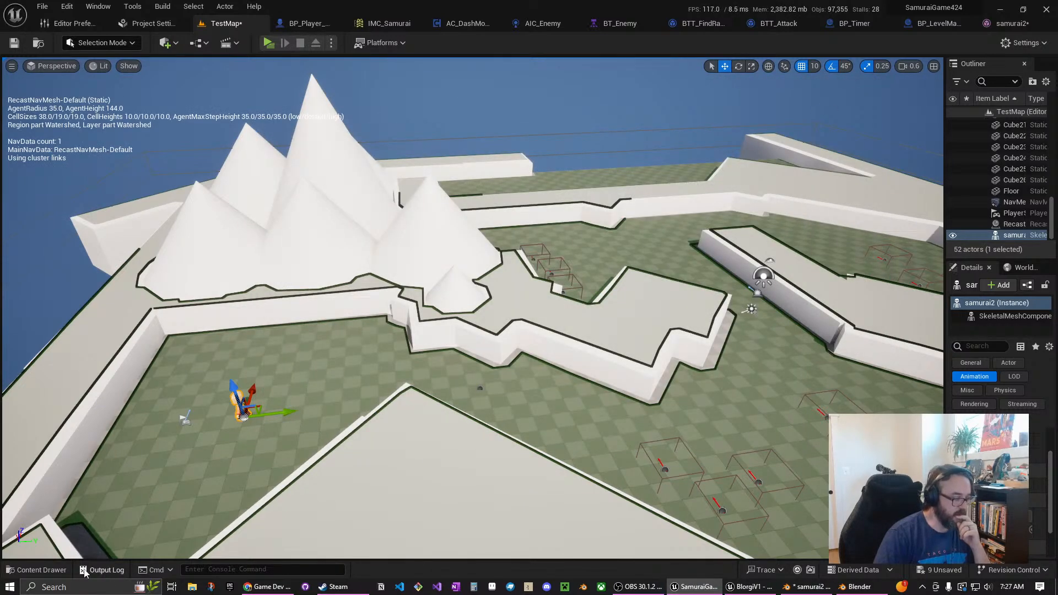
{"action": "left_click", "coordinate": [39, 570]}
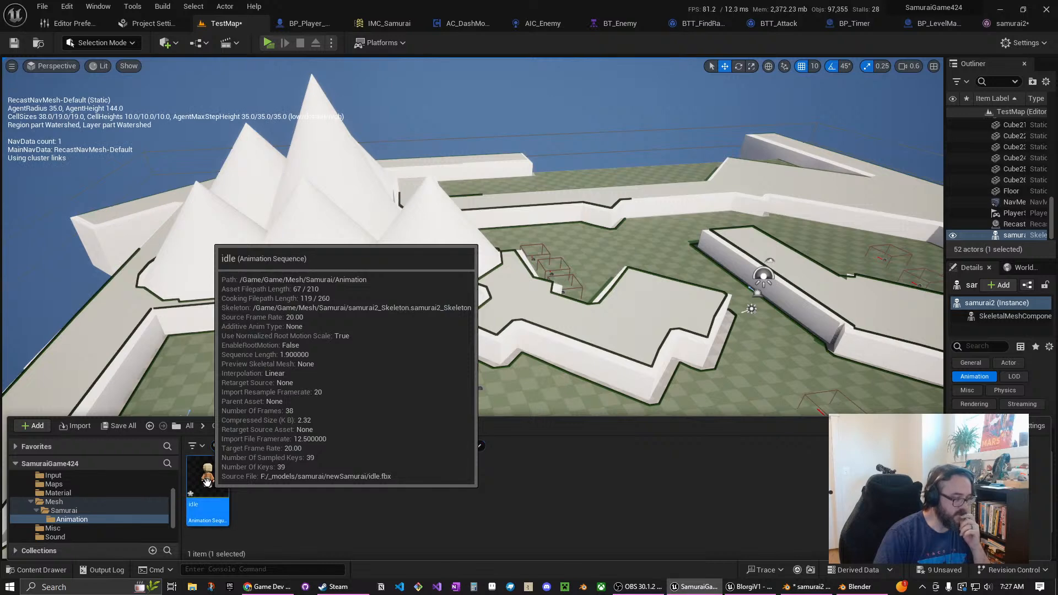
{"action": "double_click", "coordinate": [208, 482]}
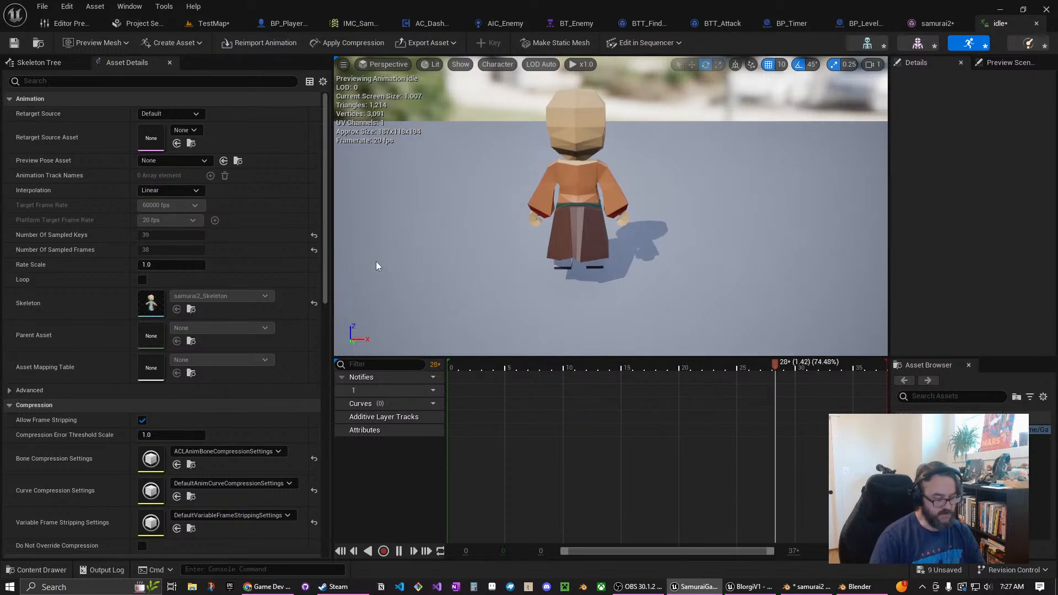
Check the idle animation preview from several angles, then save and close the idle sequence and the samurai2 skeletal mesh
{"action": "middle_click_drag", "start_coordinate": [464, 204], "coordinate": [441, 179]}
{"action": "right_click_drag", "start_coordinate": [483, 214], "coordinate": [441, 218]}
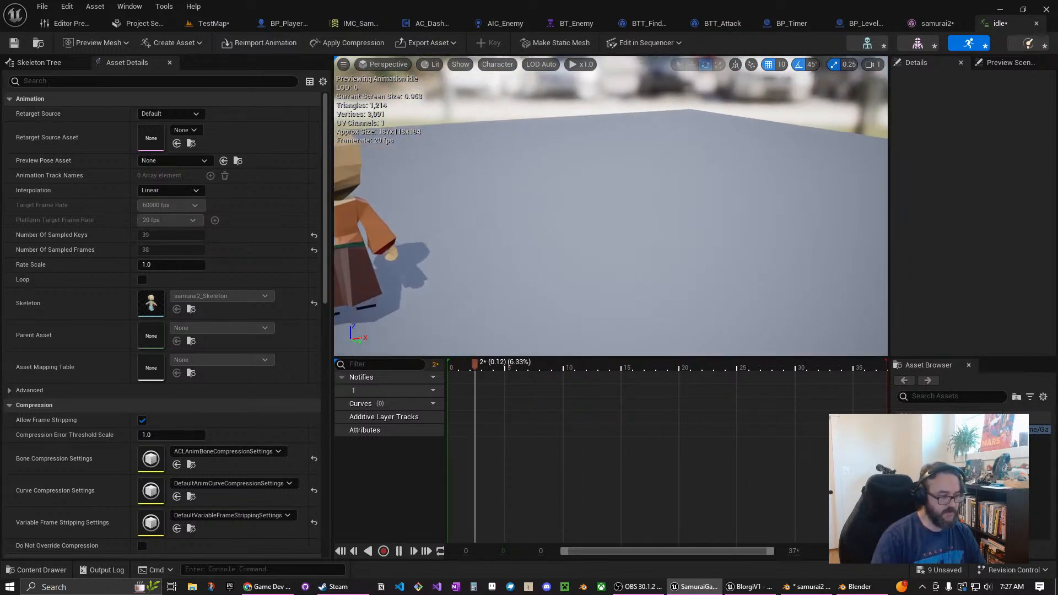
{"action": "left_click_drag", "start_coordinate": [482, 223], "coordinate": [562, 237], "text": "alt"}
{"action": "right_click_drag", "start_coordinate": [561, 225], "coordinate": [664, 206]}
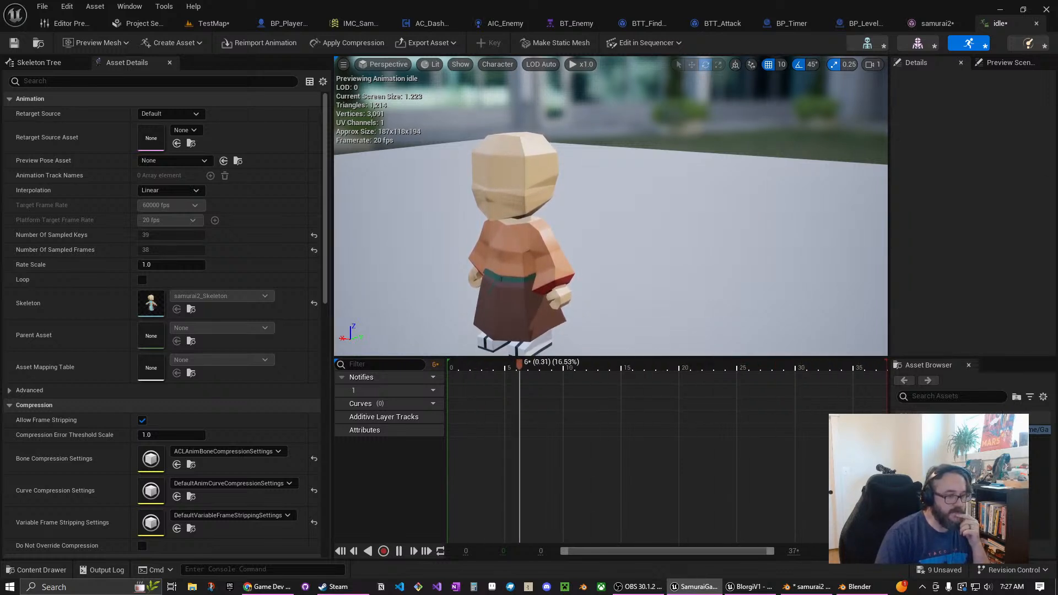
{"action": "left_click", "coordinate": [15, 43]}
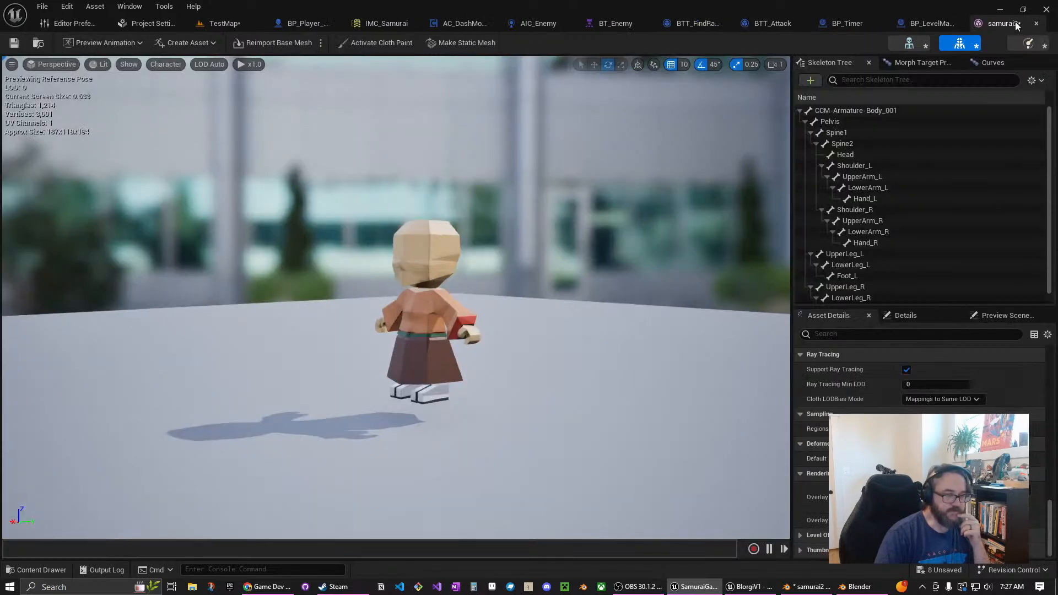
{"action": "left_click", "coordinate": [1037, 23]}
{"action": "left_click", "coordinate": [15, 43]}
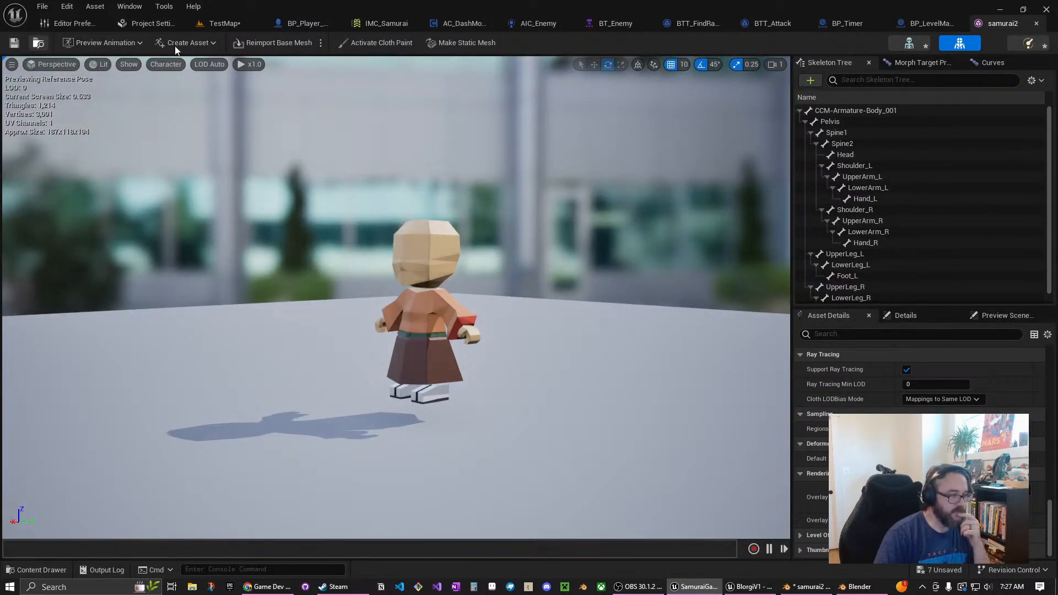
{"action": "left_click", "coordinate": [1037, 23]}
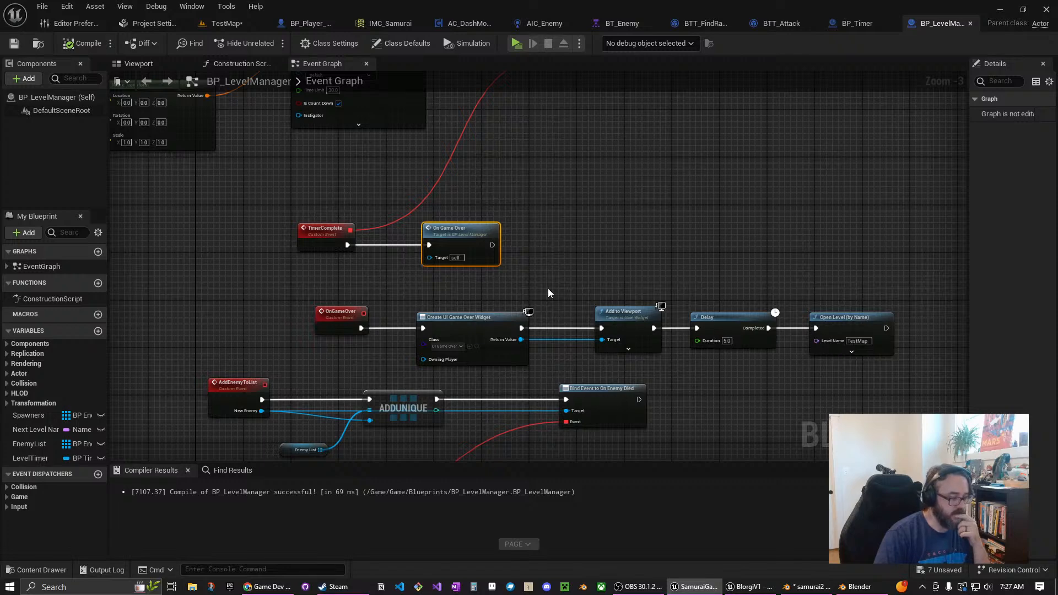
Rename the ImphenziaPixPalBasic_001 material in the Samurai folder as MA_ImPixelBase
{"action": "left_click", "coordinate": [40, 571]}
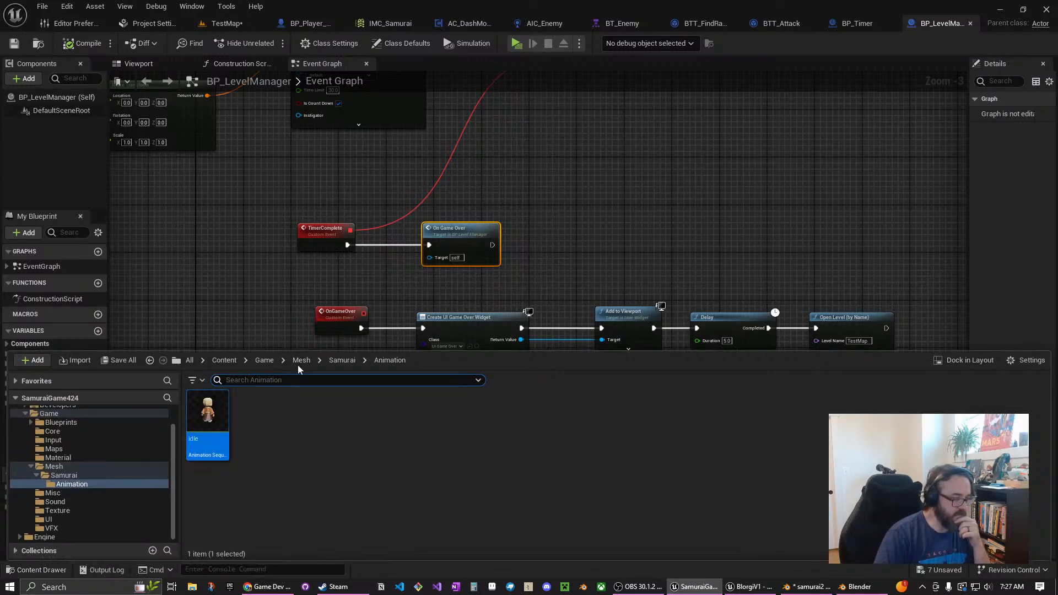
{"action": "left_click", "coordinate": [342, 362]}
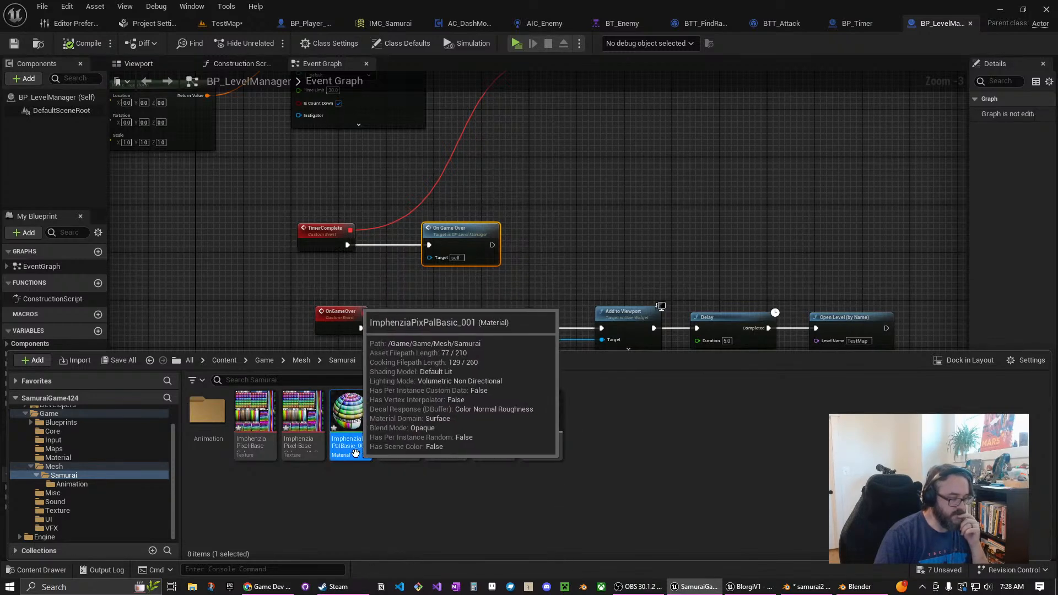
{"action": "left_click", "coordinate": [354, 432]}
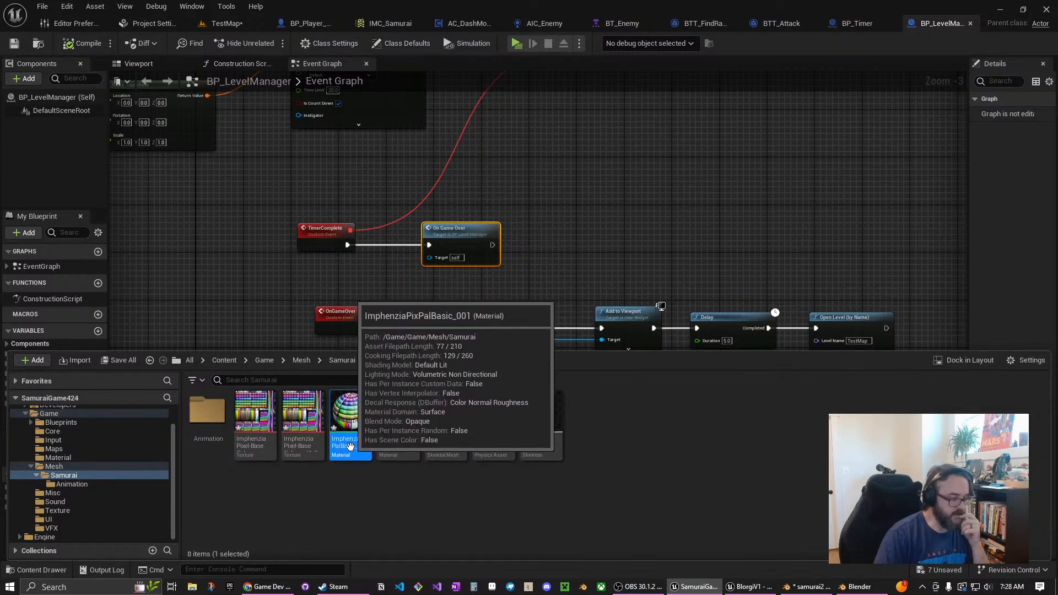
{"action": "left_click", "coordinate": [350, 443]}
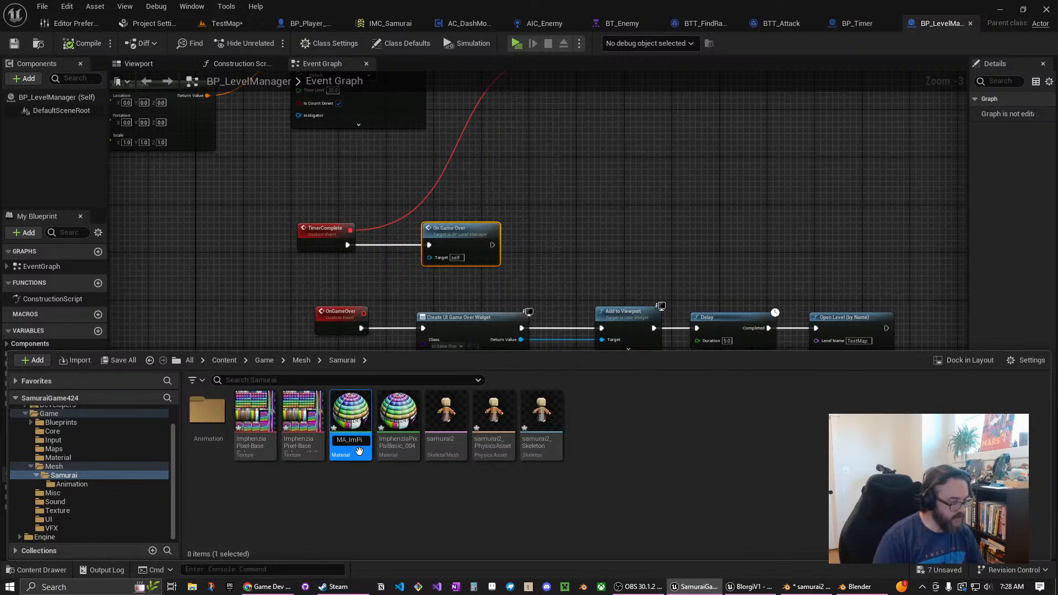
{"action": "type", "text": "xelBase"}
{"action": "key", "text": "Return"}
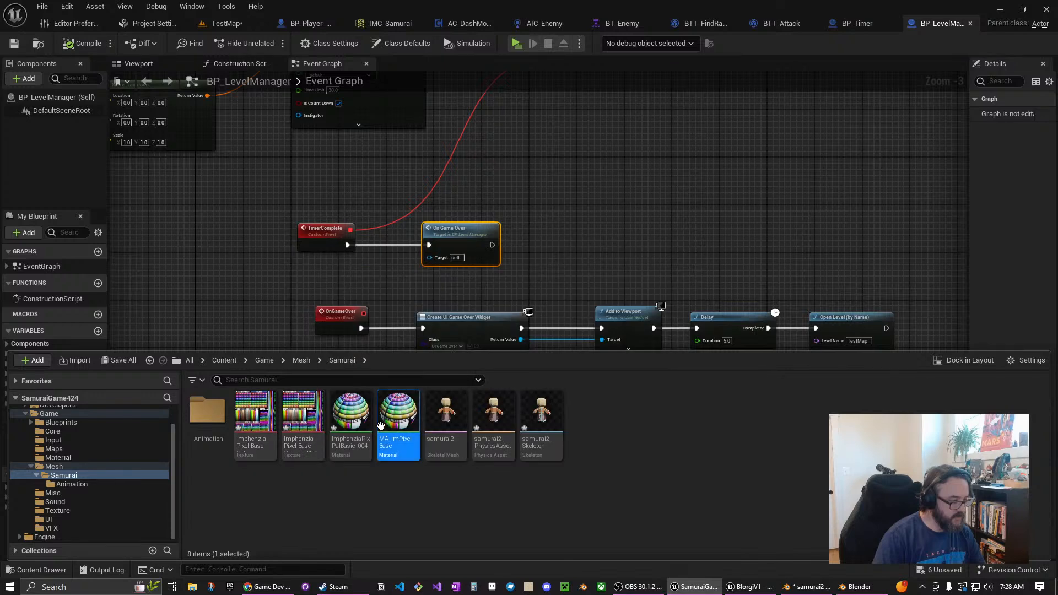
Open MA_ImPixelBase, move the Texture Sample node away from the result node, and promote the Metallic input to a parameter between them
{"action": "double_click", "coordinate": [394, 414]}
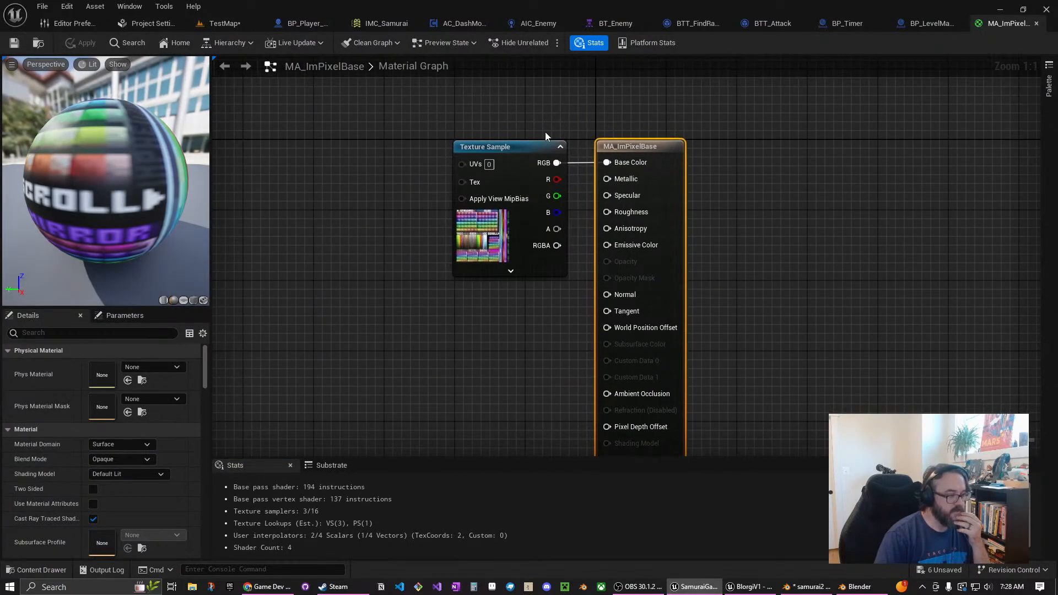
{"action": "left_click_drag", "start_coordinate": [536, 152], "coordinate": [370, 151]}
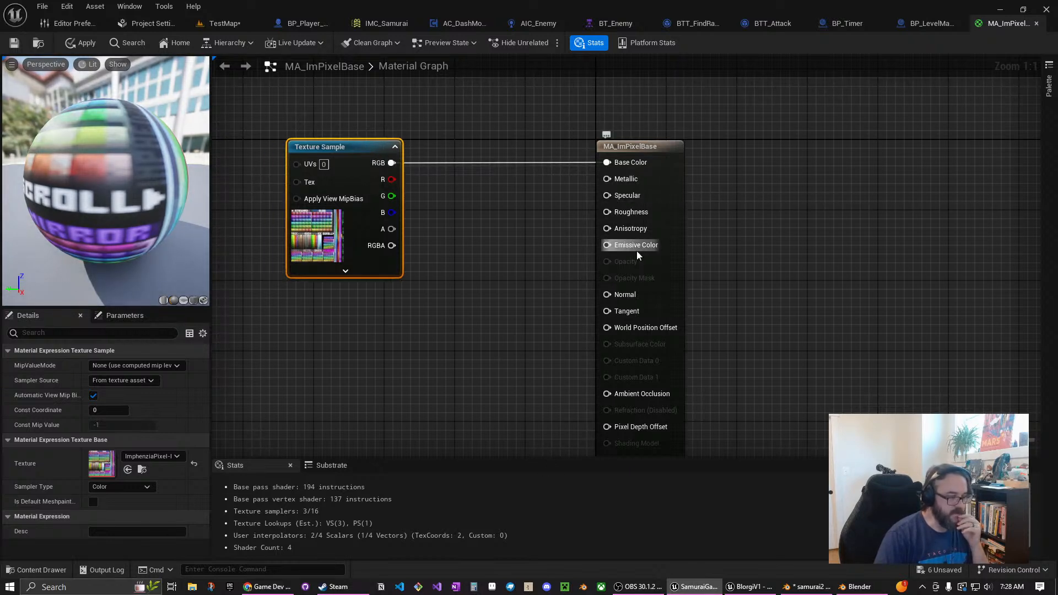
{"action": "right_click", "coordinate": [633, 182]}
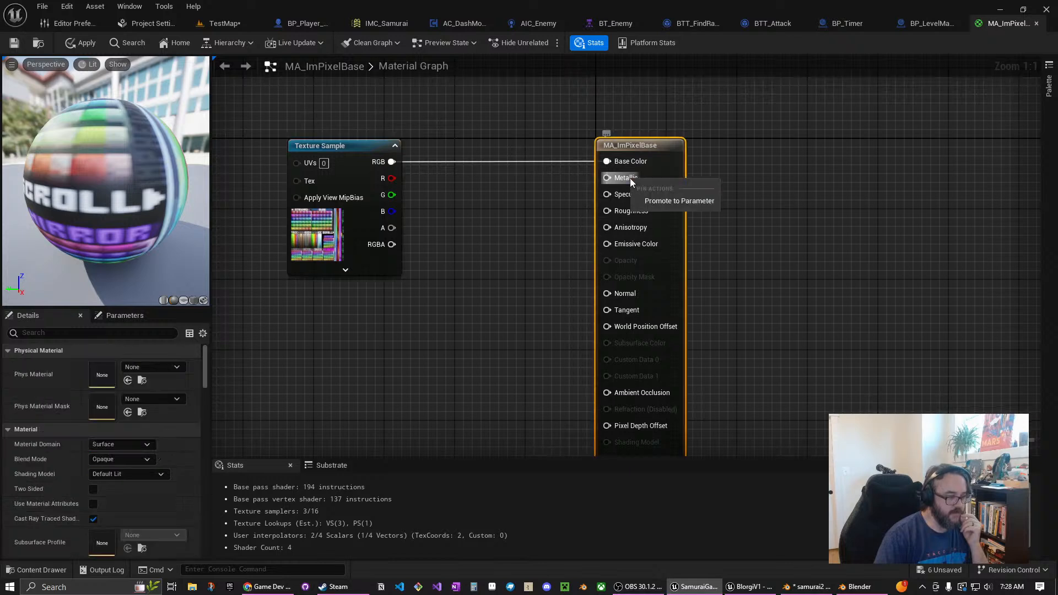
{"action": "left_click", "coordinate": [640, 200]}
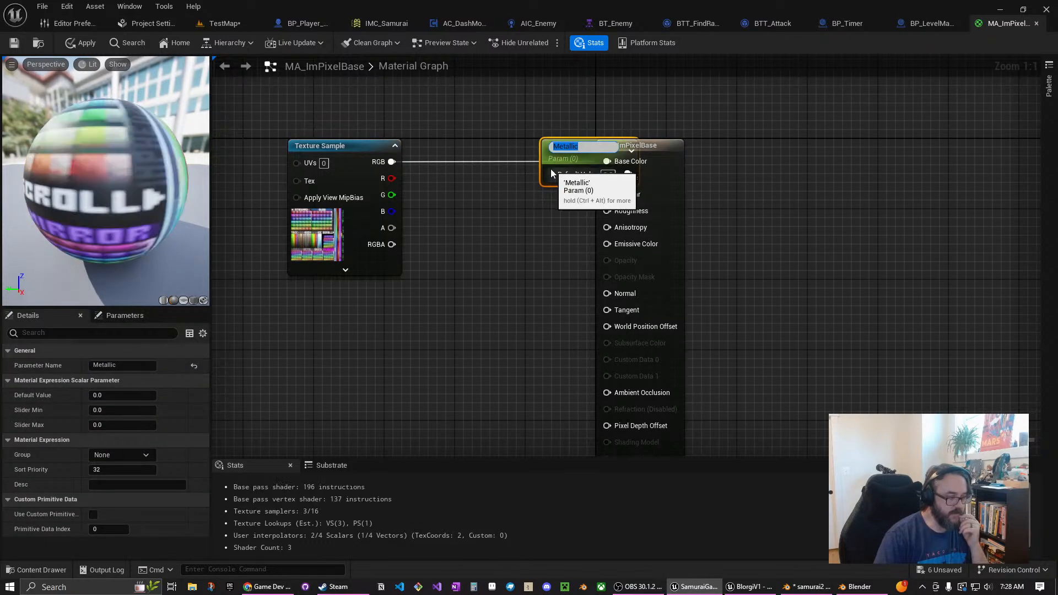
{"action": "left_click_drag", "start_coordinate": [551, 169], "coordinate": [447, 213]}
Promote the Specular and Roughness inputs to parameters, stack their nodes below Metallic, and move the result node farther away
{"action": "right_click", "coordinate": [627, 196]}
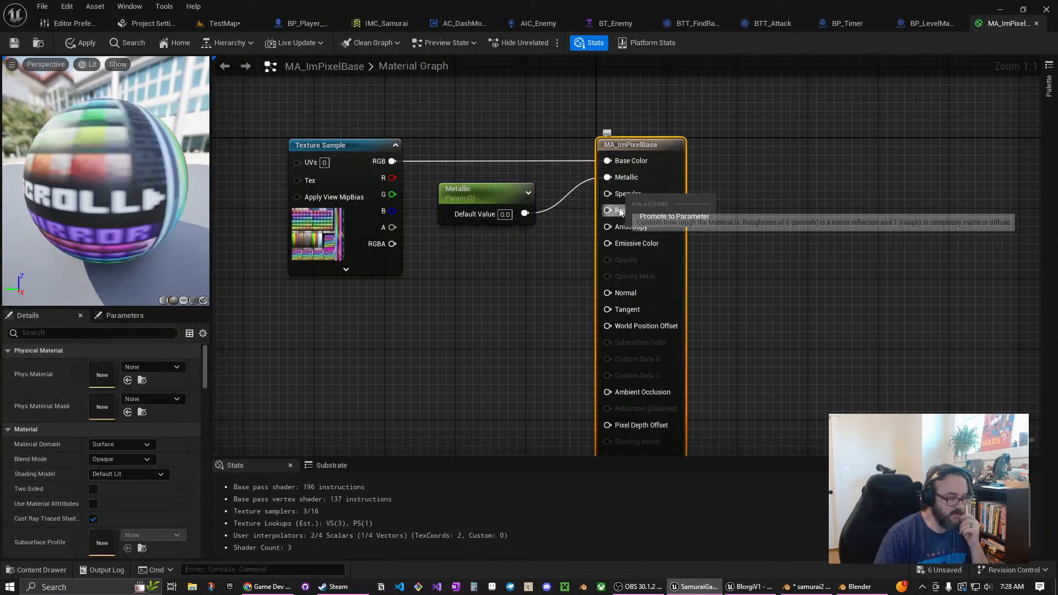
{"action": "left_click", "coordinate": [648, 212]}
{"action": "left_click_drag", "start_coordinate": [548, 160], "coordinate": [447, 256]}
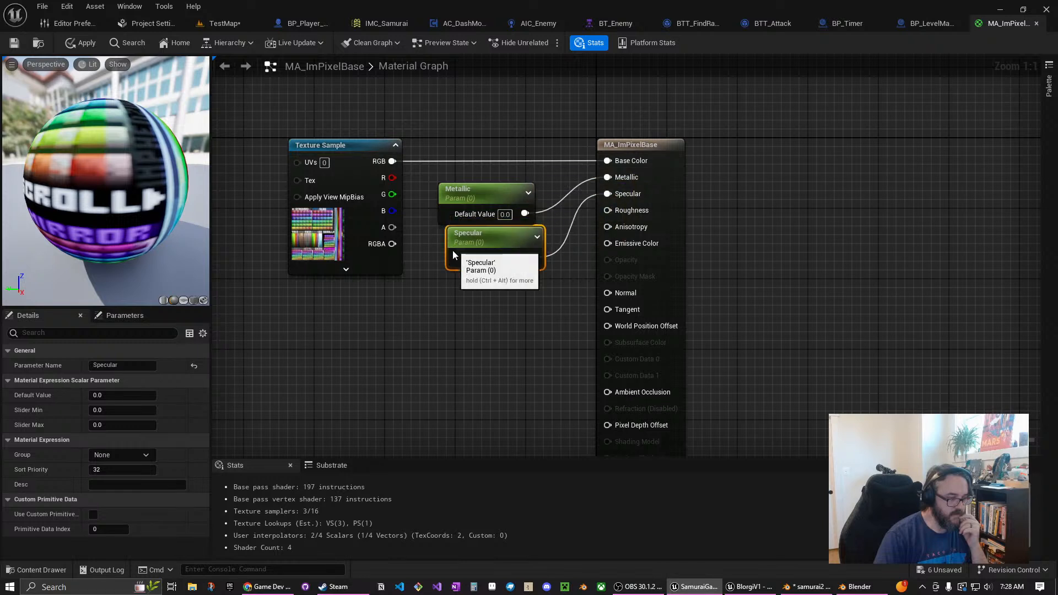
{"action": "right_click", "coordinate": [612, 215]}
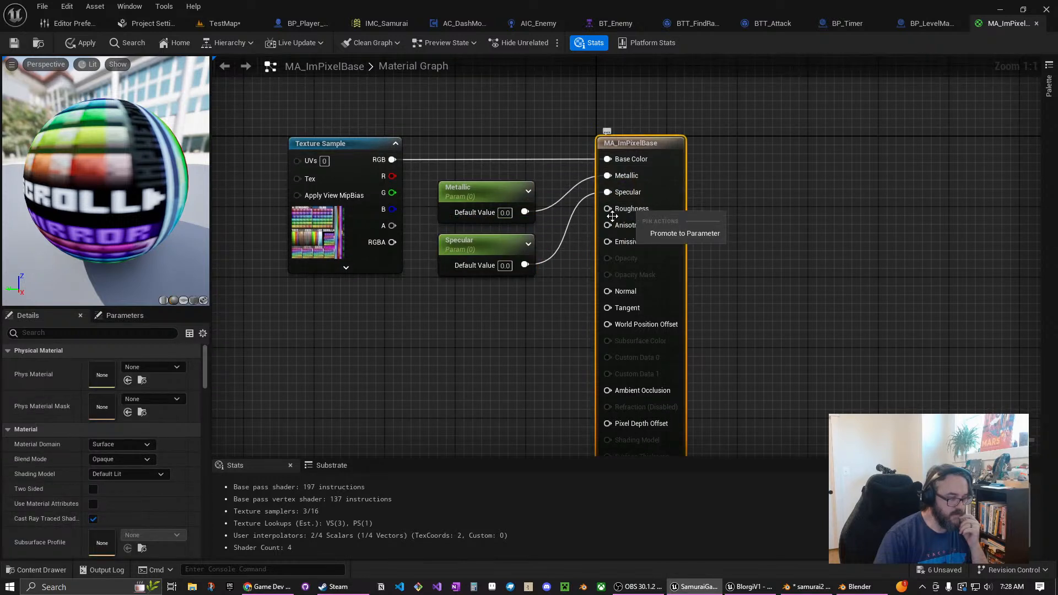
{"action": "left_click", "coordinate": [655, 234]}
{"action": "left_click_drag", "start_coordinate": [546, 163], "coordinate": [448, 317]}
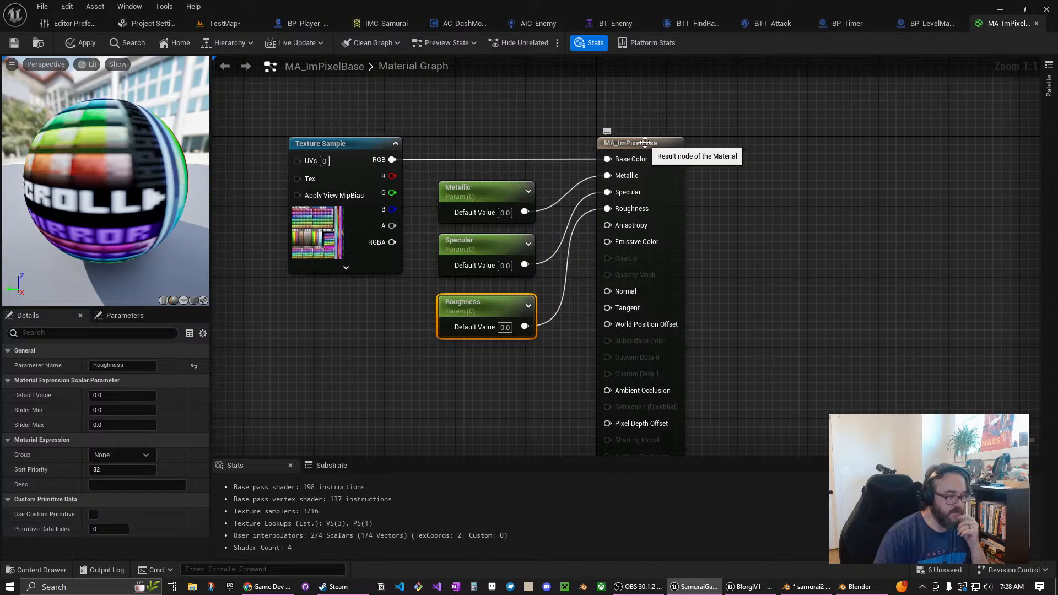
{"action": "left_click_drag", "start_coordinate": [648, 144], "coordinate": [710, 144]}
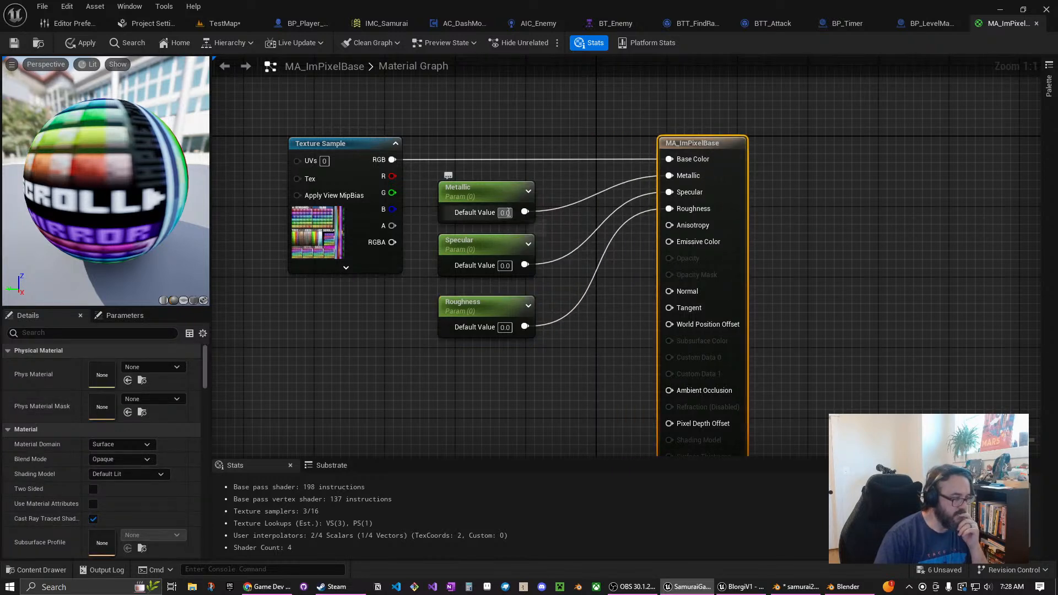
Set the Roughness parameter's default value to 1, and apply and save the material
{"action": "left_click", "coordinate": [505, 328]}
{"action": "type", "text": "1"}
{"action": "left_click", "coordinate": [512, 362]}
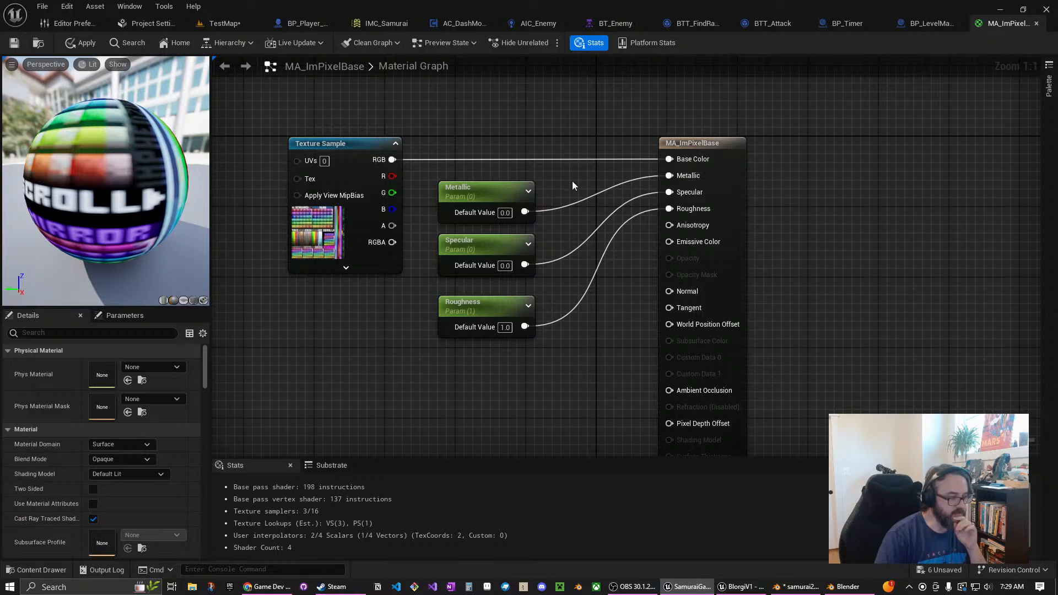
{"action": "left_click", "coordinate": [74, 44]}
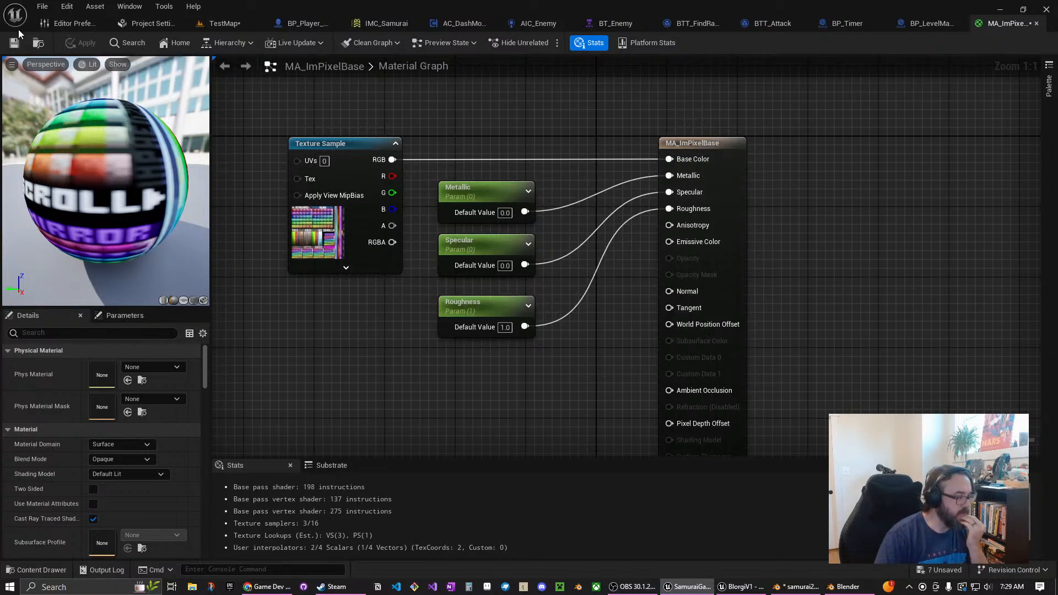
{"action": "left_click", "coordinate": [14, 42]}
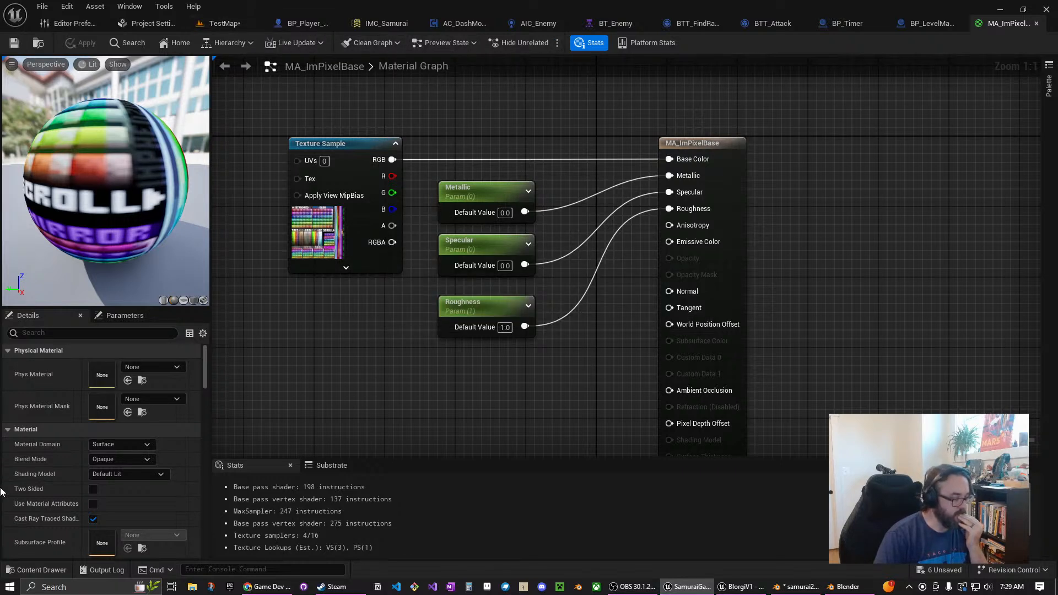
Expand the Texture Sample node and examine which texture it uses
{"action": "left_click", "coordinate": [23, 570]}
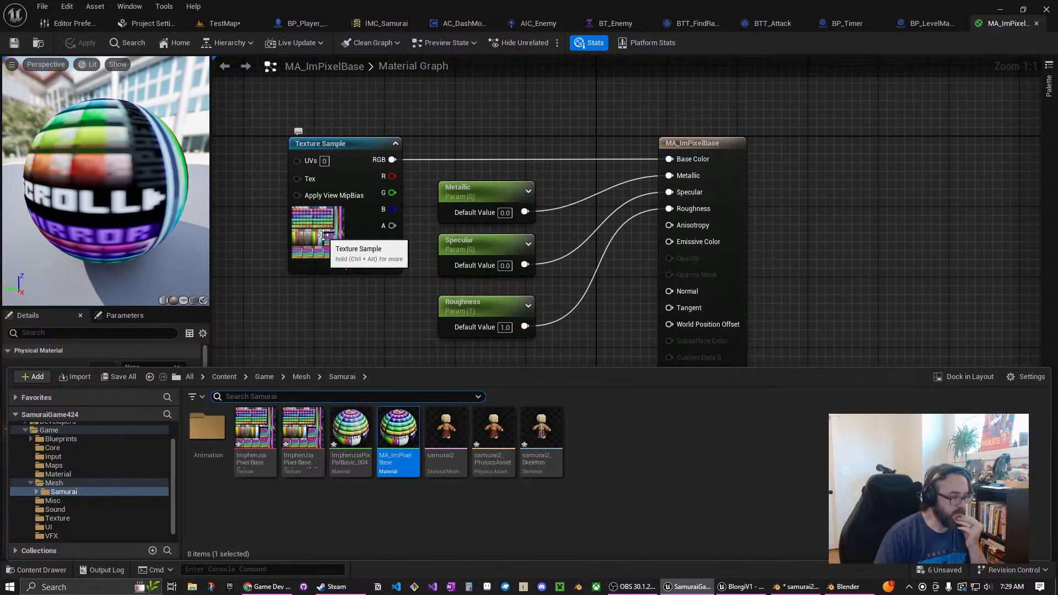
{"action": "left_click", "coordinate": [340, 267]}
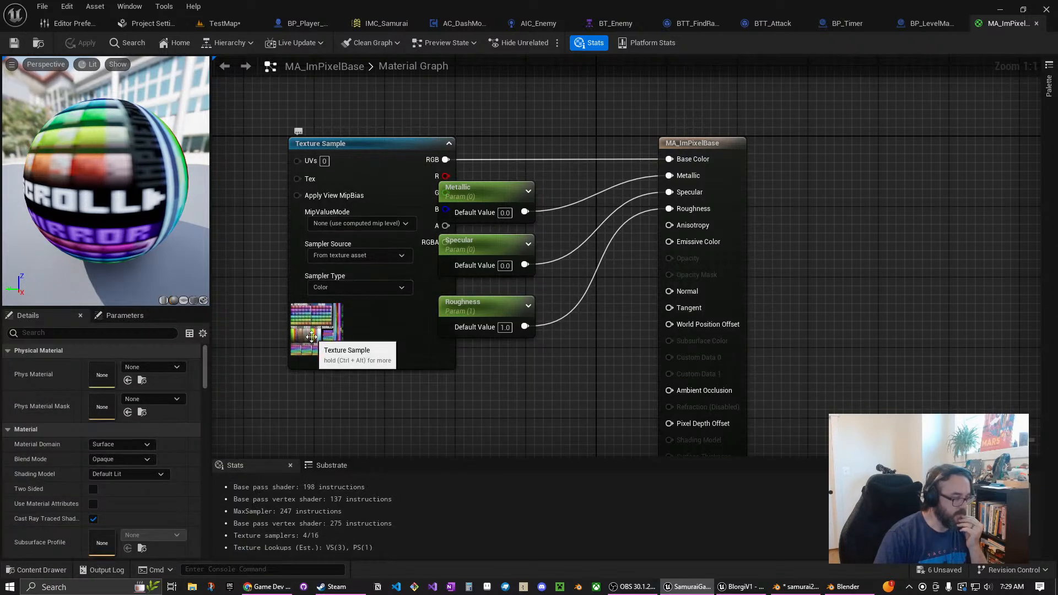
{"action": "left_click", "coordinate": [311, 337]}
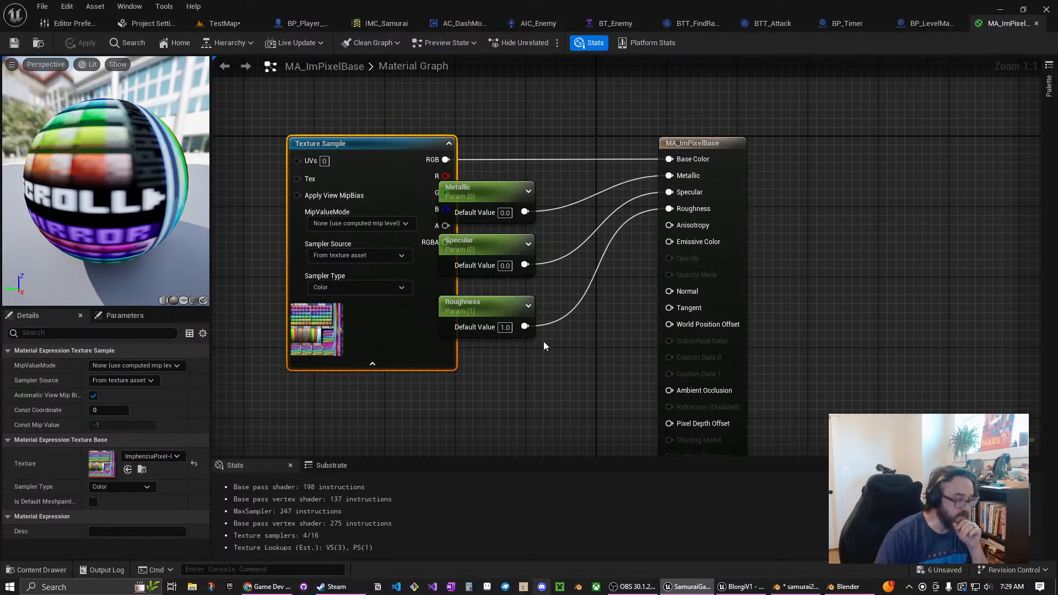
Switch to TestMap and apply the Paper2D texture settings to the ImphenziaPixel-BaseColor texture in the Samurai folder
{"action": "left_click", "coordinate": [226, 23]}
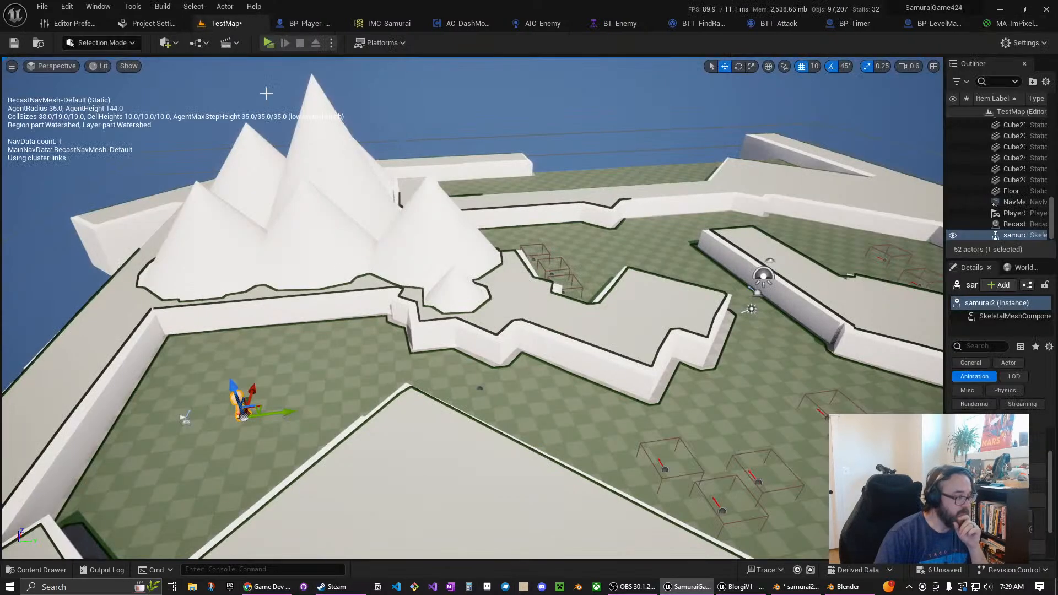
{"action": "left_click", "coordinate": [35, 570]}
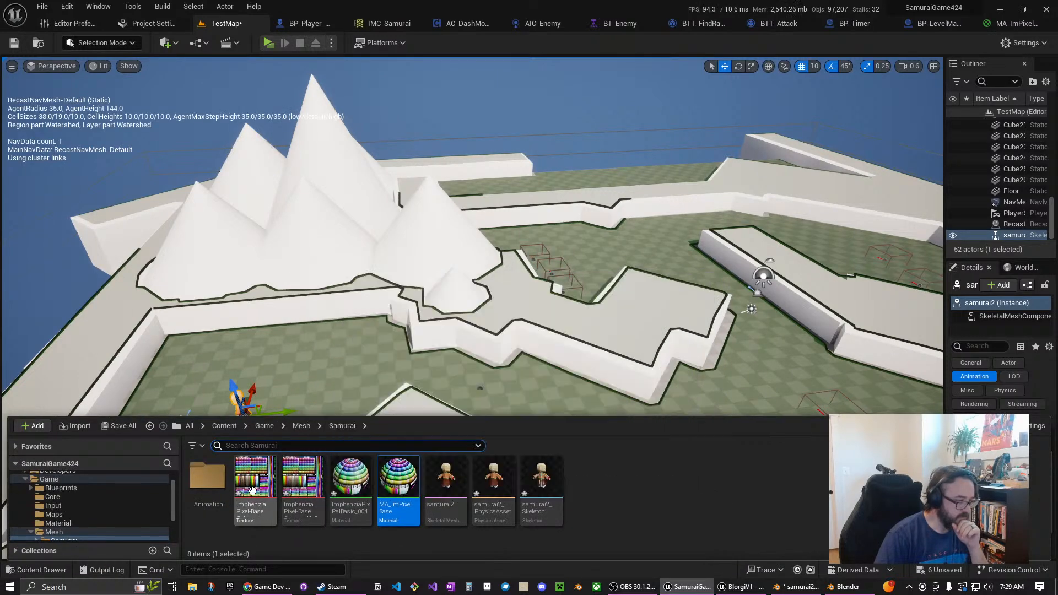
{"action": "left_click", "coordinate": [302, 485]}
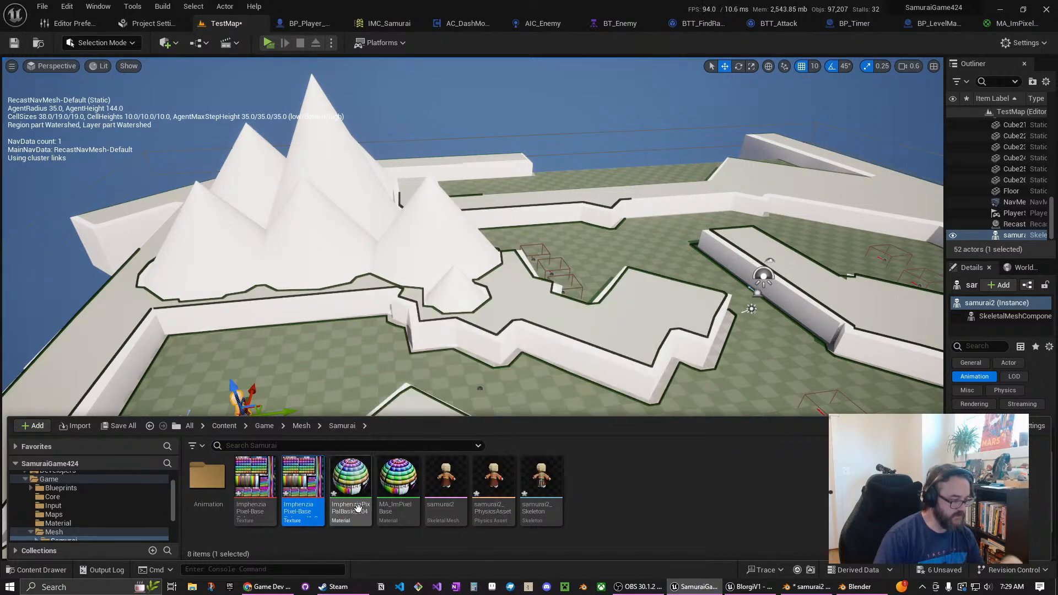
{"action": "left_click", "coordinate": [255, 483]}
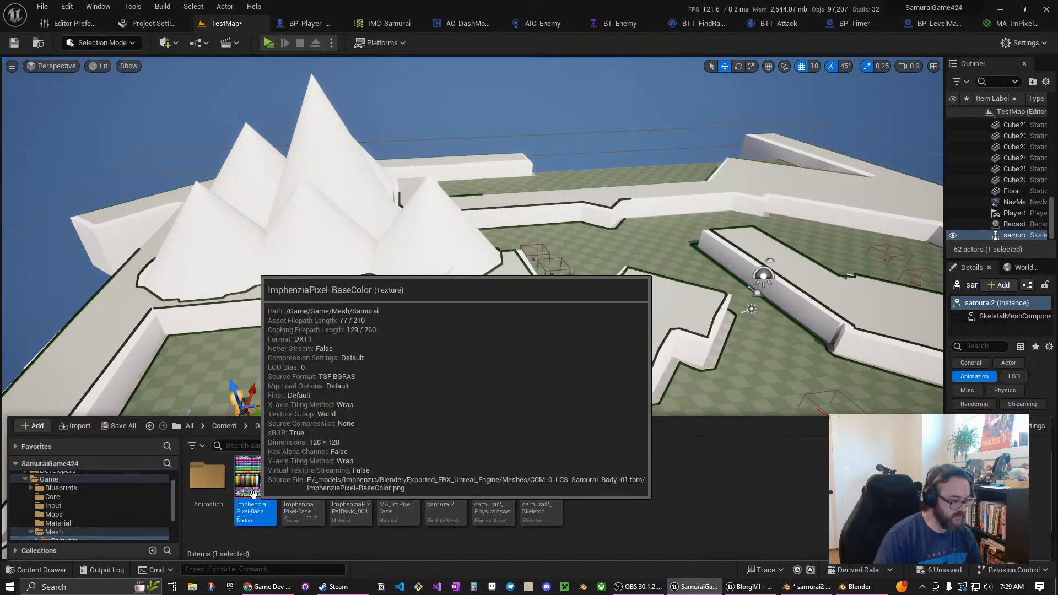
{"action": "right_click", "coordinate": [256, 483]}
{"action": "mouse_move", "coordinate": [353, 178]}
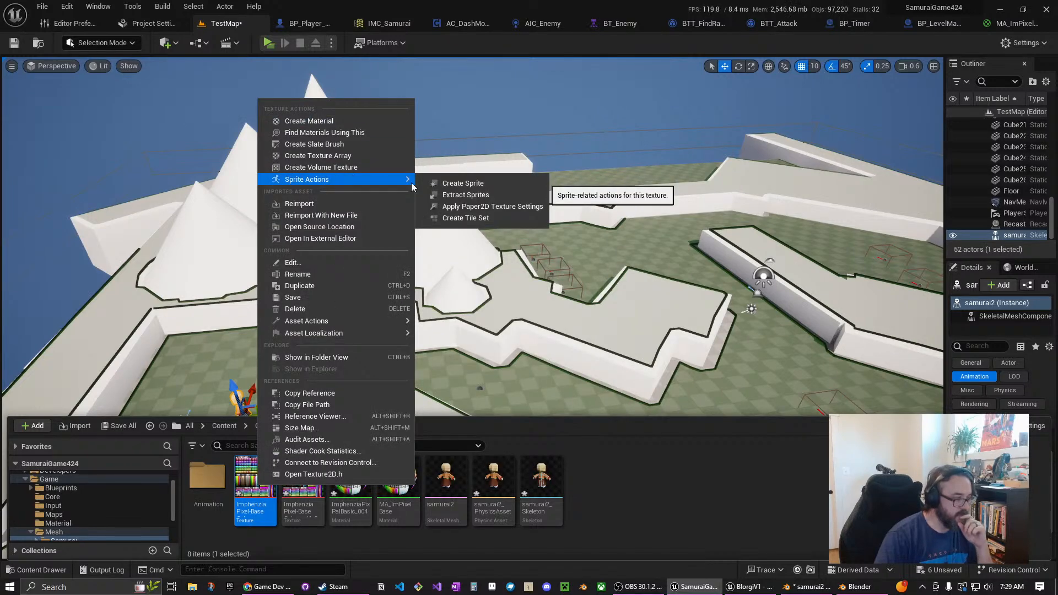
{"action": "left_click", "coordinate": [486, 206]}
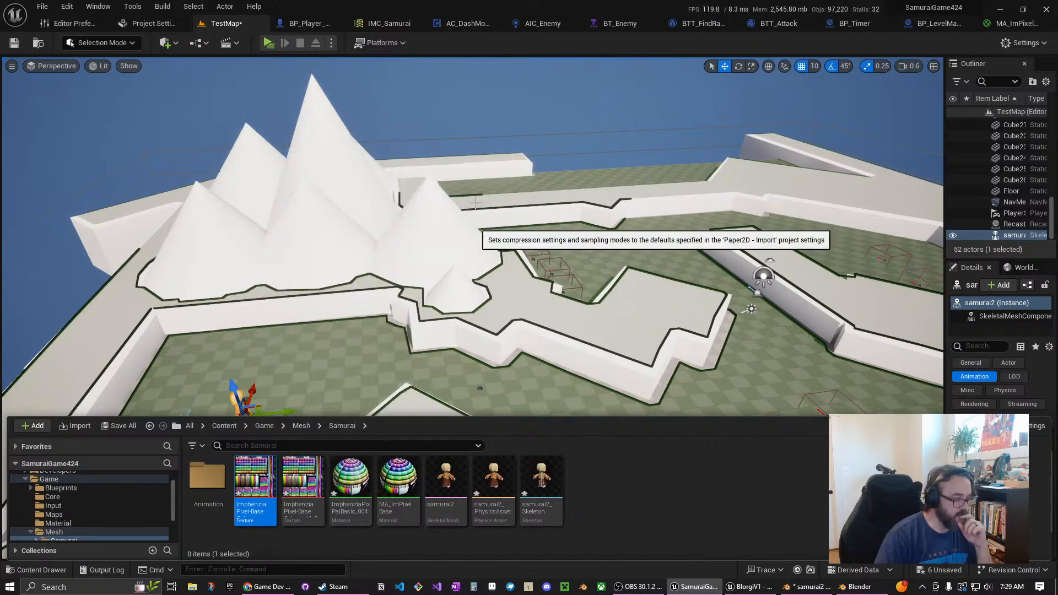
Try to delete the ImphenziaPixel-BaseColor_ncl1_2 texture together with the ImphenziaPixPalBasic_004 material
{"action": "left_click", "coordinate": [297, 477]}
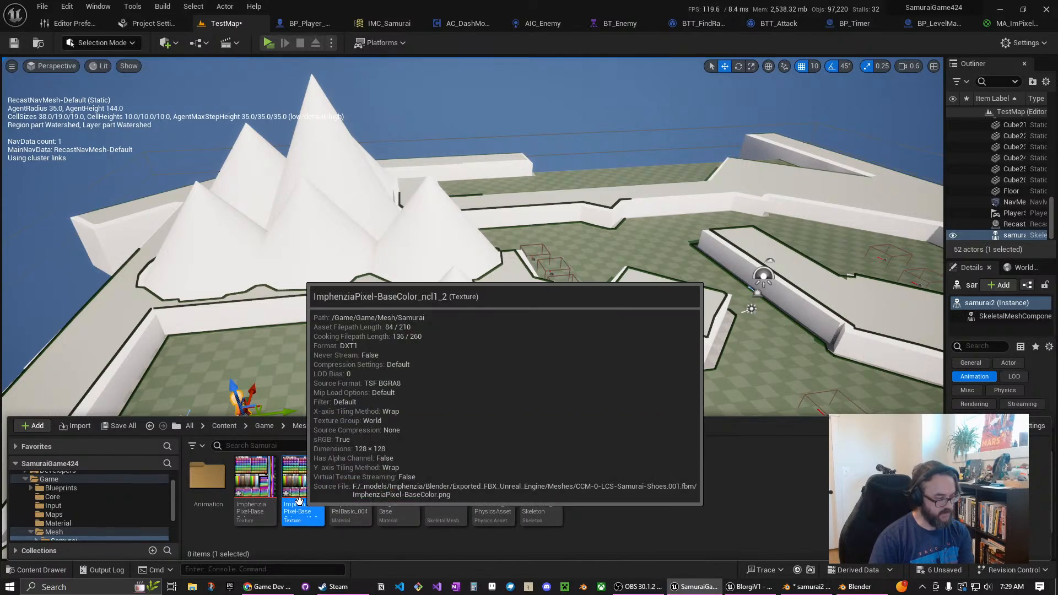
{"action": "left_click", "coordinate": [351, 479], "text": "ctrl"}
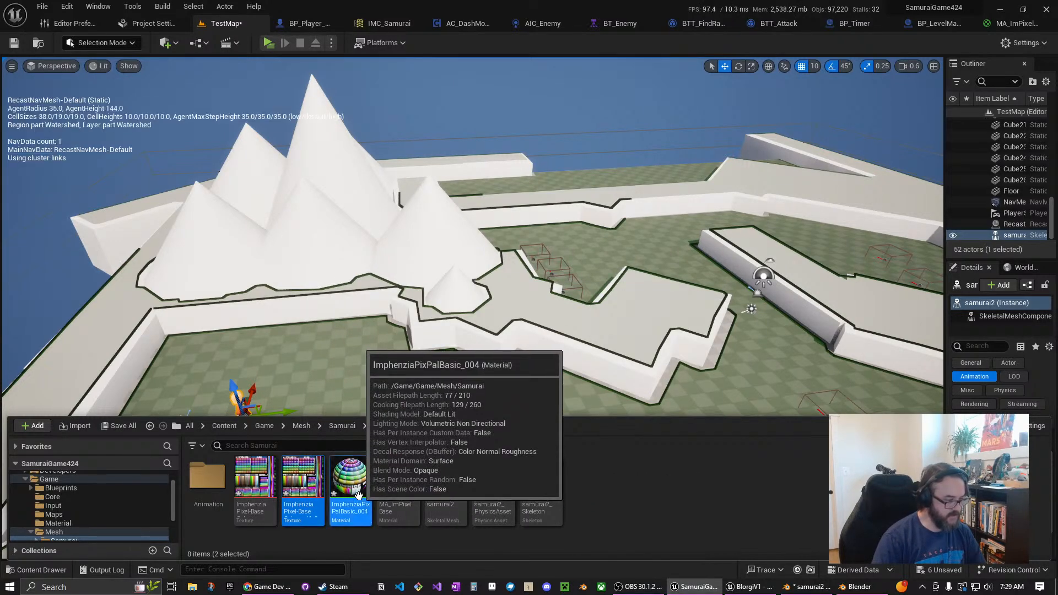
{"action": "key", "text": "Delete"}
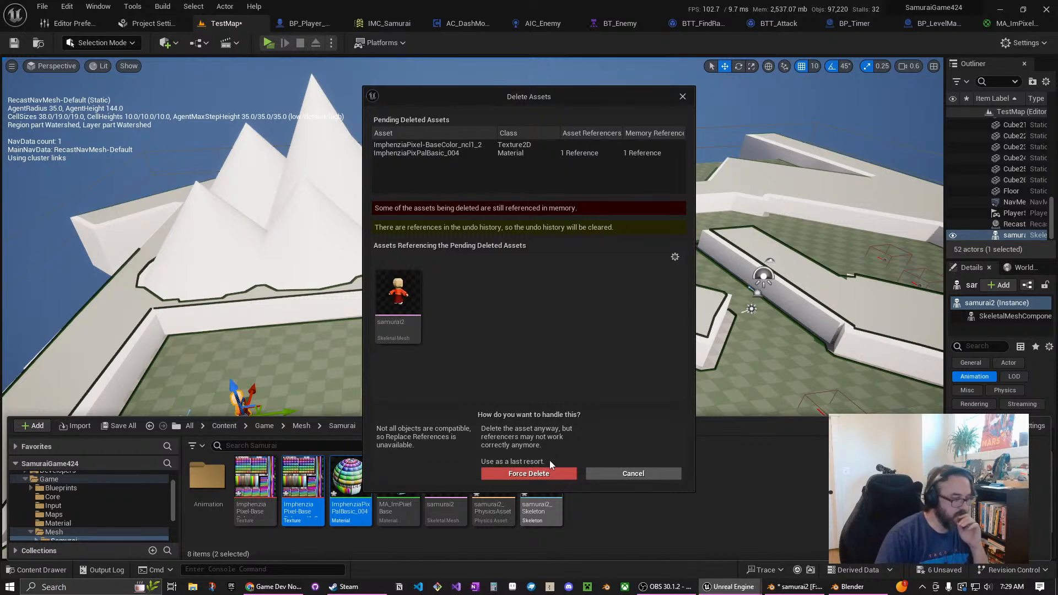
{"action": "left_click", "coordinate": [604, 473]}
Cancel the pending deletion, open the samurai2 skeletal mesh and examine the model and its material slots
{"action": "left_click", "coordinate": [441, 483]}
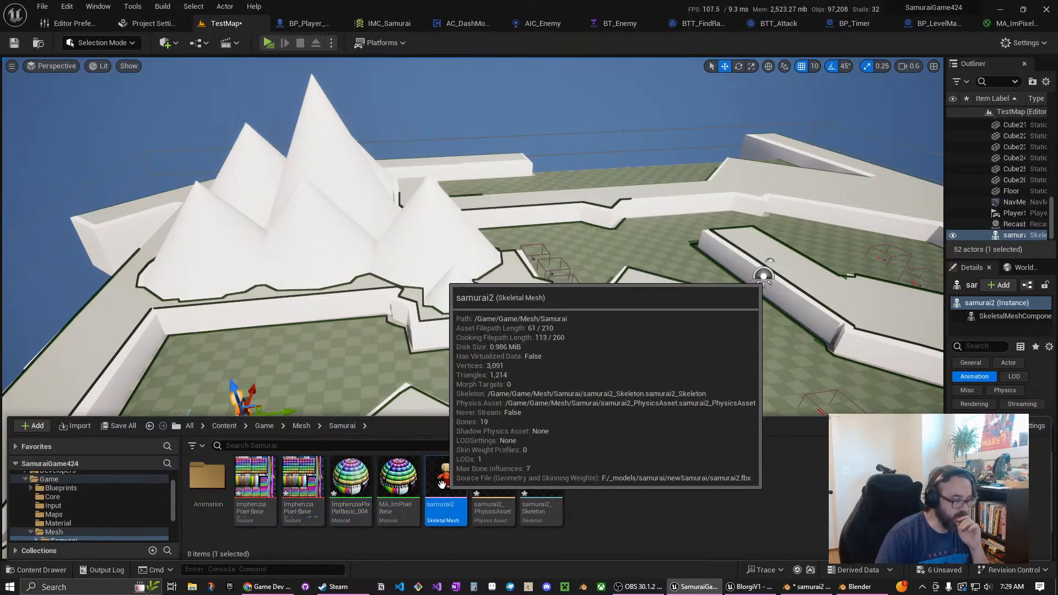
{"action": "double_click", "coordinate": [441, 484]}
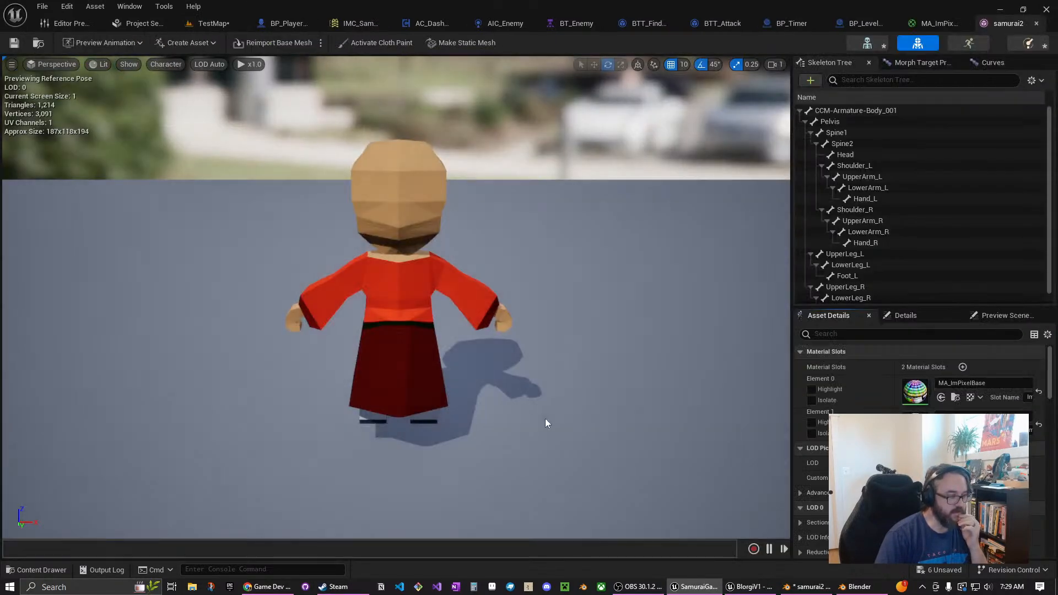
{"action": "mouse_move", "coordinate": [507, 249]}
{"action": "middle_mouse_down"}
{"action": "mouse_move", "coordinate": [469, 262]}
{"action": "mouse_move", "coordinate": [521, 248]}
{"action": "middle_mouse_up"}
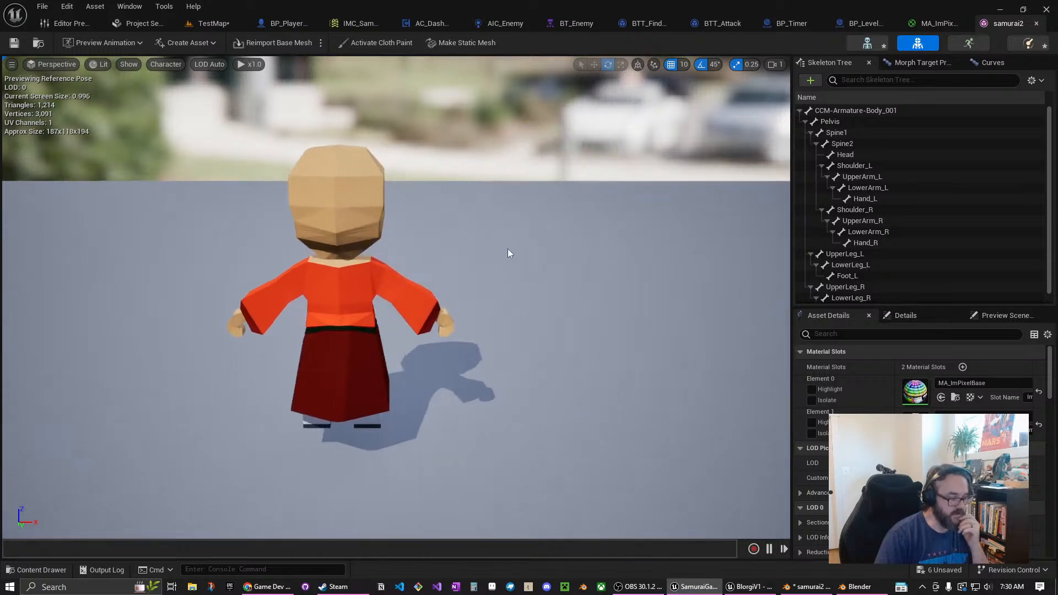
{"action": "right_click_drag", "start_coordinate": [508, 249], "coordinate": [711, 220]}
{"action": "right_click_drag", "start_coordinate": [374, 266], "coordinate": [374, 229]}
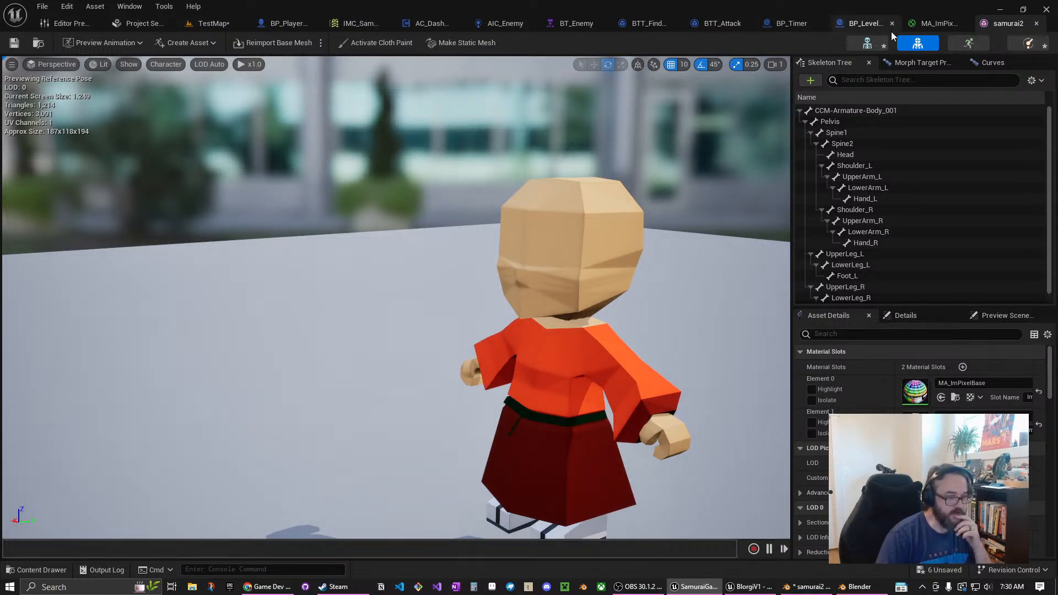
{"action": "left_click", "coordinate": [54, 568]}
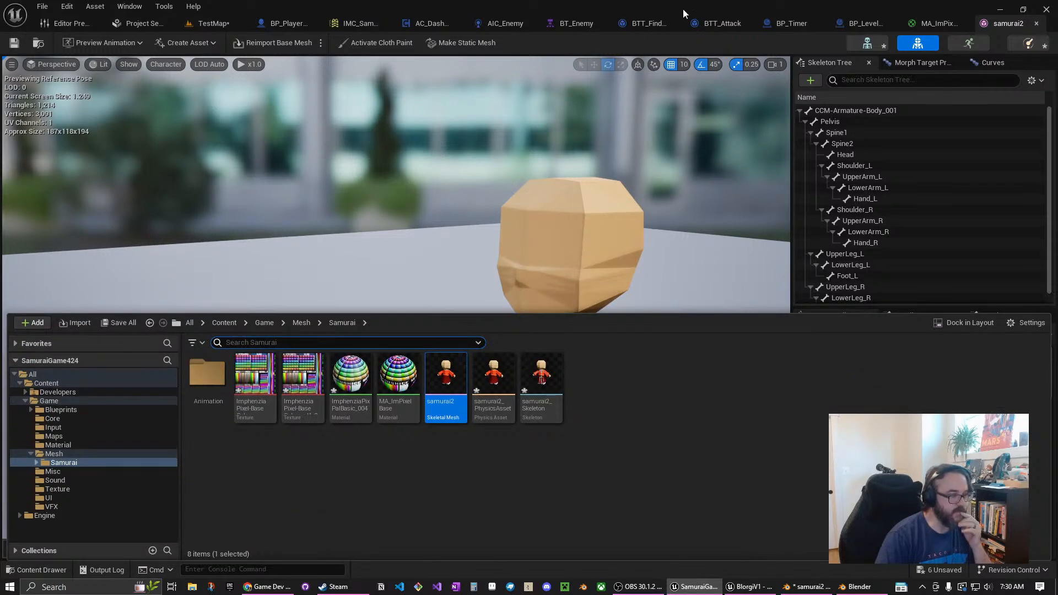
{"action": "left_click", "coordinate": [983, 26]}
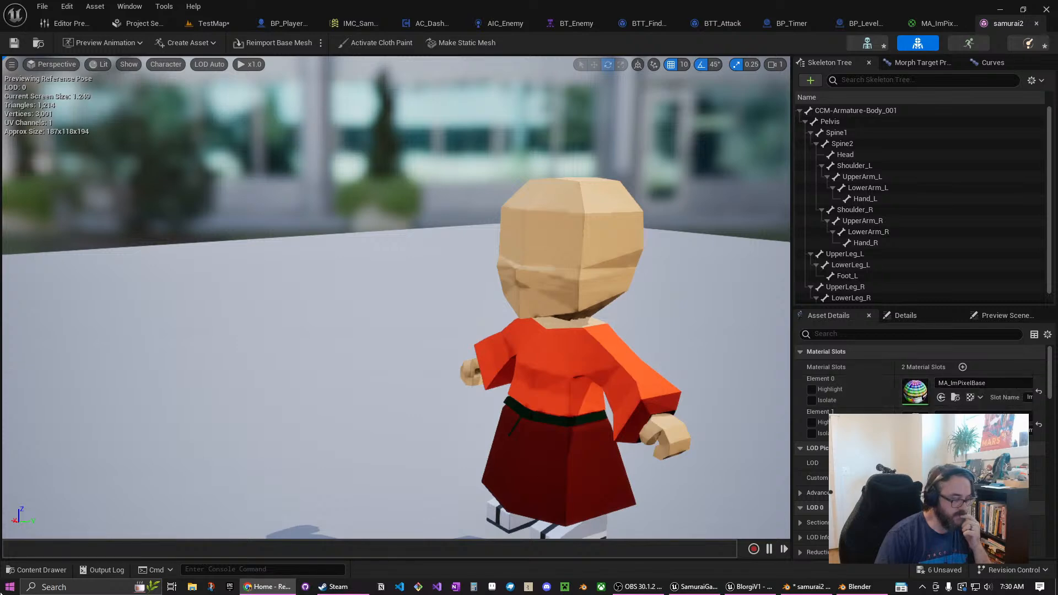
Assign the MA_ImPixelBase material to the Element 1 material slot of the samurai2 skeletal mesh
{"action": "left_click", "coordinate": [49, 571]}
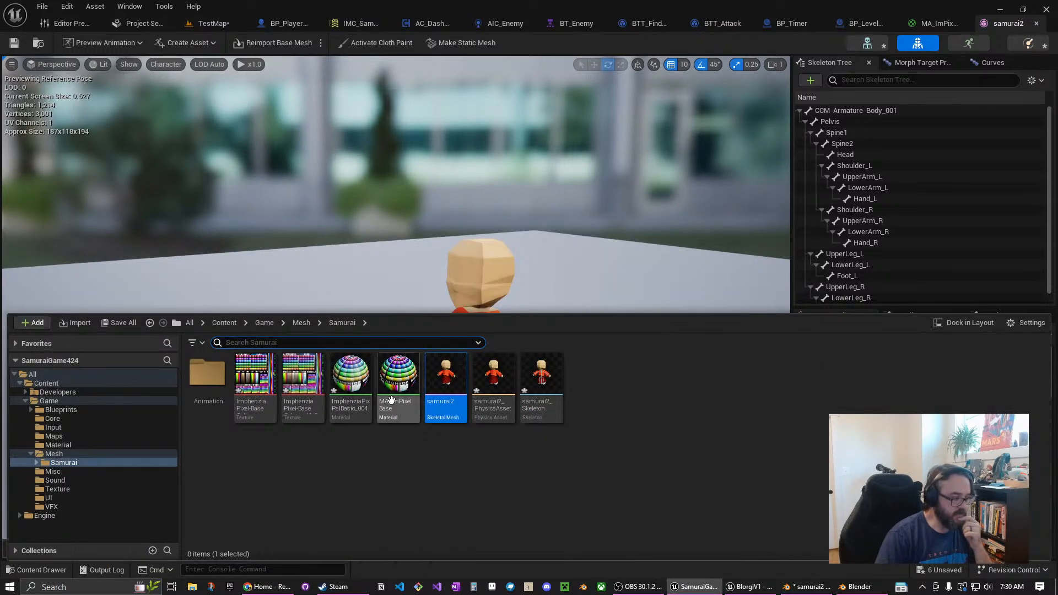
{"action": "left_click", "coordinate": [417, 389]}
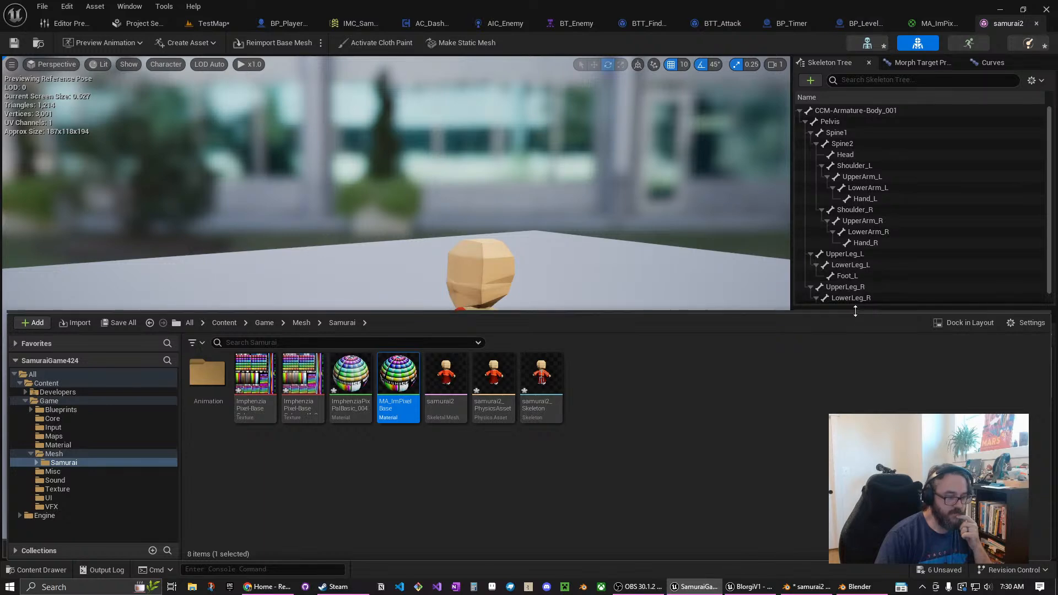
{"action": "left_click_drag", "start_coordinate": [855, 312], "coordinate": [855, 515]}
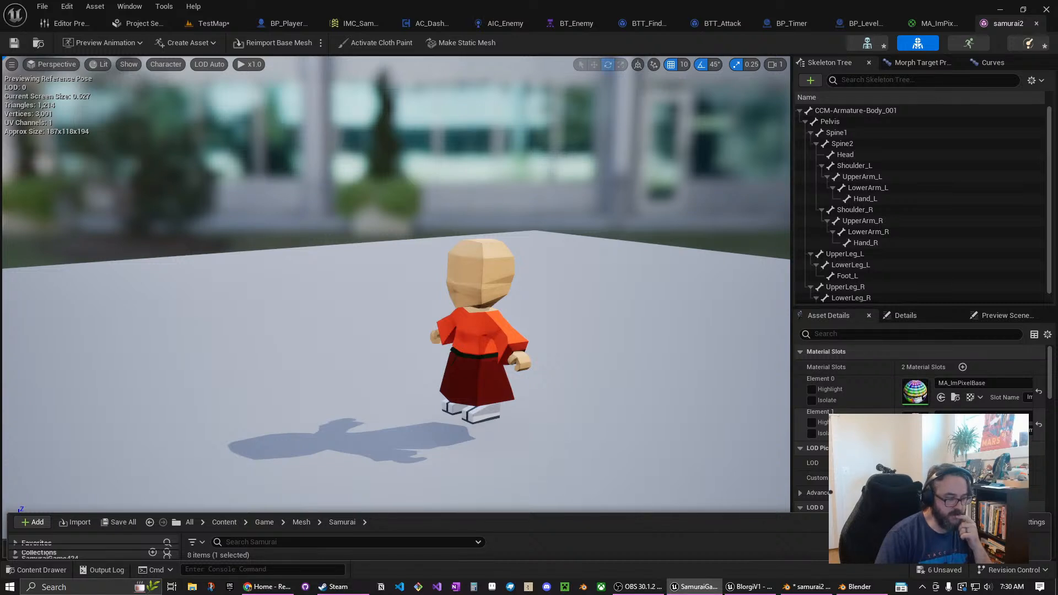
{"action": "left_click", "coordinate": [941, 431]}
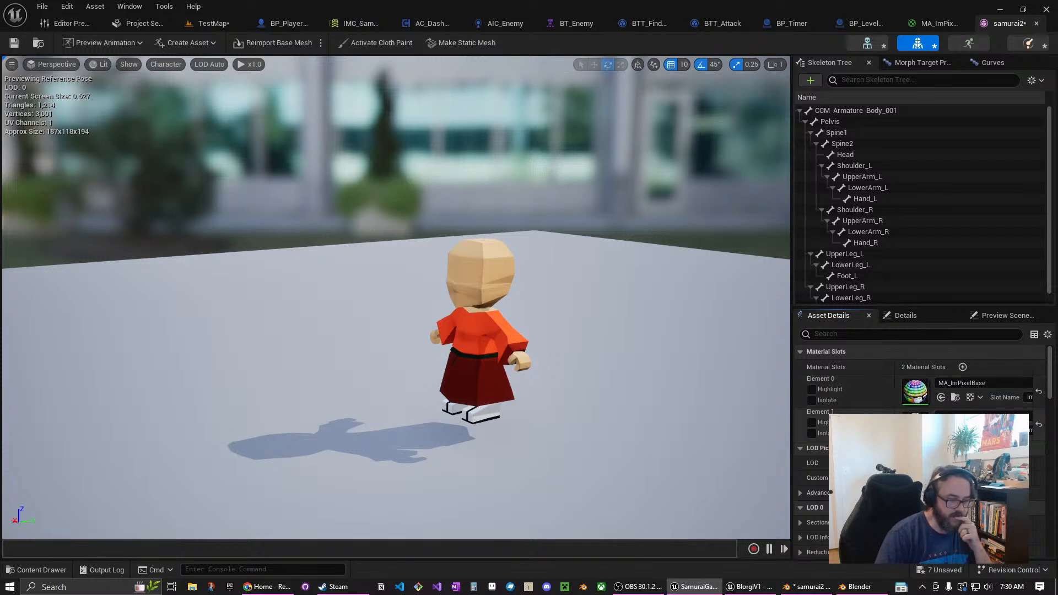
Toggle the highlight of the samurai2 material slots and inspect how the materials look on the model
{"action": "left_click", "coordinate": [811, 423]}
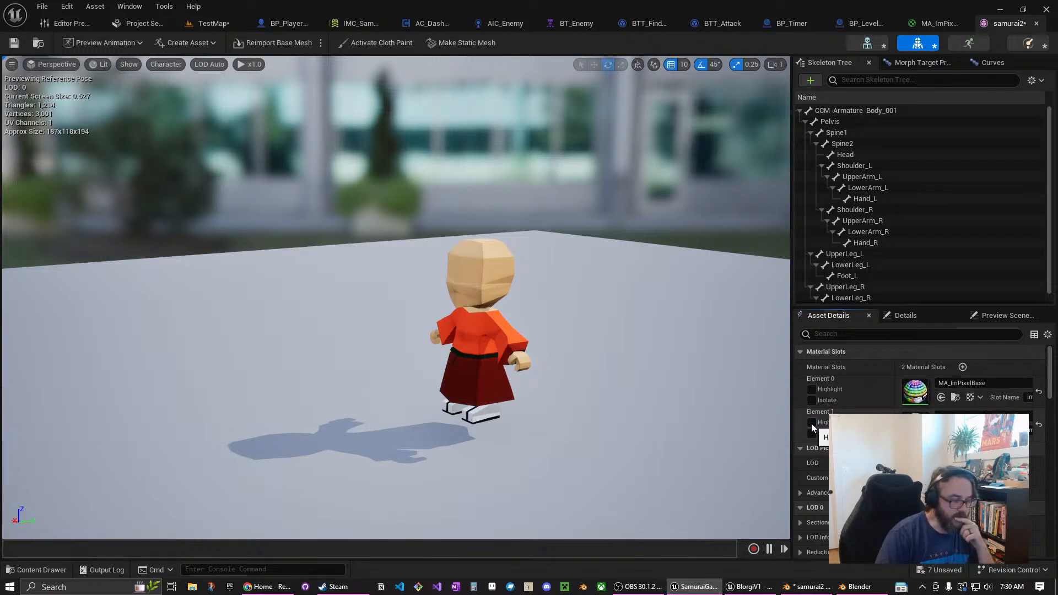
{"action": "left_click", "coordinate": [812, 389]}
{"action": "left_click", "coordinate": [813, 389]}
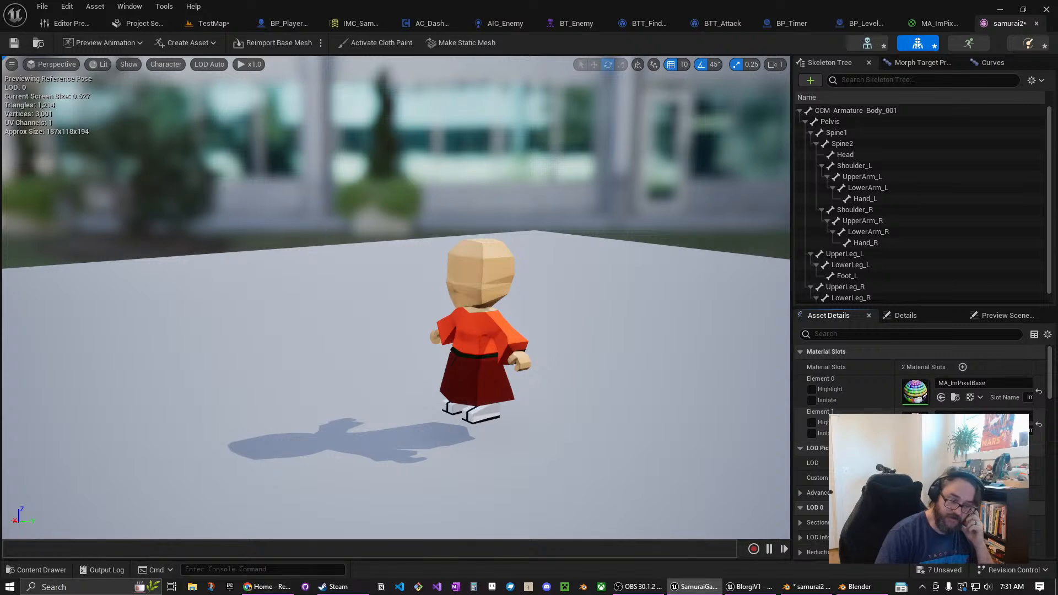
{"action": "mouse_move", "coordinate": [551, 423]}
{"action": "middle_mouse_down"}
{"action": "mouse_move", "coordinate": [499, 414]}
{"action": "mouse_move", "coordinate": [550, 424]}
{"action": "middle_mouse_up"}
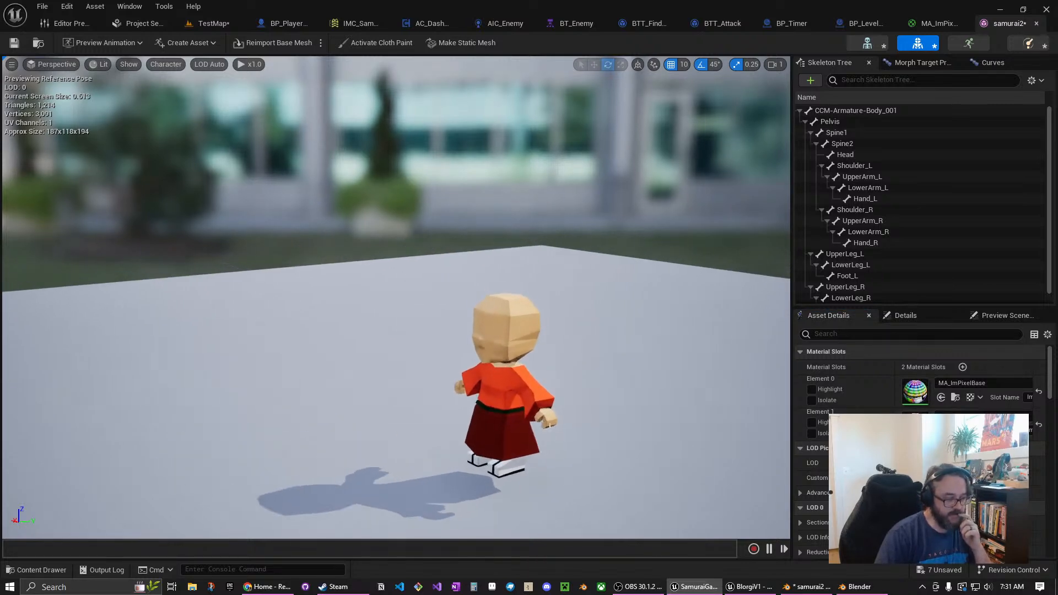
{"action": "right_click_drag", "start_coordinate": [550, 425], "coordinate": [570, 441]}
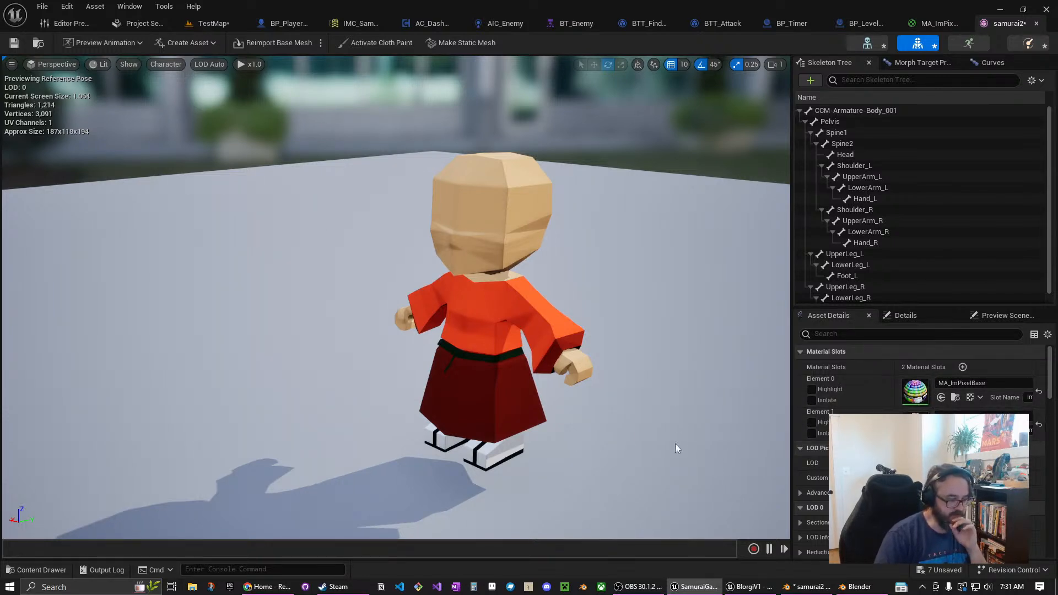
Try to delete the ImphenziaPixPalBasic_004 material from the Samurai folder
{"action": "left_click", "coordinate": [37, 570]}
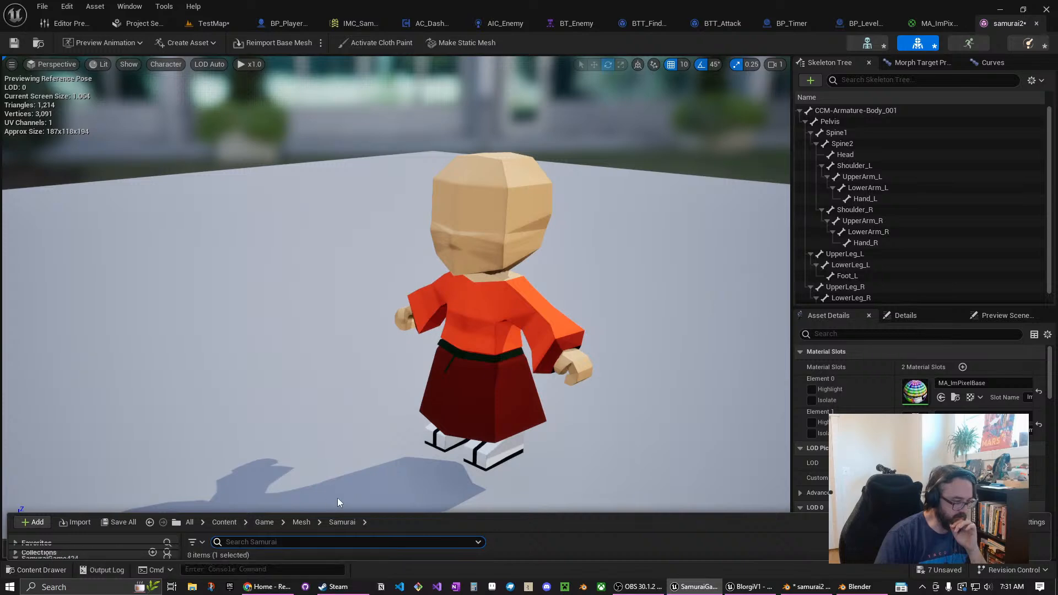
{"action": "left_click_drag", "start_coordinate": [405, 512], "coordinate": [401, 267]}
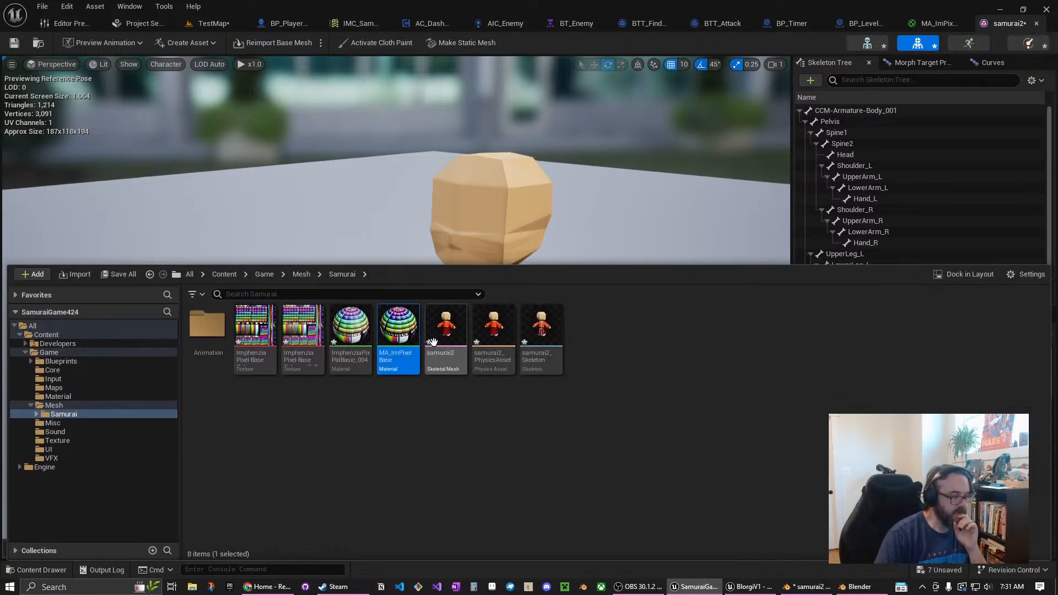
{"action": "left_click", "coordinate": [347, 369]}
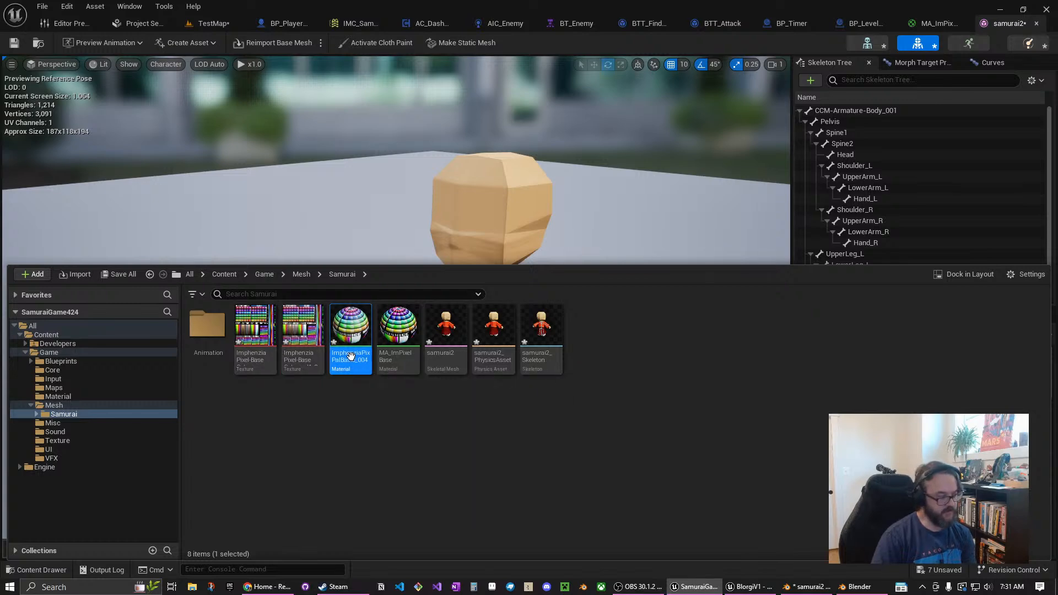
{"action": "key", "text": "Delete"}
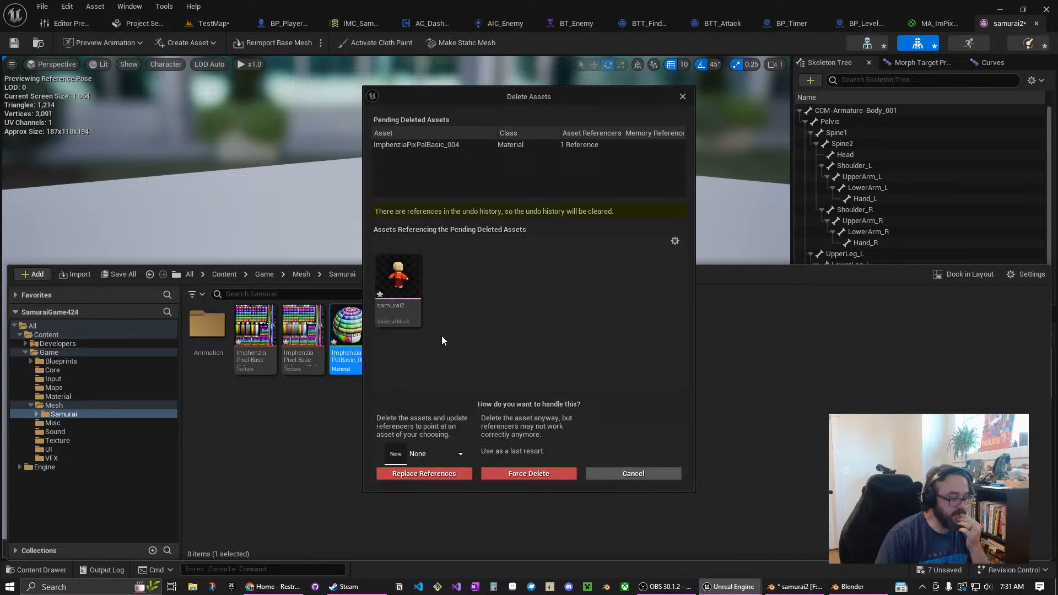
{"action": "left_click", "coordinate": [634, 475]}
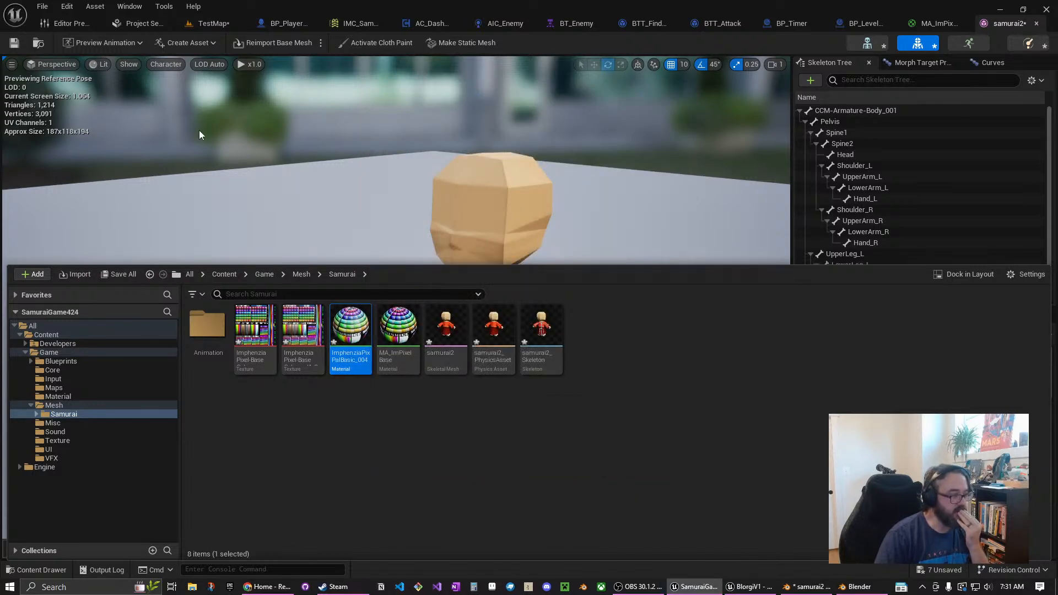
Save the samurai2 skeletal mesh and delete the ImphenziaPixPalBasic_004 material from the Samurai folder
{"action": "left_click", "coordinate": [16, 44]}
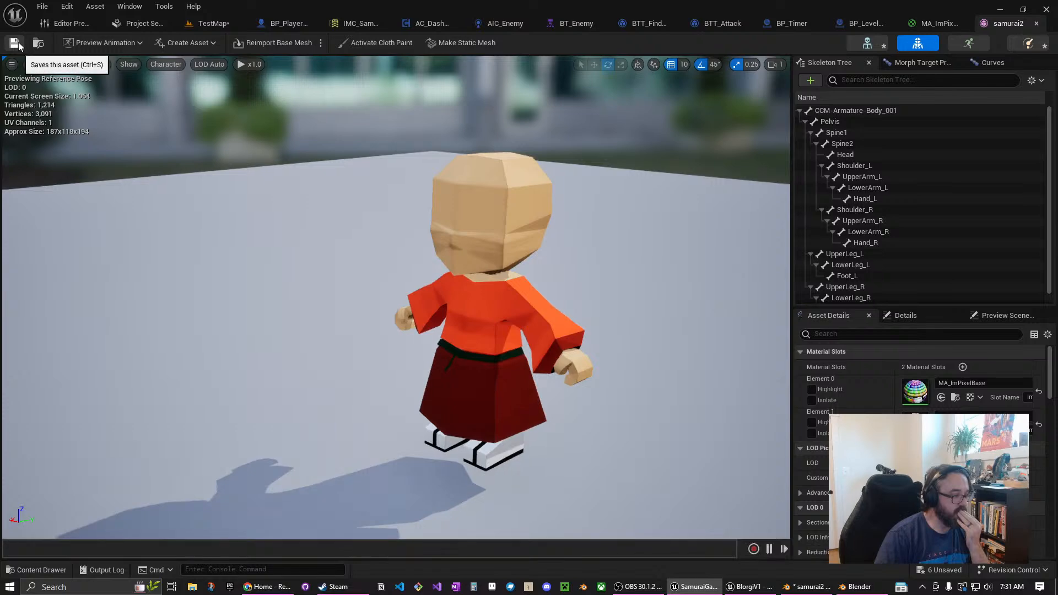
{"action": "left_click", "coordinate": [37, 570]}
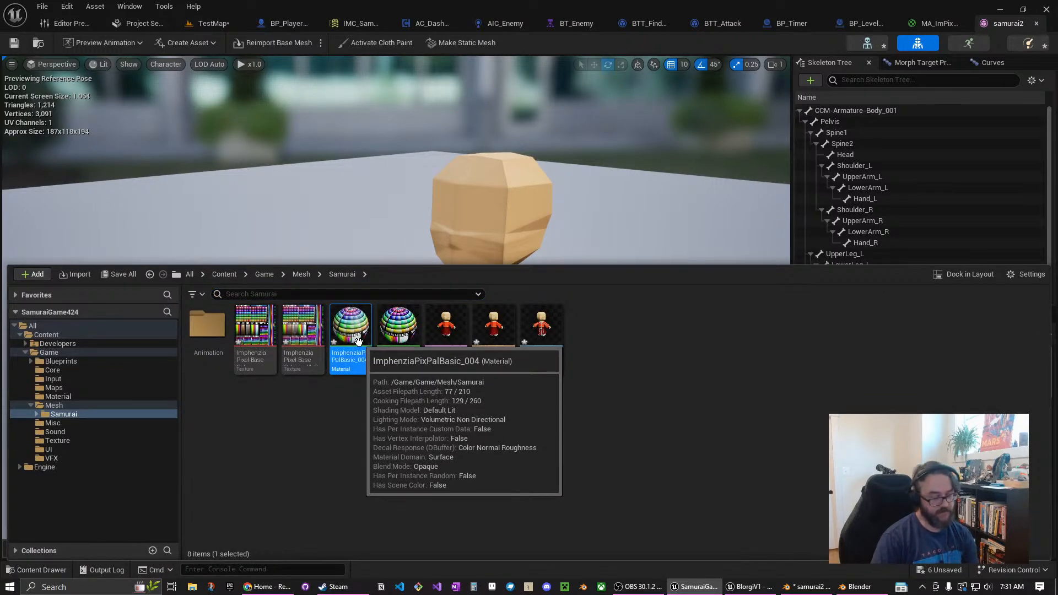
{"action": "key", "text": "Delete"}
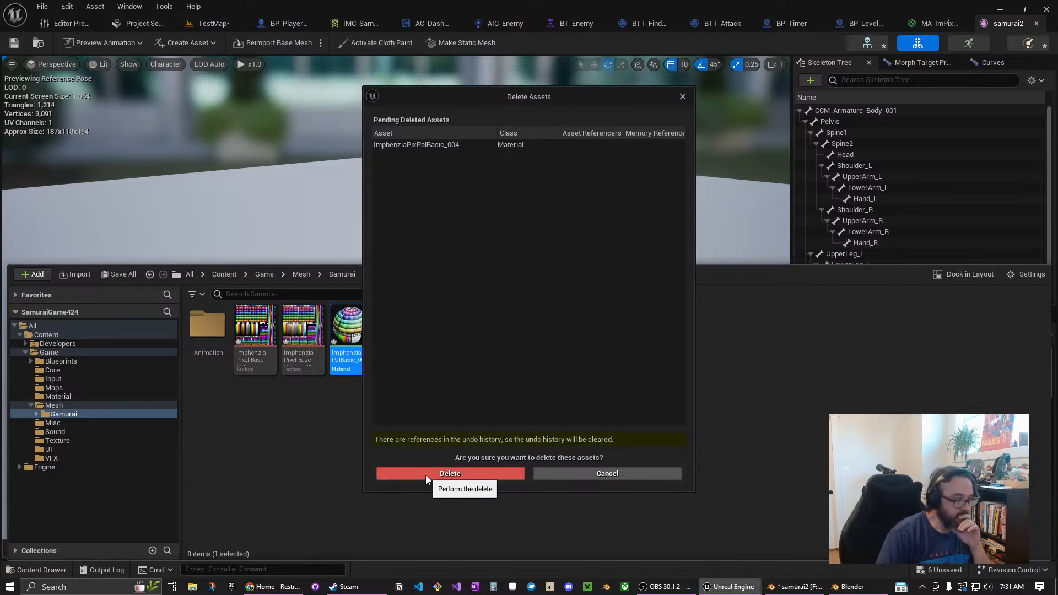
{"action": "left_click", "coordinate": [426, 475]}
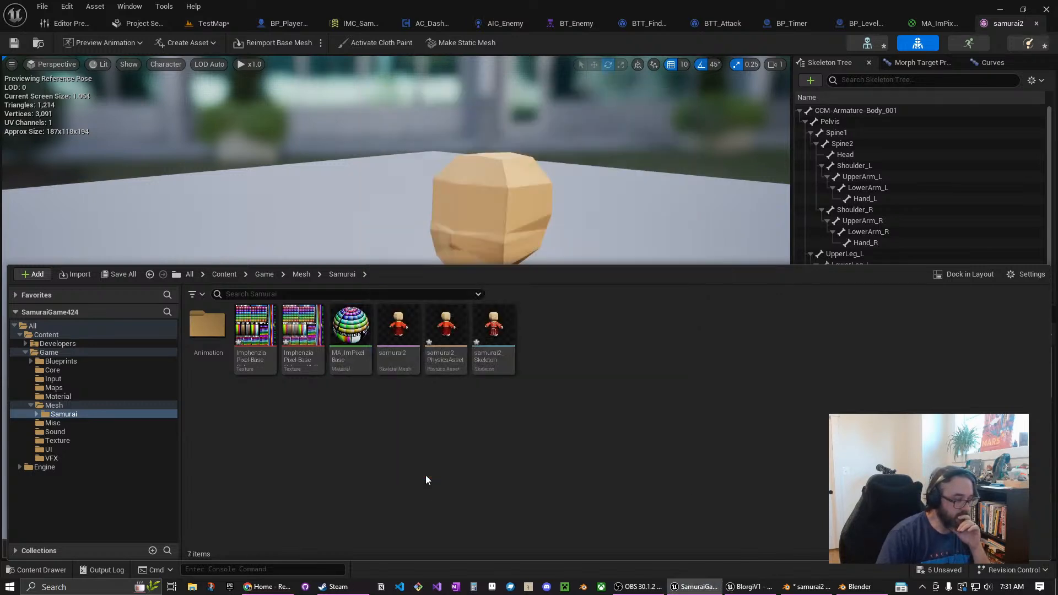
Delete the duplicate ImphenziaPixel-BaseColor_ncl1_2 texture from the Samurai folder
{"action": "left_click", "coordinate": [298, 354]}
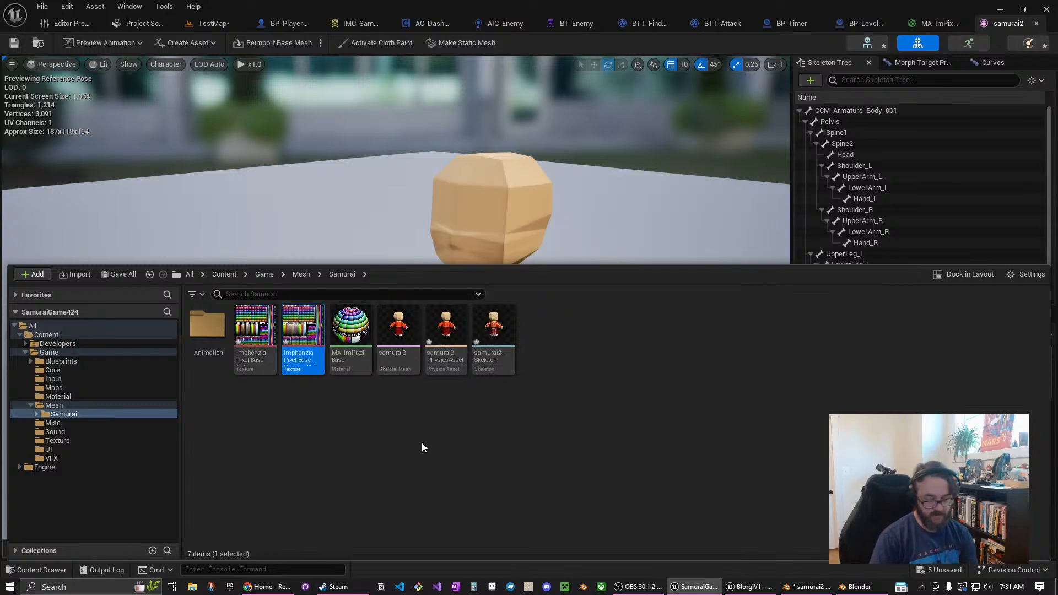
{"action": "key", "text": "Delete"}
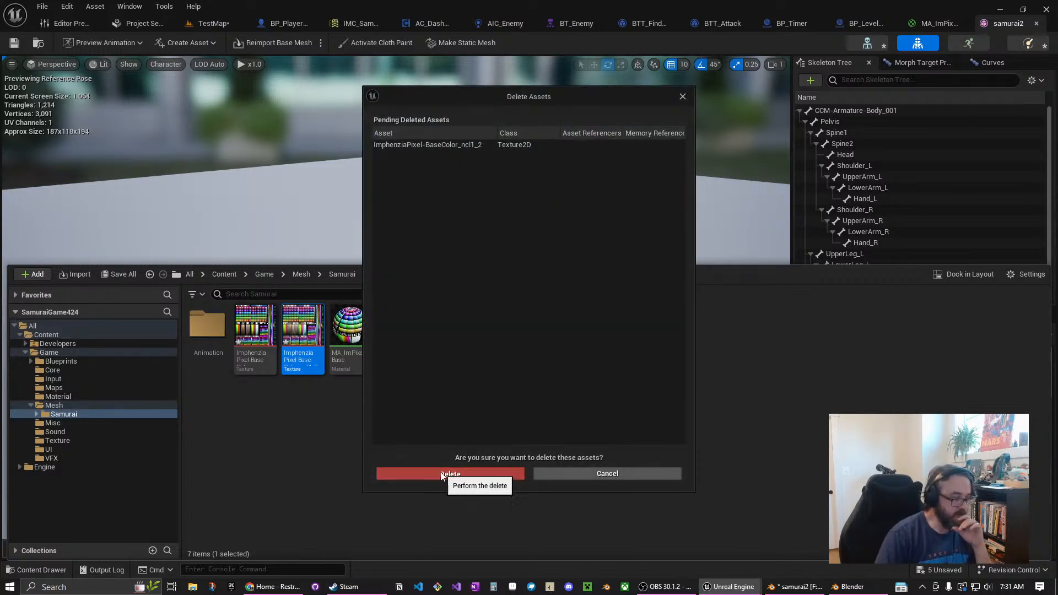
{"action": "left_click", "coordinate": [441, 475]}
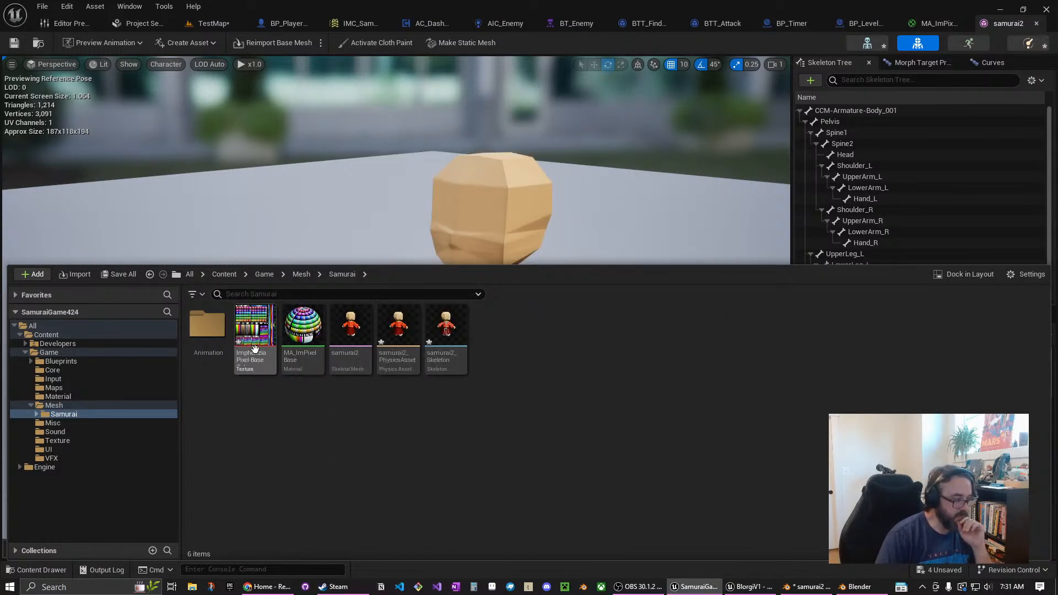
Move the MA_ImPixelBase material from the Samurai folder to the Game/Material folder
{"action": "left_click", "coordinate": [255, 348]}
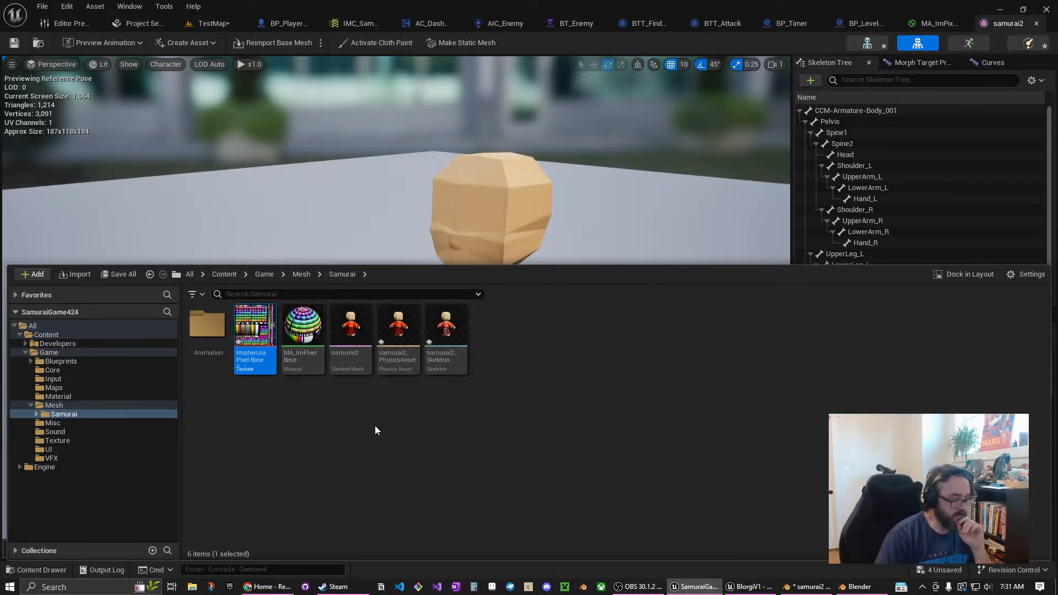
{"action": "left_click", "coordinate": [304, 339], "text": "ctrl"}
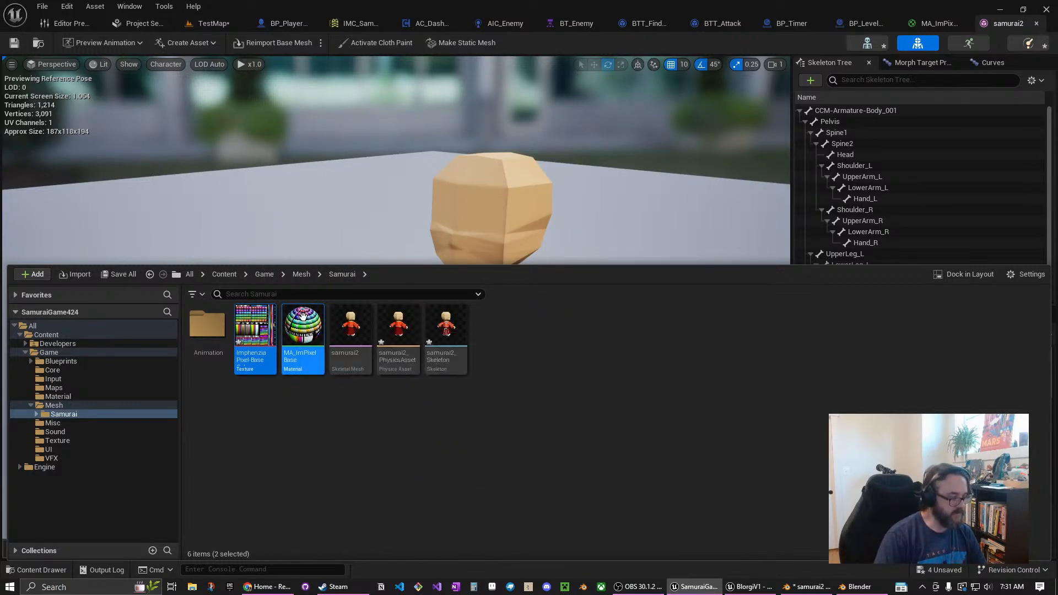
{"action": "right_click", "coordinate": [306, 333]}
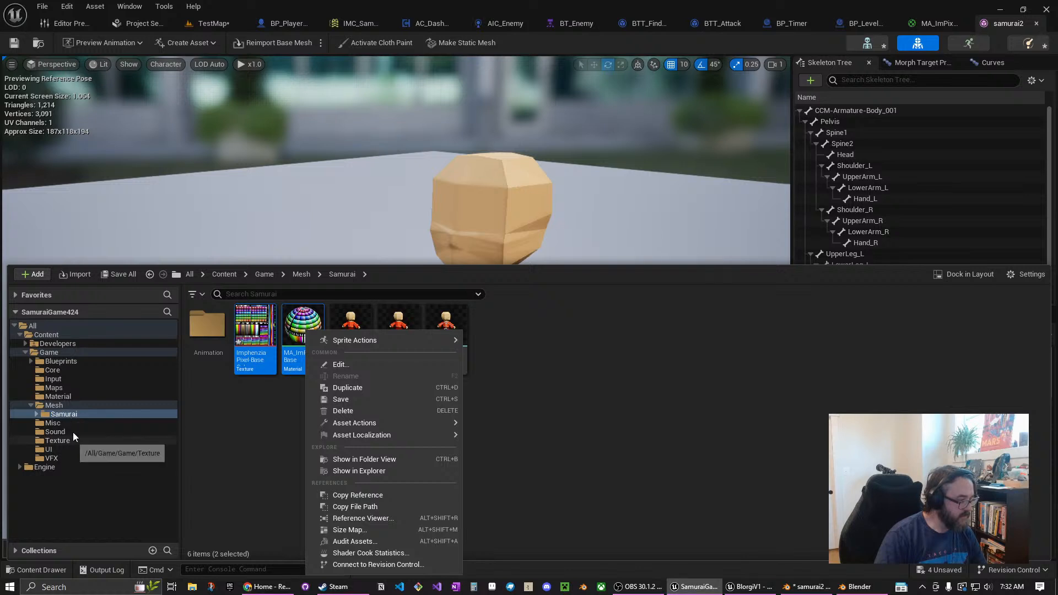
{"action": "left_click", "coordinate": [304, 330]}
{"action": "left_click_drag", "start_coordinate": [304, 330], "coordinate": [105, 395]}
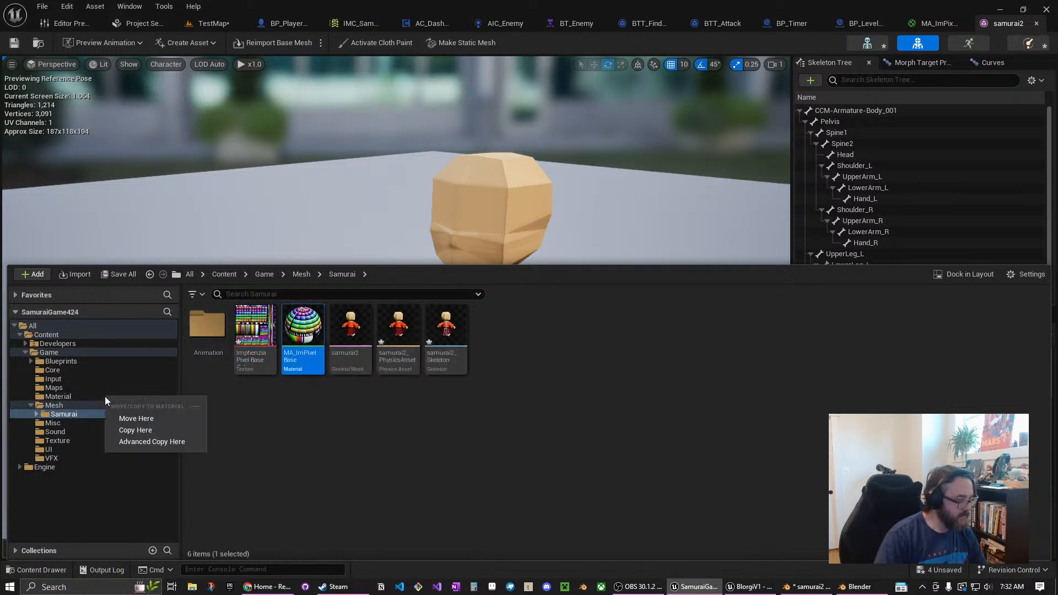
{"action": "left_click", "coordinate": [134, 418]}
Move the ImphenziaPixel-BaseColor texture to the Game/Texture folder, and check the contents of the Texture and Material folders
{"action": "left_click_drag", "start_coordinate": [257, 331], "coordinate": [74, 445]}
{"action": "left_click", "coordinate": [98, 462]}
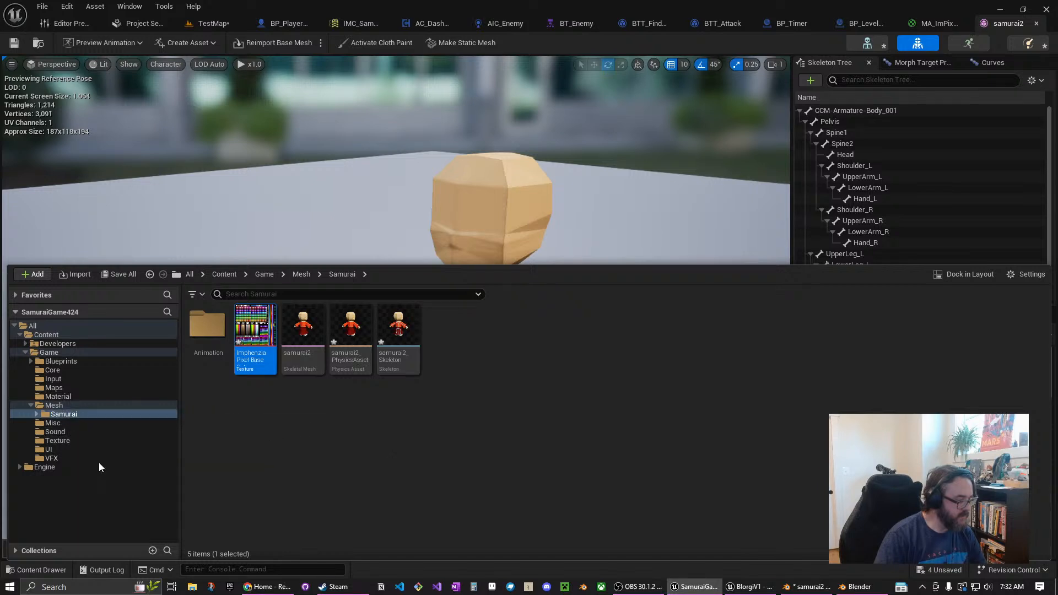
{"action": "left_click", "coordinate": [69, 440]}
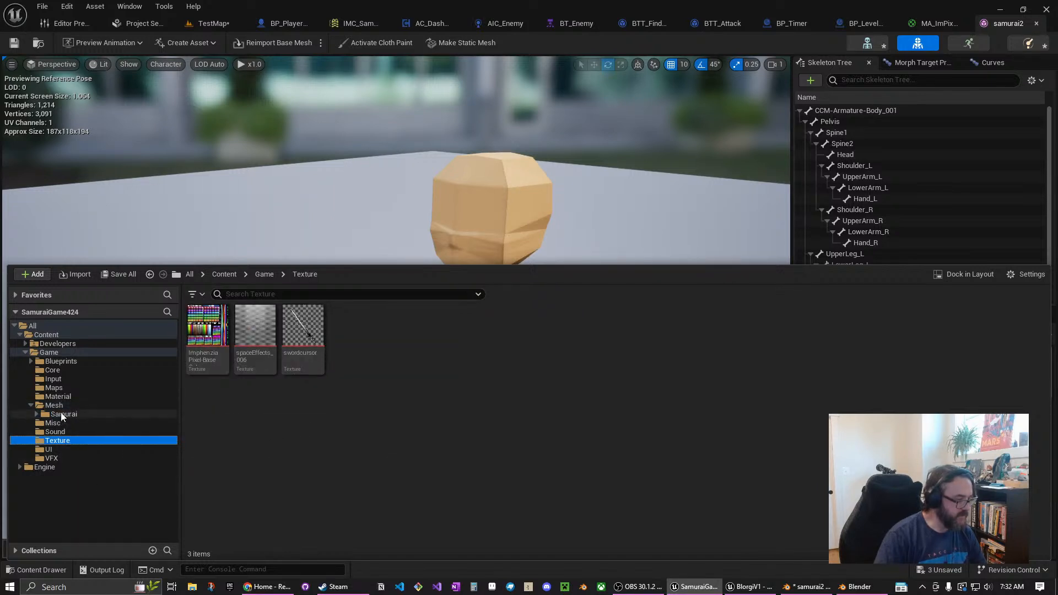
{"action": "left_click", "coordinate": [65, 396]}
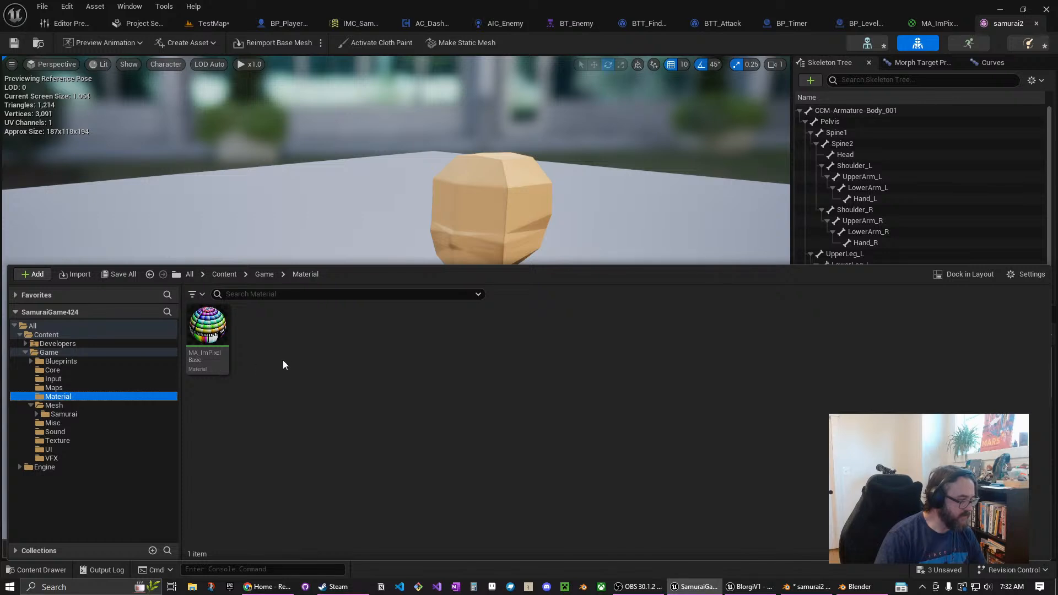
{"action": "left_click", "coordinate": [54, 440]}
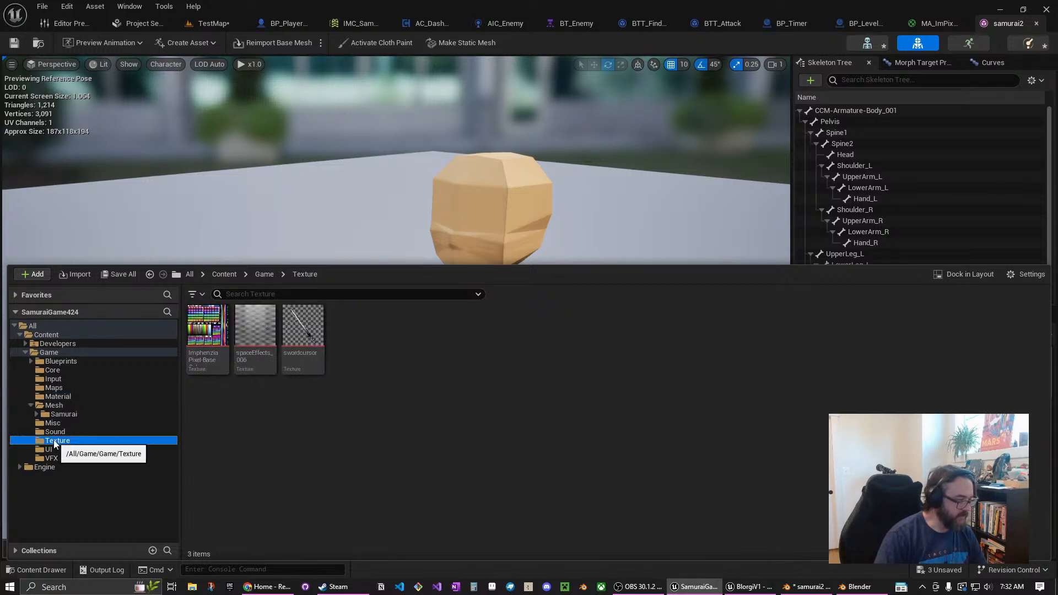
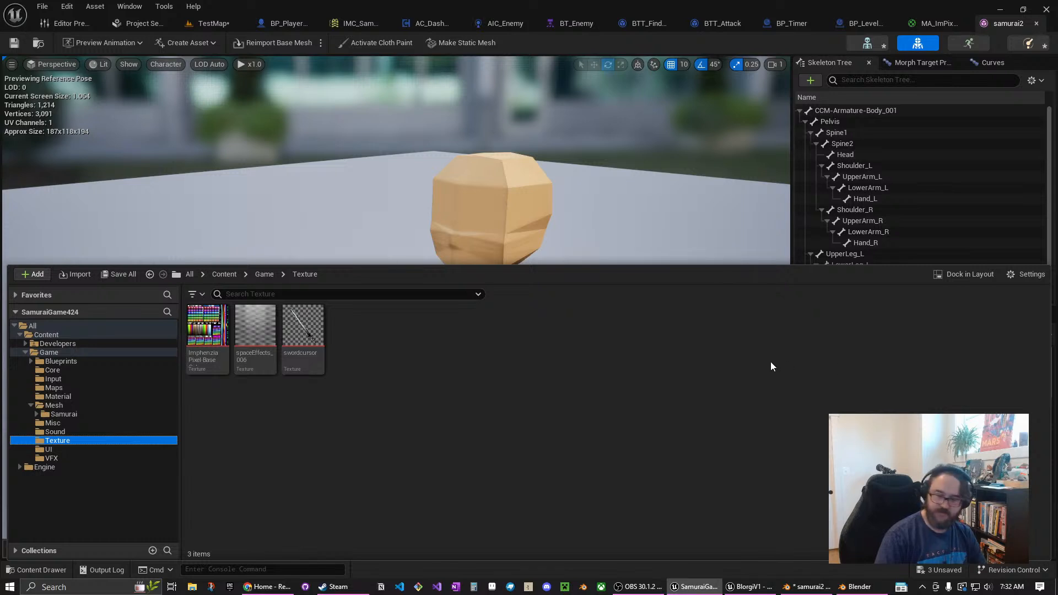
Switch to the samurai2 file in Blender, make Slash the armature's active action and play it
{"action": "left_click", "coordinate": [395, 356]}
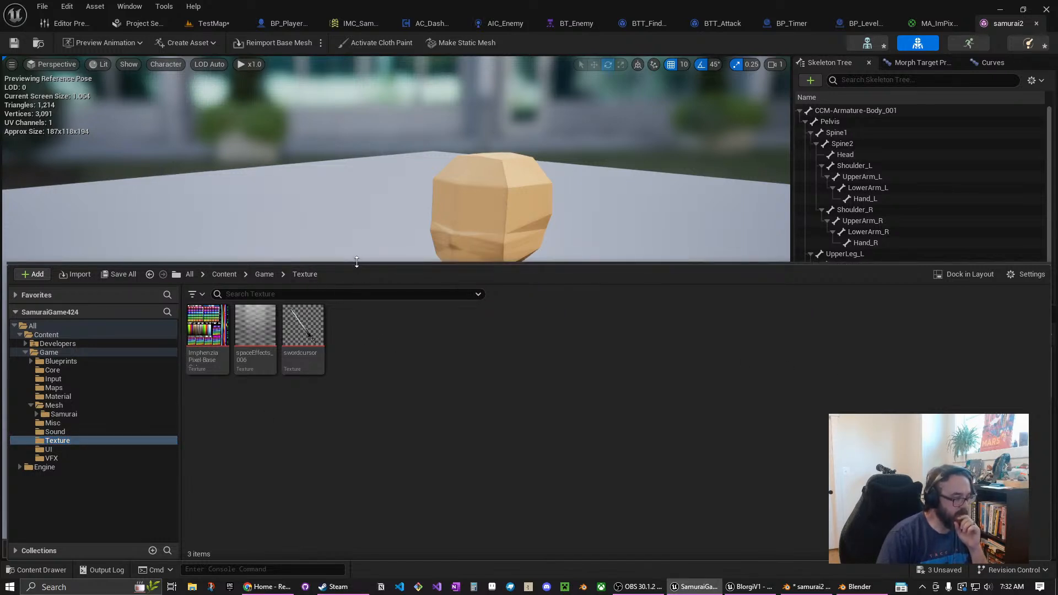
{"action": "left_click_drag", "start_coordinate": [356, 263], "coordinate": [356, 347]}
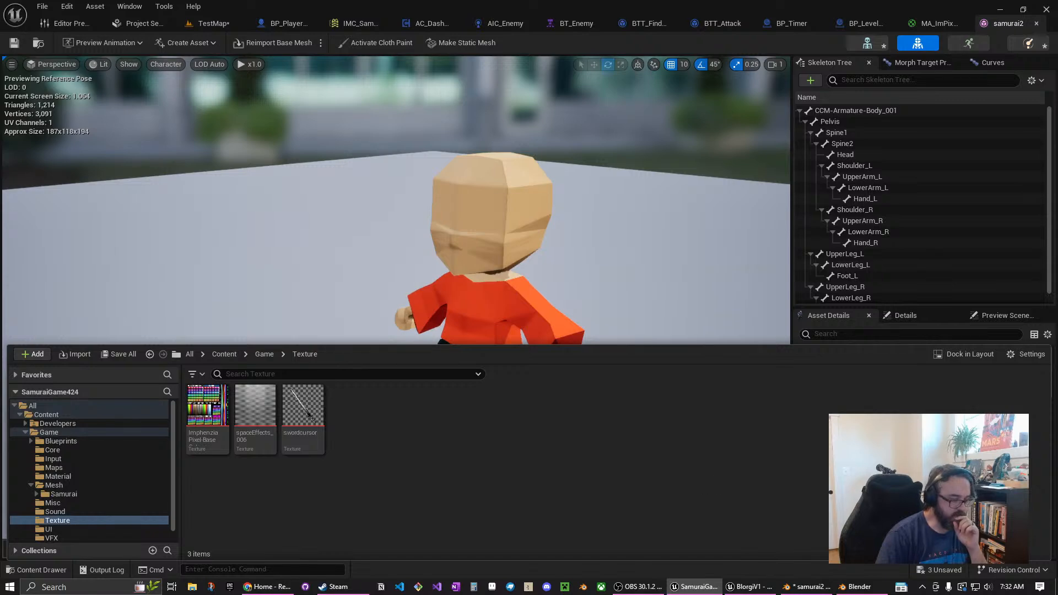
{"action": "left_click", "coordinate": [808, 588]}
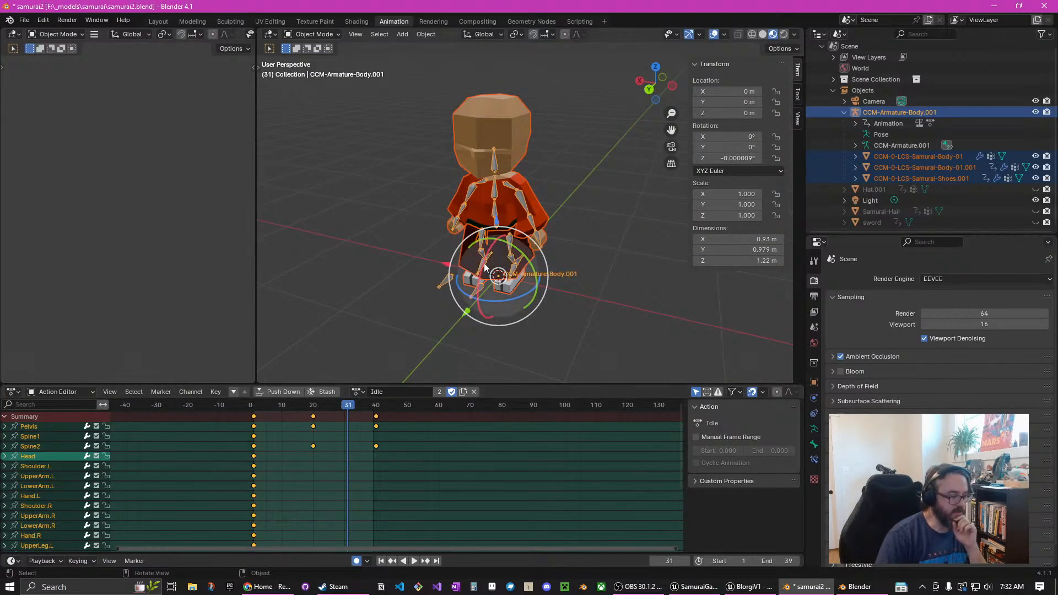
{"action": "left_click", "coordinate": [363, 392]}
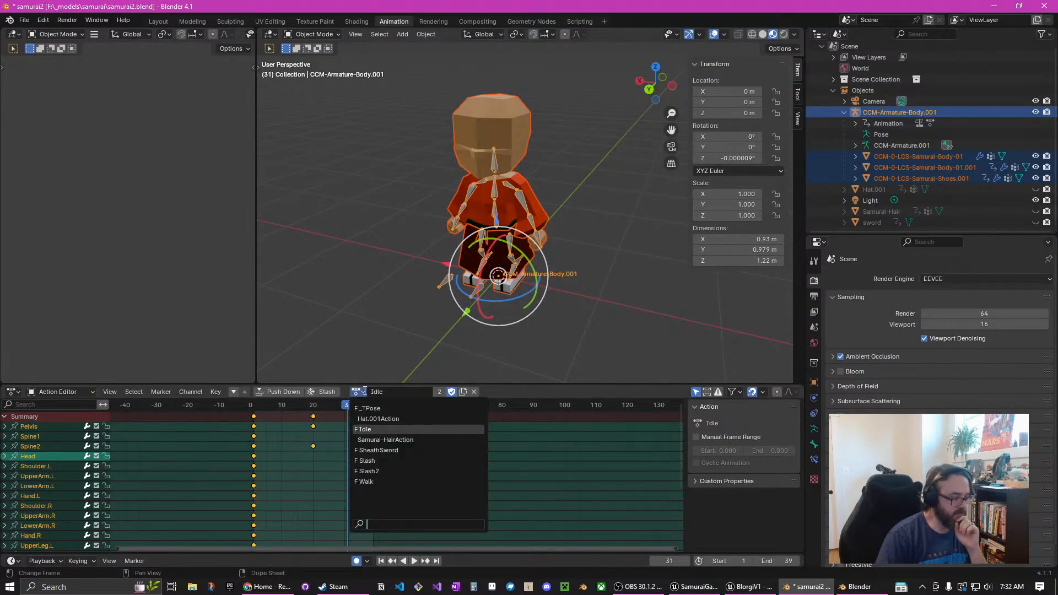
{"action": "left_click", "coordinate": [379, 461]}
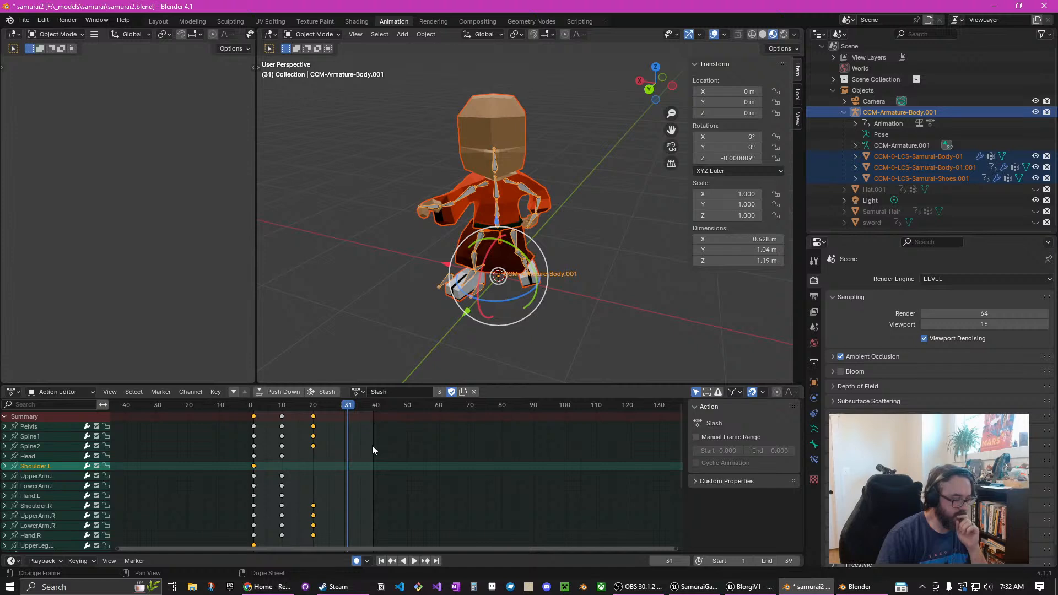
{"action": "left_click", "coordinate": [414, 562]}
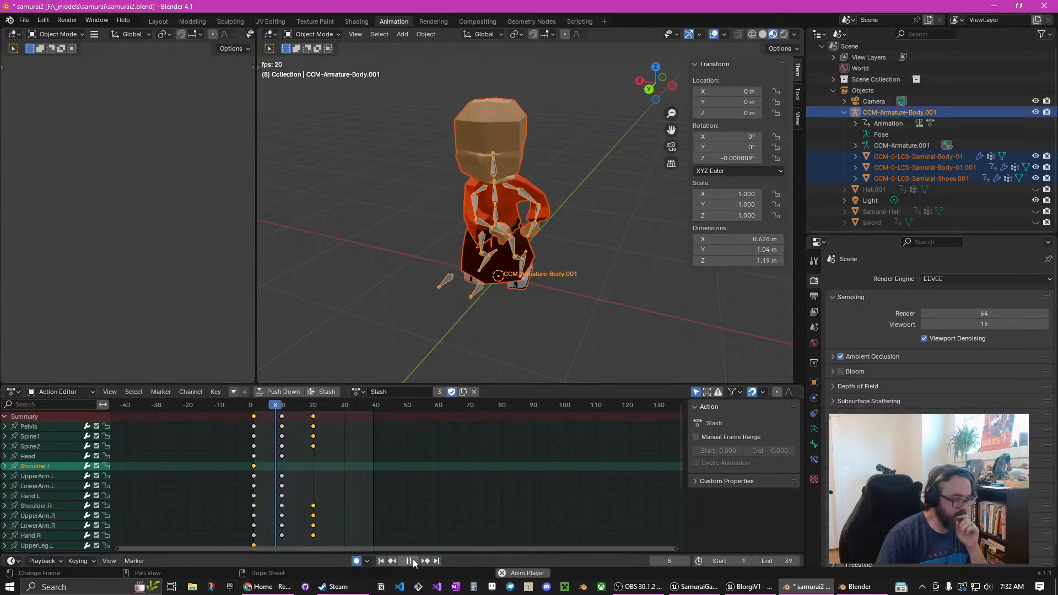
Preview the Slash2 action on the armature for comparison, and return to the Slash action
{"action": "left_click", "coordinate": [358, 392]}
{"action": "left_click", "coordinate": [368, 471]}
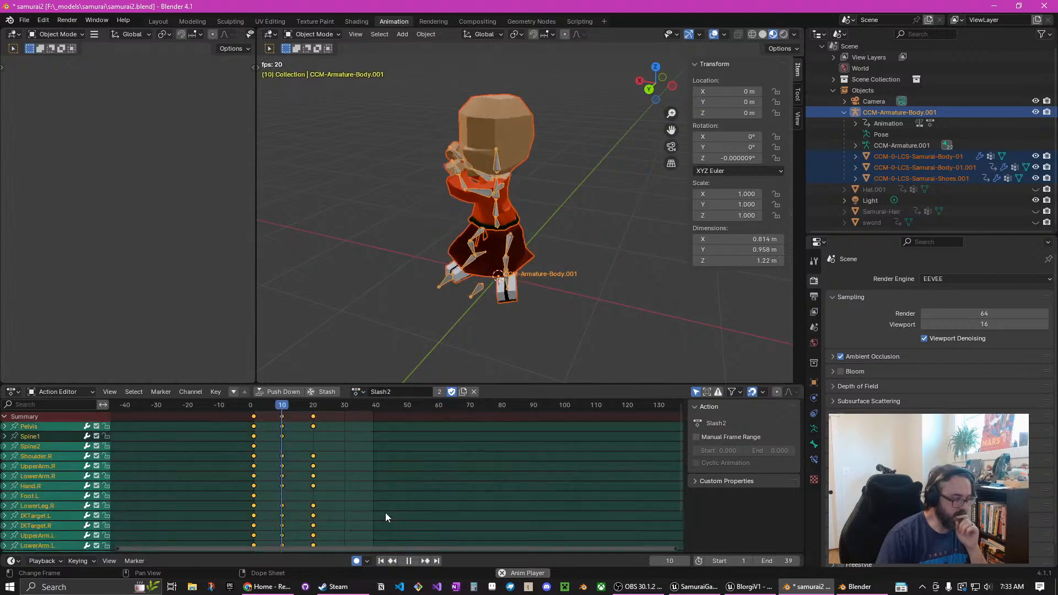
{"action": "left_click", "coordinate": [359, 393]}
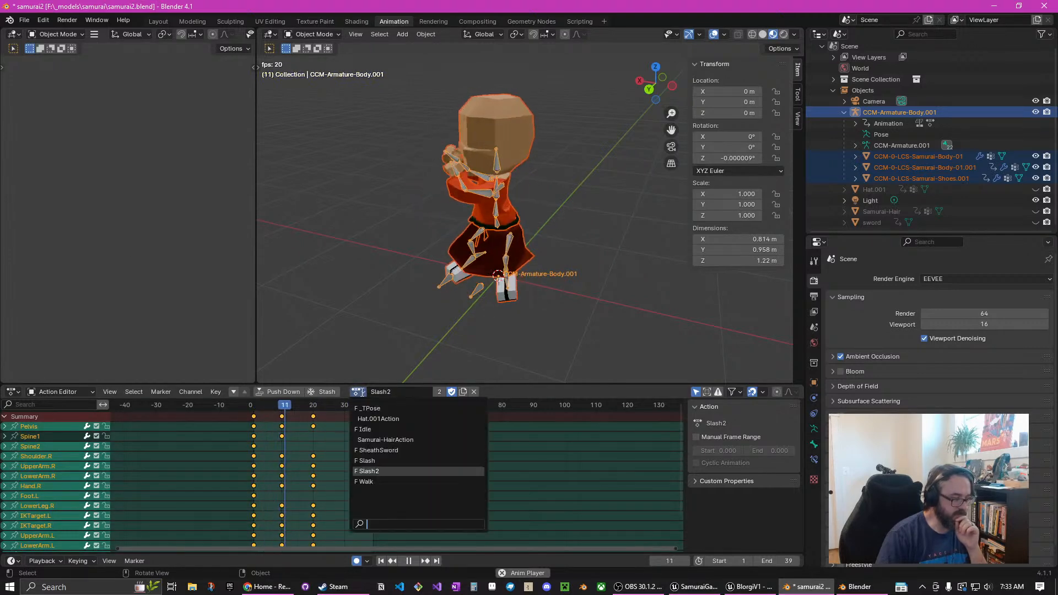
{"action": "left_click", "coordinate": [377, 461]}
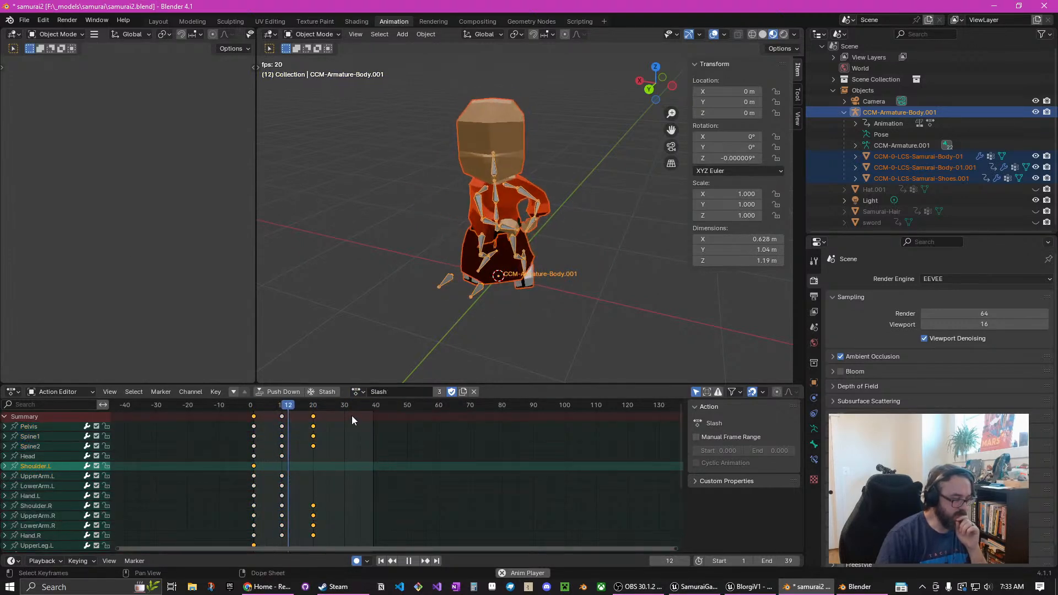
Set the scene's end frame to 20 for the Slash action and stop playback
{"action": "left_click", "coordinate": [781, 561]}
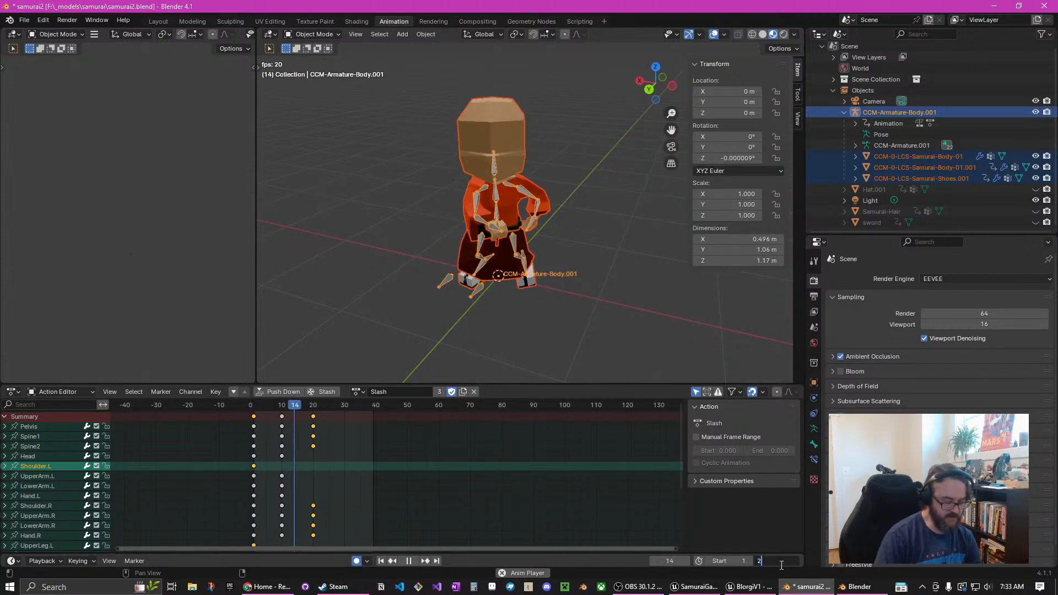
{"action": "type", "text": "20"}
{"action": "key", "text": "Return"}
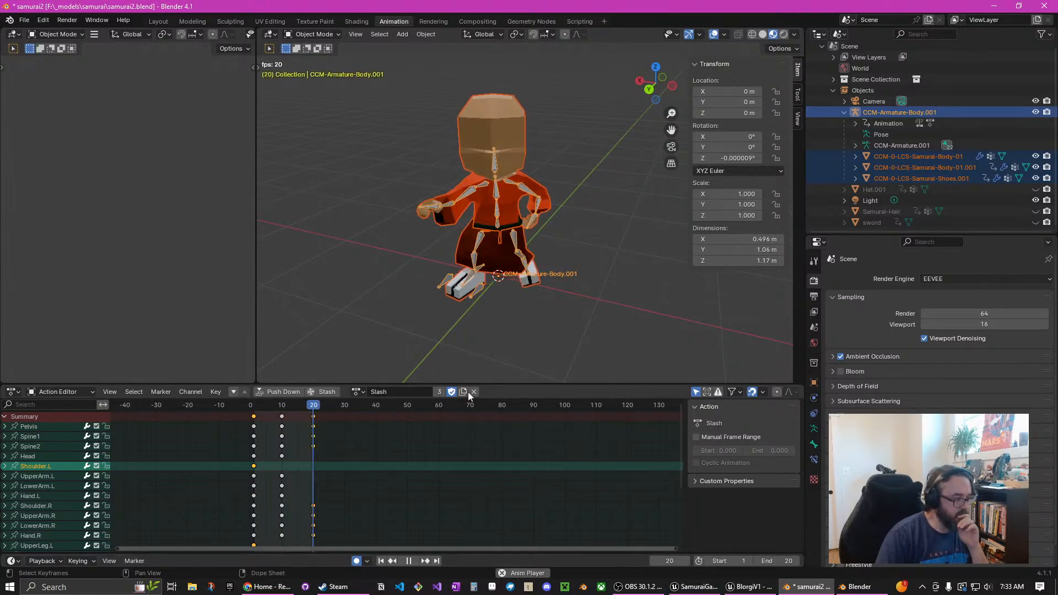
{"action": "left_click", "coordinate": [409, 560]}
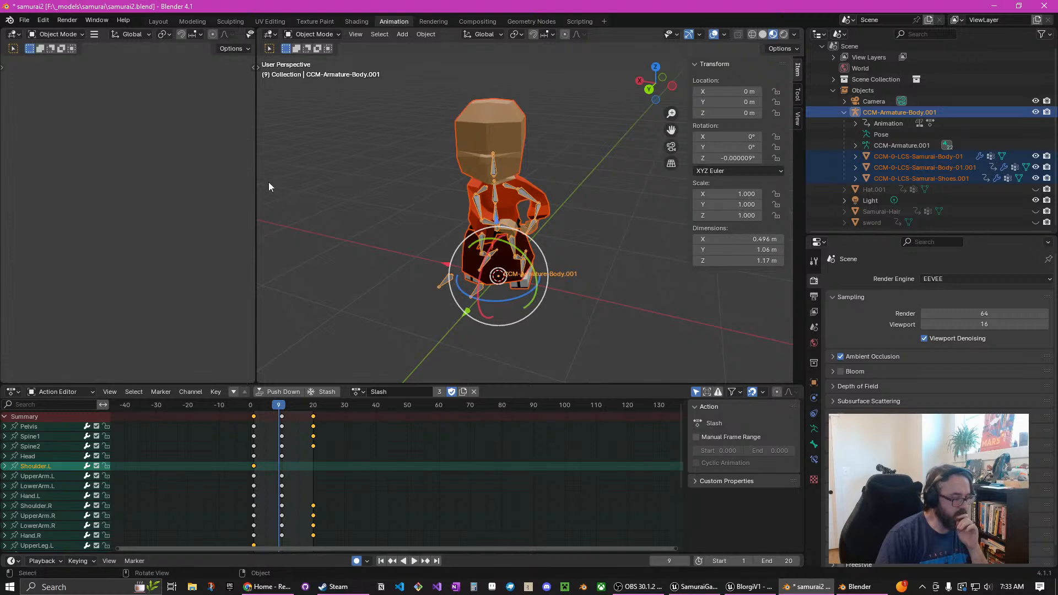
Export the selected armature and meshes with the Slash animation as dashslash.fbx in the newSamurai folder
{"action": "left_click", "coordinate": [20, 24]}
{"action": "mouse_move", "coordinate": [74, 184]}
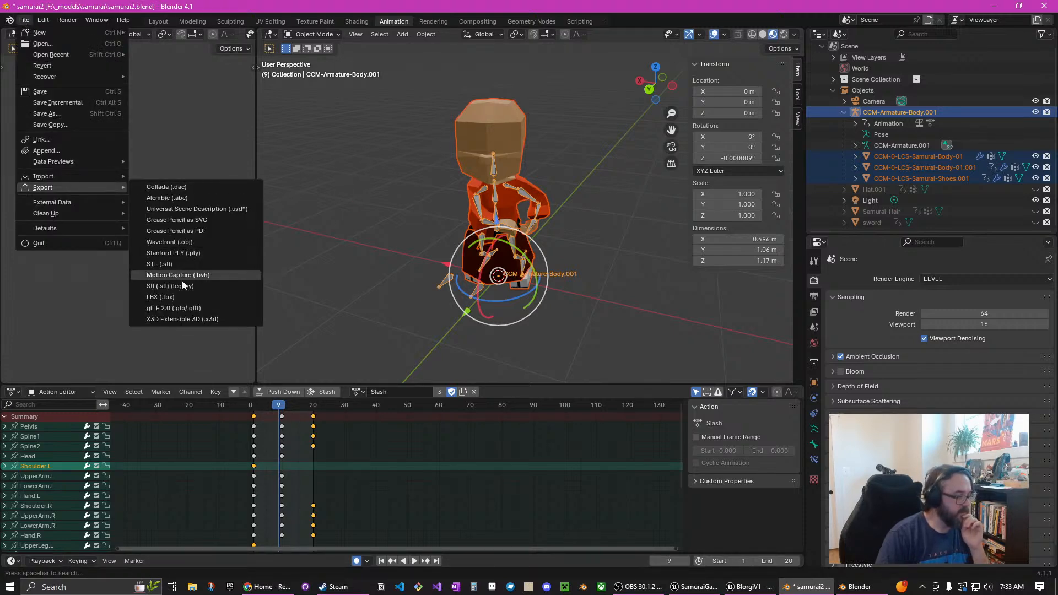
{"action": "left_click", "coordinate": [189, 296]}
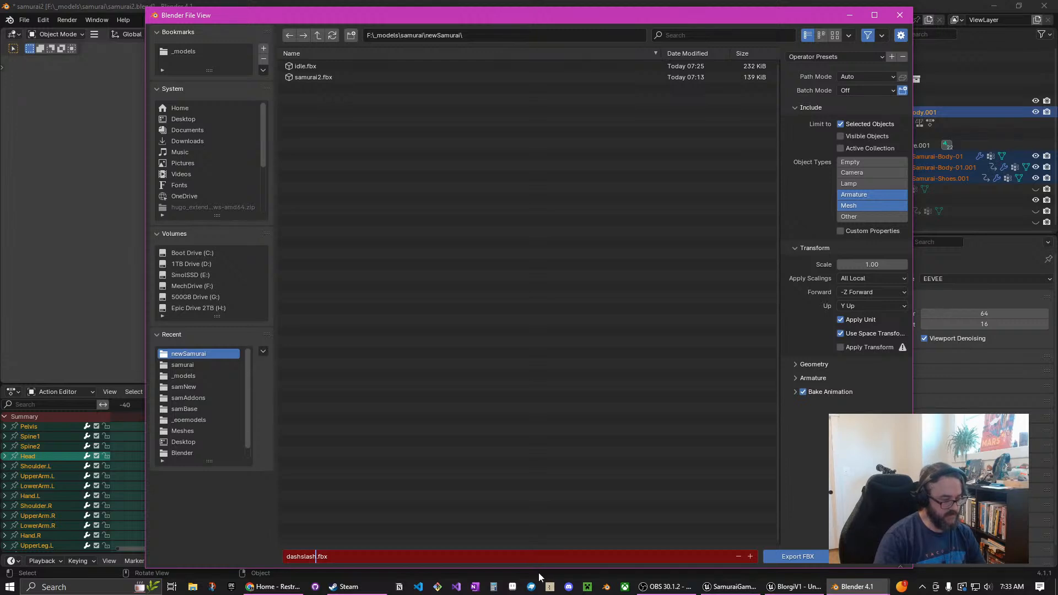
{"action": "left_click", "coordinate": [808, 557]}
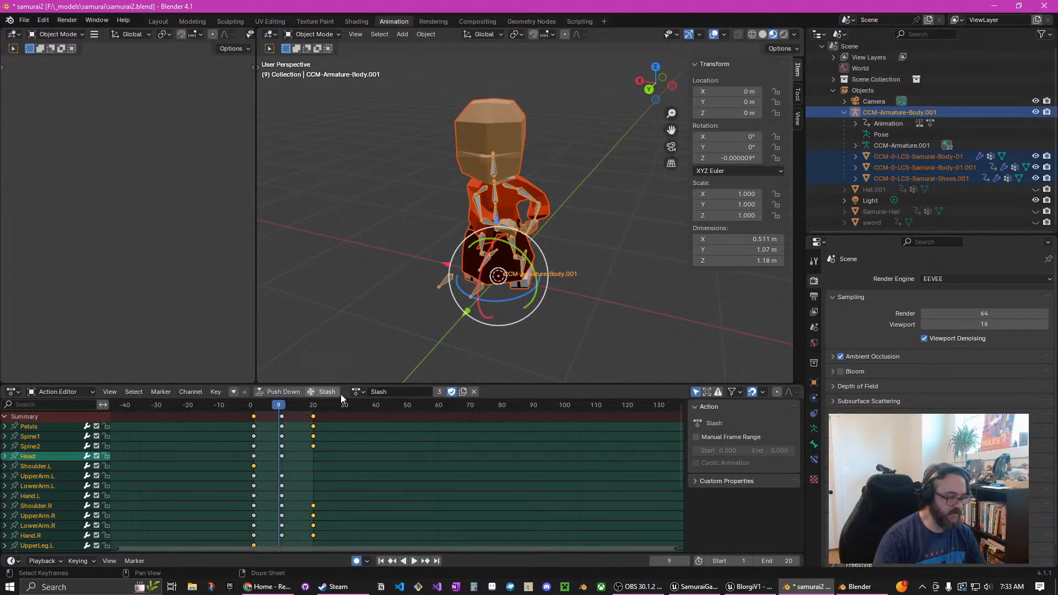
Switch the armature to the SheathSword action, set the end frame to 40 and preview the playback
{"action": "left_click", "coordinate": [357, 392]}
{"action": "left_click", "coordinate": [389, 451]}
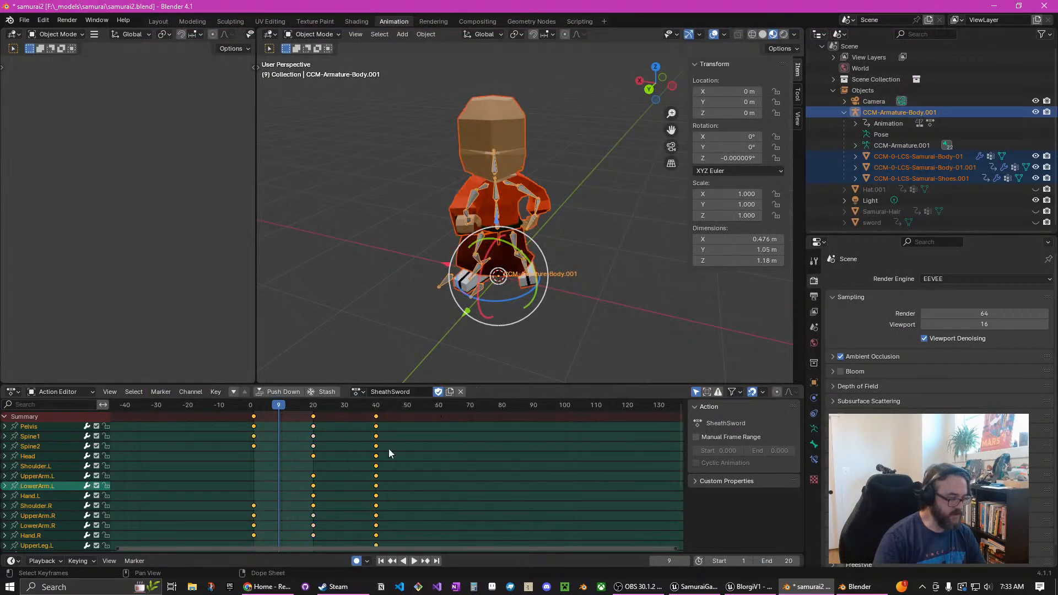
{"action": "left_click", "coordinate": [414, 562]}
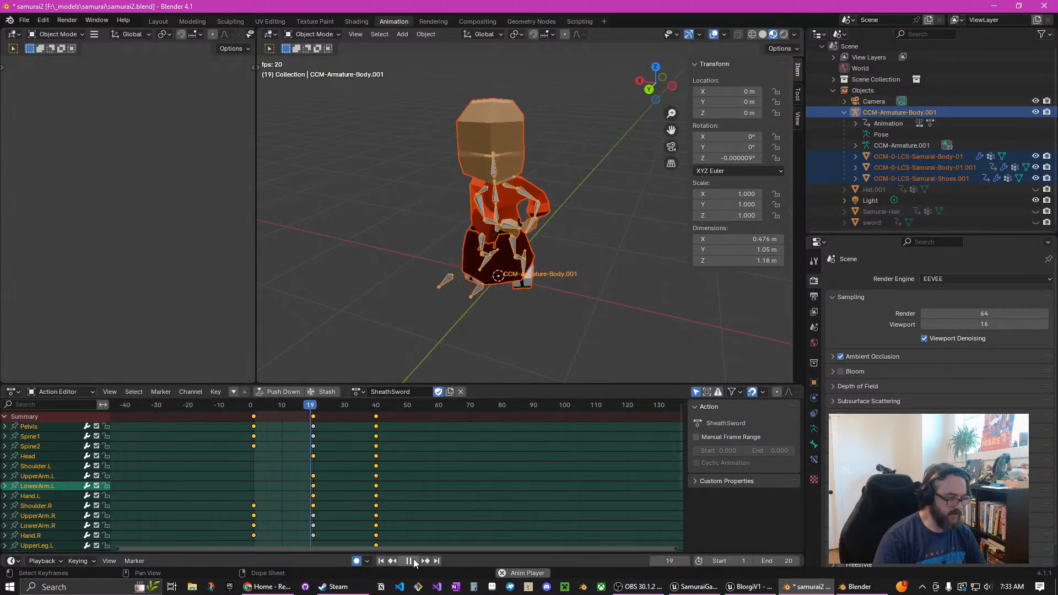
{"action": "left_click", "coordinate": [788, 561]}
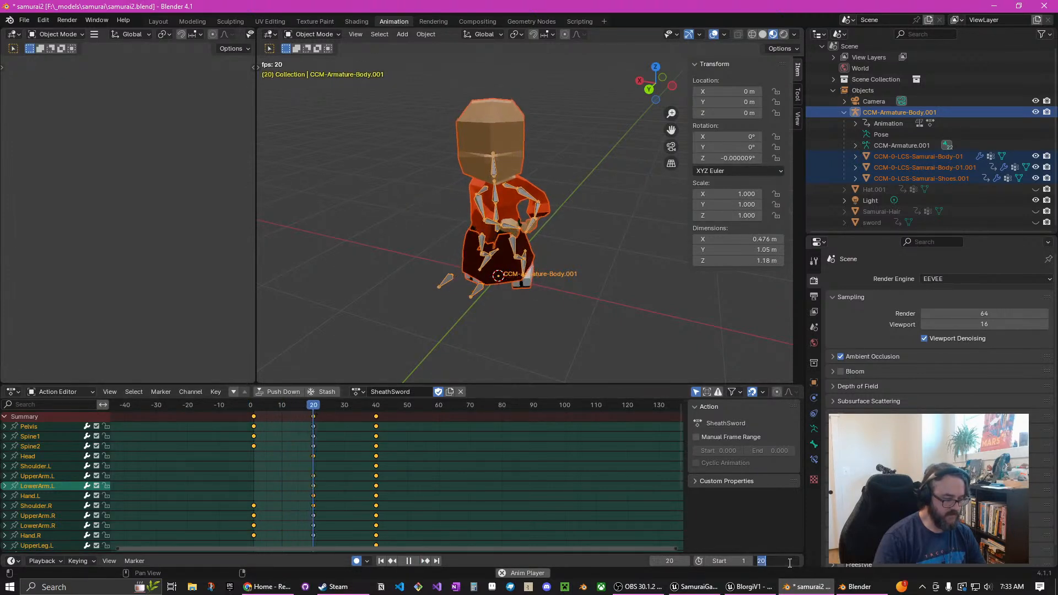
{"action": "type", "text": "40"}
{"action": "key", "text": "Return"}
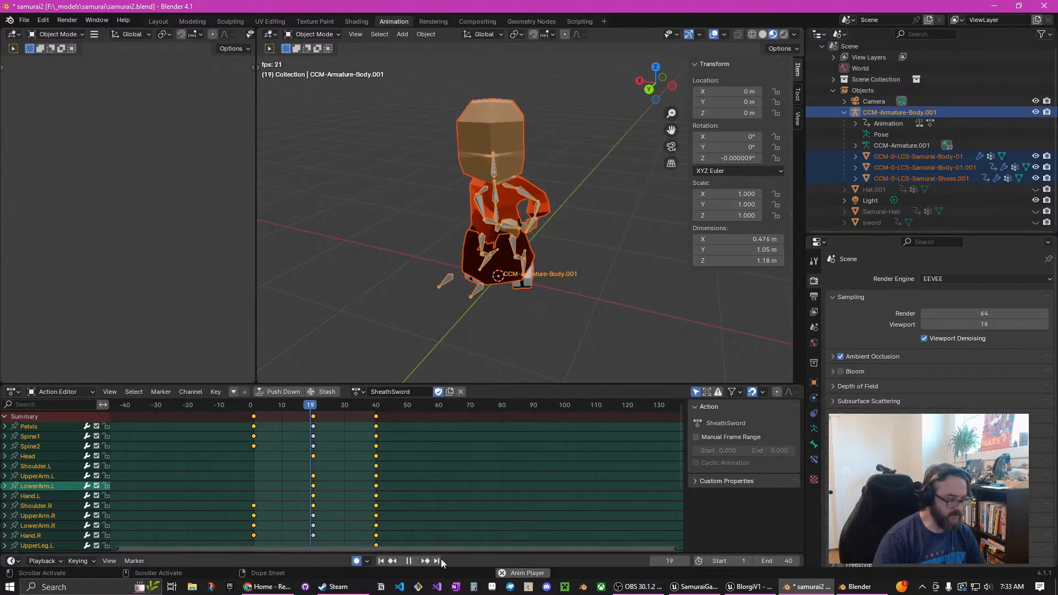
{"action": "left_click", "coordinate": [410, 561]}
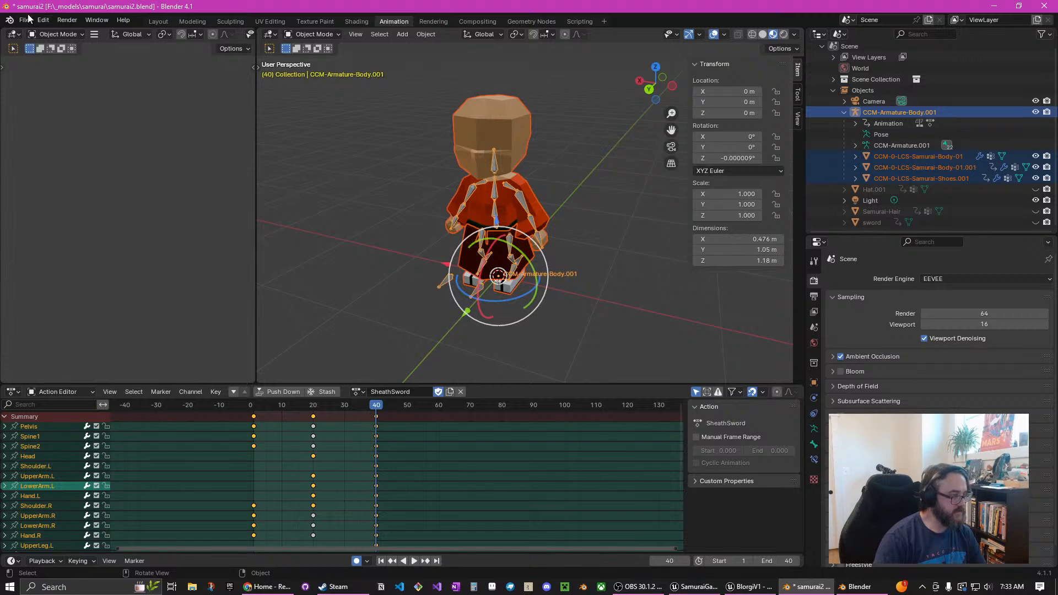
Export the selected armature and meshes with the SheathSword animation as sheathsword.fbx in the newSamurai folder
{"action": "left_click", "coordinate": [28, 19]}
{"action": "mouse_move", "coordinate": [58, 186]}
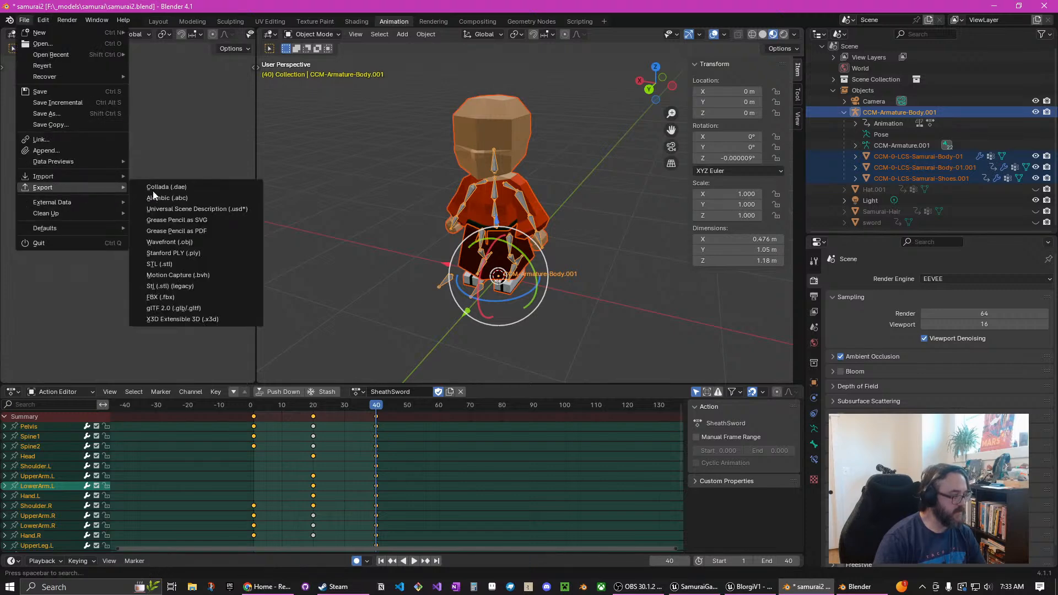
{"action": "left_click", "coordinate": [186, 298]}
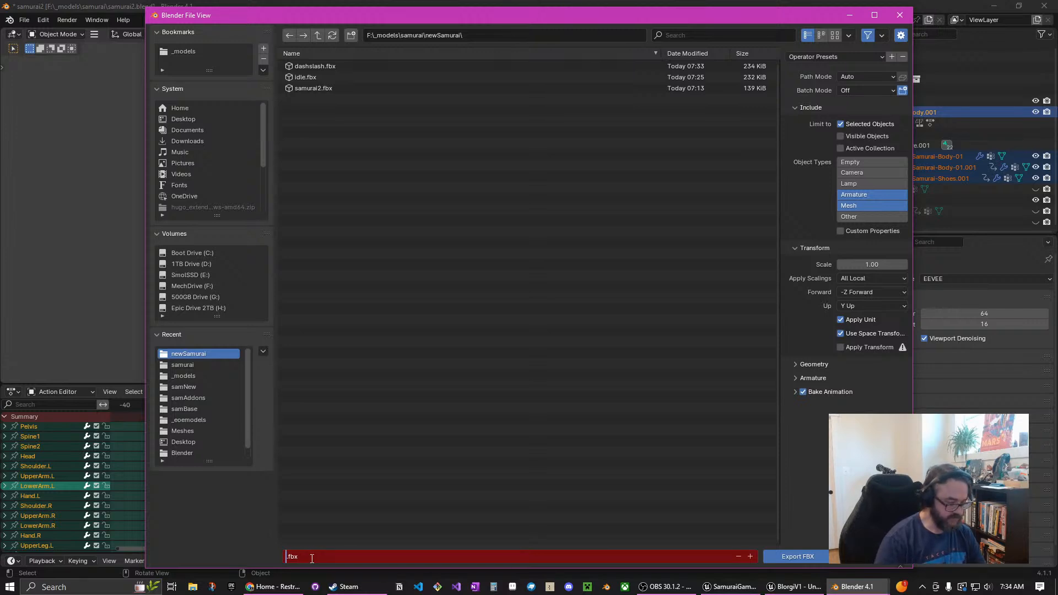
{"action": "type", "text": "sheathsw"}
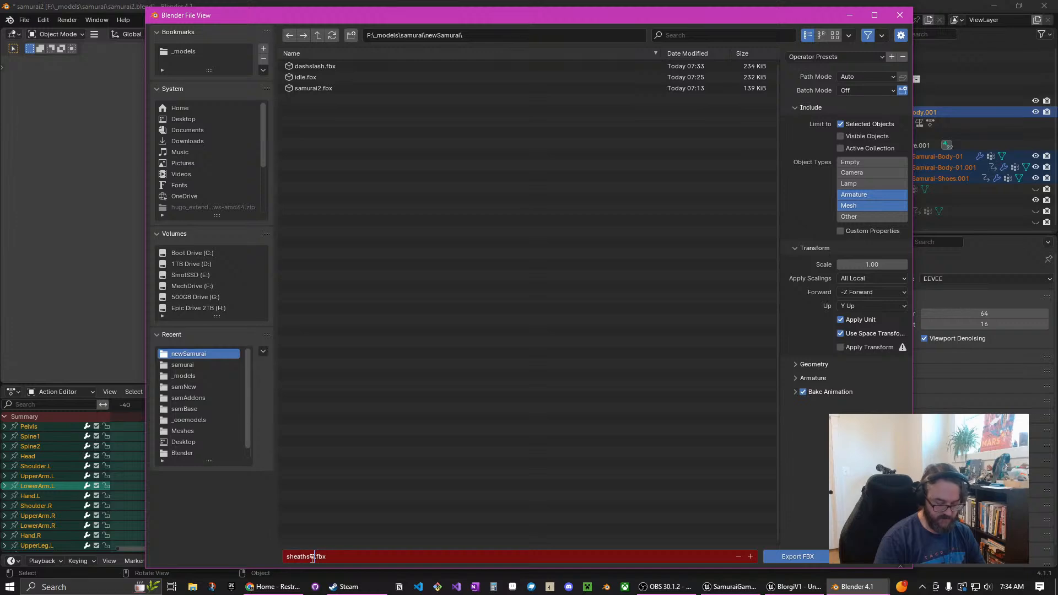
{"action": "type", "text": "ord"}
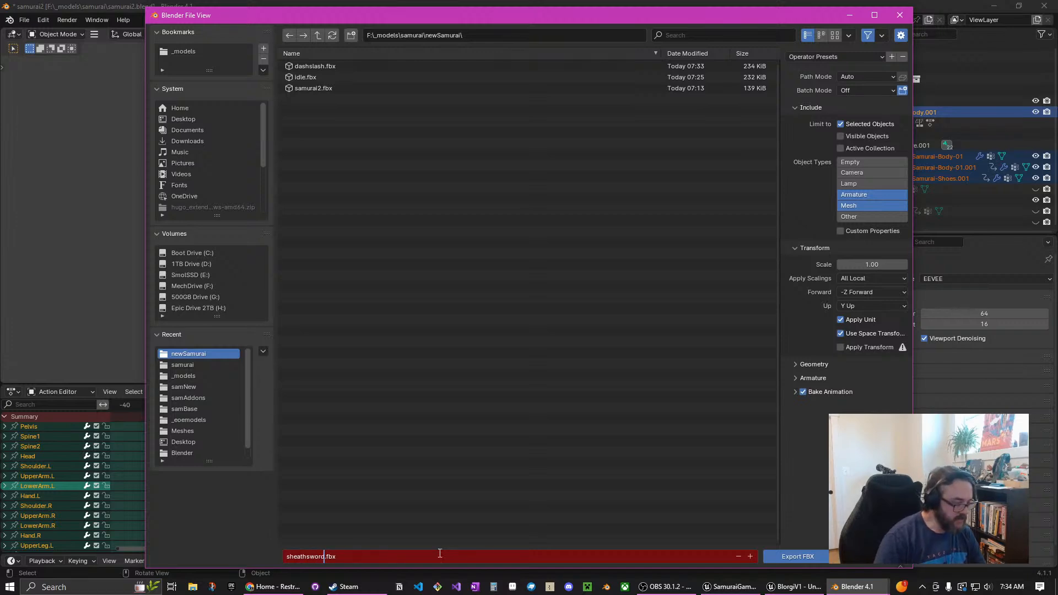
{"action": "left_click", "coordinate": [784, 558]}
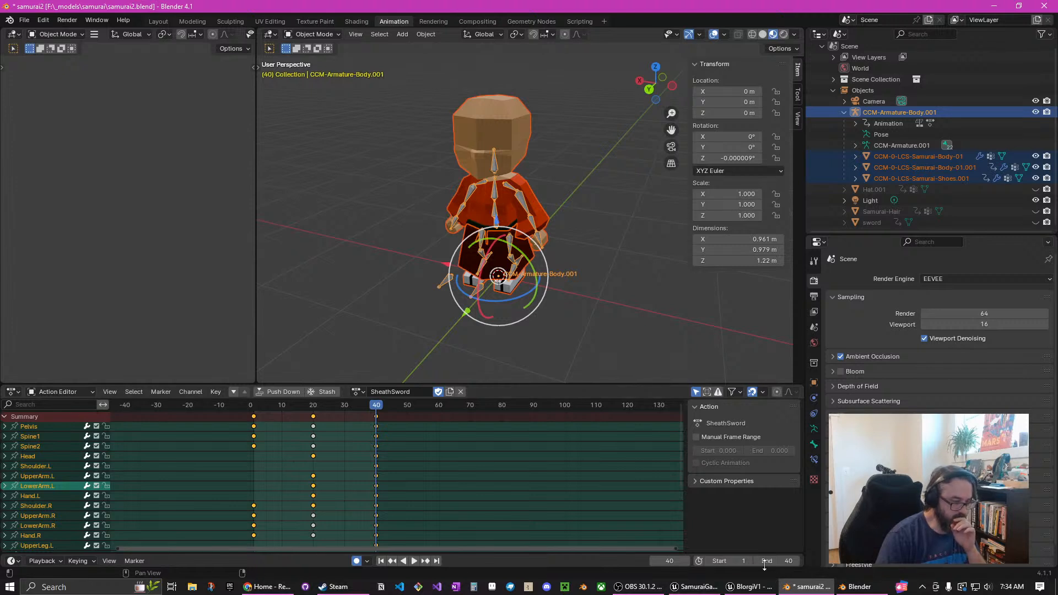
Switch the armature to the Slash2 action, set the end frame to 20 and preview the playback
{"action": "left_click", "coordinate": [361, 394]}
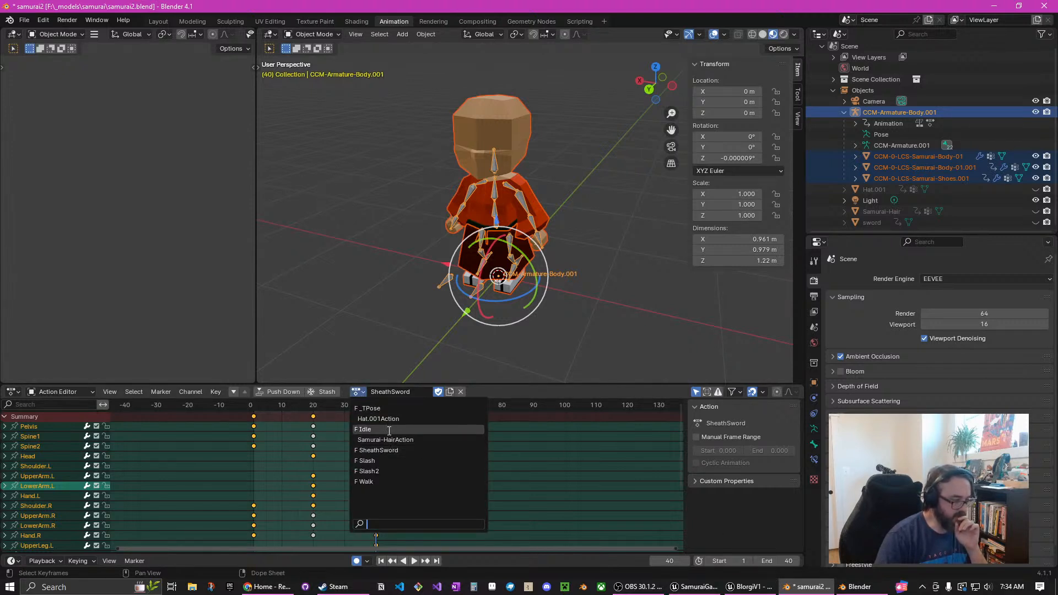
{"action": "left_click", "coordinate": [376, 472]}
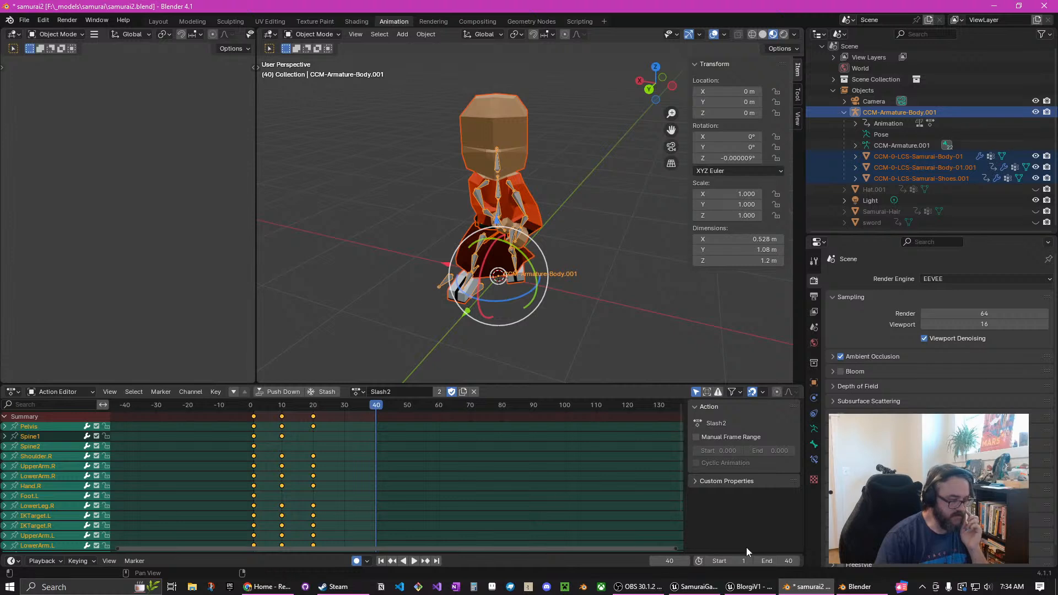
{"action": "left_click", "coordinate": [784, 560]}
{"action": "type", "text": "20"}
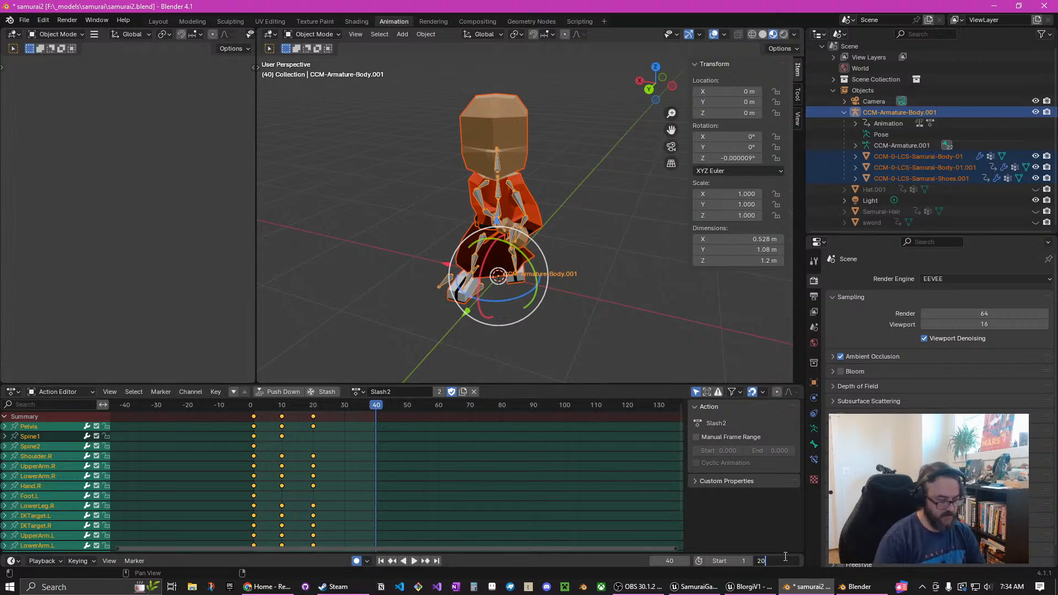
{"action": "key", "text": "Return"}
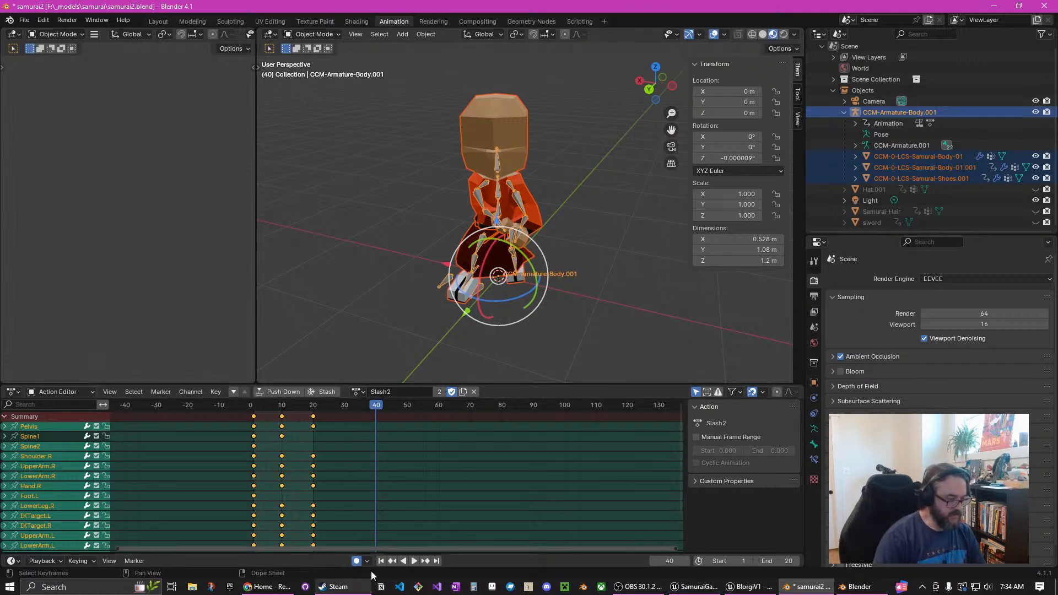
{"action": "left_click", "coordinate": [415, 561]}
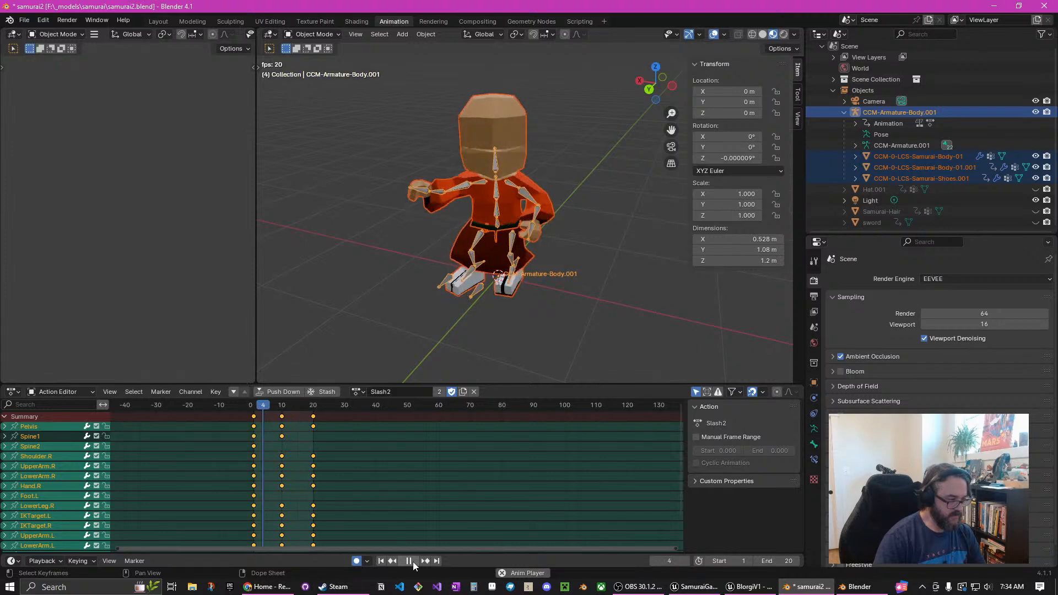
{"action": "left_click", "coordinate": [411, 562]}
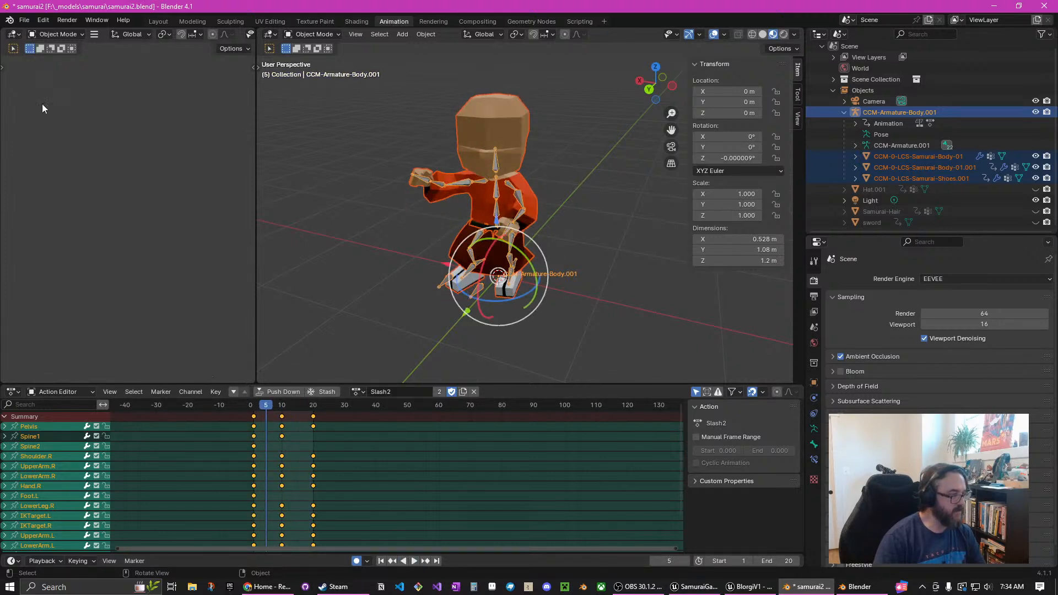
Export the selected armature and meshes with the Slash2 animation as overheadslash.fbx in the newSamurai folder
{"action": "left_click", "coordinate": [32, 20]}
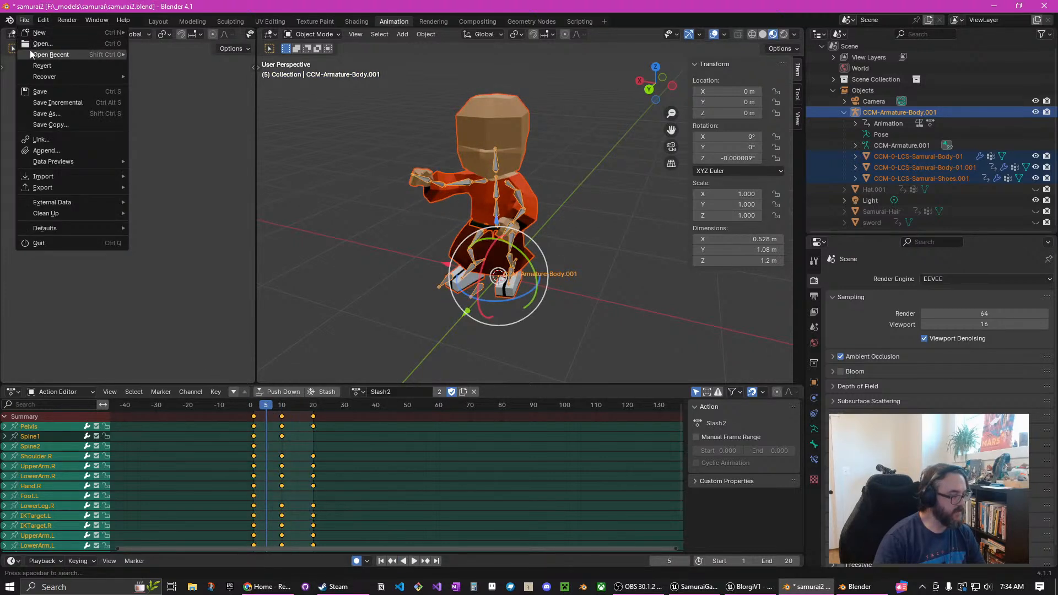
{"action": "mouse_move", "coordinate": [67, 184]}
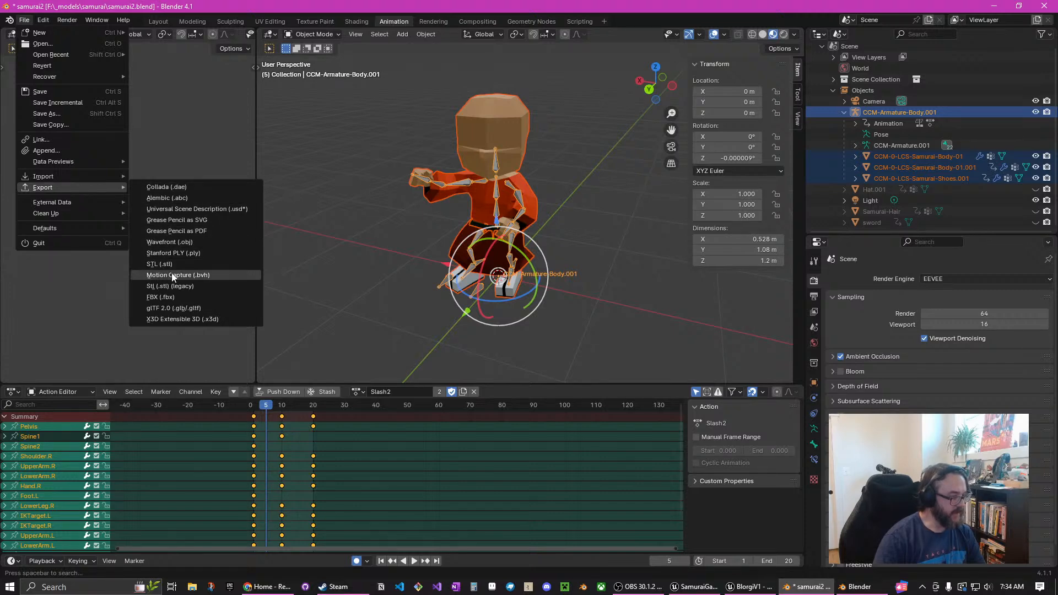
{"action": "left_click", "coordinate": [181, 296]}
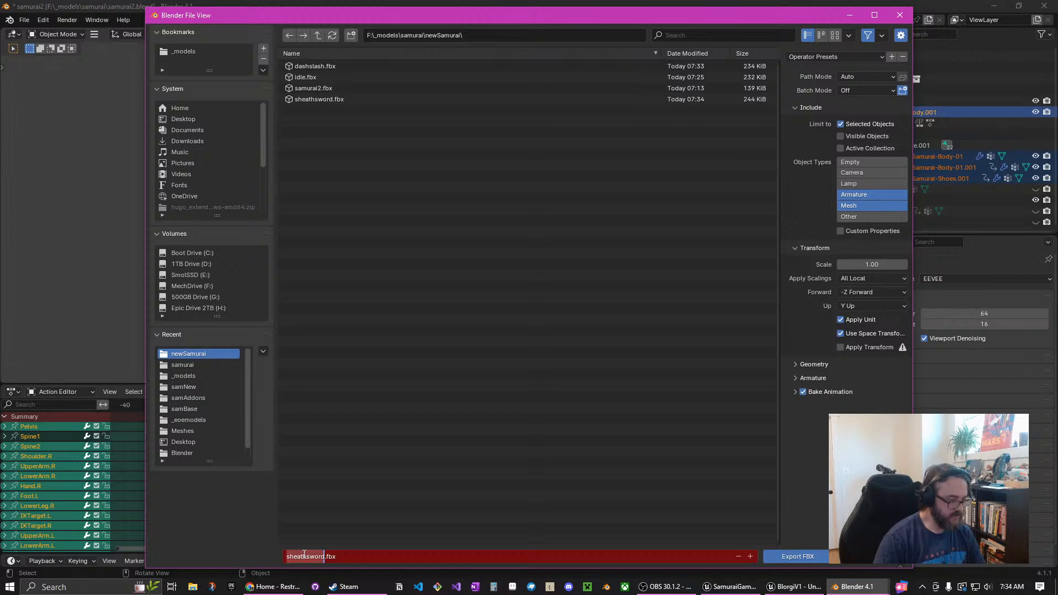
{"action": "type", "text": "ov"}
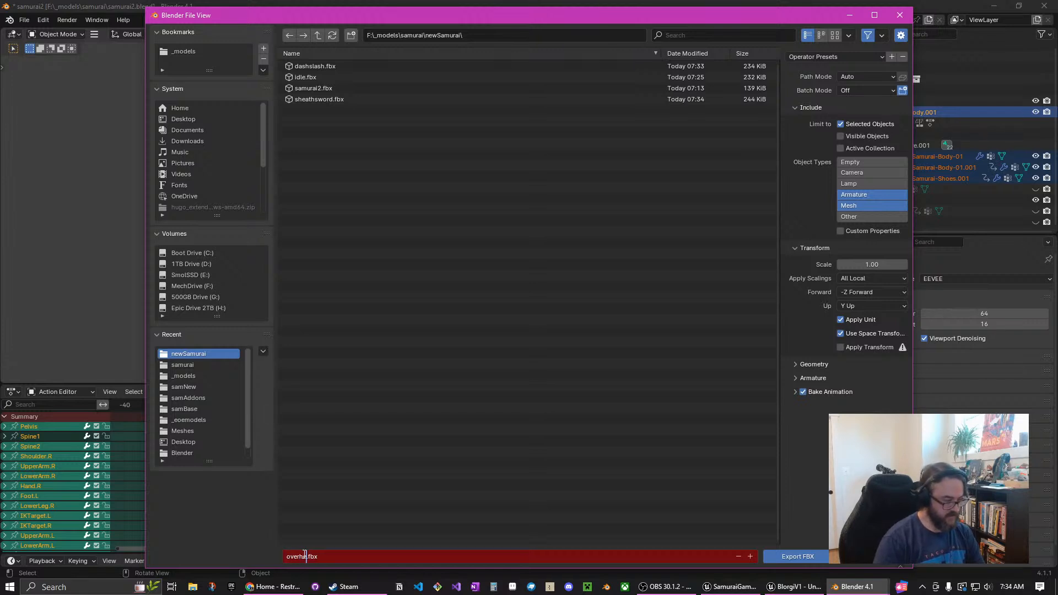
{"action": "type", "text": "erheadsla"}
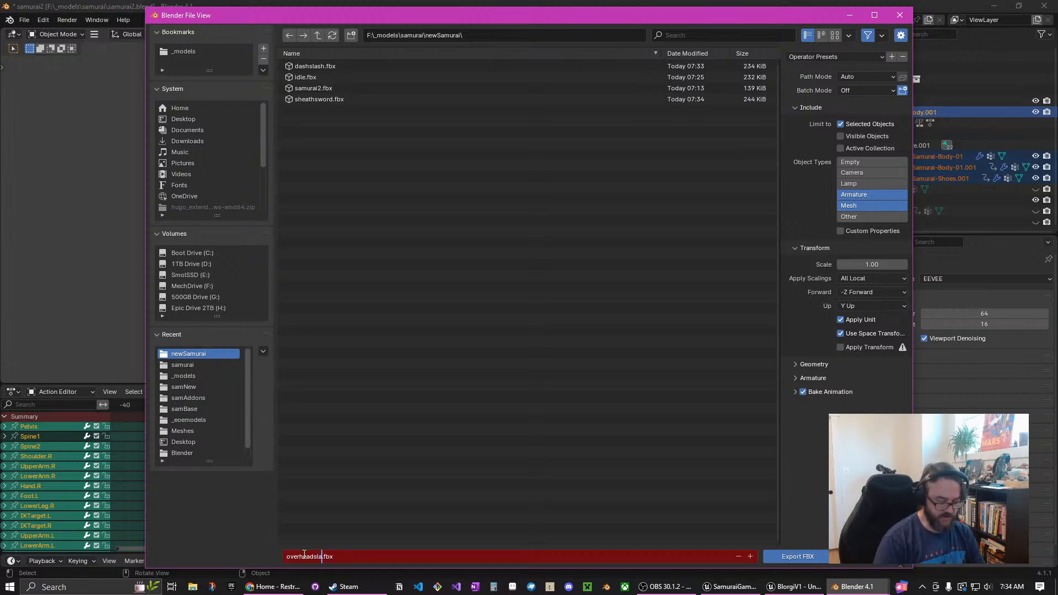
{"action": "type", "text": "sh"}
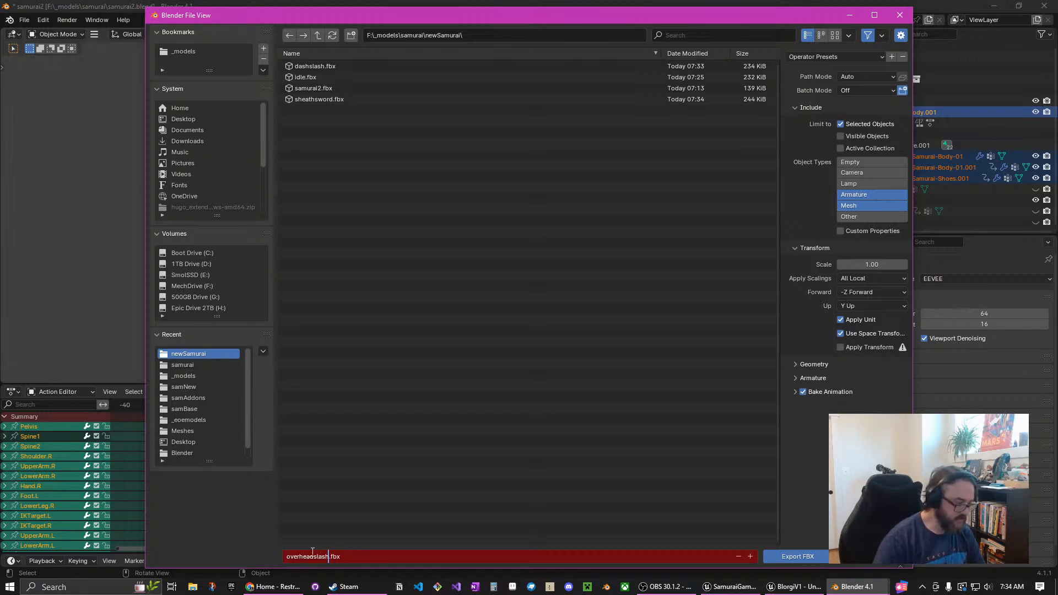
{"action": "left_click", "coordinate": [806, 558]}
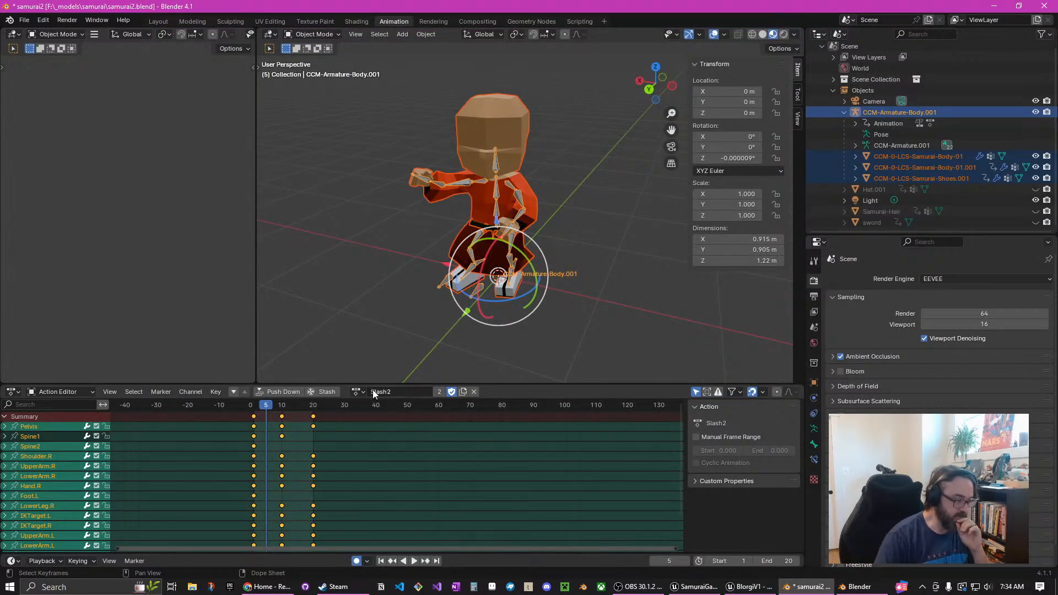
Switch the armature to the Walk action, set the end frame to 17 and preview the playback
{"action": "left_click", "coordinate": [359, 392]}
{"action": "left_click", "coordinate": [362, 482]}
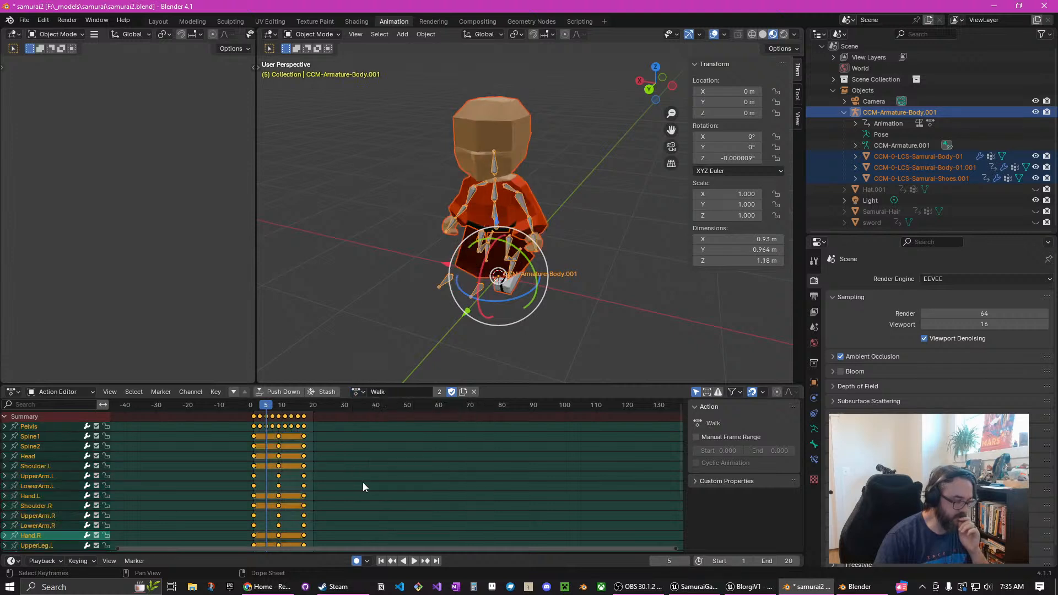
{"action": "key", "text": "space"}
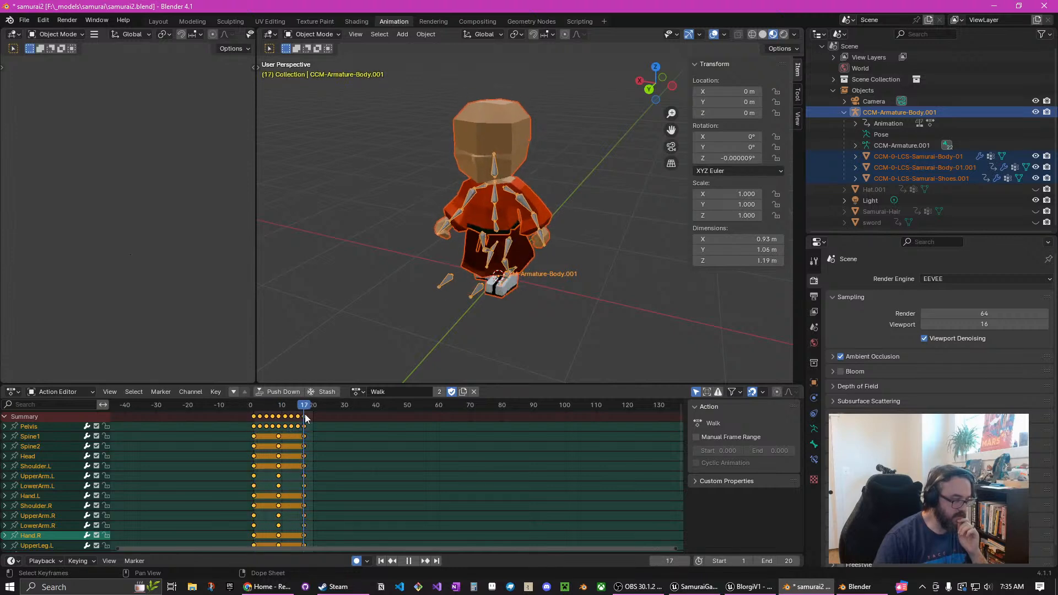
{"action": "mouse_move", "coordinate": [311, 418]}
{"action": "left_mouse_down"}
{"action": "mouse_move", "coordinate": [254, 413]}
{"action": "mouse_move", "coordinate": [304, 418]}
{"action": "left_mouse_up"}
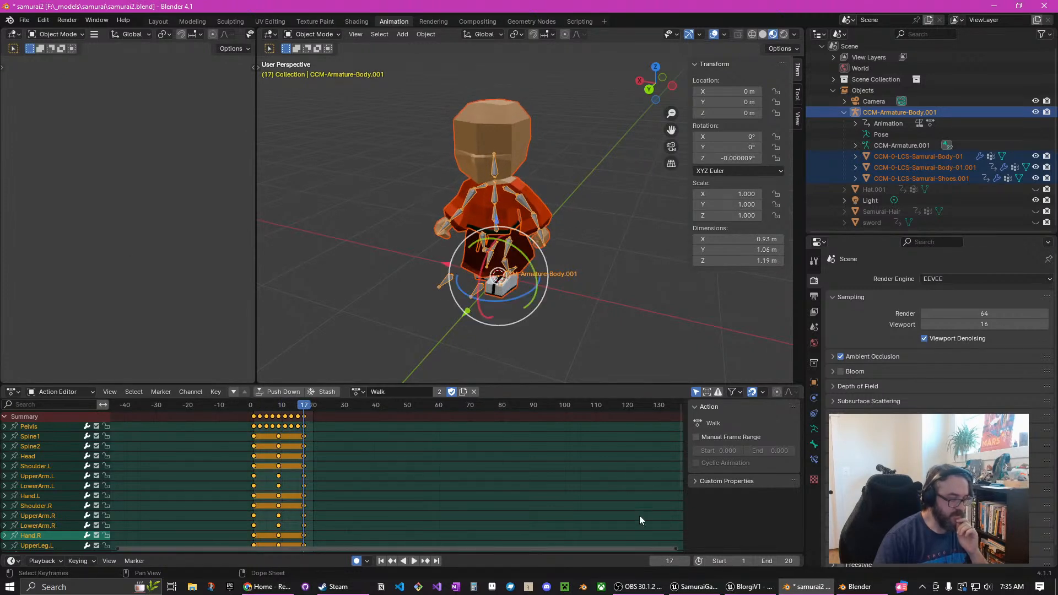
{"action": "double_click", "coordinate": [787, 561]}
{"action": "type", "text": "17"}
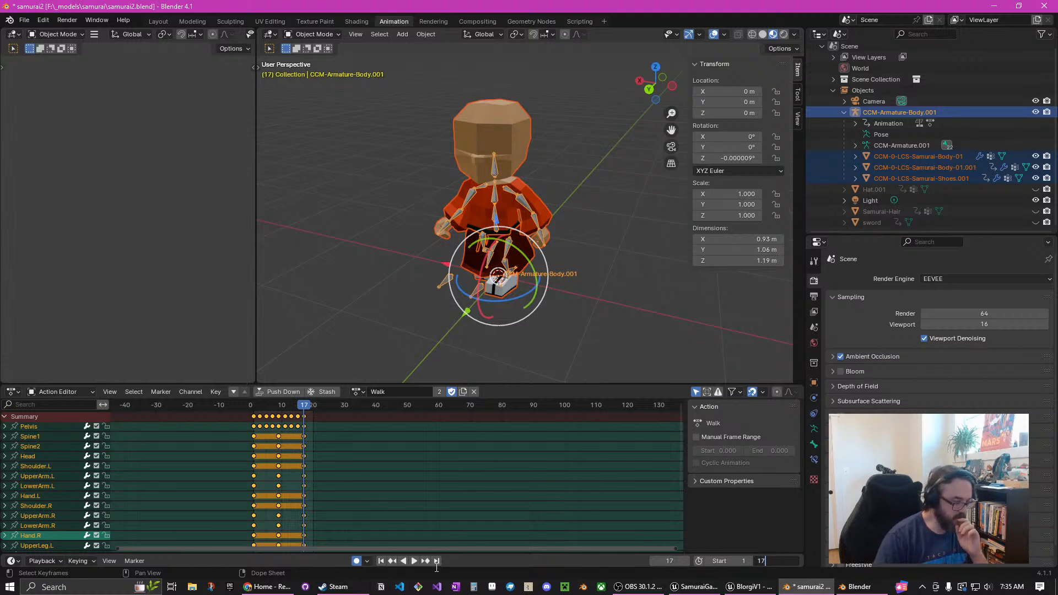
{"action": "key", "text": "Return"}
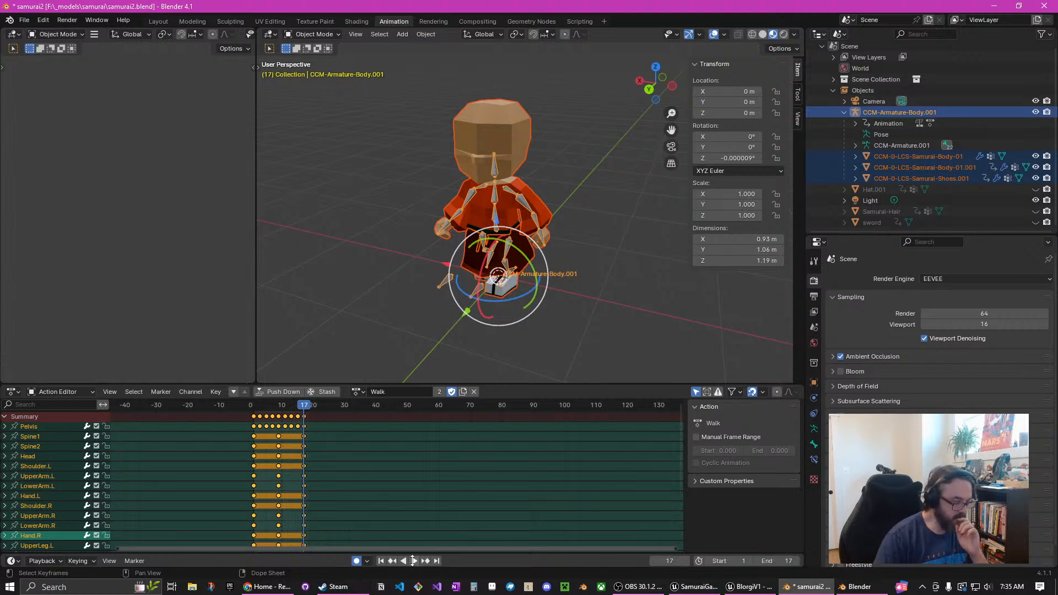
{"action": "left_click", "coordinate": [414, 560]}
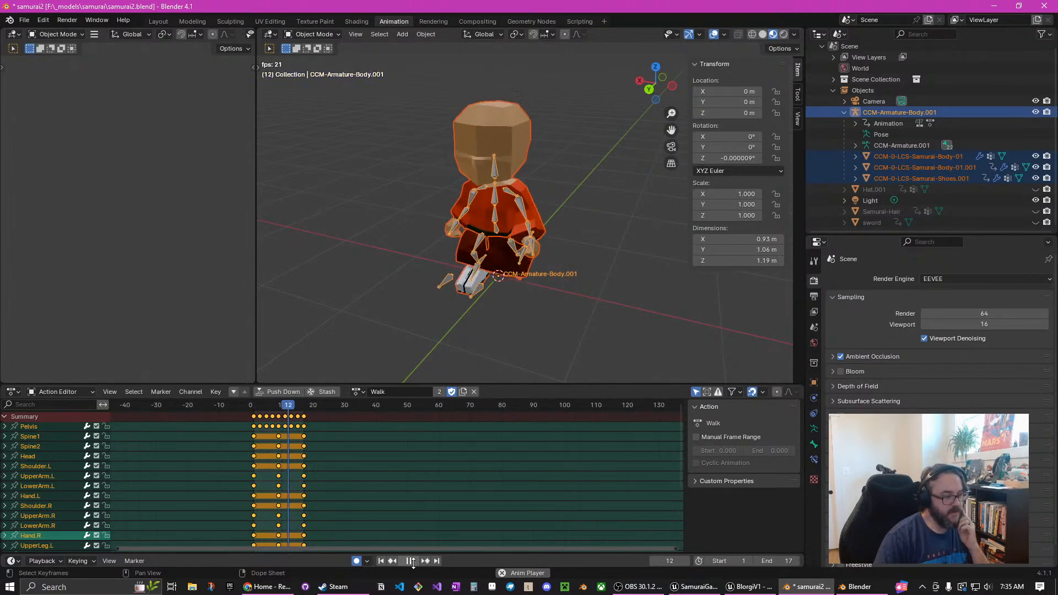
Try an end frame of 18 for the Walk playback and undo the change
{"action": "left_click", "coordinate": [794, 561]}
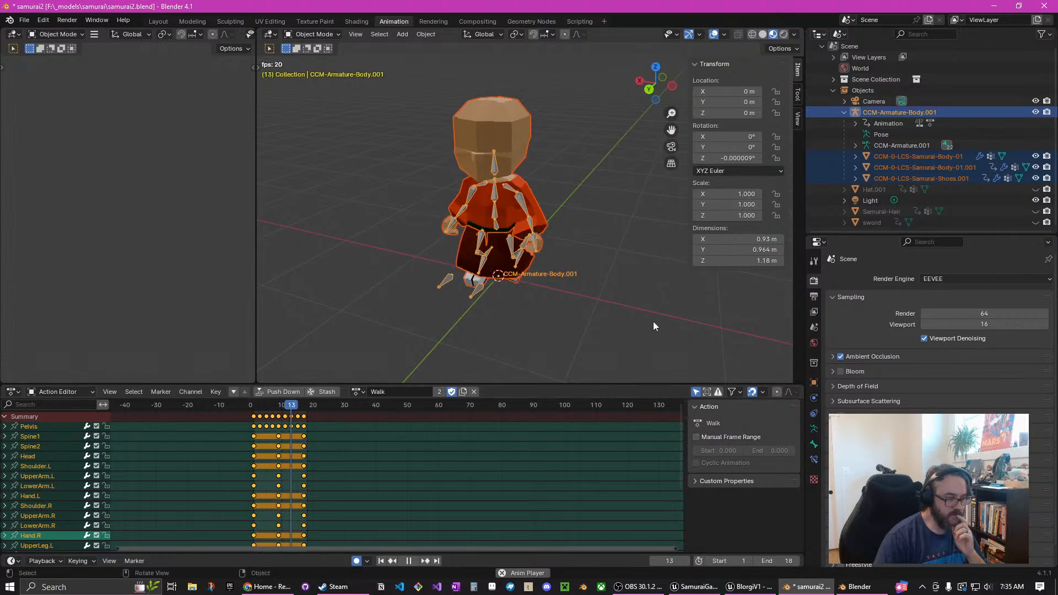
{"action": "left_click", "coordinate": [43, 19]}
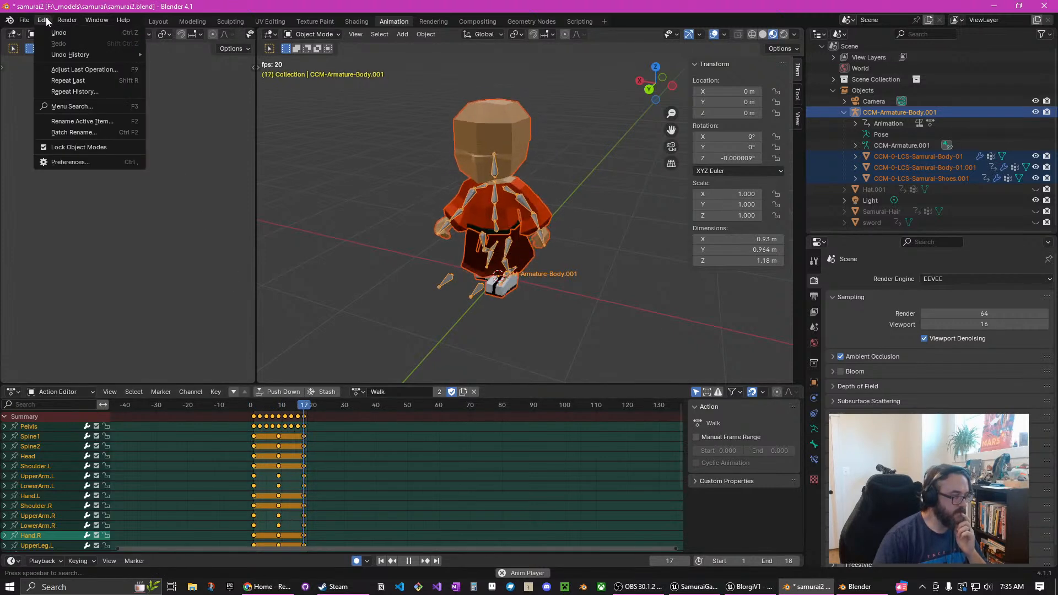
{"action": "left_click", "coordinate": [48, 32]}
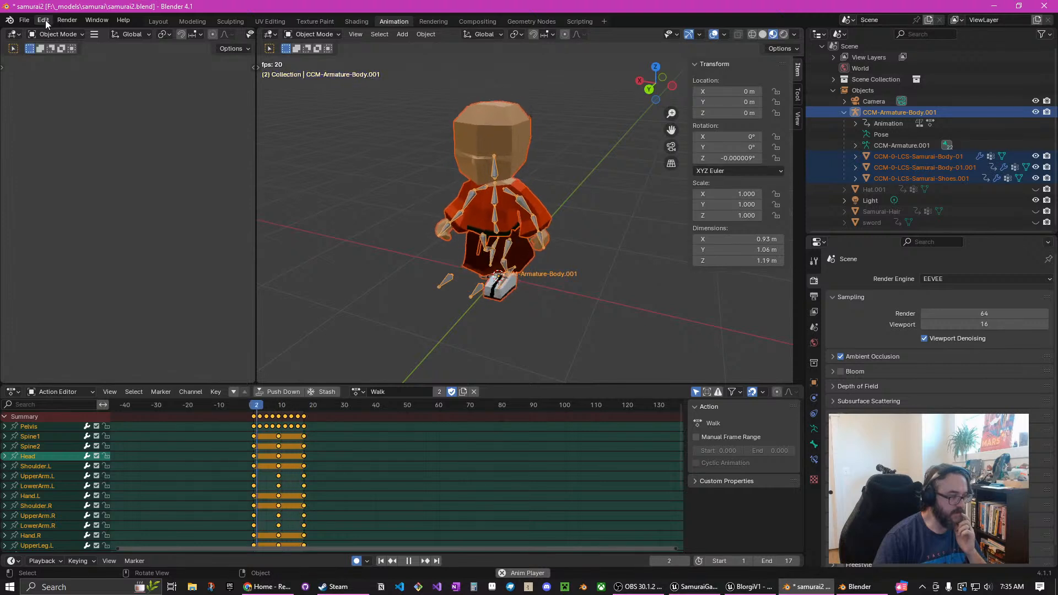
{"action": "left_click", "coordinate": [44, 20]}
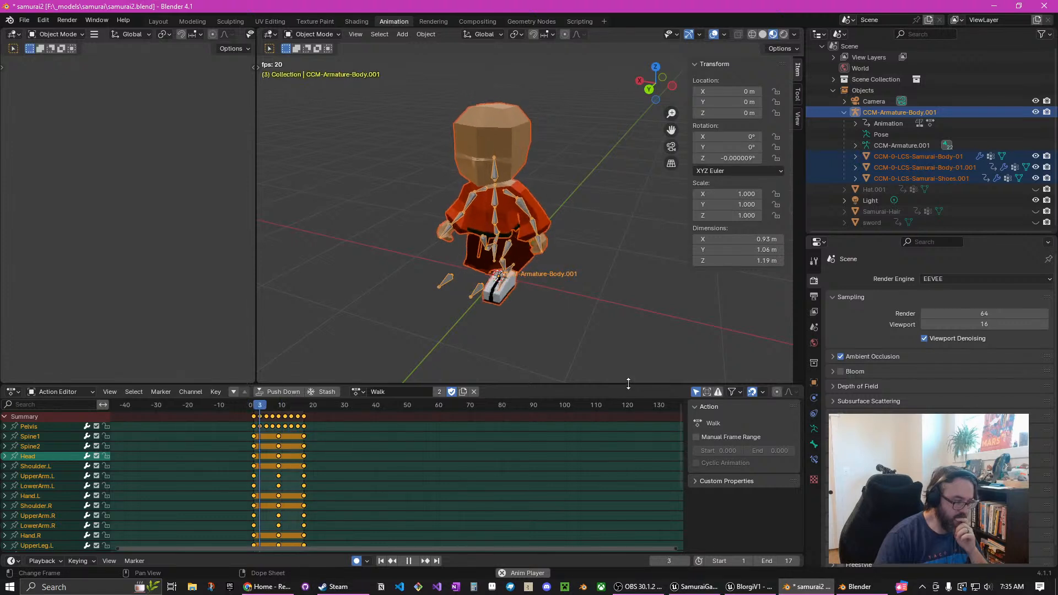
Set the end frame to 16, review the looping Walk animation and stop the playback
{"action": "left_click", "coordinate": [788, 561]}
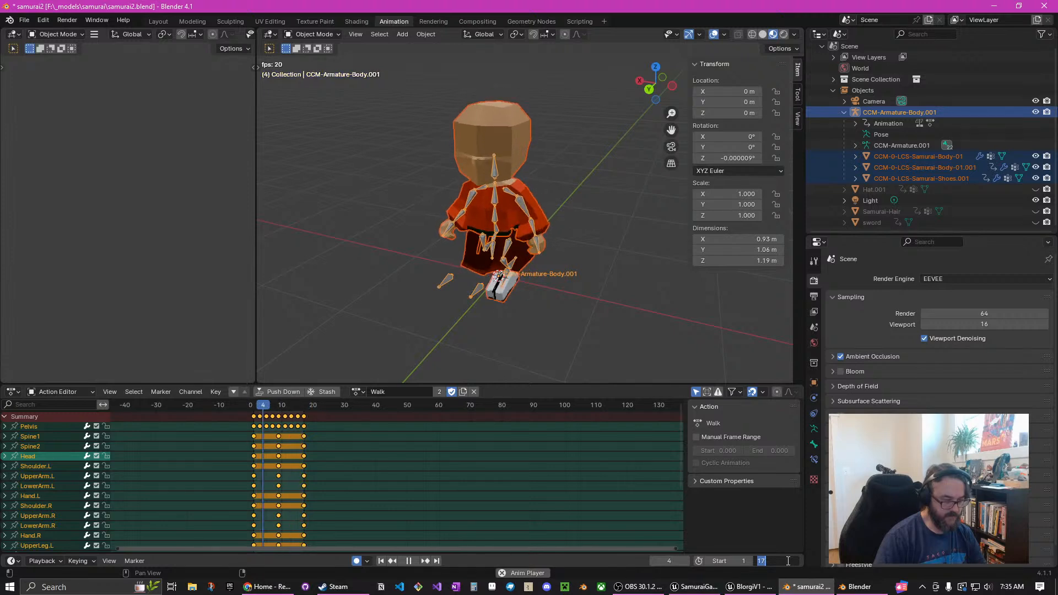
{"action": "type", "text": "16"}
{"action": "key", "text": "Return"}
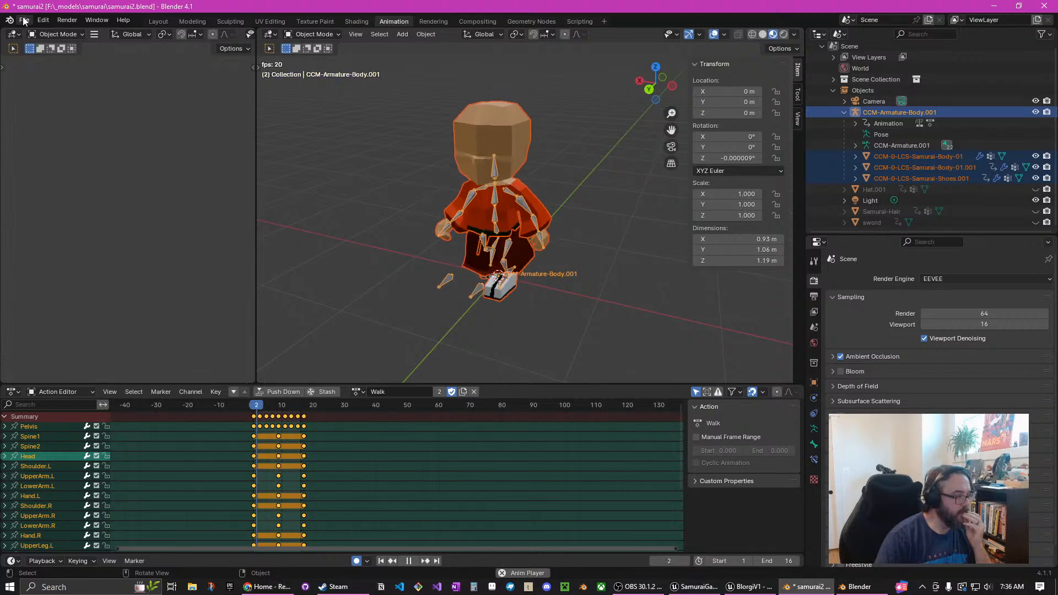
{"action": "left_click", "coordinate": [409, 561]}
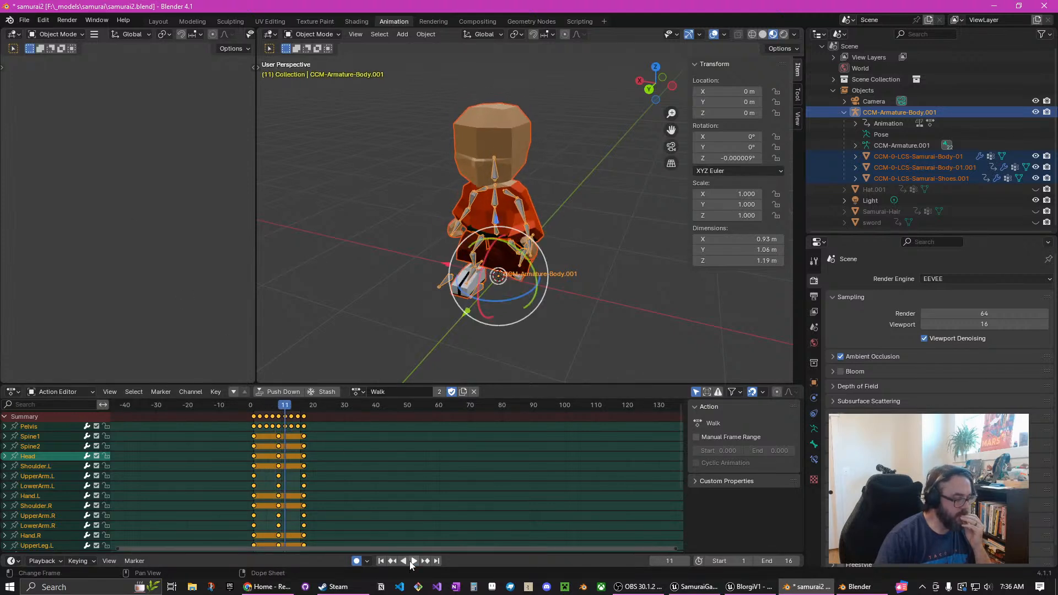
Export the selected armature and meshes with the Walk animation as walk.fbx in the newSamurai folder
{"action": "left_click", "coordinate": [23, 21]}
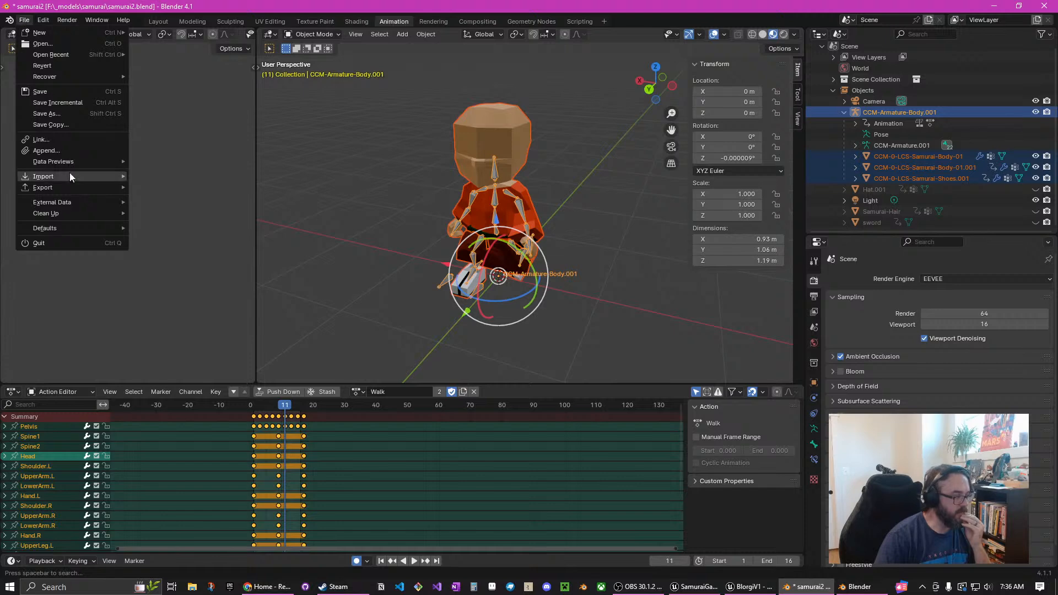
{"action": "mouse_move", "coordinate": [70, 182]}
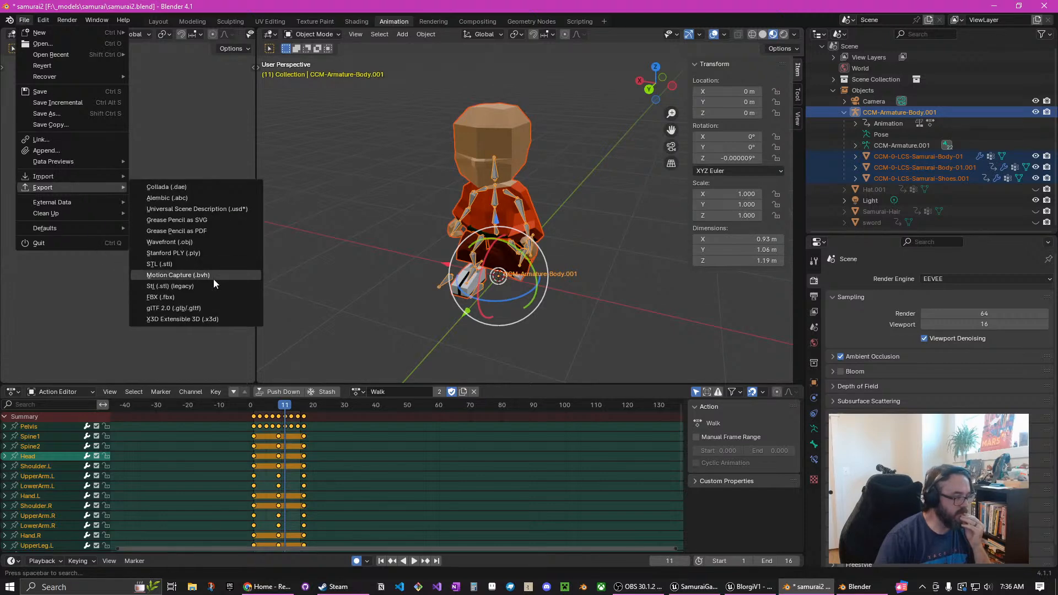
{"action": "left_click", "coordinate": [221, 297]}
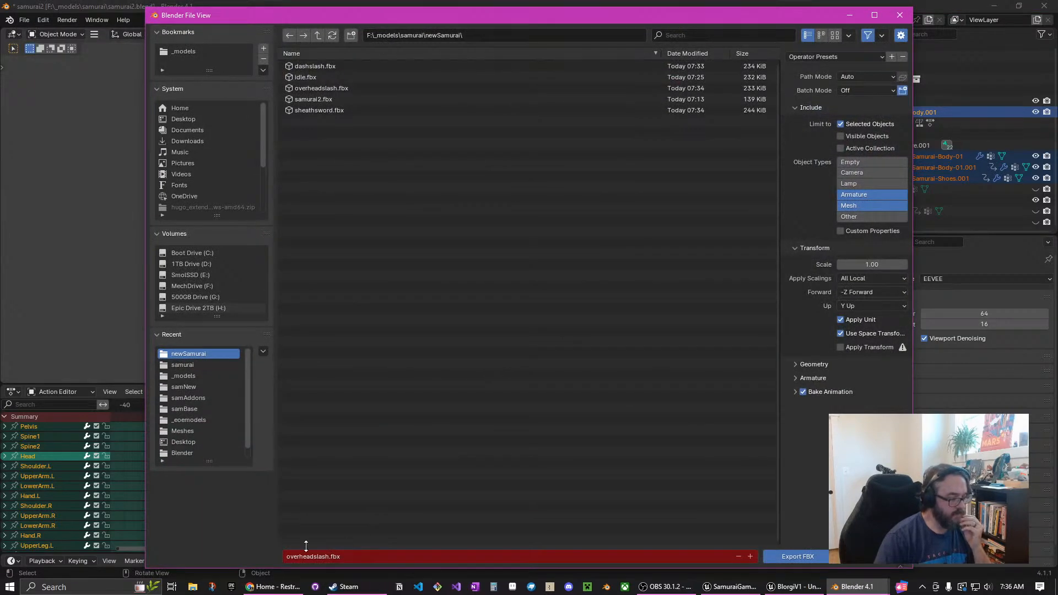
{"action": "double_click", "coordinate": [306, 557]}
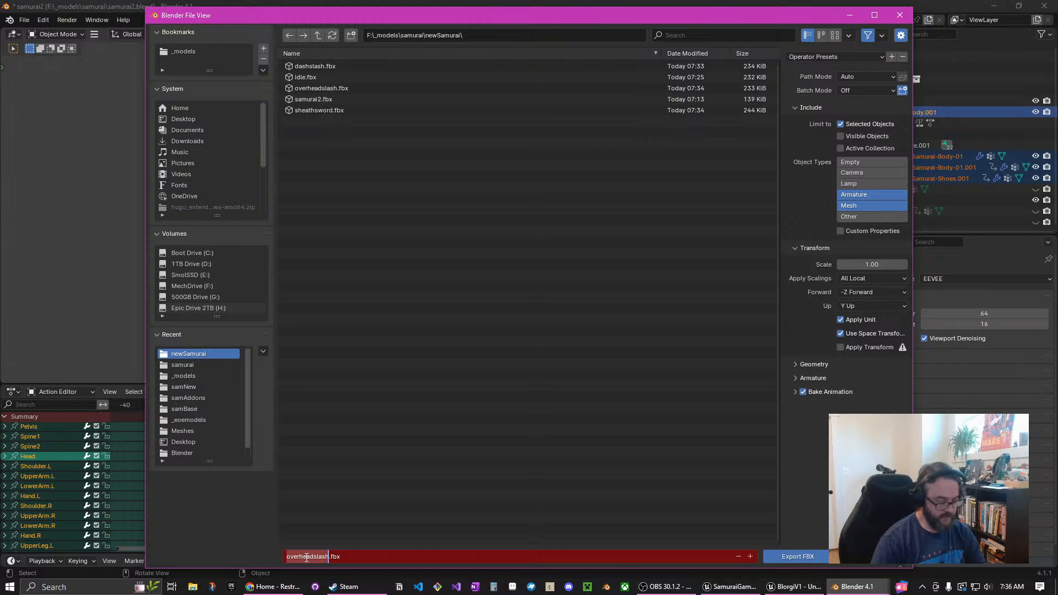
{"action": "type", "text": "walk"}
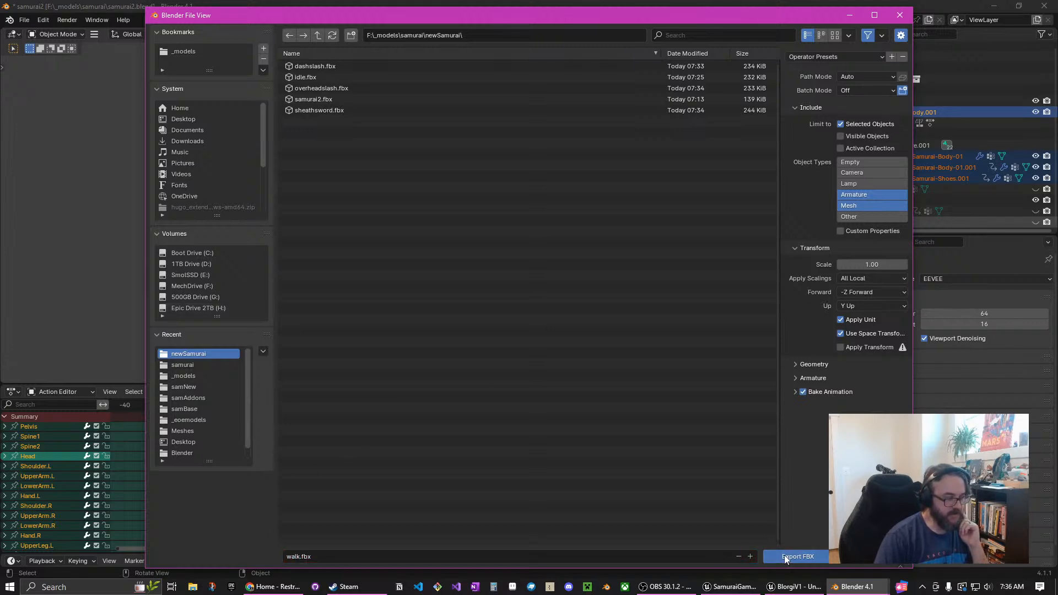
{"action": "left_click", "coordinate": [786, 558]}
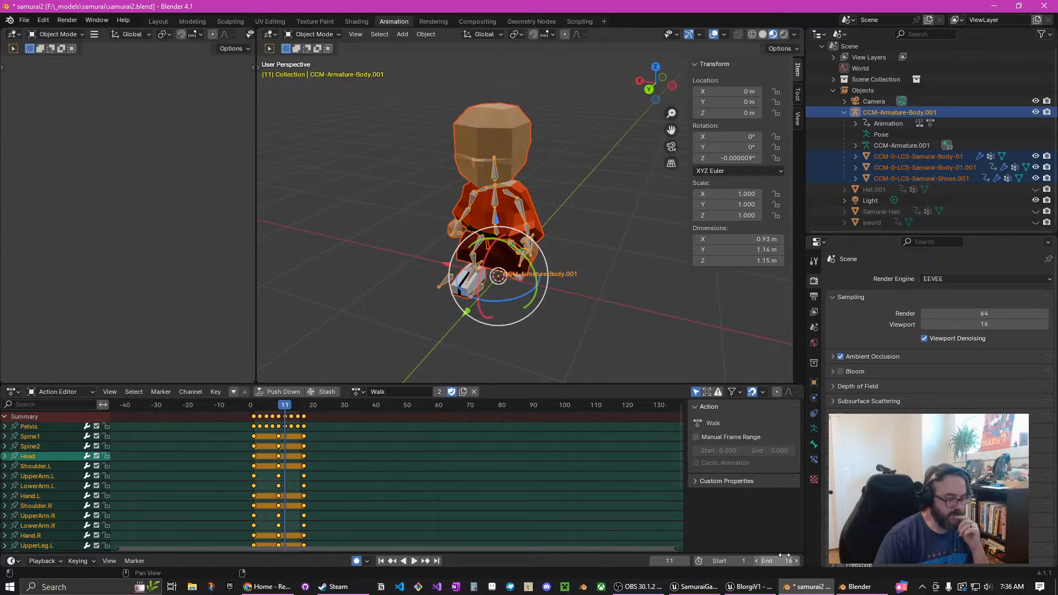
Save the samurai2.blend file, keeping Walk as the armature's active action
{"action": "left_click", "coordinate": [365, 392]}
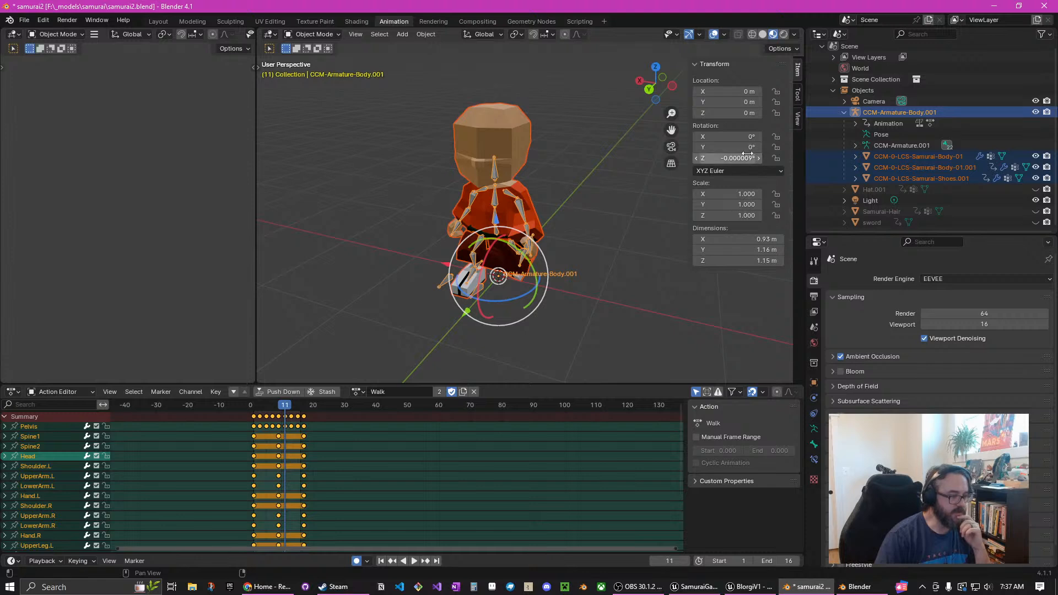
{"action": "left_click", "coordinate": [25, 21]}
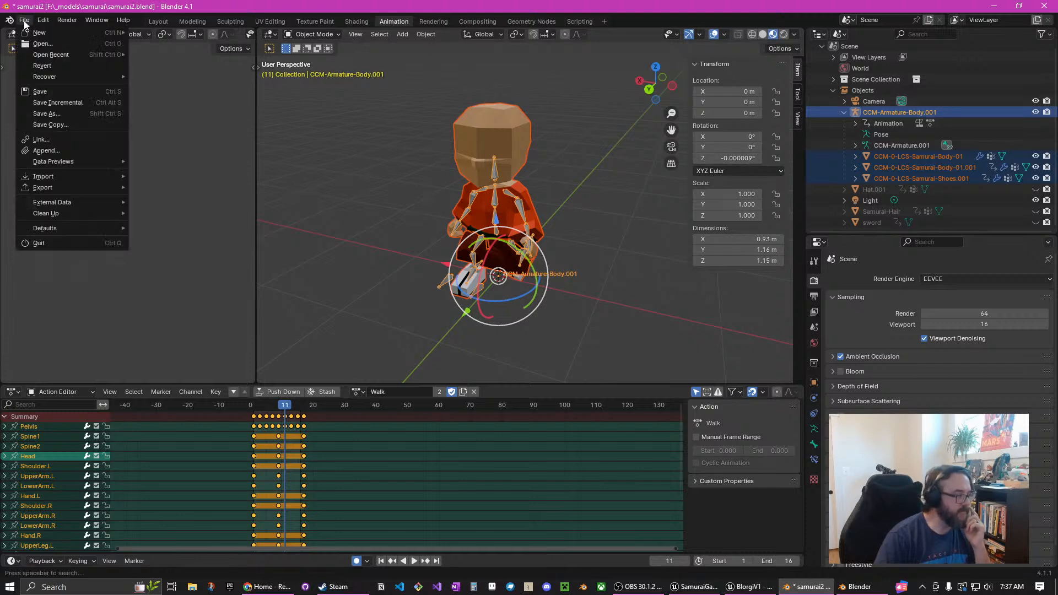
{"action": "left_click", "coordinate": [72, 89]}
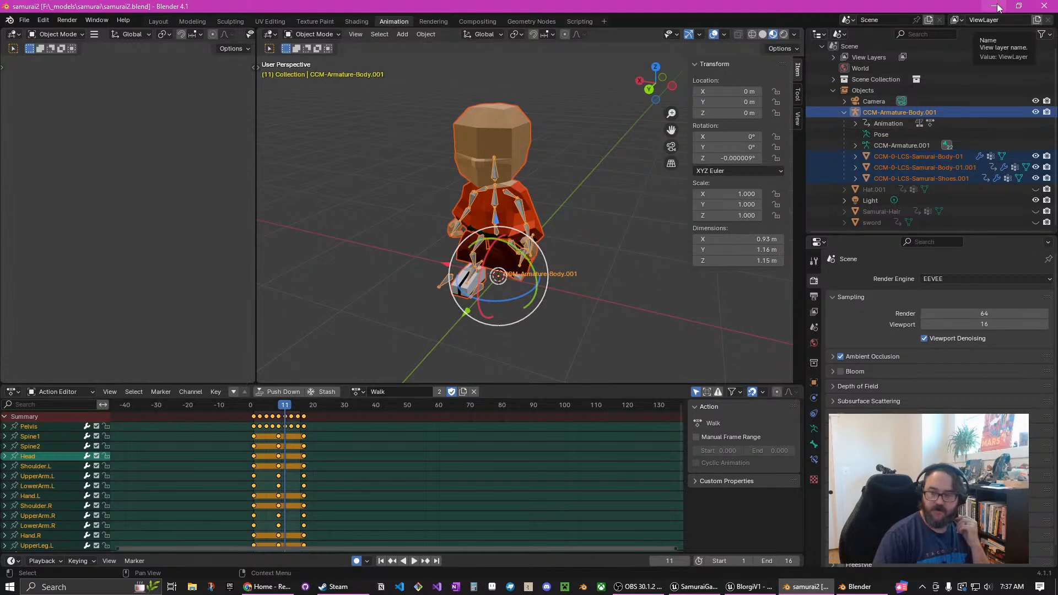
Switch to the SamuraiGame424 project in Unreal Editor and open the Game/Mesh/Samurai/Animation folder
{"action": "left_click", "coordinate": [696, 587]}
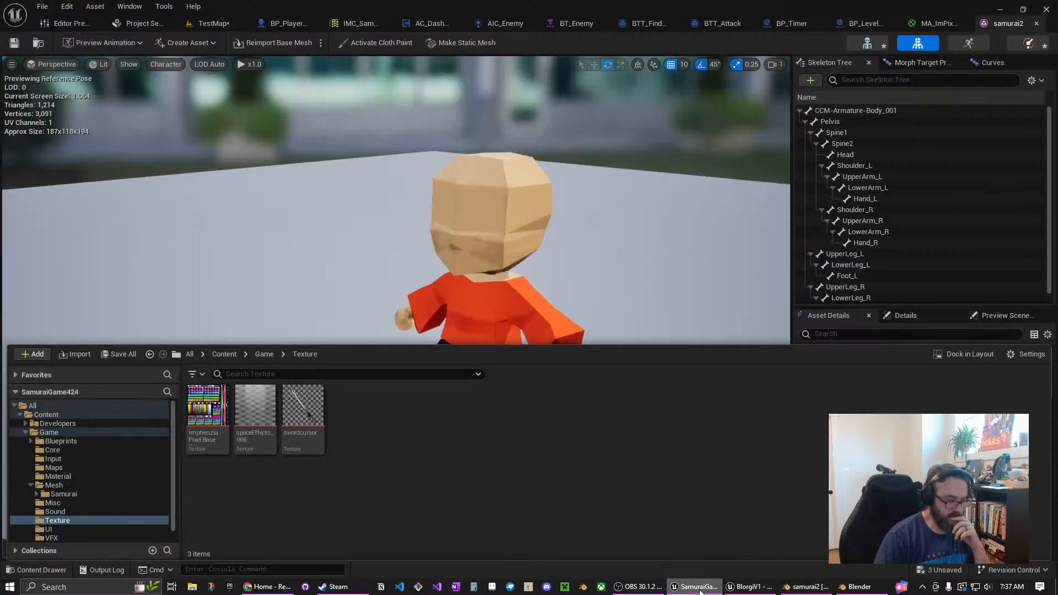
{"action": "left_click", "coordinate": [261, 355]}
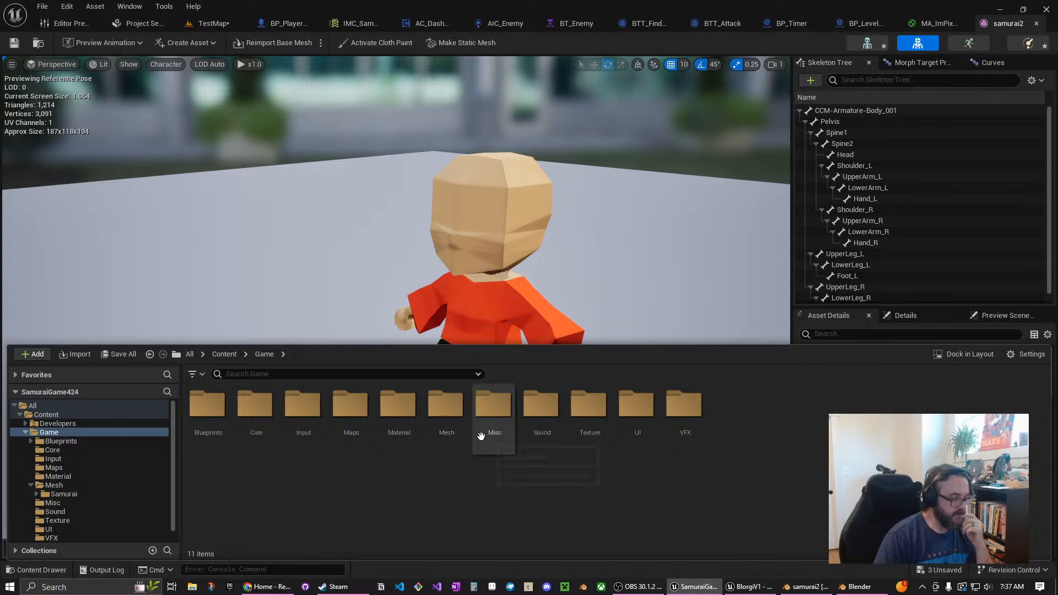
{"action": "double_click", "coordinate": [458, 411]}
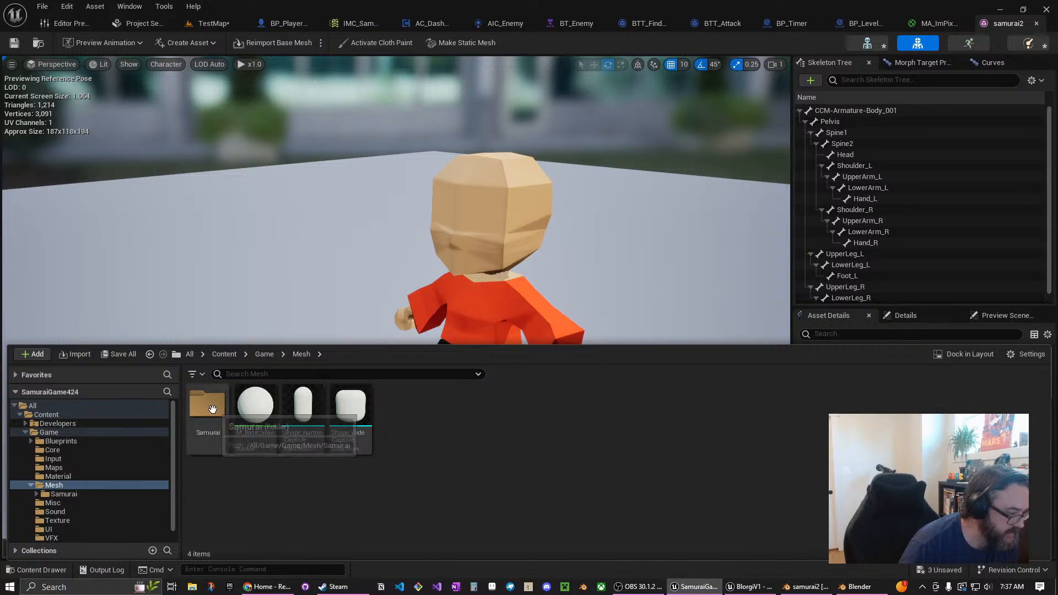
{"action": "double_click", "coordinate": [213, 408]}
{"action": "double_click", "coordinate": [210, 407]}
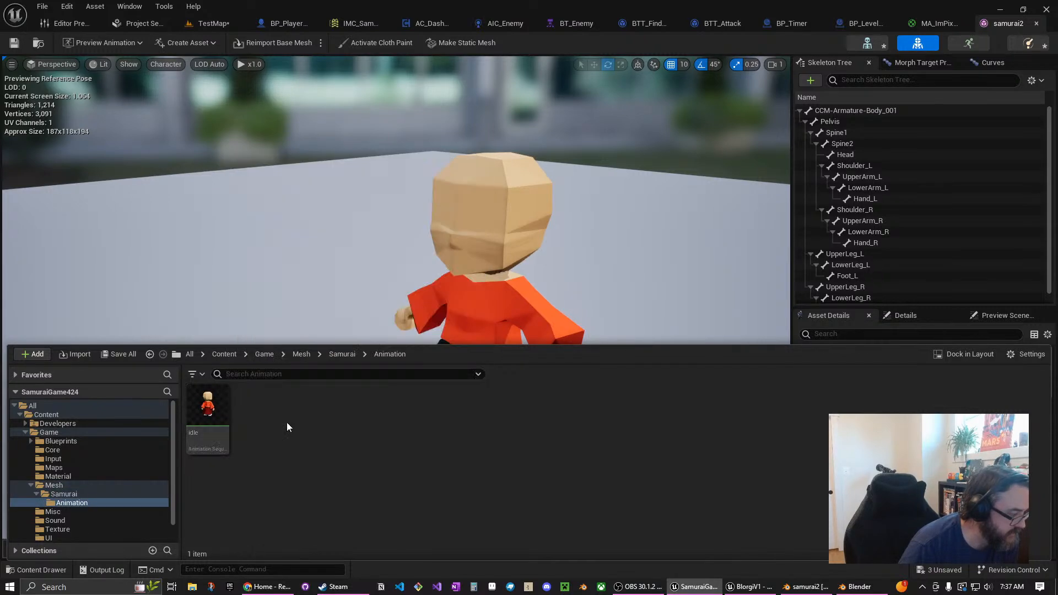
Choose dashslash, overheadslash, samurai2, sheathsword and walk from the newSamurai folder for import into the Animation folder
{"action": "left_click", "coordinate": [34, 354]}
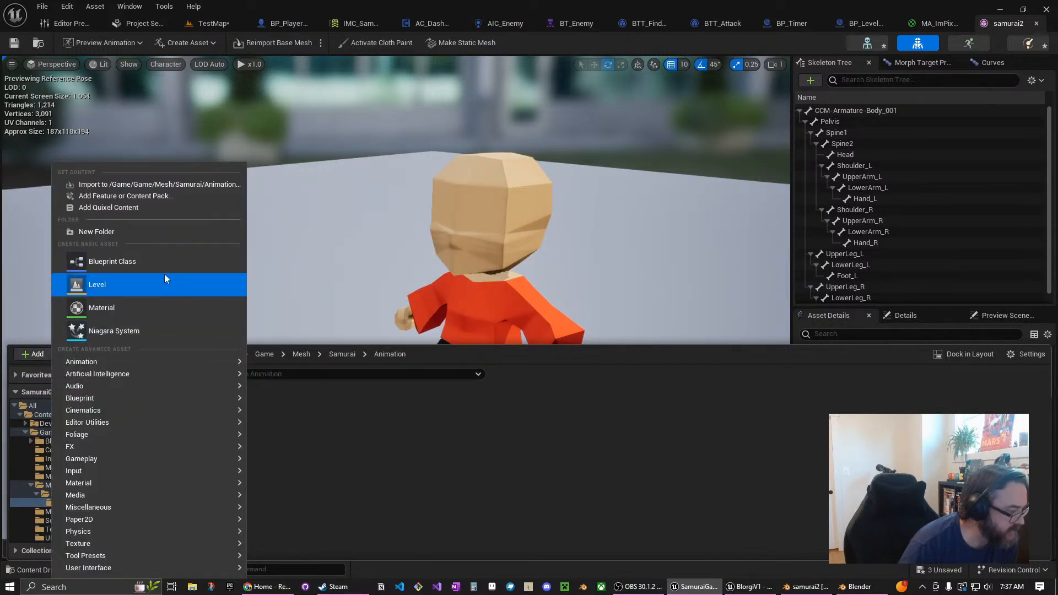
{"action": "left_click", "coordinate": [160, 185]}
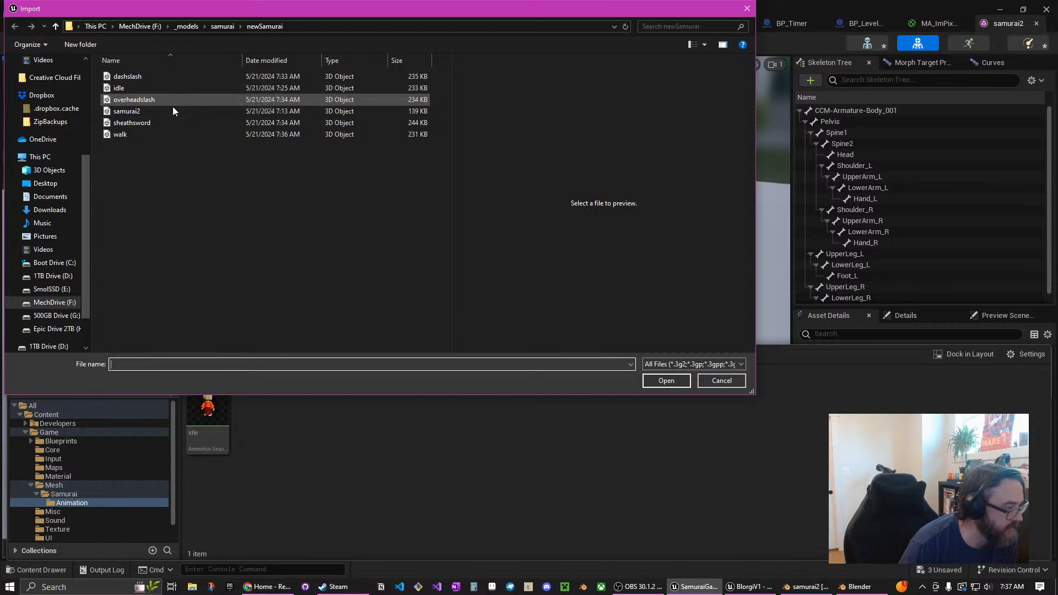
{"action": "left_click", "coordinate": [153, 76]}
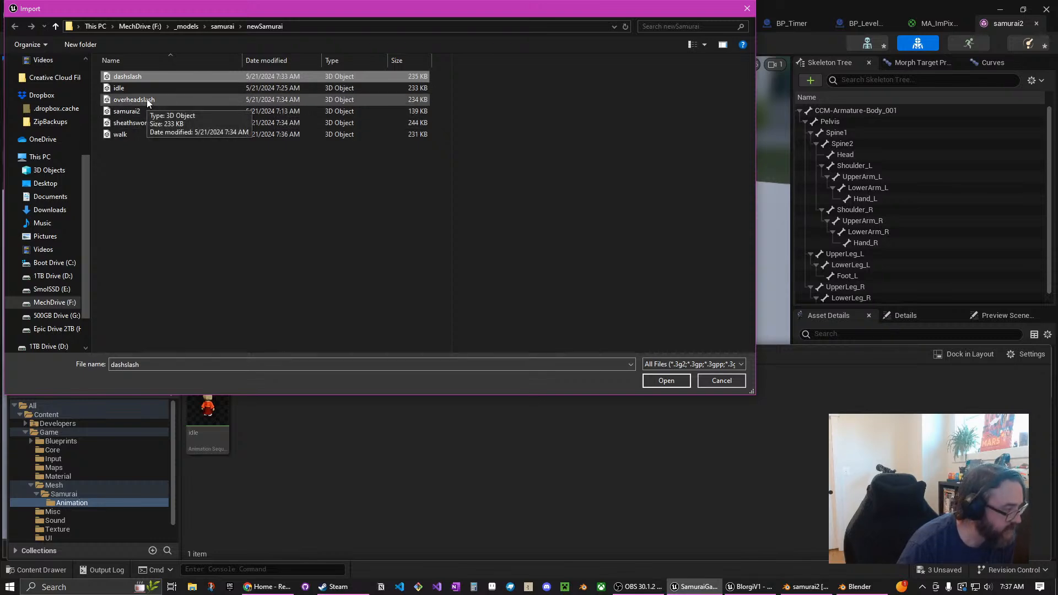
{"action": "left_click", "coordinate": [148, 100], "text": "ctrl"}
{"action": "left_click", "coordinate": [135, 111], "text": "ctrl"}
{"action": "left_click", "coordinate": [131, 123], "text": "ctrl"}
{"action": "left_click", "coordinate": [131, 135], "text": "ctrl"}
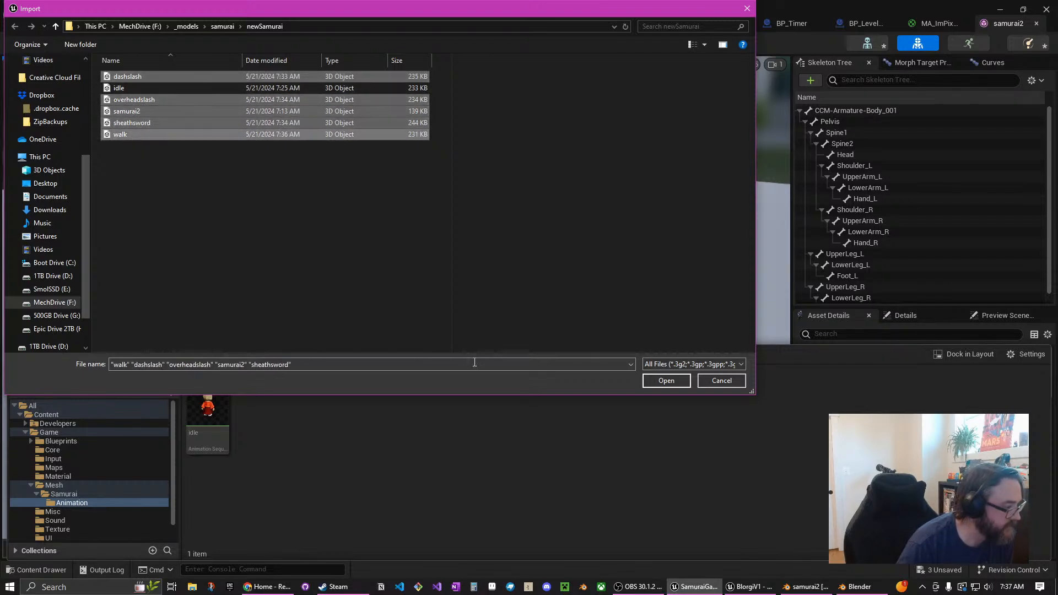
{"action": "left_click", "coordinate": [668, 380]}
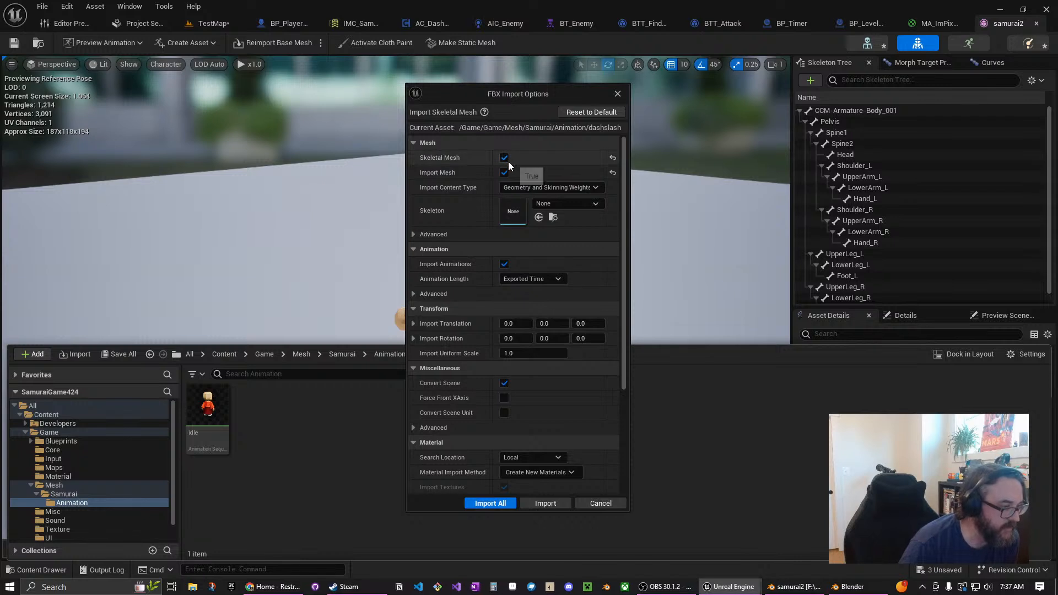
Import all the chosen files without meshes onto samurai2_Skeleton, and clear and close the message log
{"action": "left_click", "coordinate": [504, 172]}
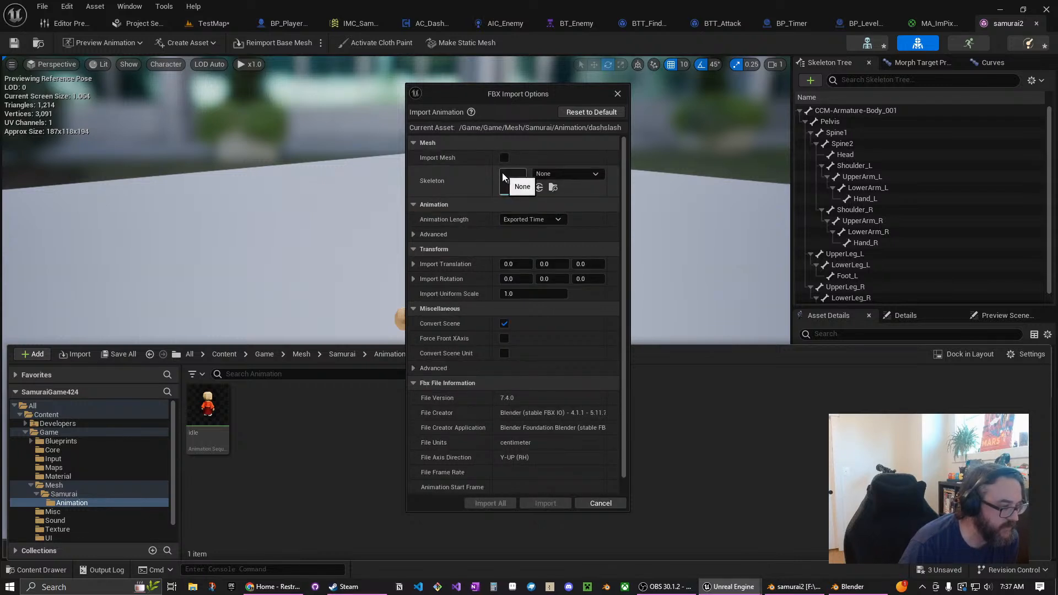
{"action": "left_click", "coordinate": [571, 174]}
{"action": "left_click", "coordinate": [617, 307]}
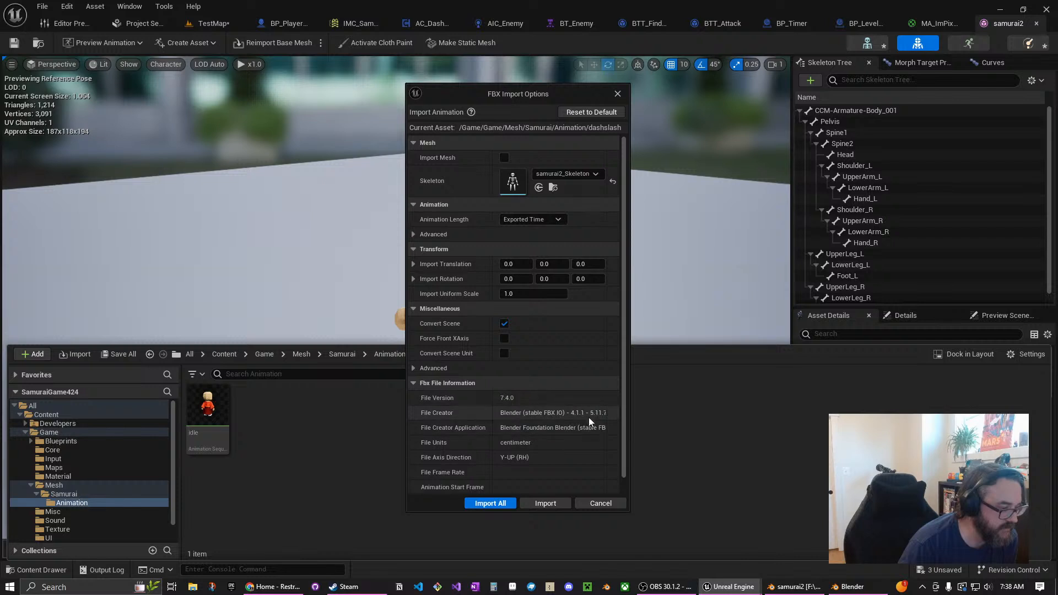
{"action": "scroll", "coordinate": [567, 478], "scroll_direction": "down", "scroll_amount": 1}
{"action": "scroll", "coordinate": [537, 418], "scroll_direction": "up", "scroll_amount": 1}
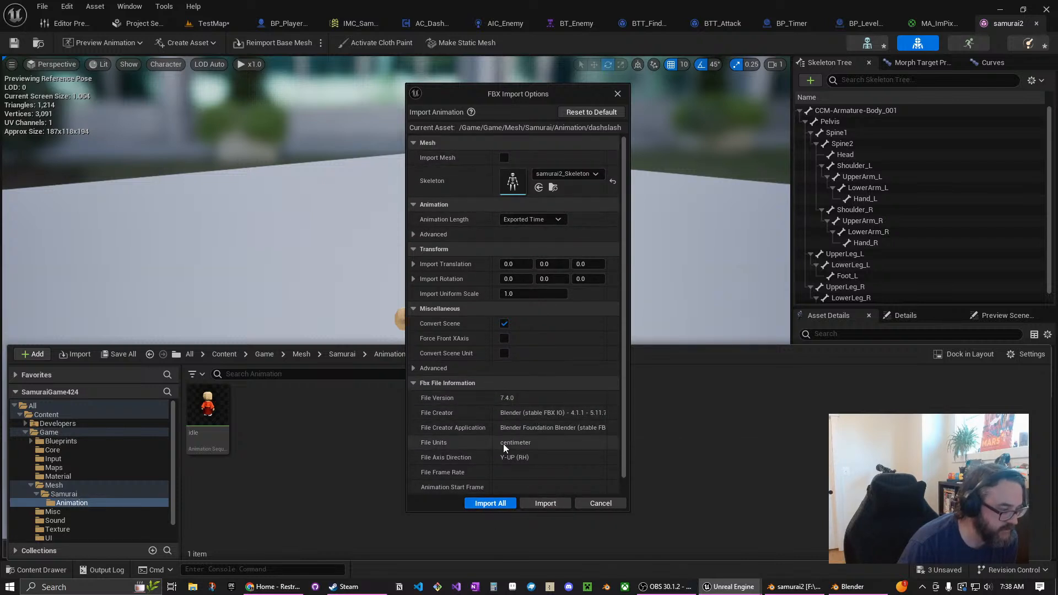
{"action": "scroll", "coordinate": [502, 444], "scroll_direction": "down", "scroll_amount": 1}
{"action": "left_click", "coordinate": [488, 503]}
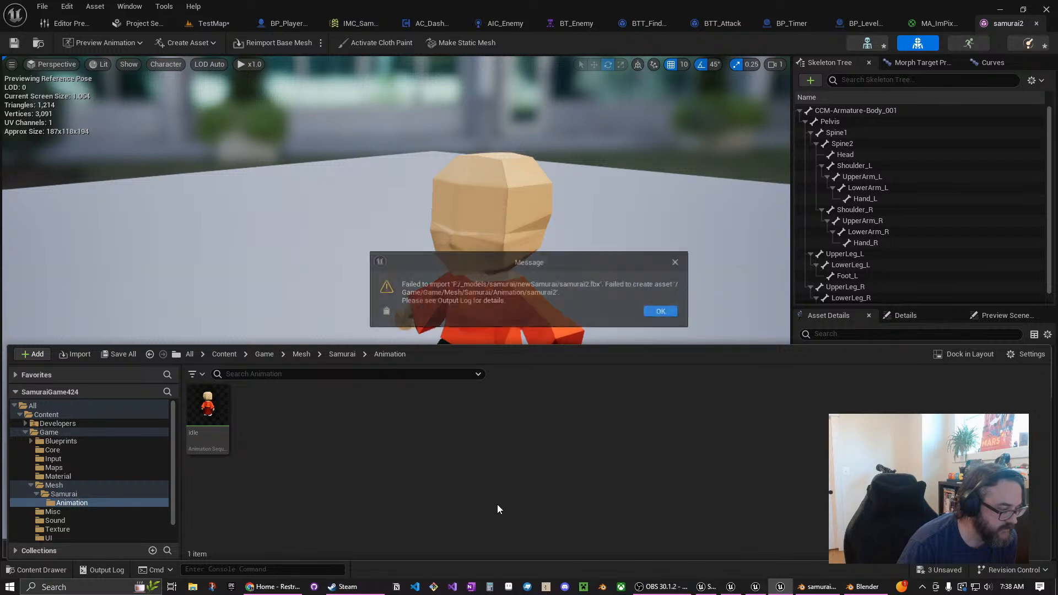
{"action": "left_click", "coordinate": [660, 312]}
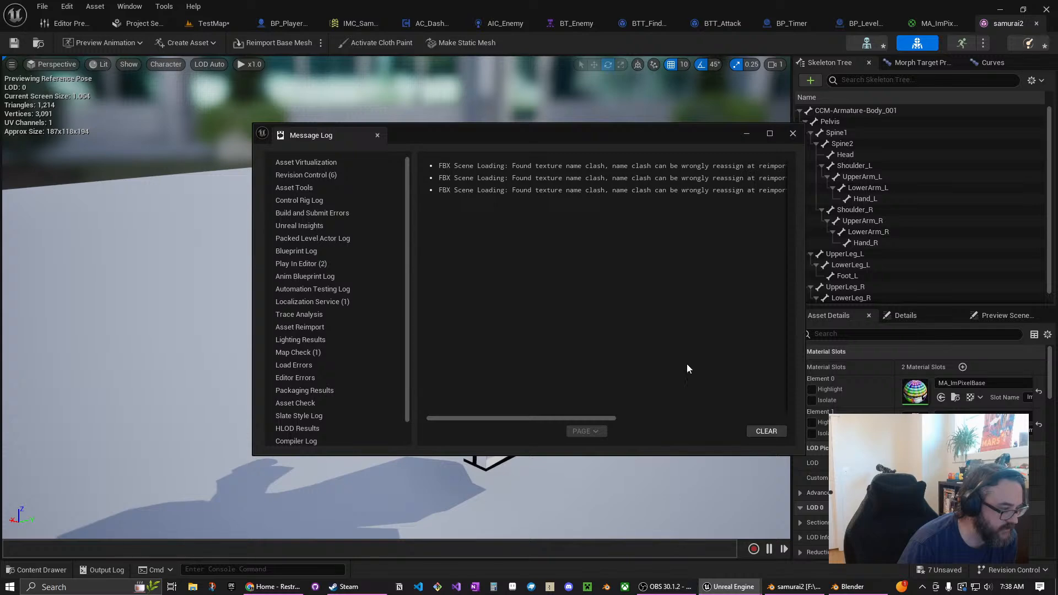
{"action": "left_click", "coordinate": [749, 433]}
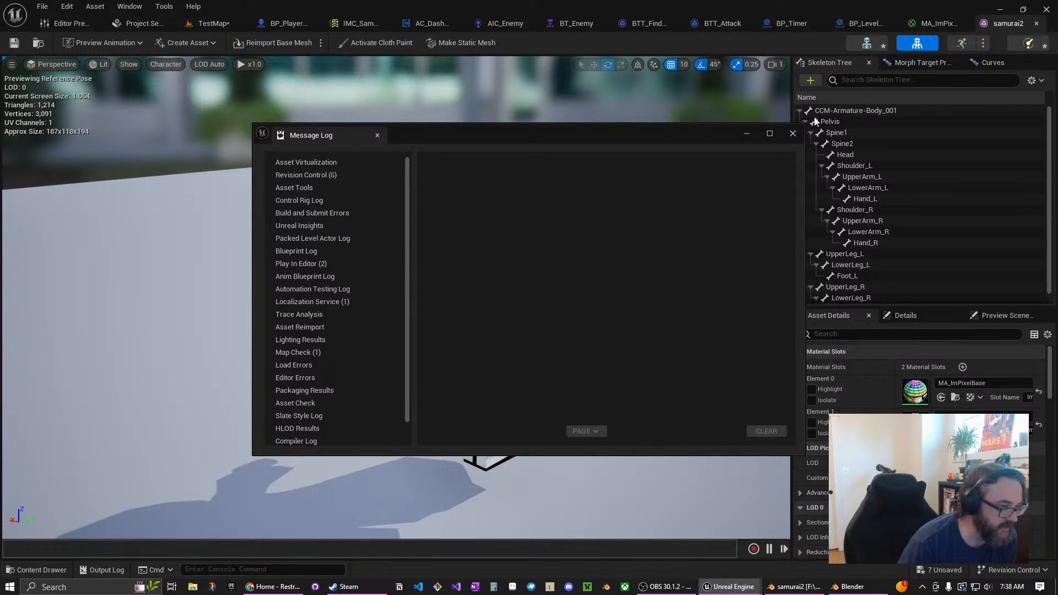
{"action": "left_click", "coordinate": [793, 134]}
Preview the imported dashslash, overheadslash, sheathsword and walk animations one after another
{"action": "left_click", "coordinate": [38, 570]}
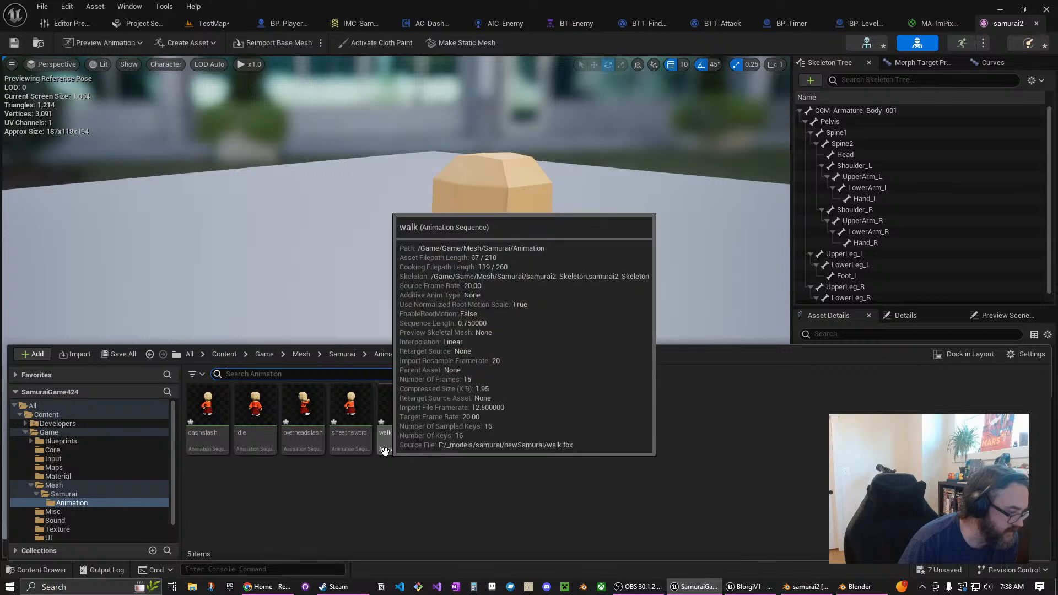
{"action": "mouse_move", "coordinate": [336, 455]}
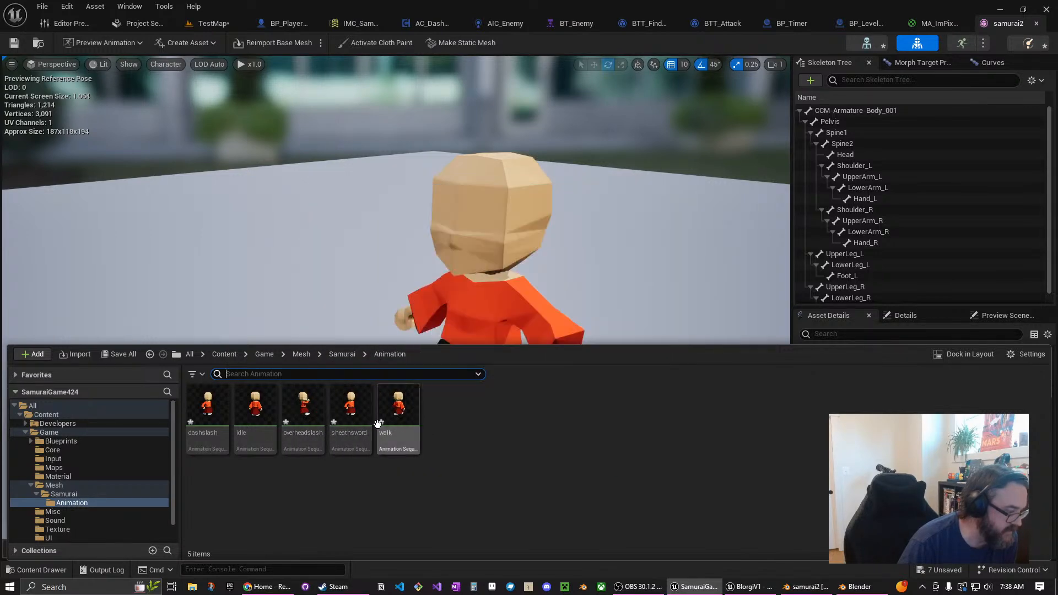
{"action": "double_click", "coordinate": [229, 409]}
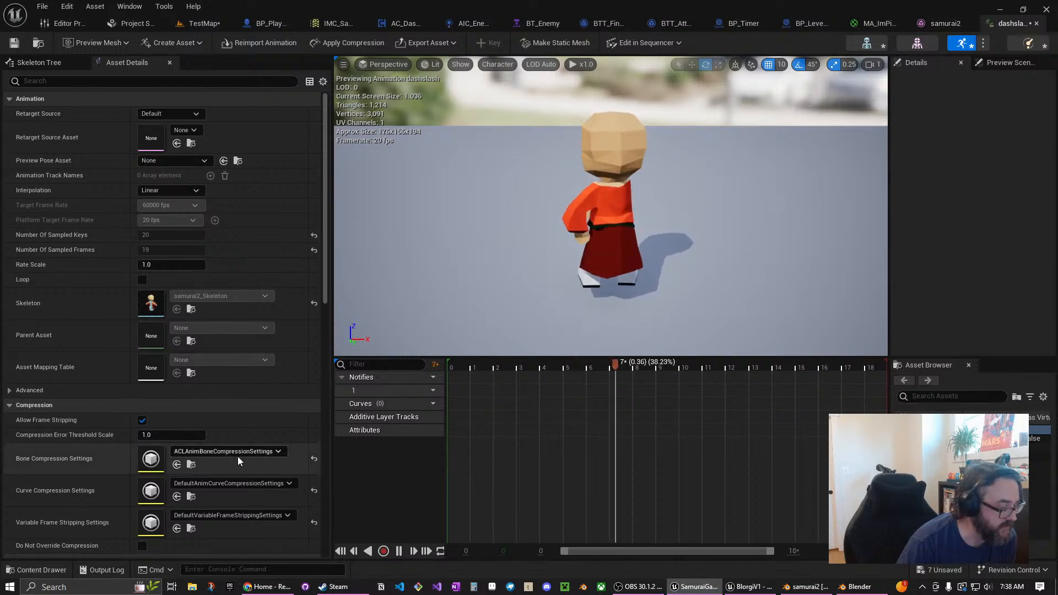
{"action": "left_click", "coordinate": [53, 570]}
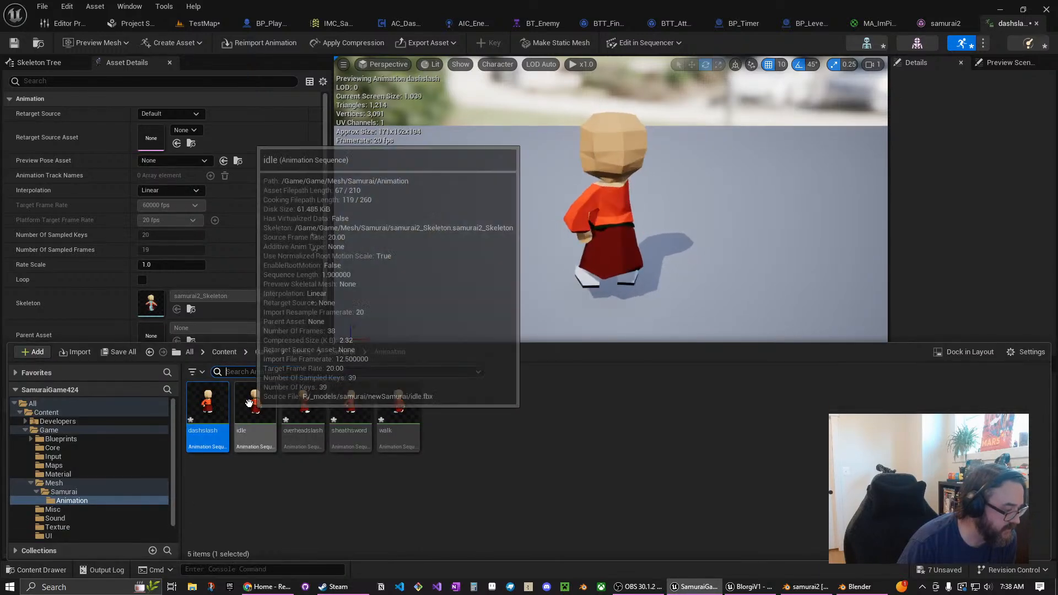
{"action": "double_click", "coordinate": [307, 405]}
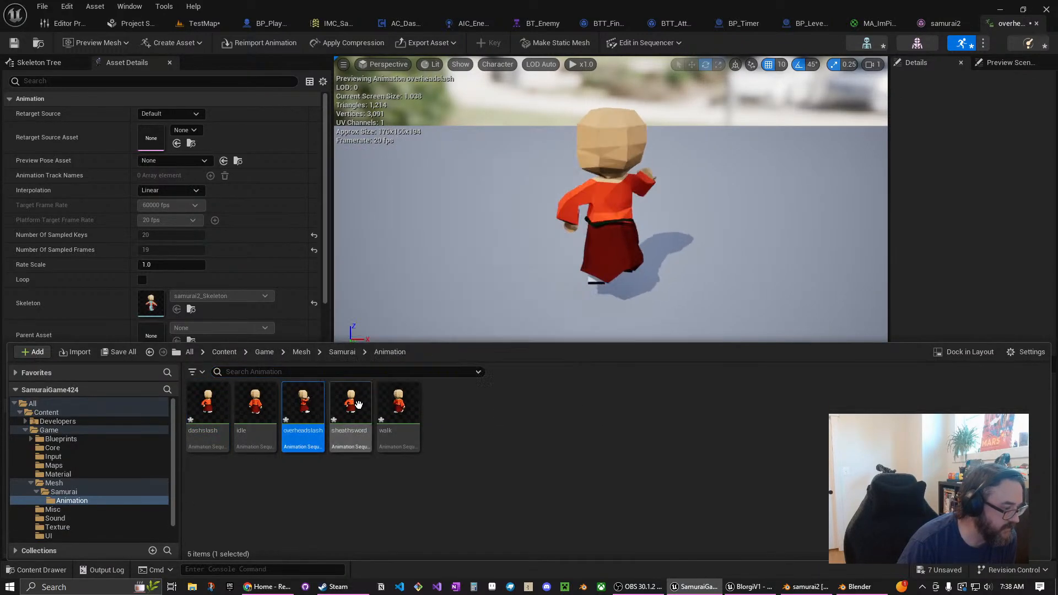
{"action": "left_click", "coordinate": [354, 405]}
{"action": "double_click", "coordinate": [353, 405]}
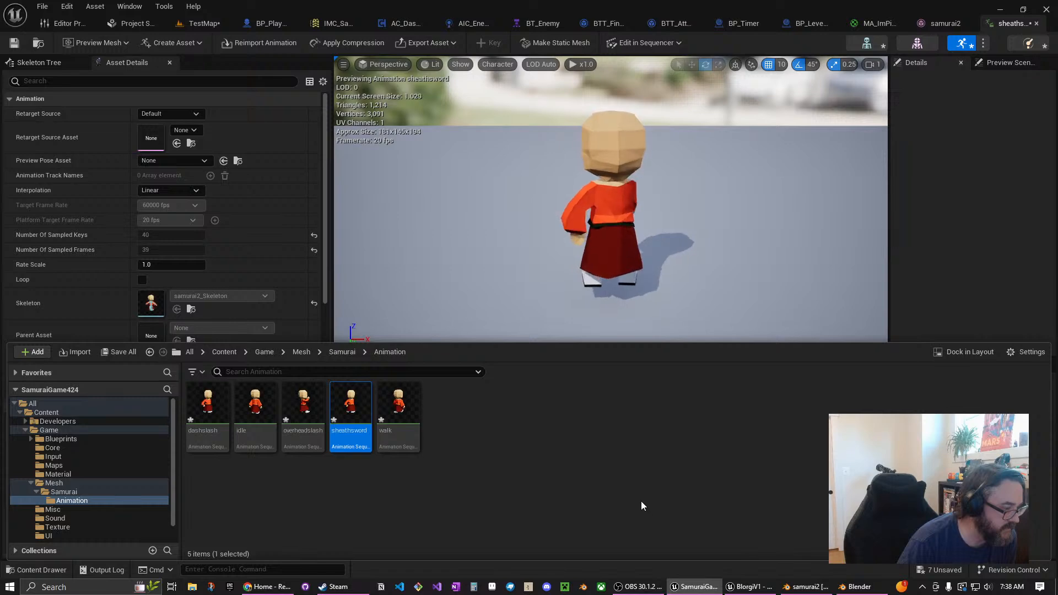
{"action": "double_click", "coordinate": [399, 408]}
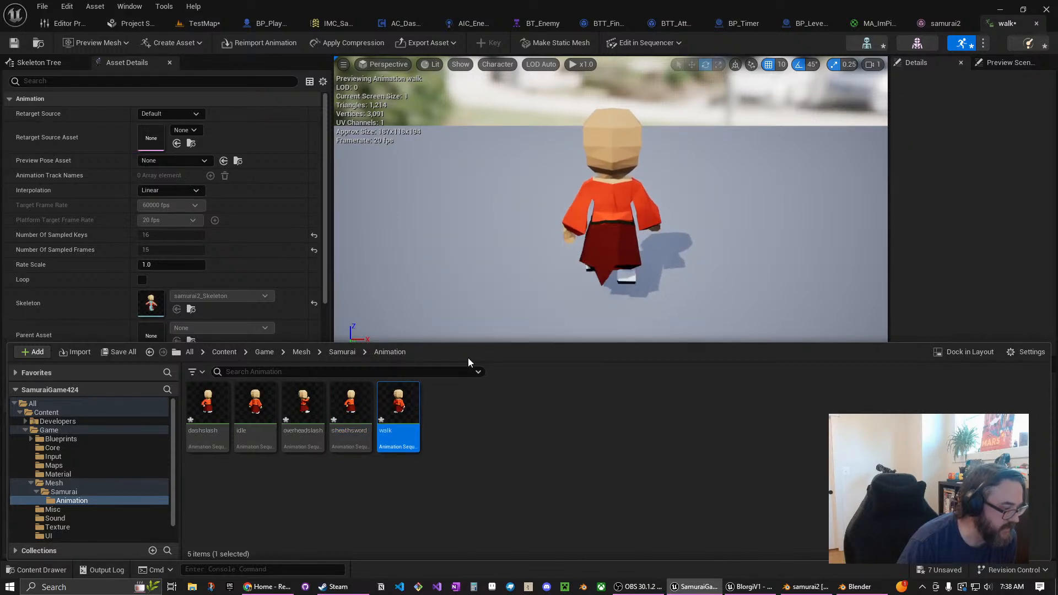
Examine the playing walk animation from several angles and close its editor
{"action": "right_click_drag", "start_coordinate": [528, 182], "coordinate": [656, 187]}
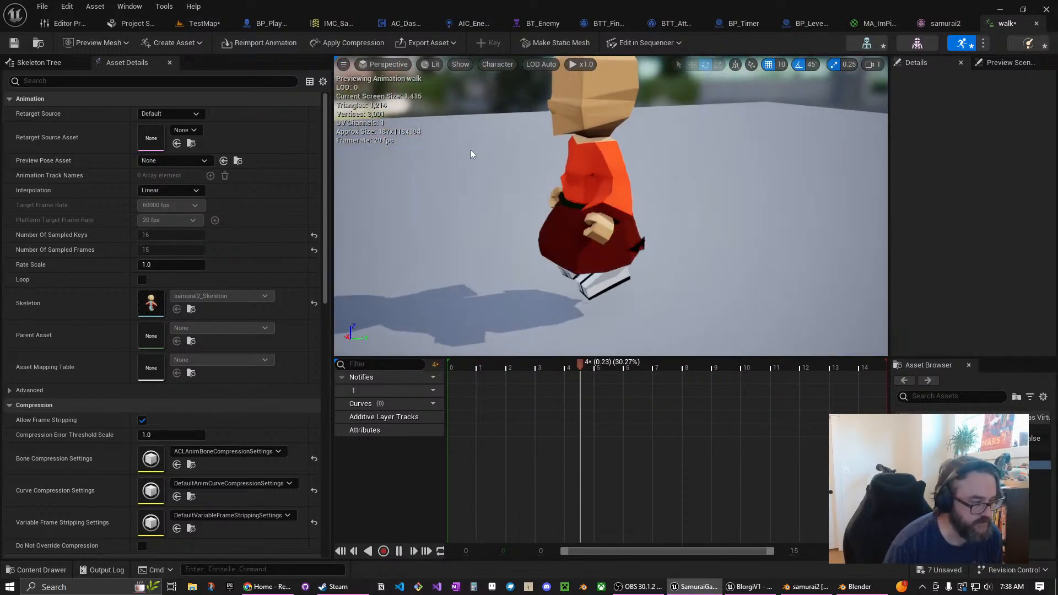
{"action": "right_click_drag", "start_coordinate": [470, 154], "coordinate": [485, 171]}
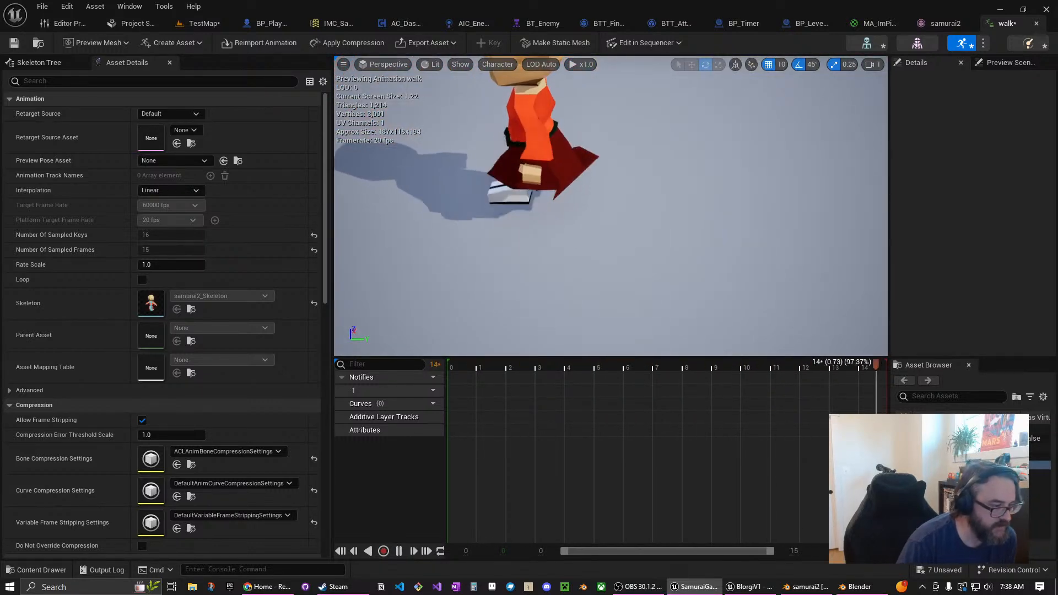
{"action": "right_click_drag", "start_coordinate": [485, 170], "coordinate": [511, 176]}
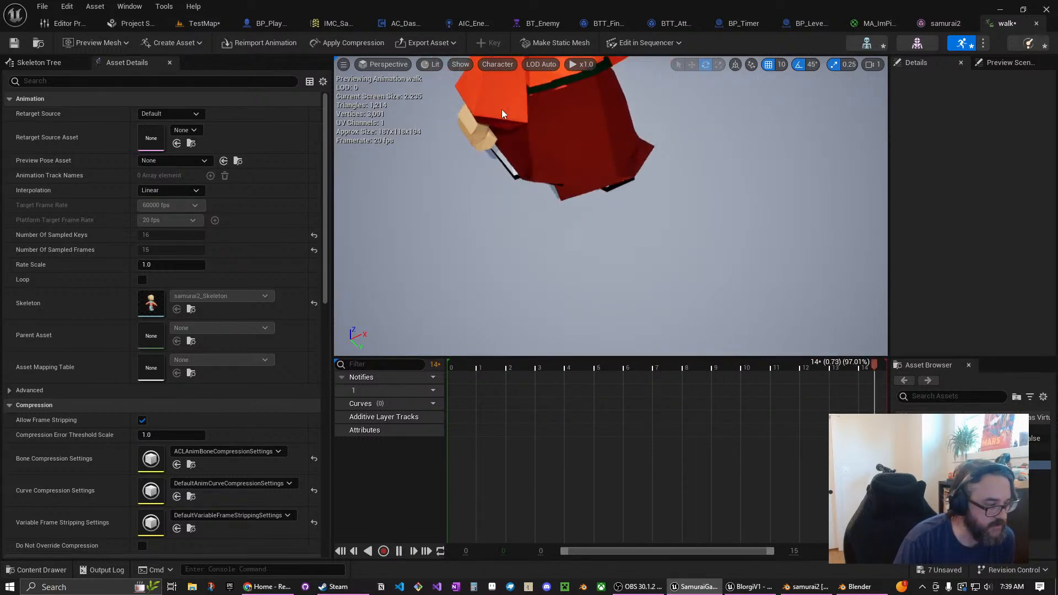
{"action": "mouse_move", "coordinate": [502, 109]}
{"action": "right_mouse_down"}
{"action": "mouse_move", "coordinate": [532, 96]}
{"action": "mouse_move", "coordinate": [480, 118]}
{"action": "mouse_move", "coordinate": [502, 154]}
{"action": "mouse_move", "coordinate": [503, 77]}
{"action": "mouse_move", "coordinate": [502, 121]}
{"action": "right_mouse_up"}
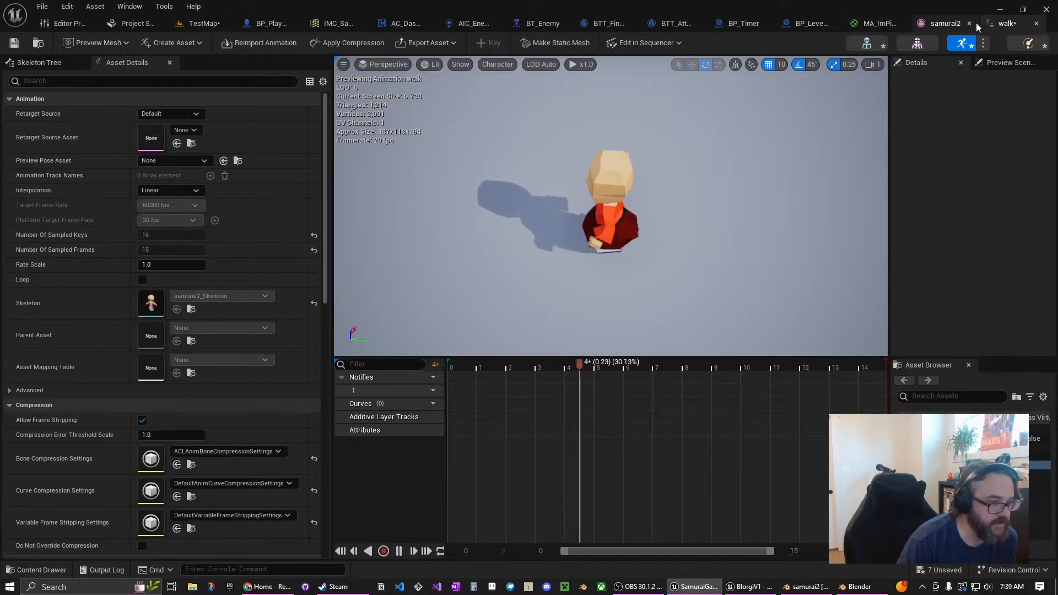
{"action": "left_click", "coordinate": [1036, 23]}
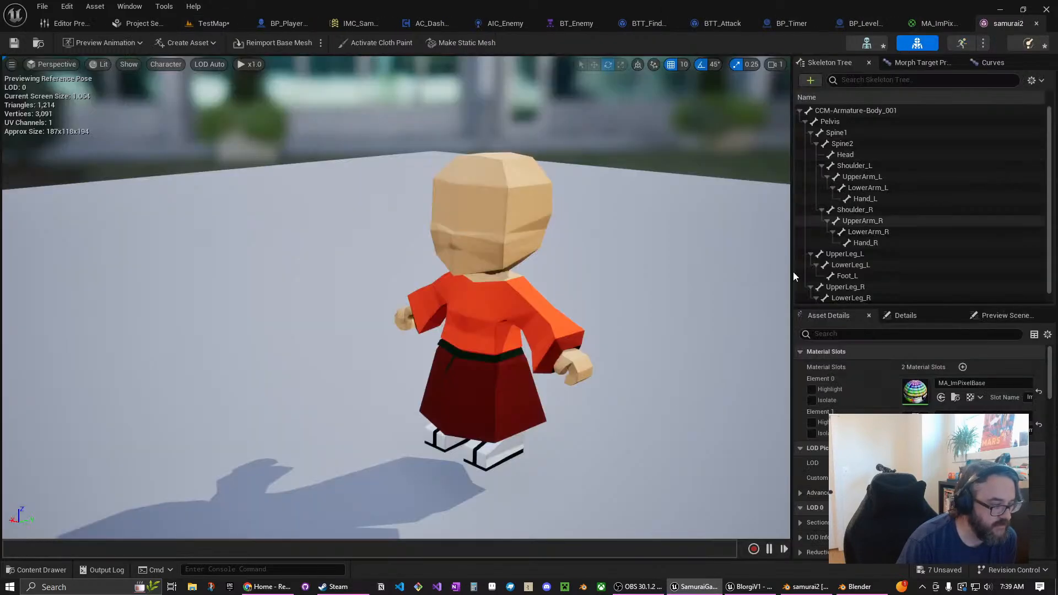
Save all unsaved assets and the map in the project
{"action": "left_click", "coordinate": [46, 7]}
{"action": "left_click", "coordinate": [74, 72]}
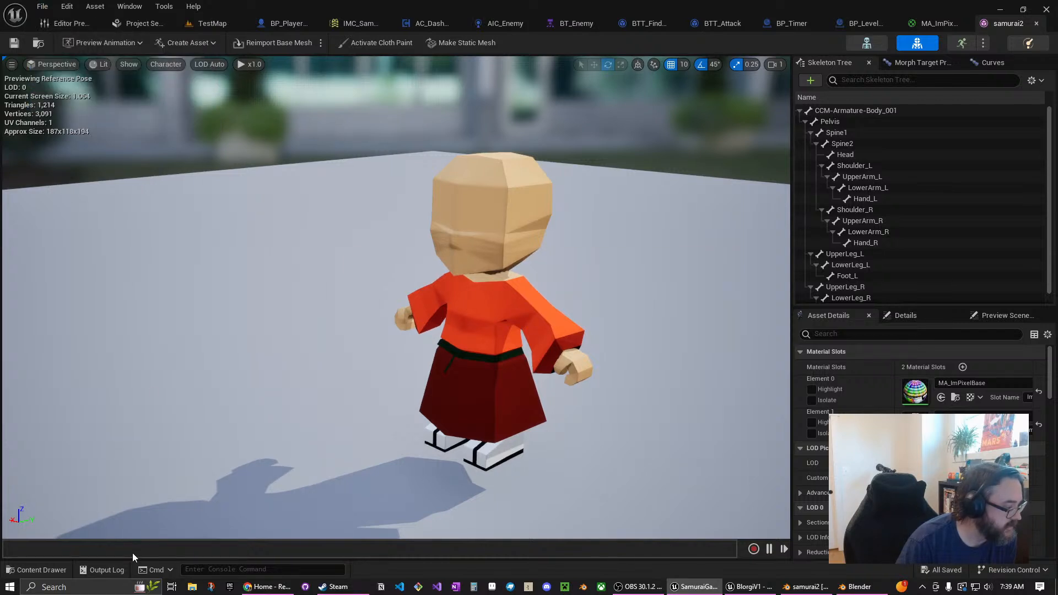
{"action": "left_click", "coordinate": [53, 571]}
{"action": "left_click", "coordinate": [53, 571]}
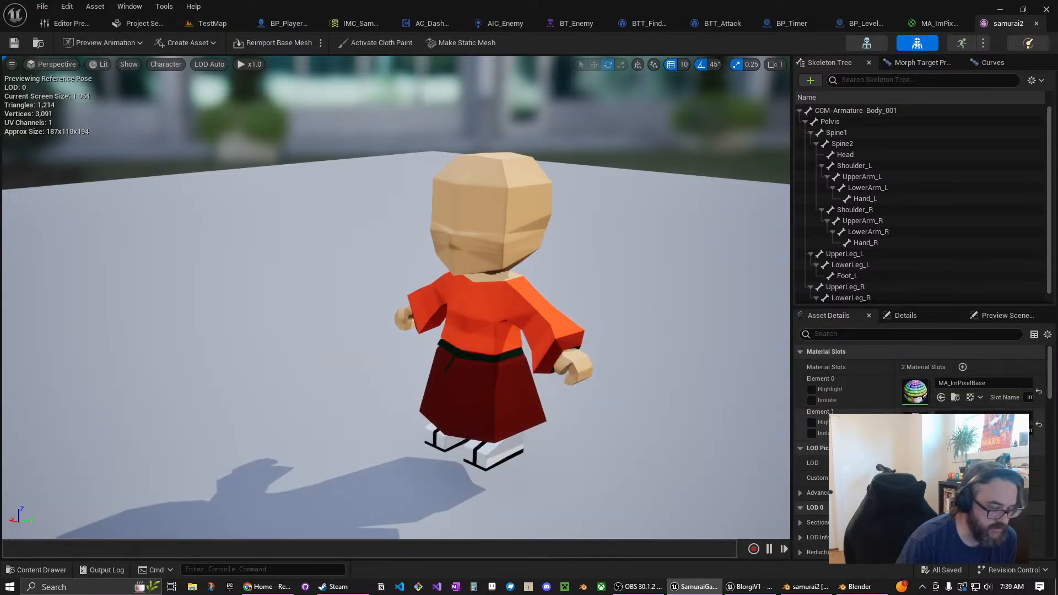
Examine the output log's entries on saving, asset validation and the sheathsword and walk FBX imports, and close the log
{"action": "left_click", "coordinate": [105, 571]}
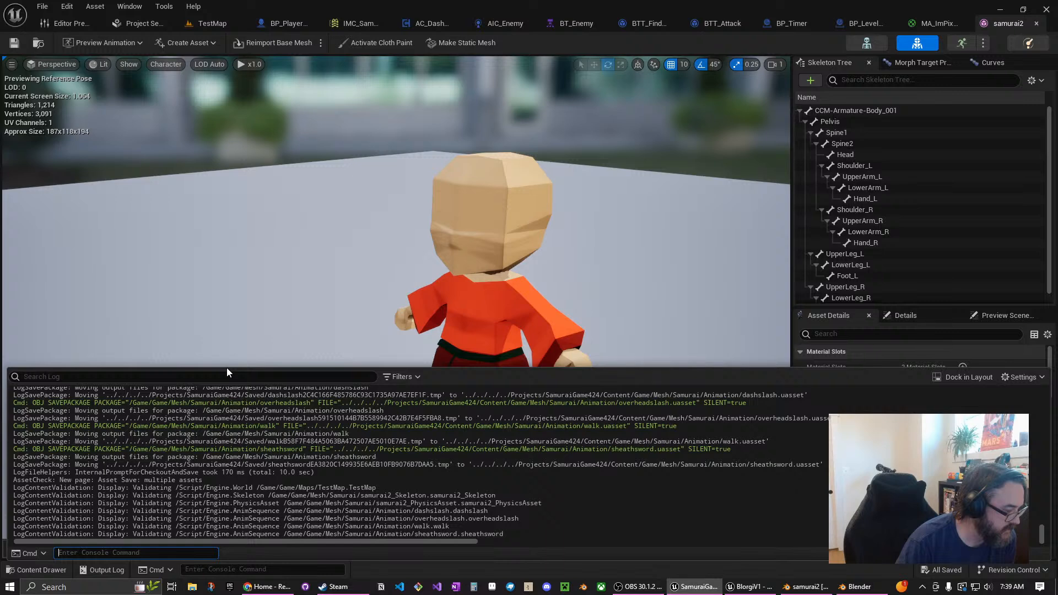
{"action": "left_click_drag", "start_coordinate": [226, 365], "coordinate": [204, 144]}
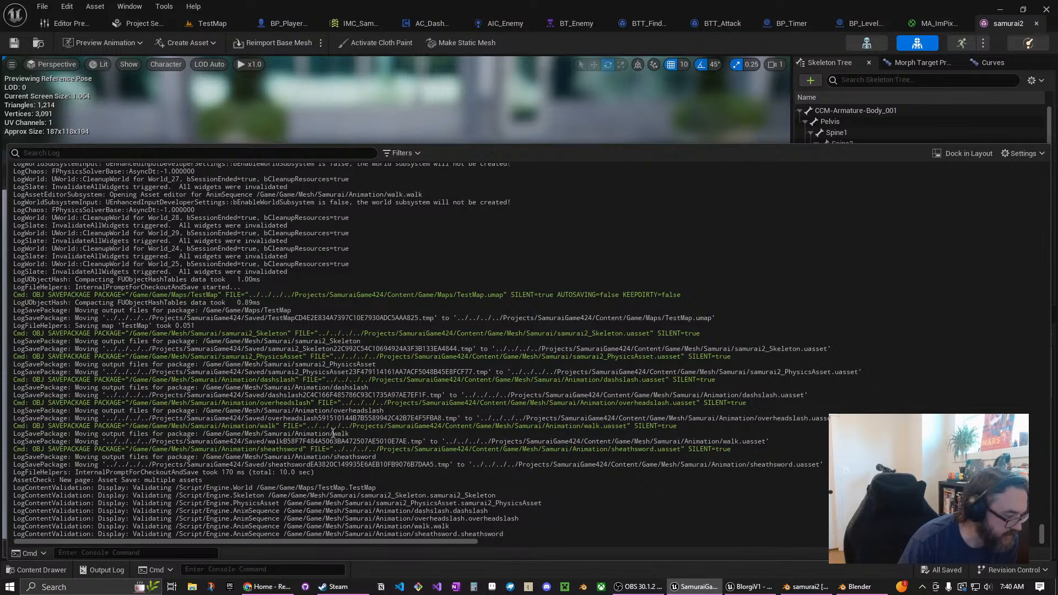
{"action": "scroll", "coordinate": [313, 491], "scroll_direction": "up", "scroll_amount": 1}
{"action": "scroll", "coordinate": [313, 491], "scroll_direction": "down", "scroll_amount": 1}
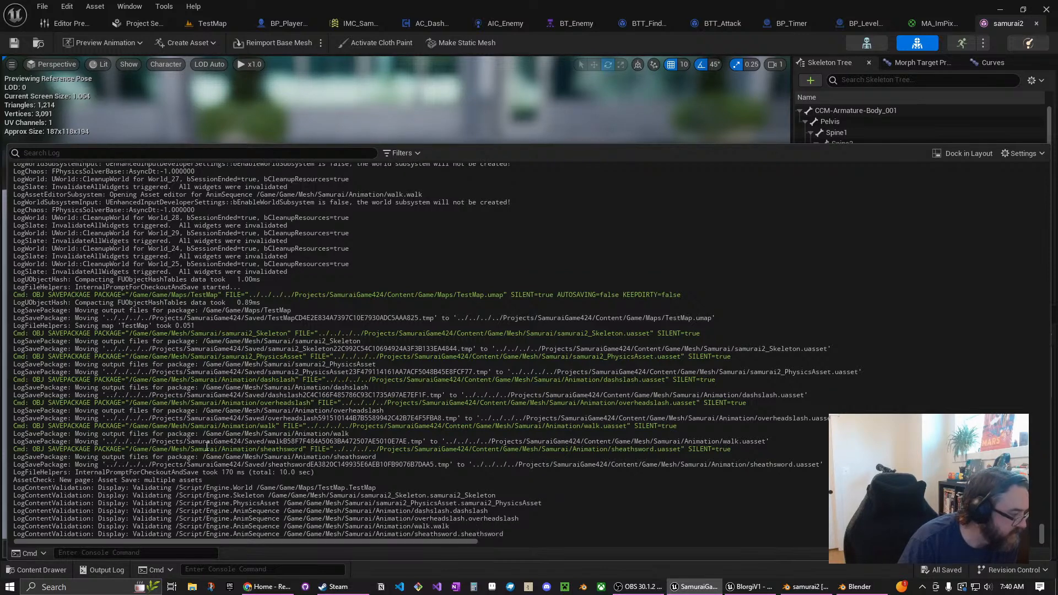
{"action": "scroll", "coordinate": [299, 314], "scroll_direction": "up", "scroll_amount": 2}
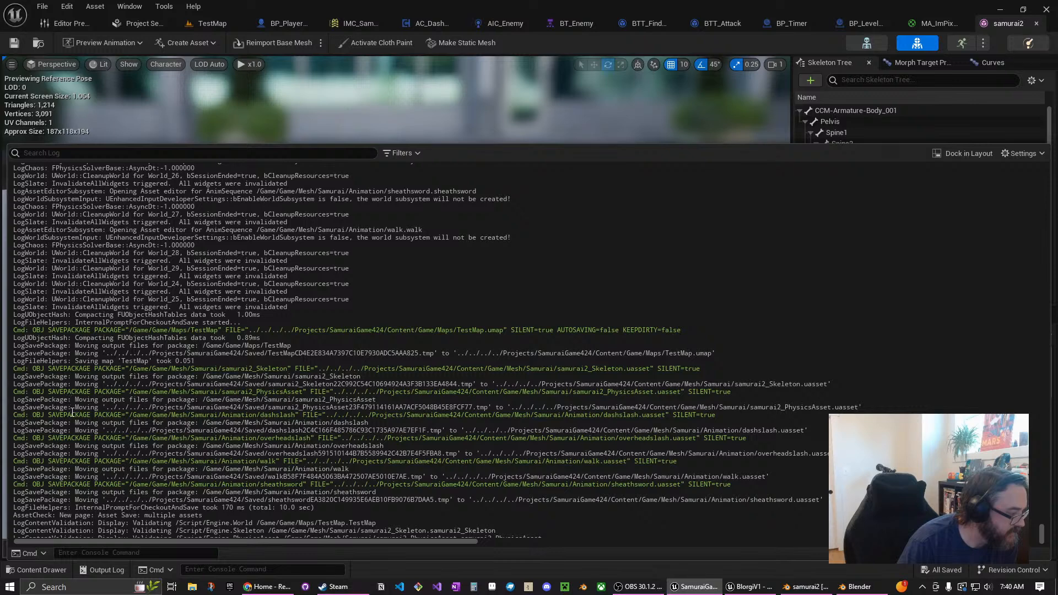
{"action": "scroll", "coordinate": [71, 399], "scroll_direction": "up", "scroll_amount": 5}
{"action": "scroll", "coordinate": [73, 410], "scroll_direction": "up", "scroll_amount": 2}
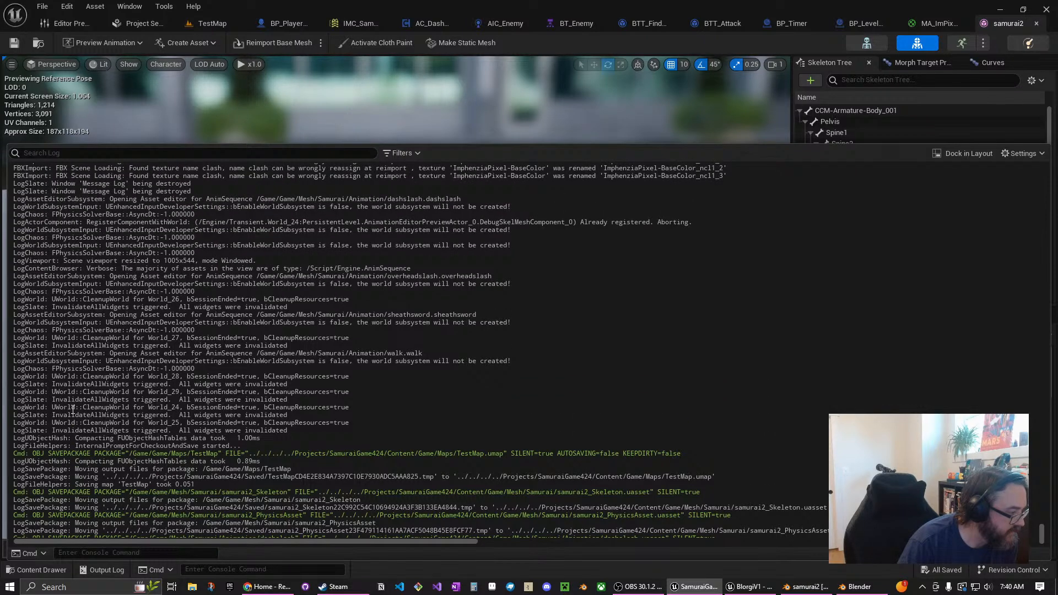
{"action": "scroll", "coordinate": [399, 364], "scroll_direction": "up", "scroll_amount": 3}
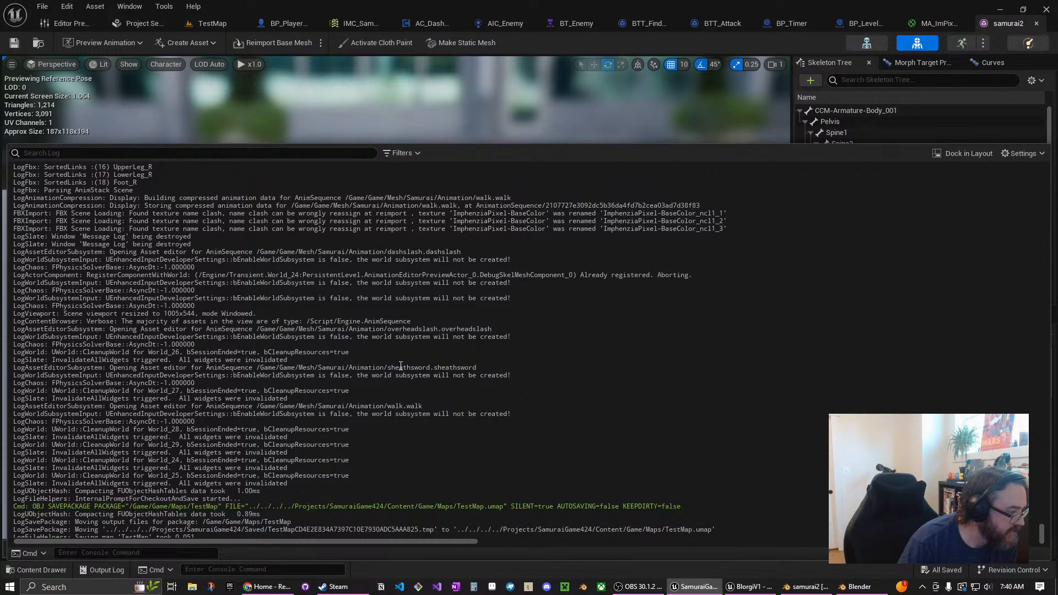
{"action": "scroll", "coordinate": [401, 365], "scroll_direction": "up", "scroll_amount": 2}
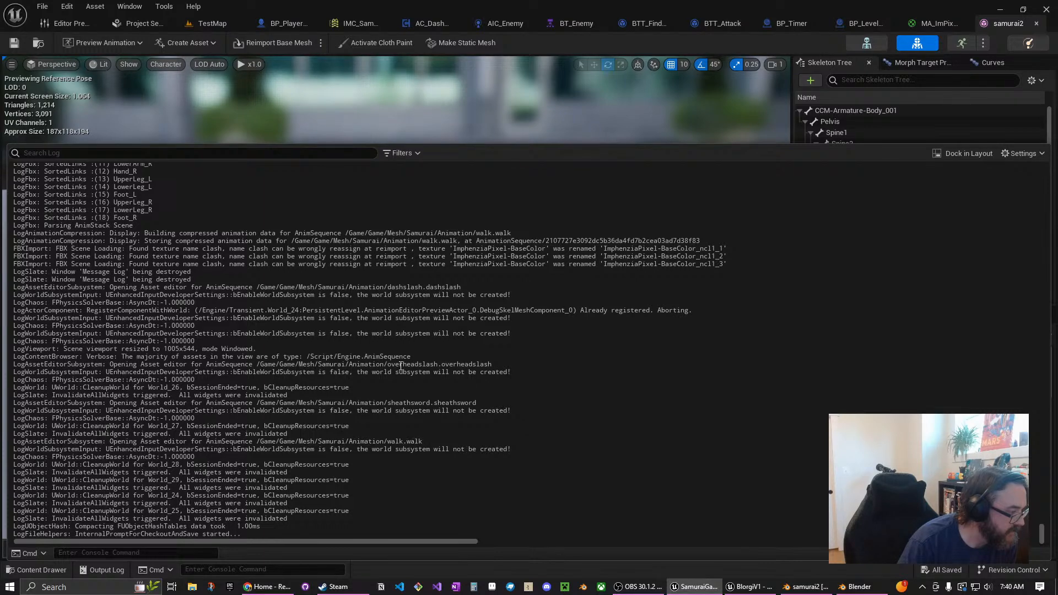
{"action": "scroll", "coordinate": [401, 365], "scroll_direction": "up", "scroll_amount": 6}
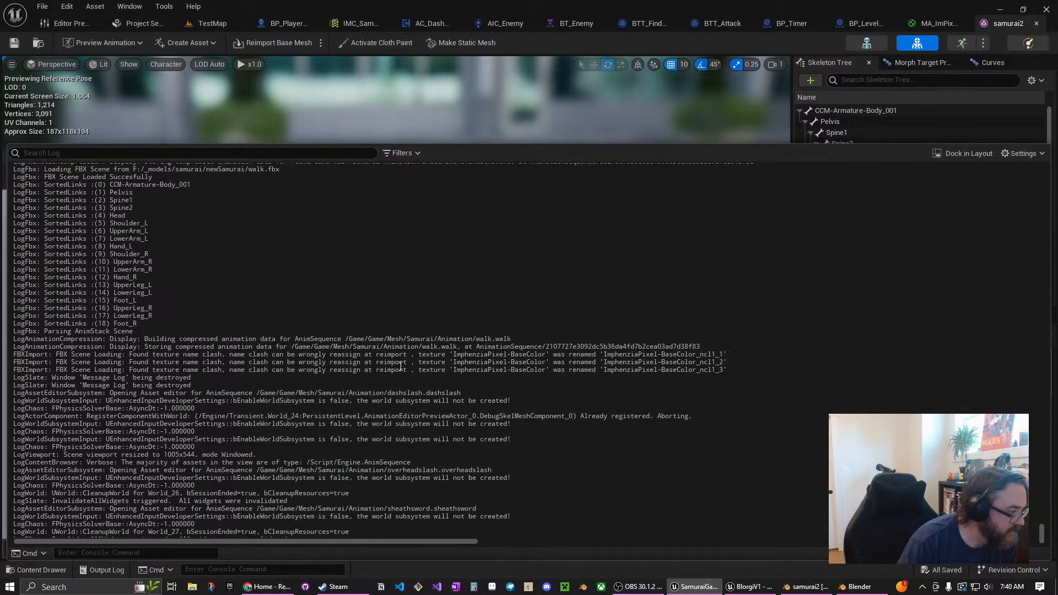
{"action": "scroll", "coordinate": [400, 365], "scroll_direction": "up", "scroll_amount": 5}
{"action": "scroll", "coordinate": [400, 365], "scroll_direction": "up", "scroll_amount": 2}
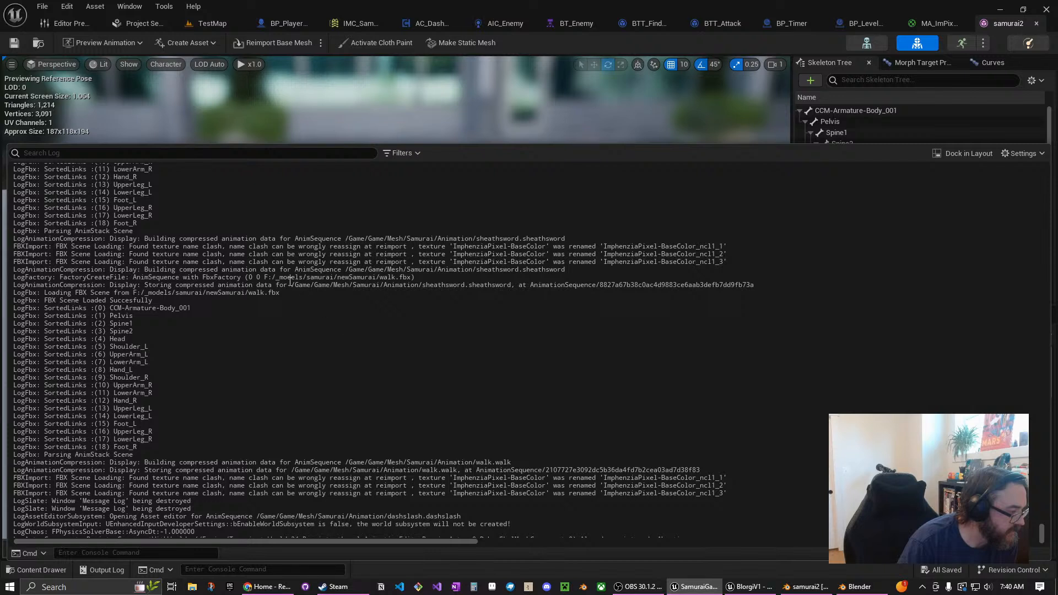
{"action": "scroll", "coordinate": [289, 336], "scroll_direction": "up", "scroll_amount": 2}
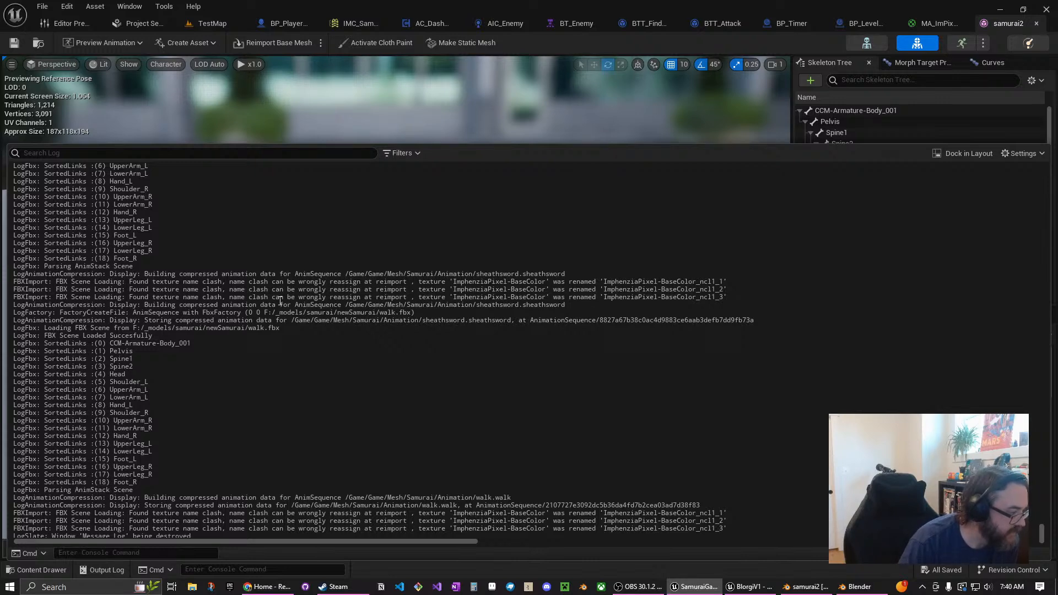
{"action": "scroll", "coordinate": [280, 301], "scroll_direction": "down", "scroll_amount": 5}
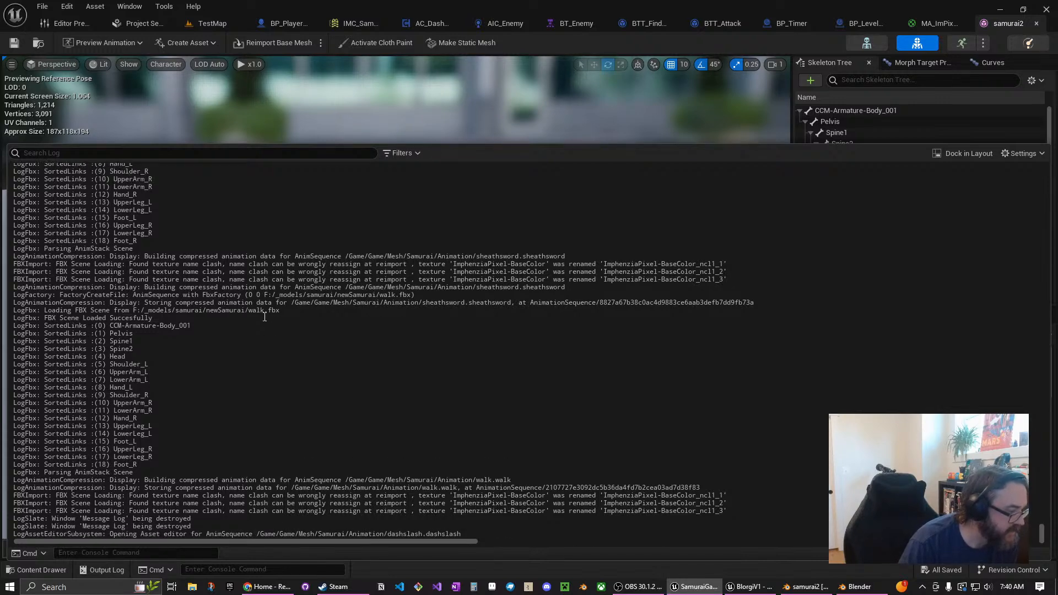
{"action": "scroll", "coordinate": [265, 313], "scroll_direction": "down", "scroll_amount": 9}
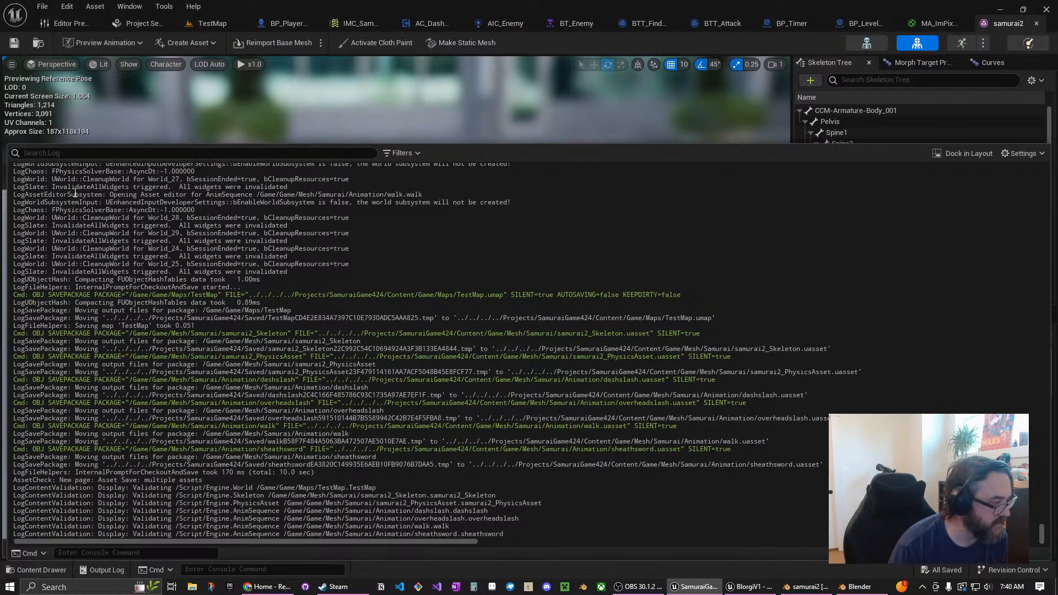
{"action": "left_click", "coordinate": [461, 118]}
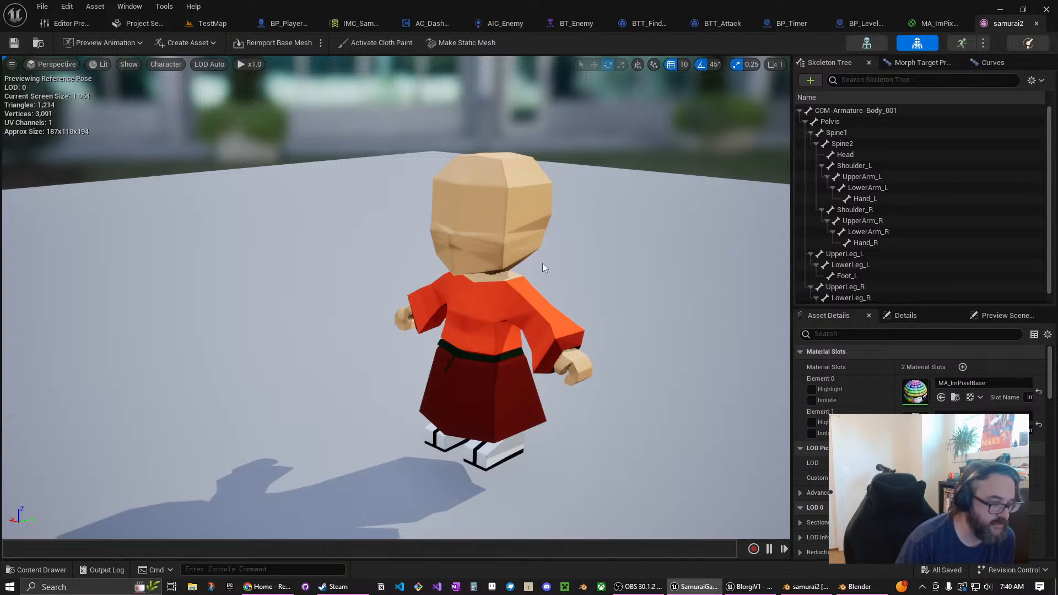
Check the samurai's Animation folder in the content drawer and save all assets in the project
{"action": "left_click", "coordinate": [30, 570]}
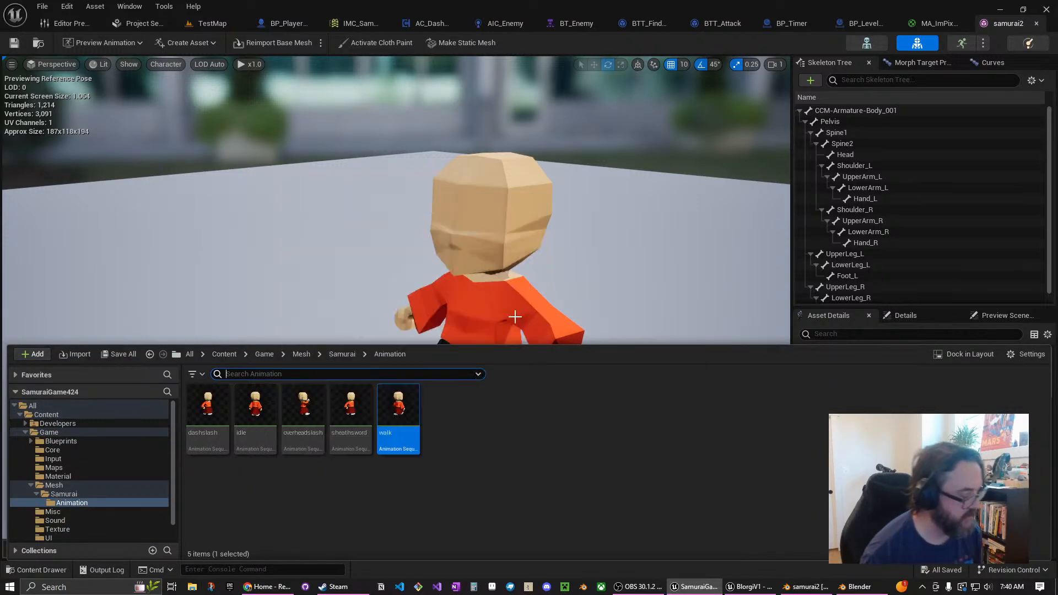
{"action": "left_click", "coordinate": [50, 6]}
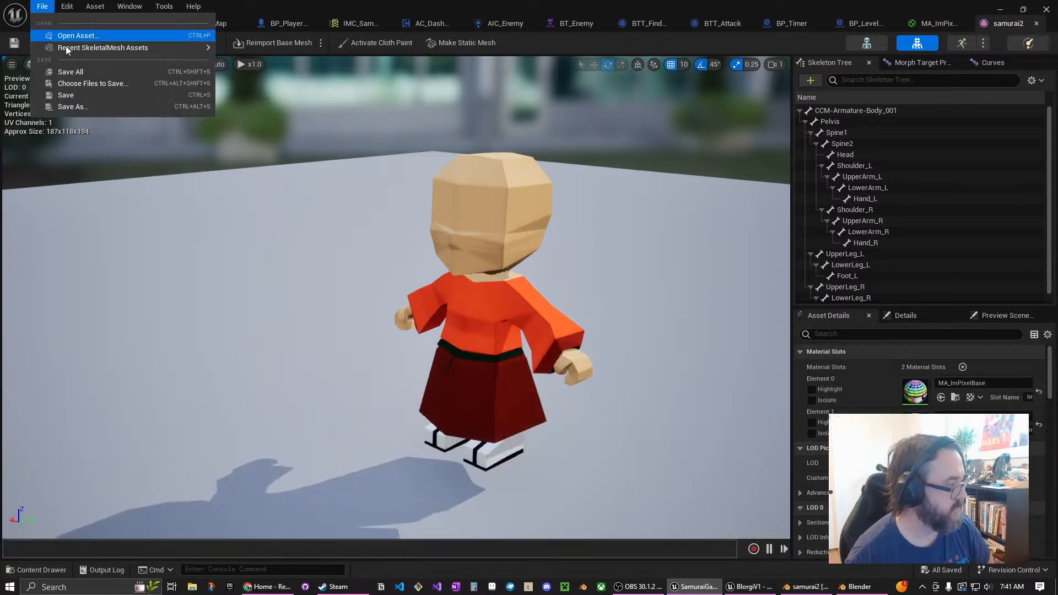
{"action": "left_click", "coordinate": [84, 72]}
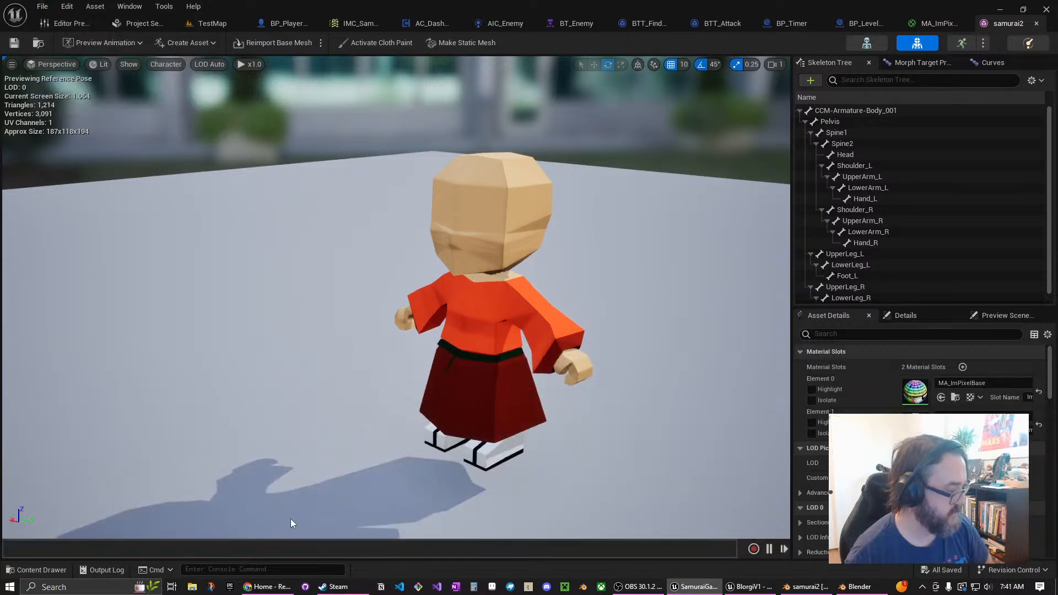
Switch to GitHub Desktop and review the changed SamuraiGame424 files, including TestMap, MA_ImPixelBase, dashslash, samurai2 and ImphenziaPixel-BaseColor
{"action": "left_click", "coordinate": [306, 588]}
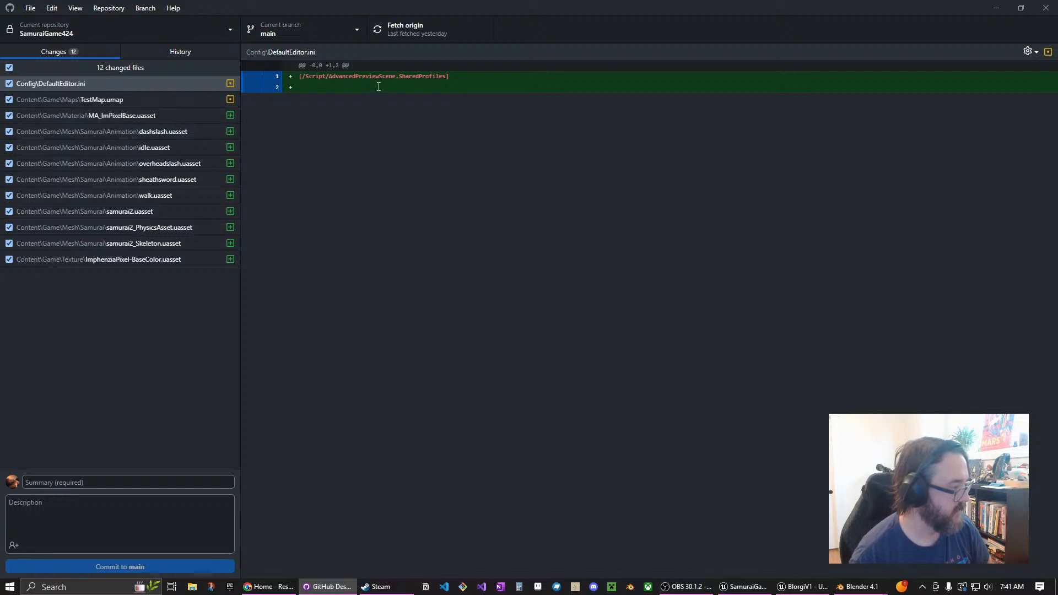
{"action": "left_click", "coordinate": [114, 103]}
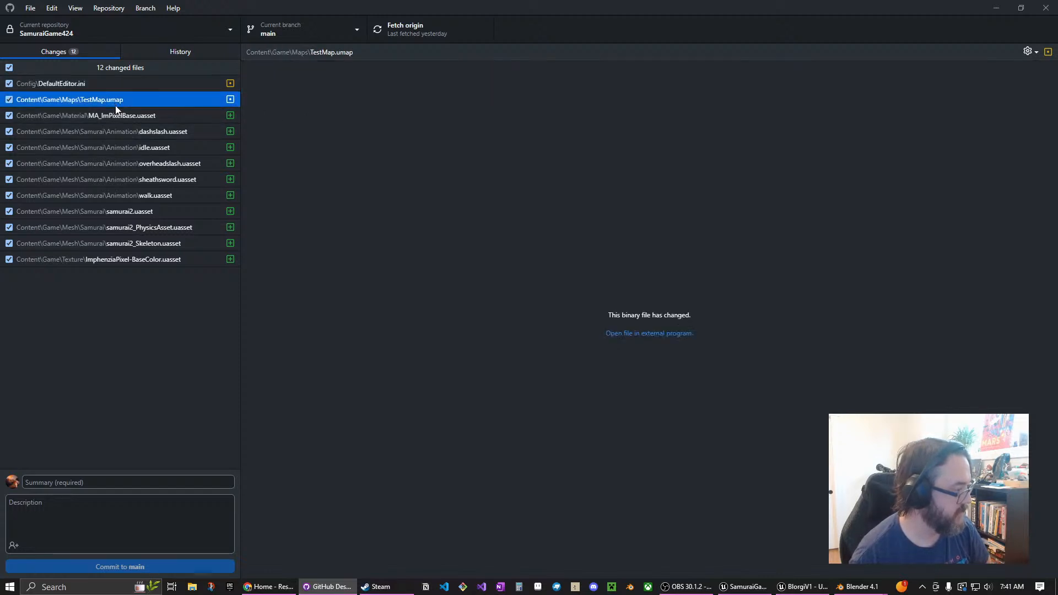
{"action": "left_click", "coordinate": [116, 118]}
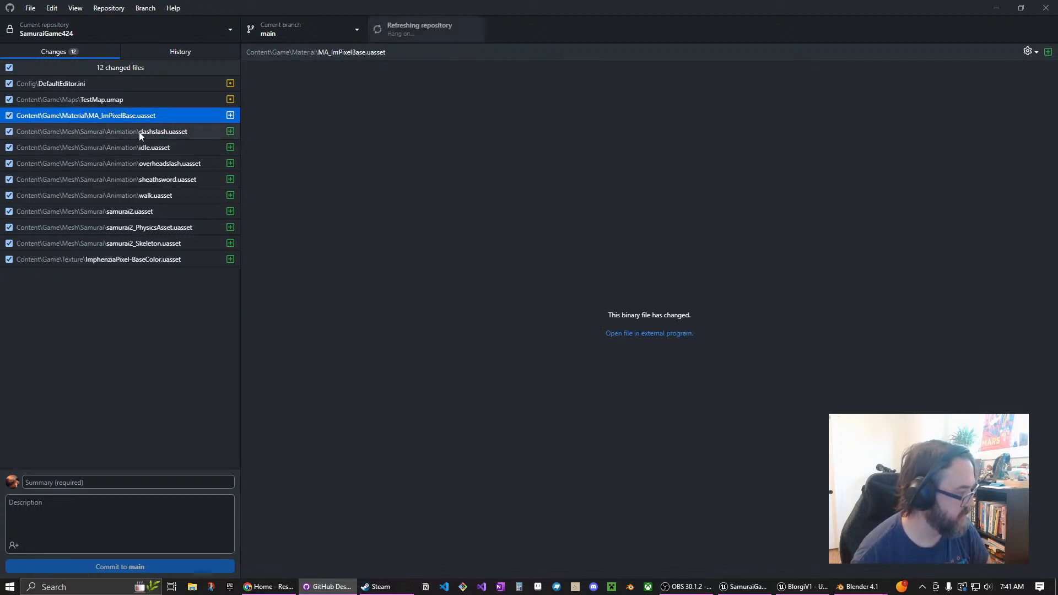
{"action": "left_click", "coordinate": [139, 132]}
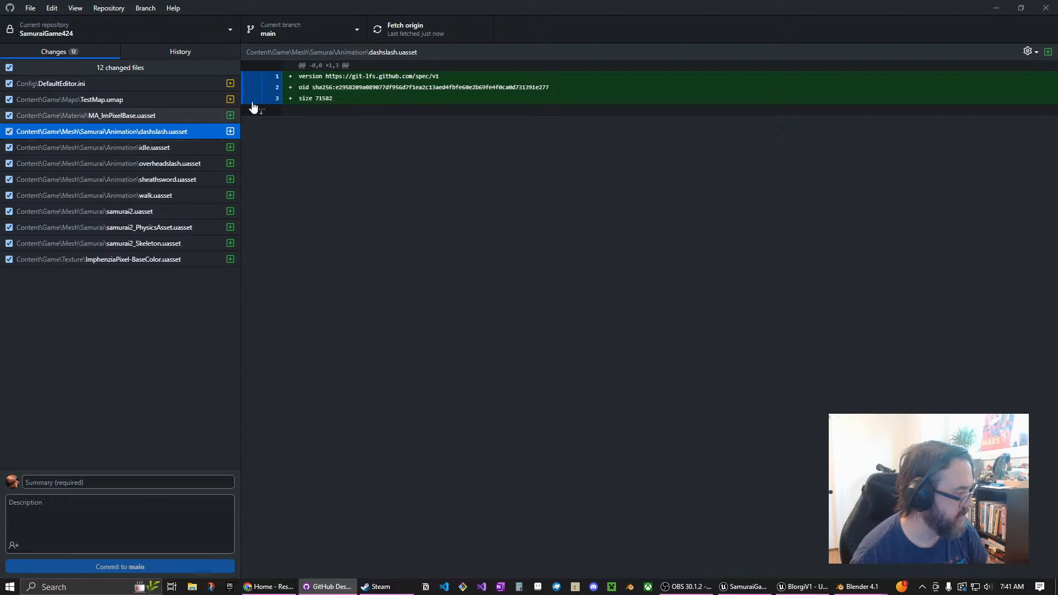
{"action": "left_click", "coordinate": [117, 212]}
{"action": "left_click", "coordinate": [126, 262]}
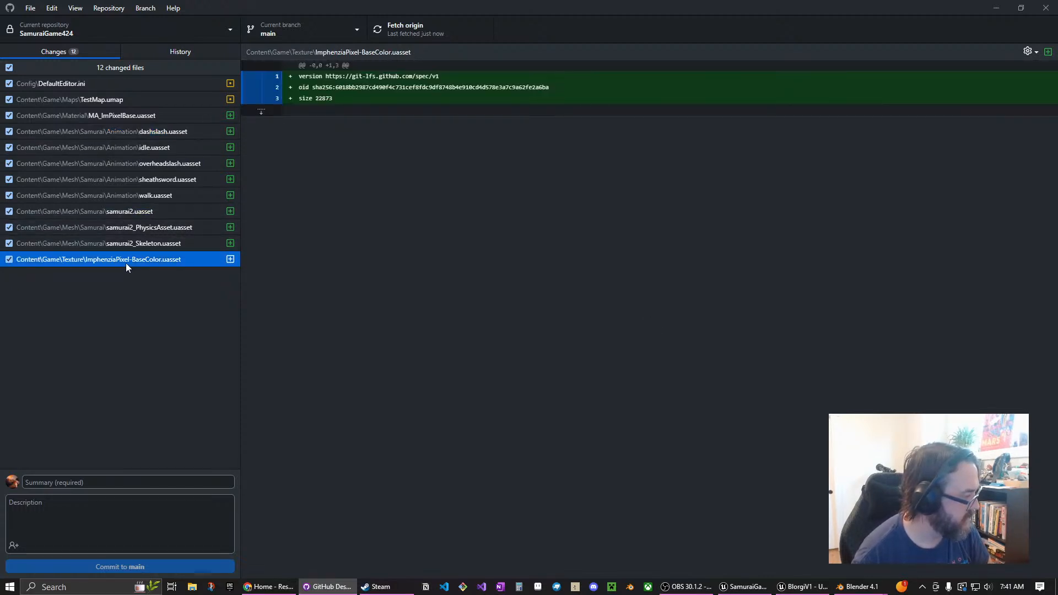
Commit all the changed files to main with the summary "imported samurai and animations"
{"action": "left_click", "coordinate": [54, 482]}
{"action": "type", "text": "iimported"}
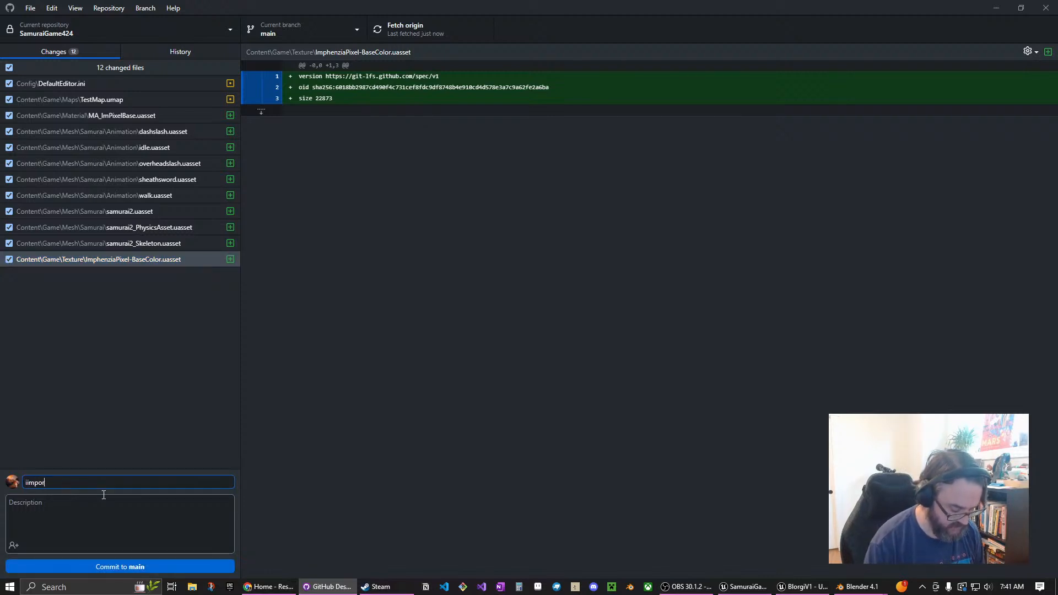
{"action": "key", "text": "BackSpace"}
{"action": "key", "text": "BackSpace"}
{"action": "key", "text": "BackSpace"}
{"action": "key", "text": "BackSpace"}
{"action": "key", "text": "BackSpace"}
{"action": "key", "text": "BackSpace"}
{"action": "key", "text": "BackSpace"}
{"action": "key", "text": "BackSpace"}
{"action": "key", "text": "BackSpace"}
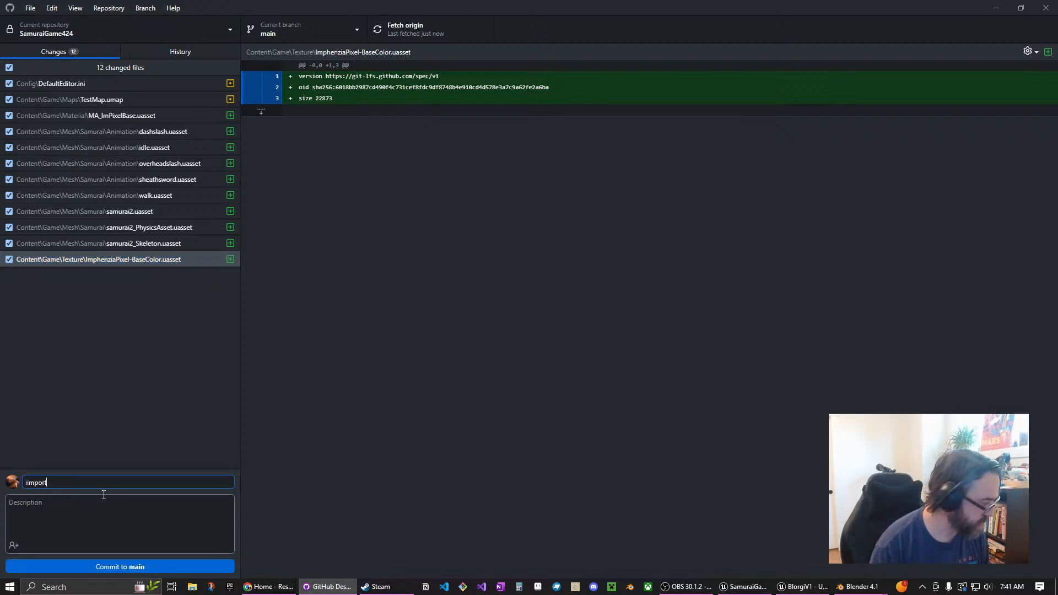
{"action": "type", "text": "imported"}
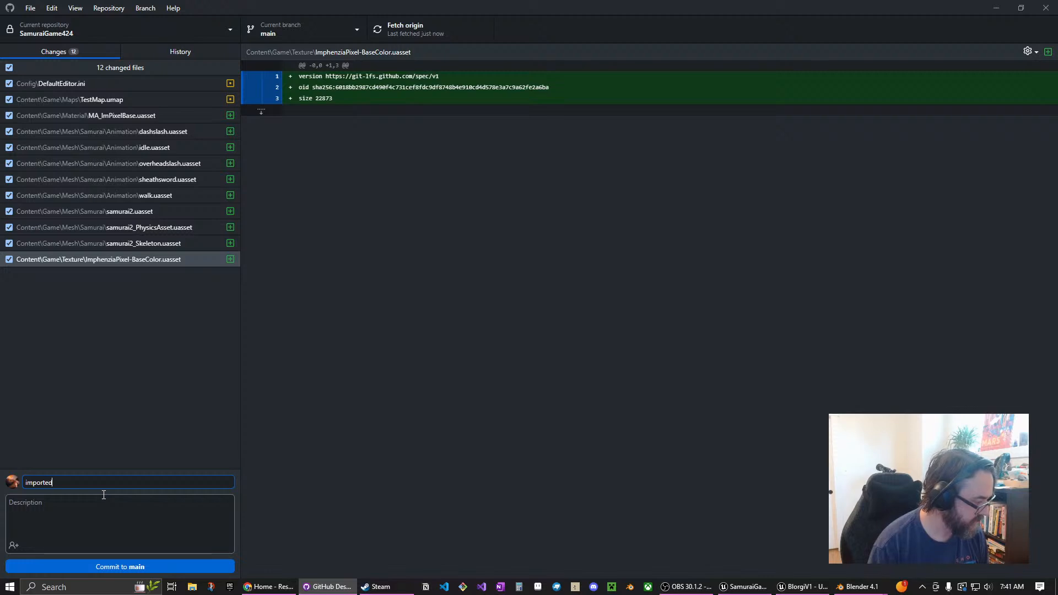
{"action": "type", "text": " samu"}
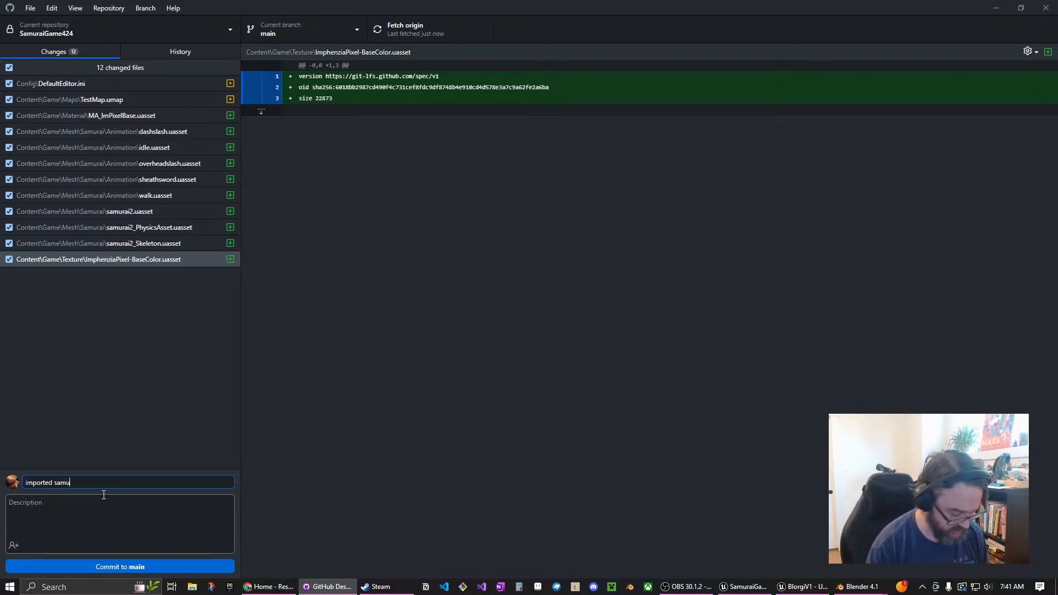
{"action": "type", "text": "rai and animations"}
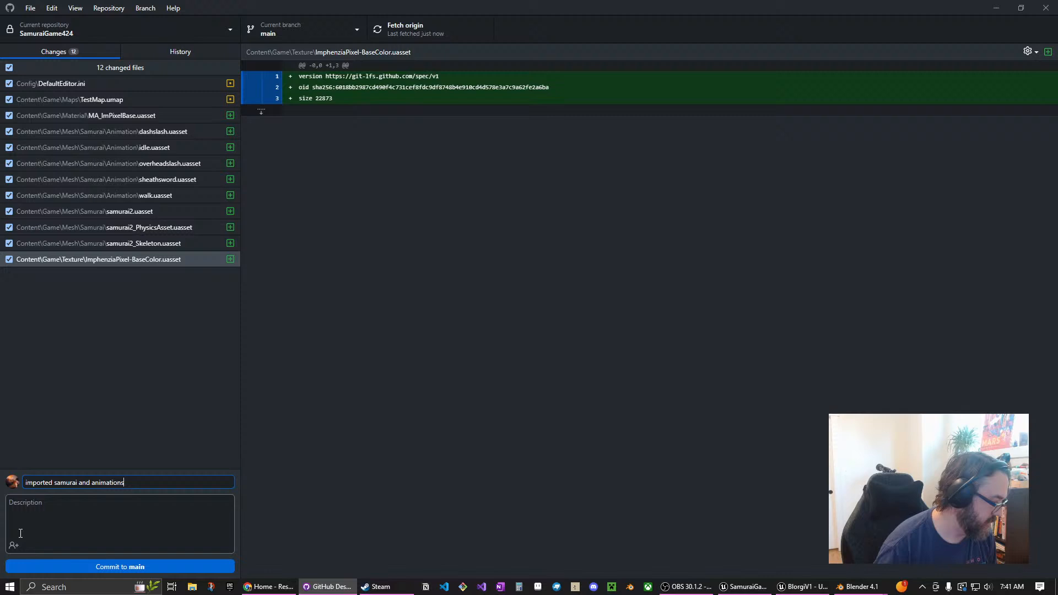
{"action": "left_click", "coordinate": [83, 563]}
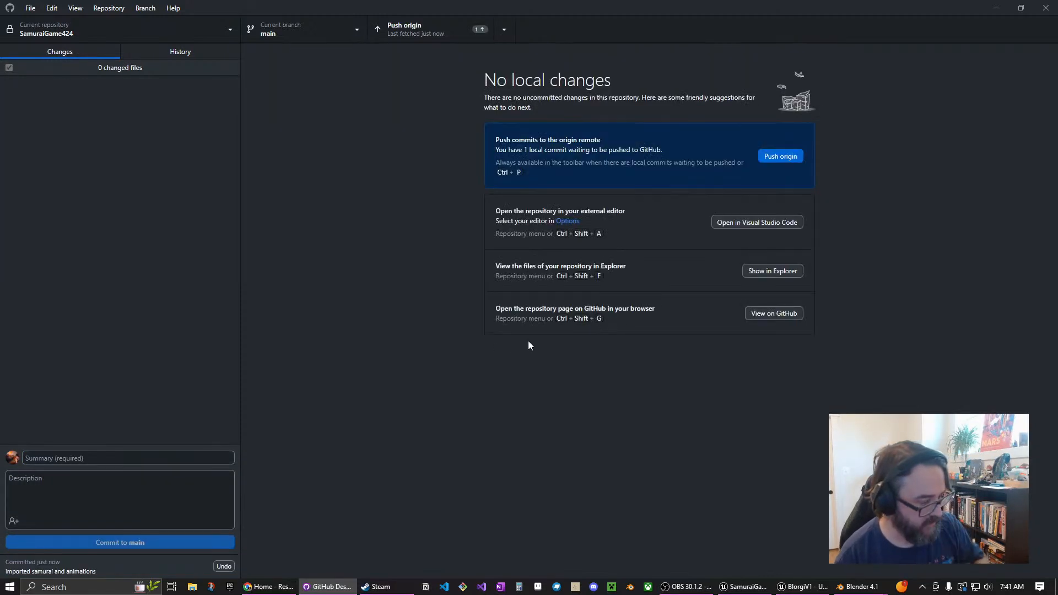
Push the new commit to origin and close GitHub Desktop
{"action": "left_click", "coordinate": [792, 157]}
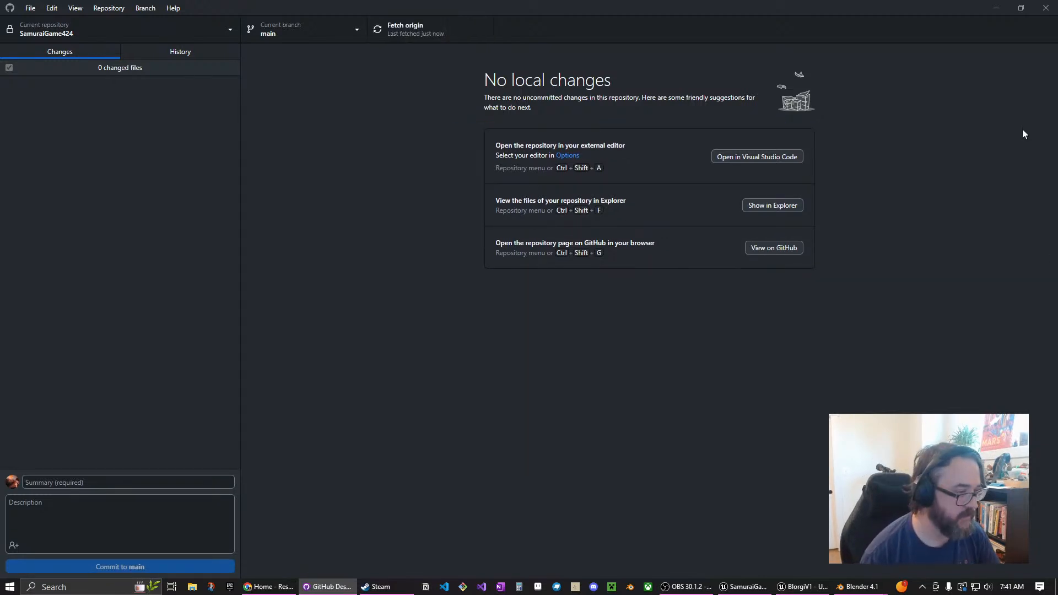
{"action": "left_click", "coordinate": [1046, 8]}
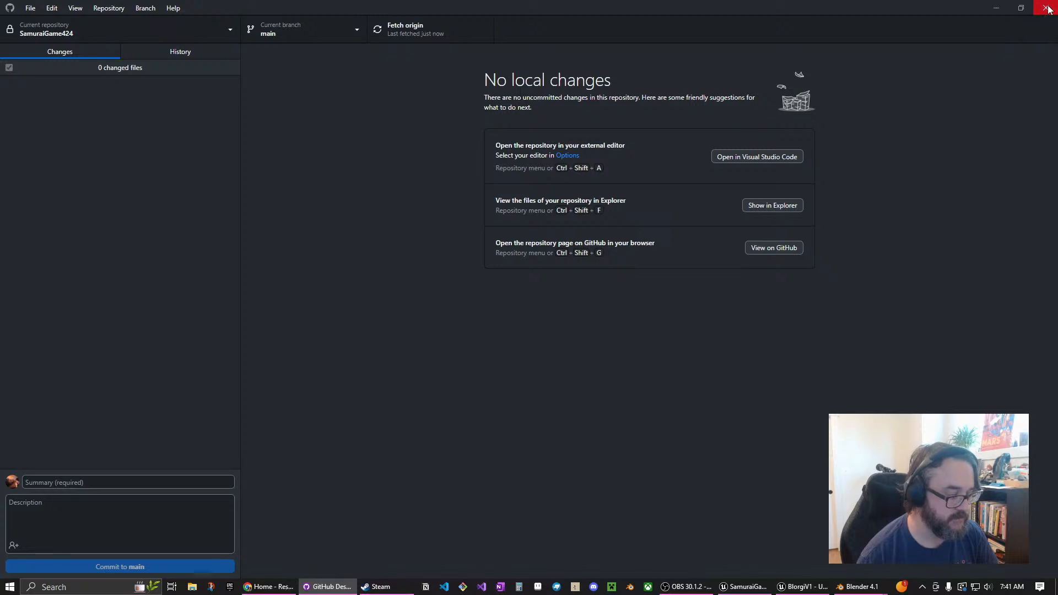